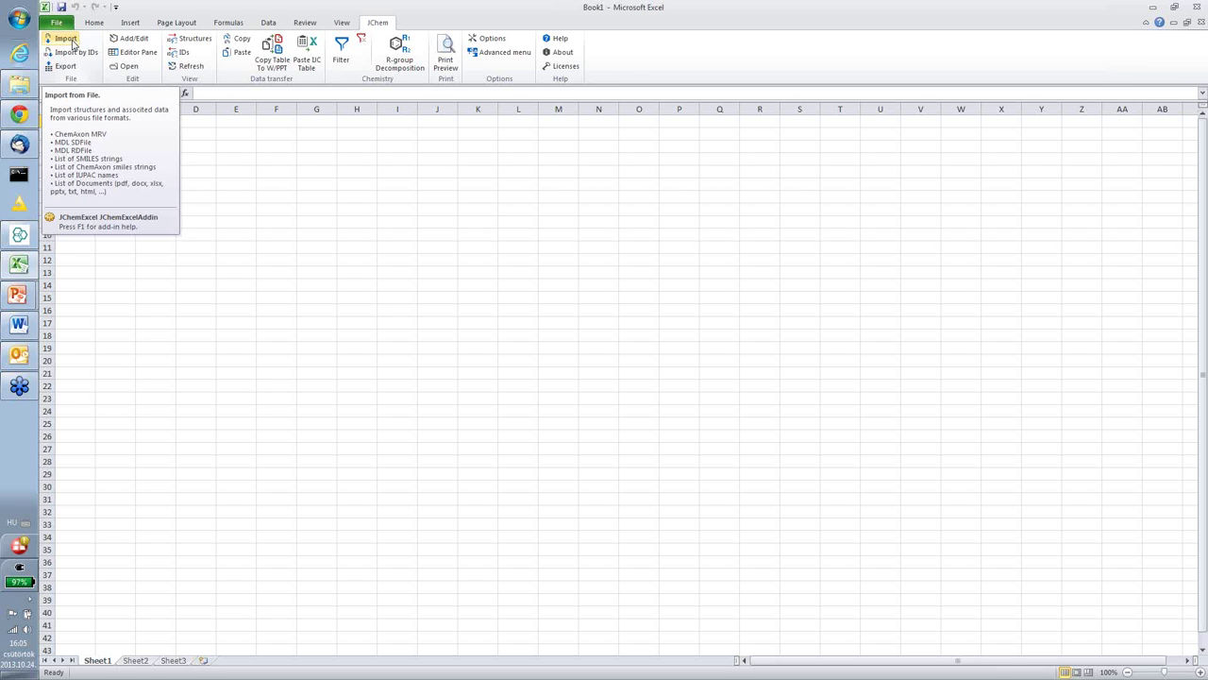
# Start a file import into Sheet1 and choose structures-to-import.mrv from the JC4O_2013_autumn folder
pyautogui.click(65, 39)
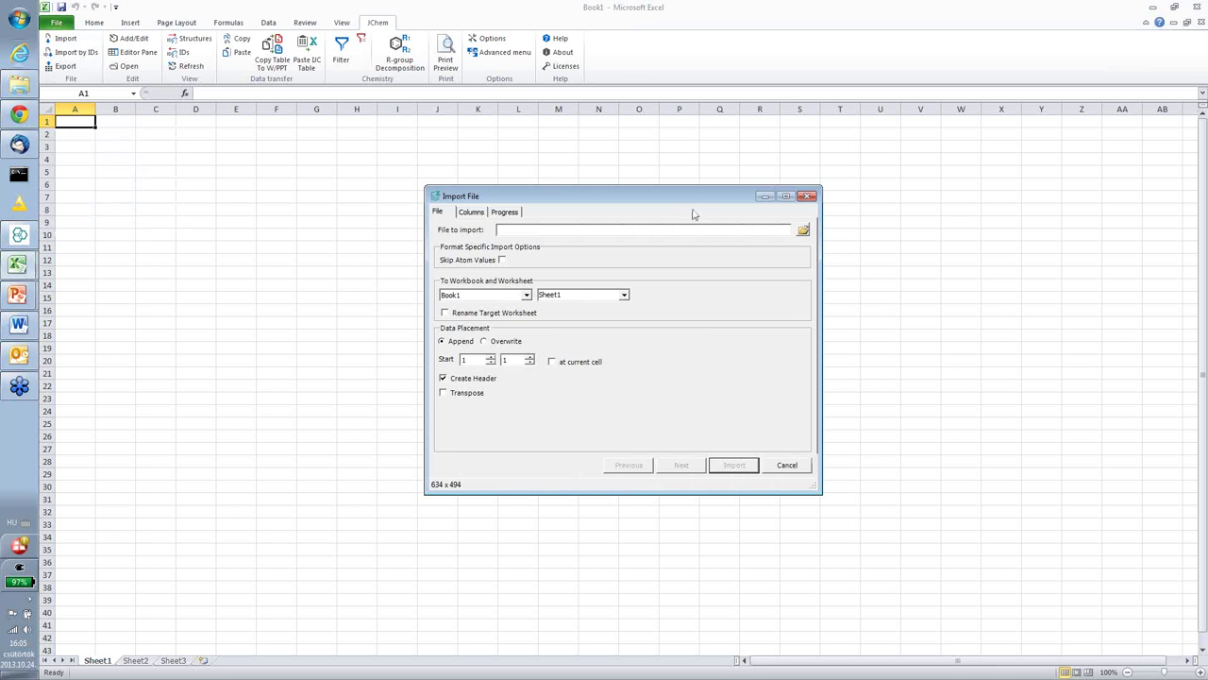
pyautogui.click(804, 232)
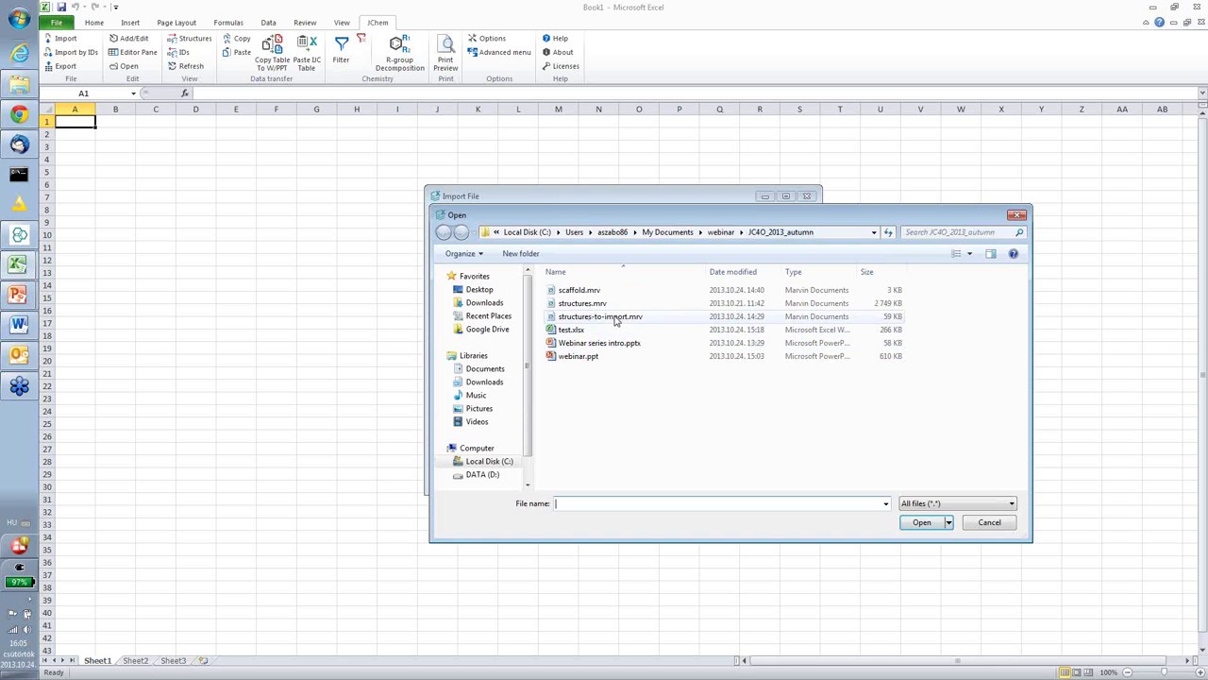
pyautogui.press('Escape')
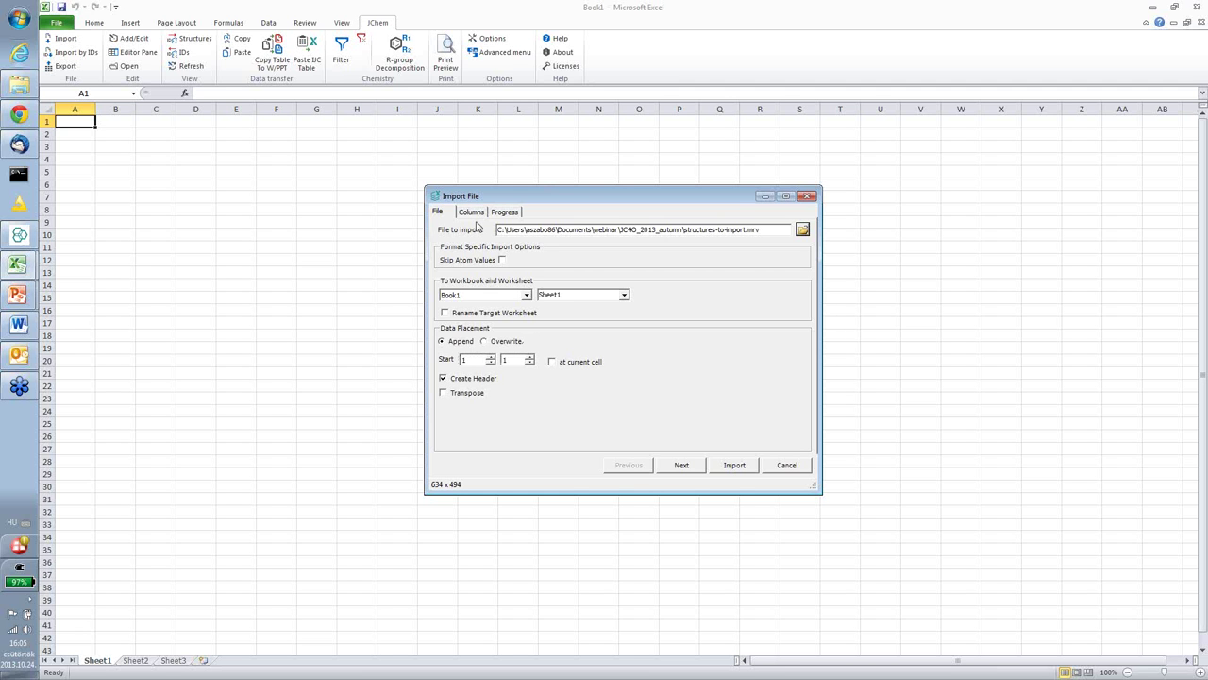
# Exclude the TARGET Biomolecule column from the import, keeping Structure, ID and Enzymologic: Ki nM
pyautogui.click(681, 465)
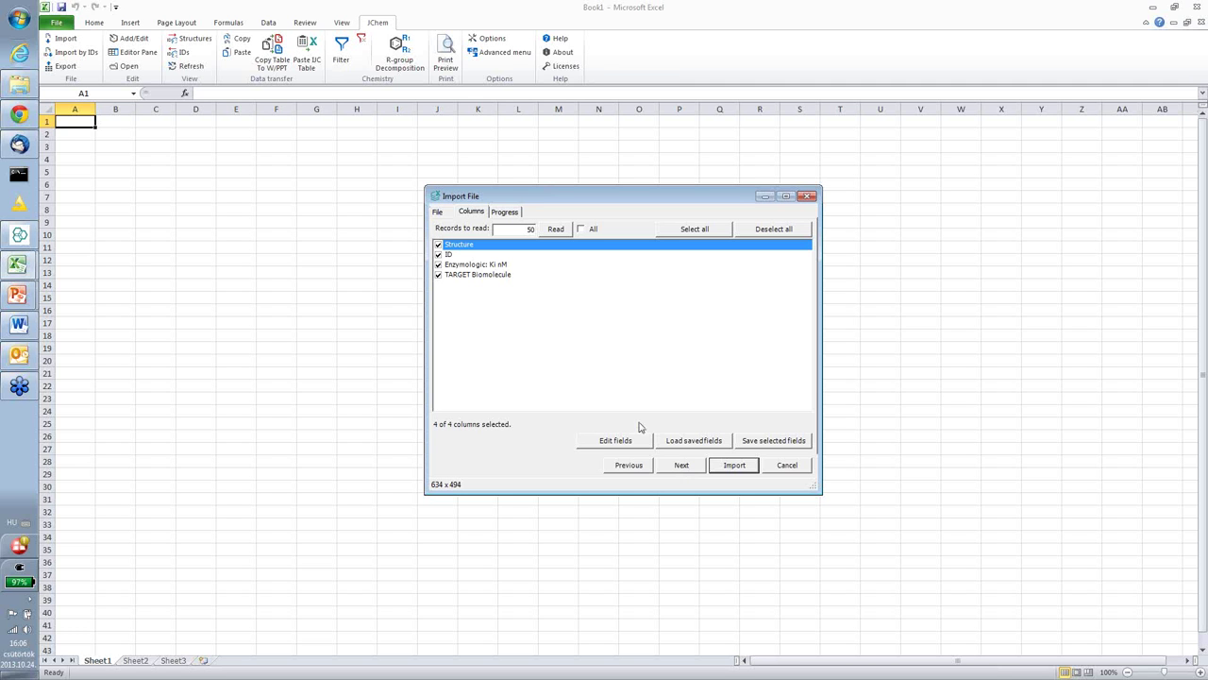
pyautogui.click(438, 275)
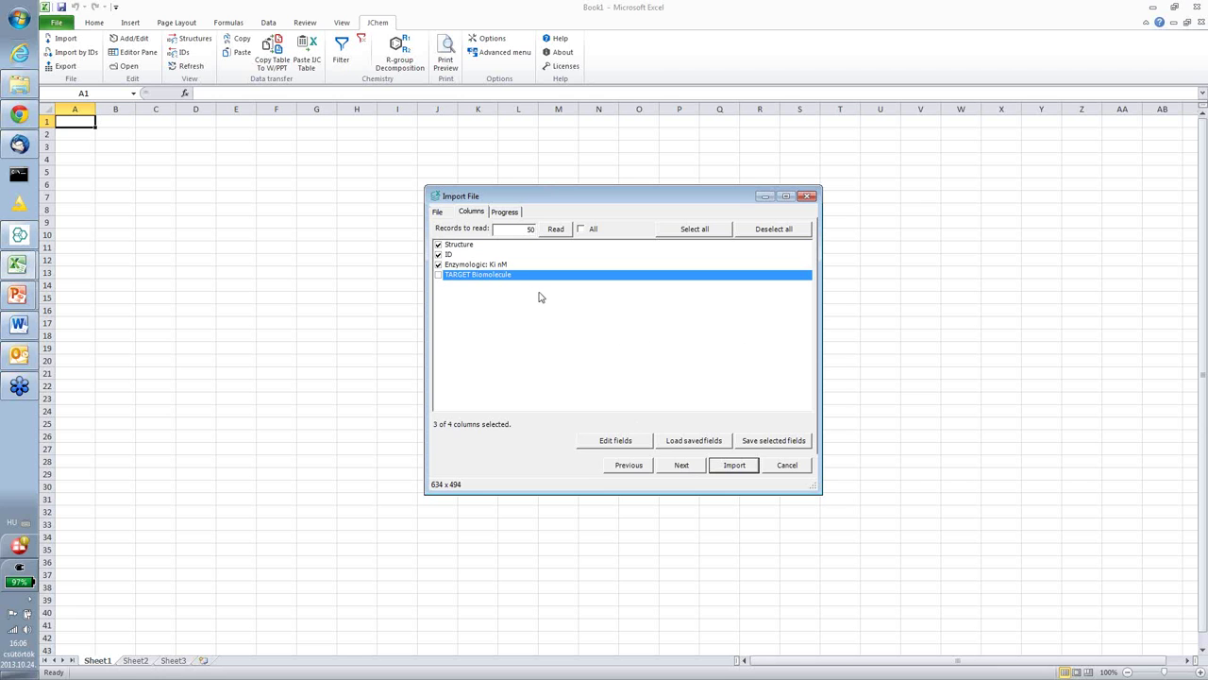
pyautogui.click(489, 266)
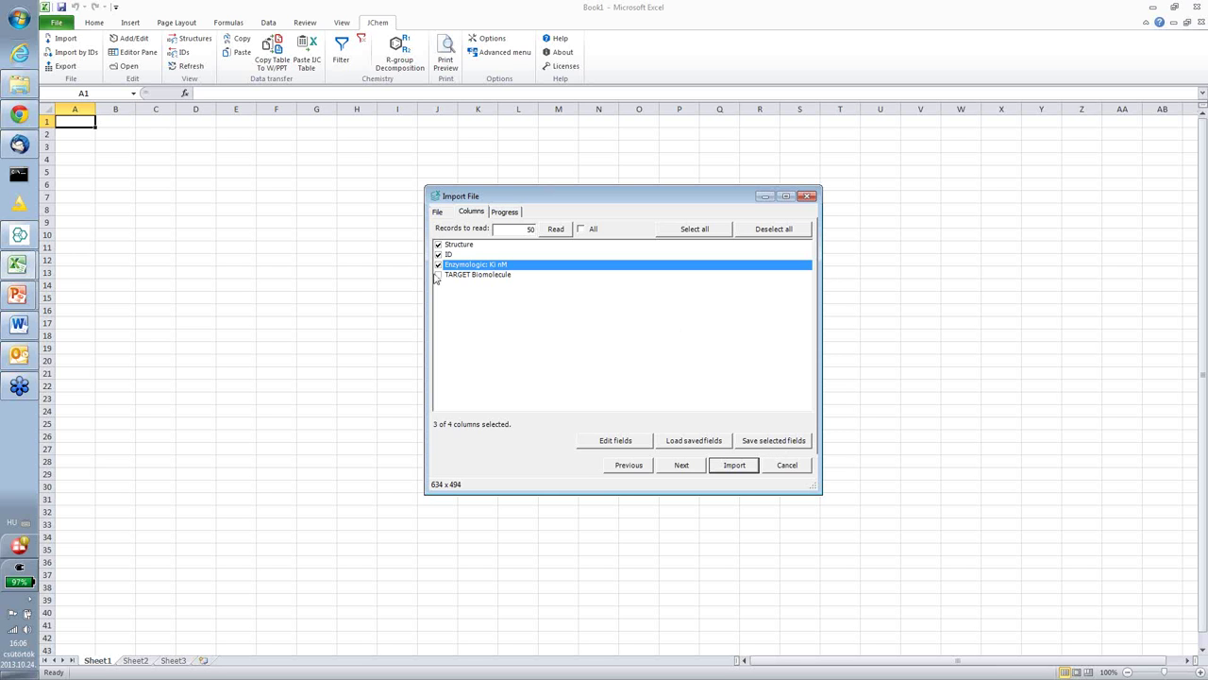
# Save the selected fields to the Desktop as an XML file named sdf-selection
pyautogui.click(764, 441)
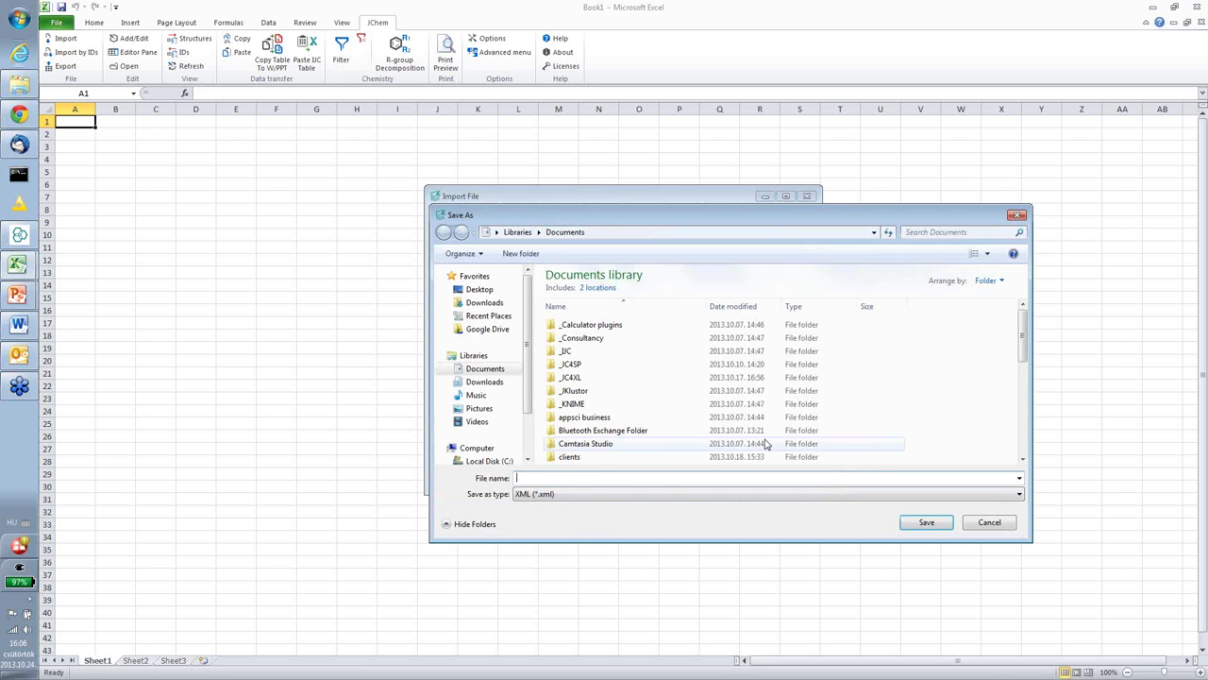
pyautogui.click(479, 289)
pyautogui.click(566, 477)
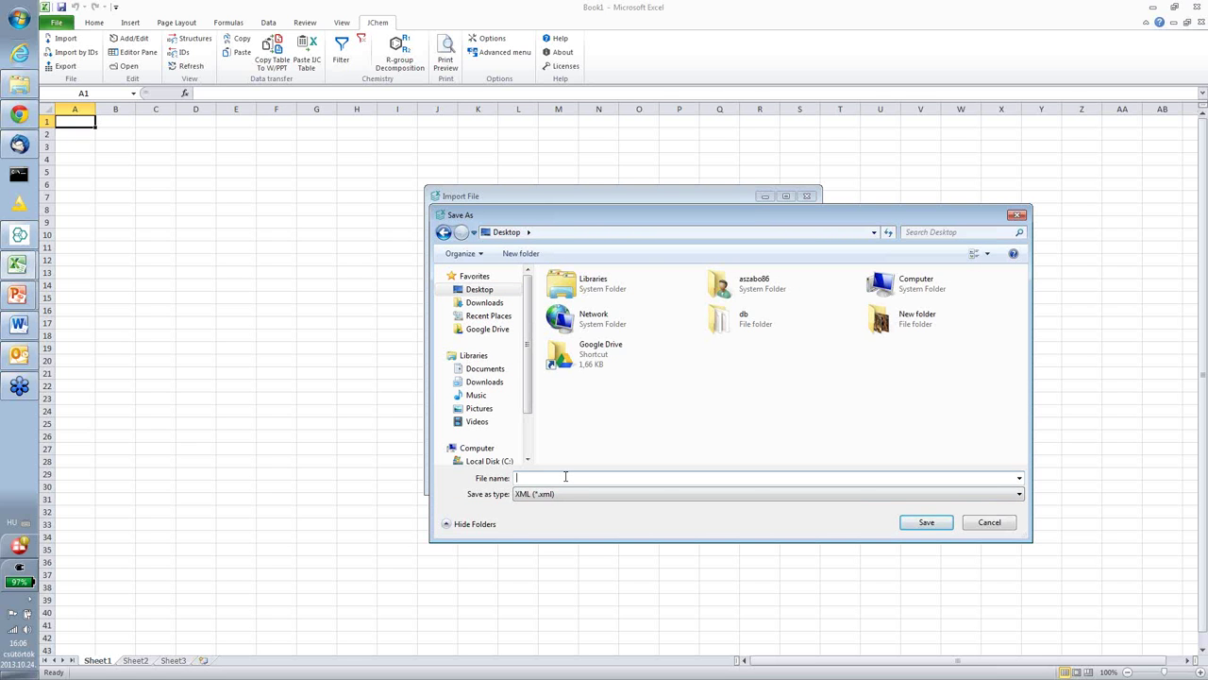
pyautogui.write('sdf-selection')
pyautogui.click(942, 522)
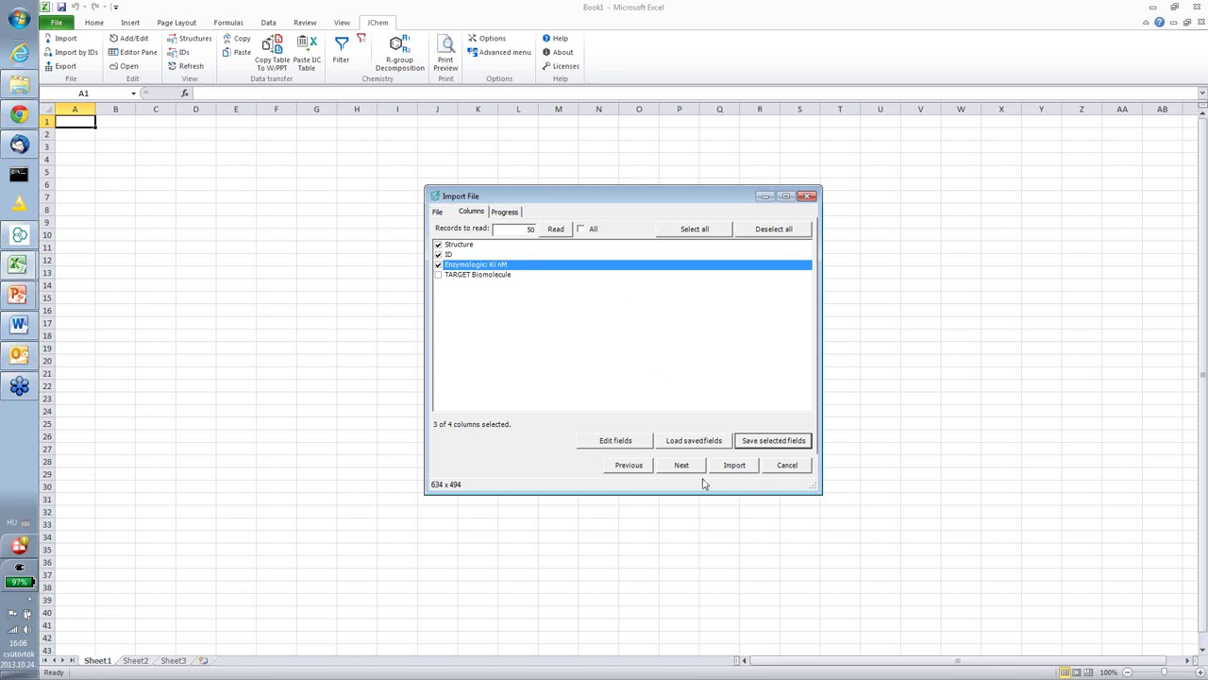
# Edit the import fields so that the ID field has Use as Identifier set to True
pyautogui.click(619, 441)
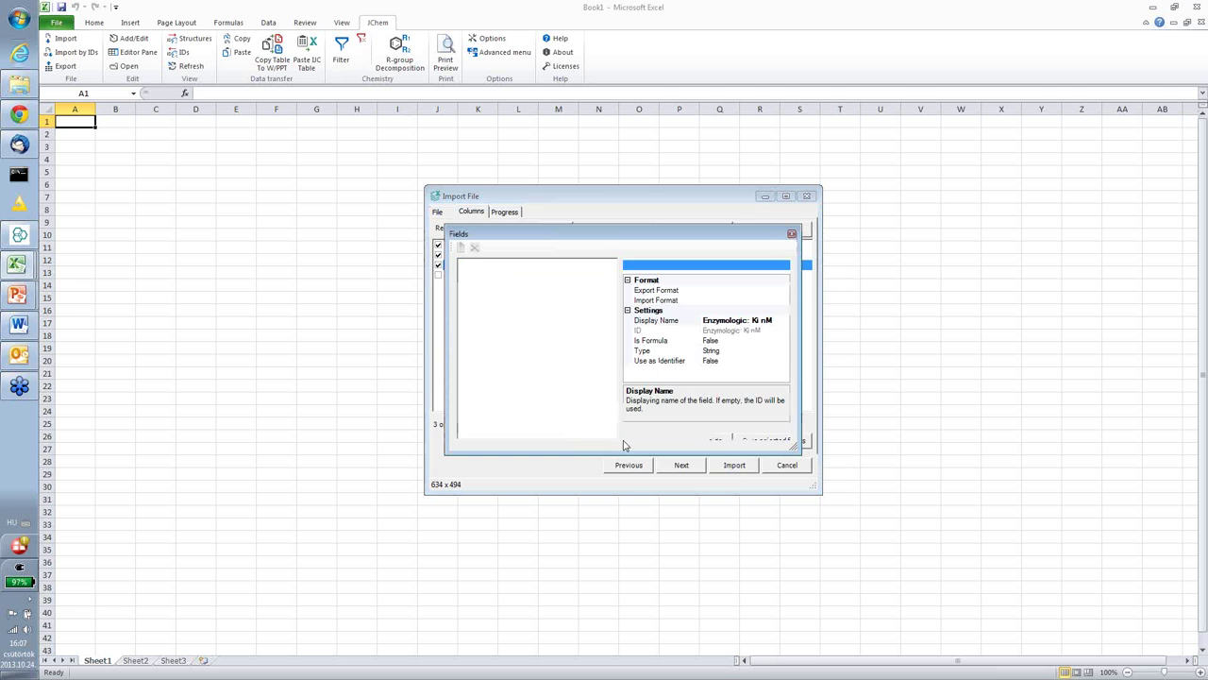
pyautogui.click(730, 362)
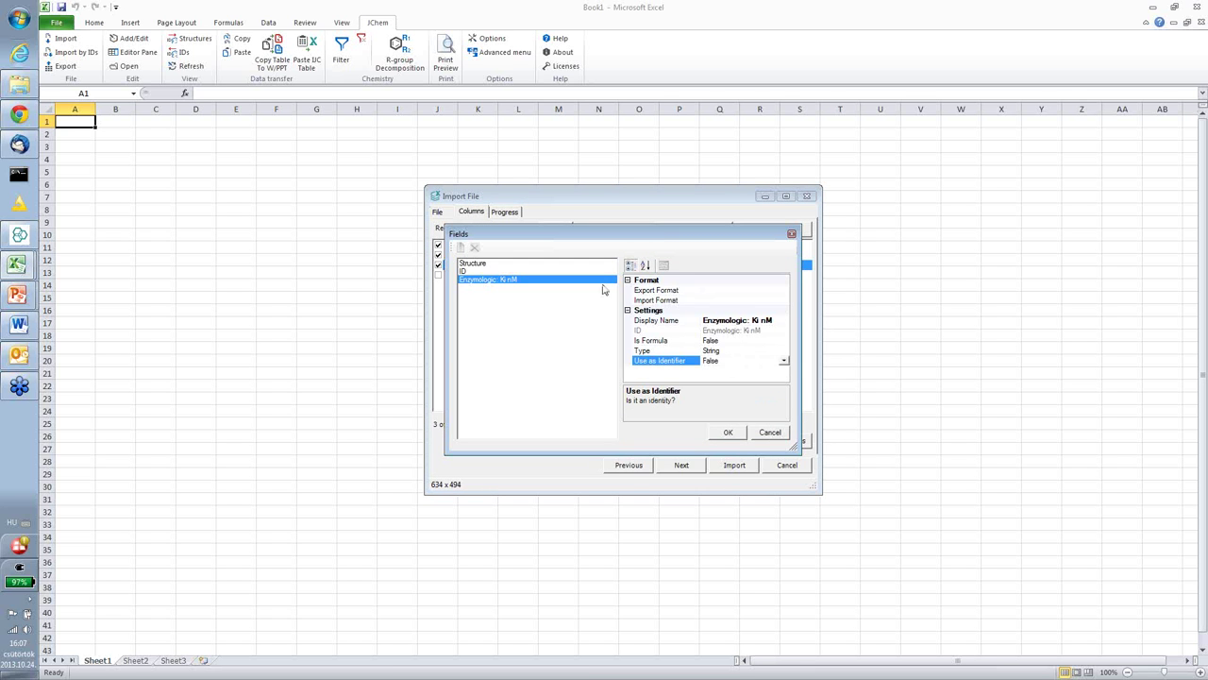
pyautogui.click(462, 272)
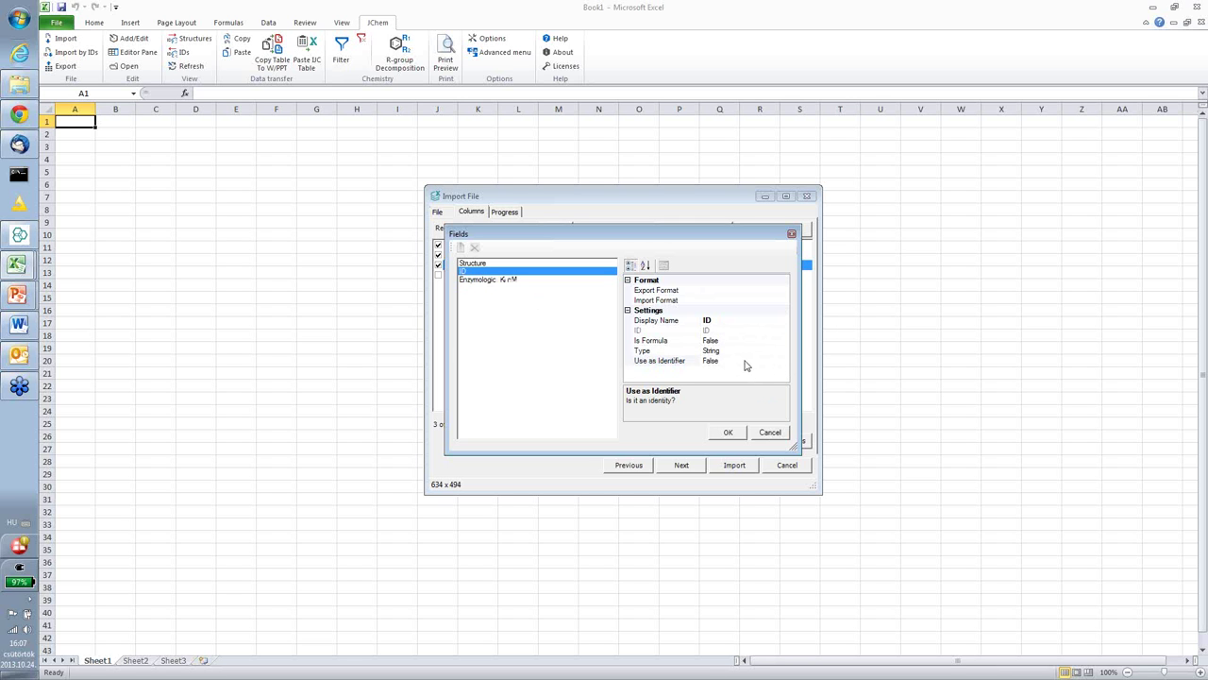
pyautogui.click(748, 361)
pyautogui.click(783, 362)
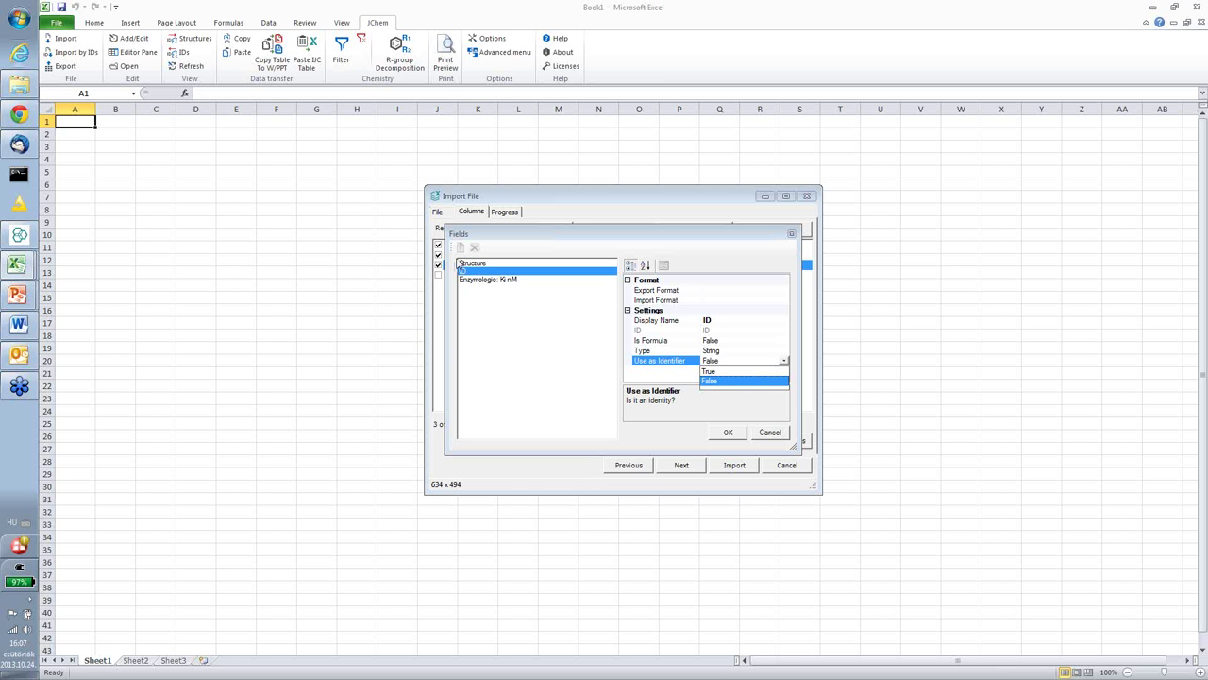
pyautogui.click(722, 371)
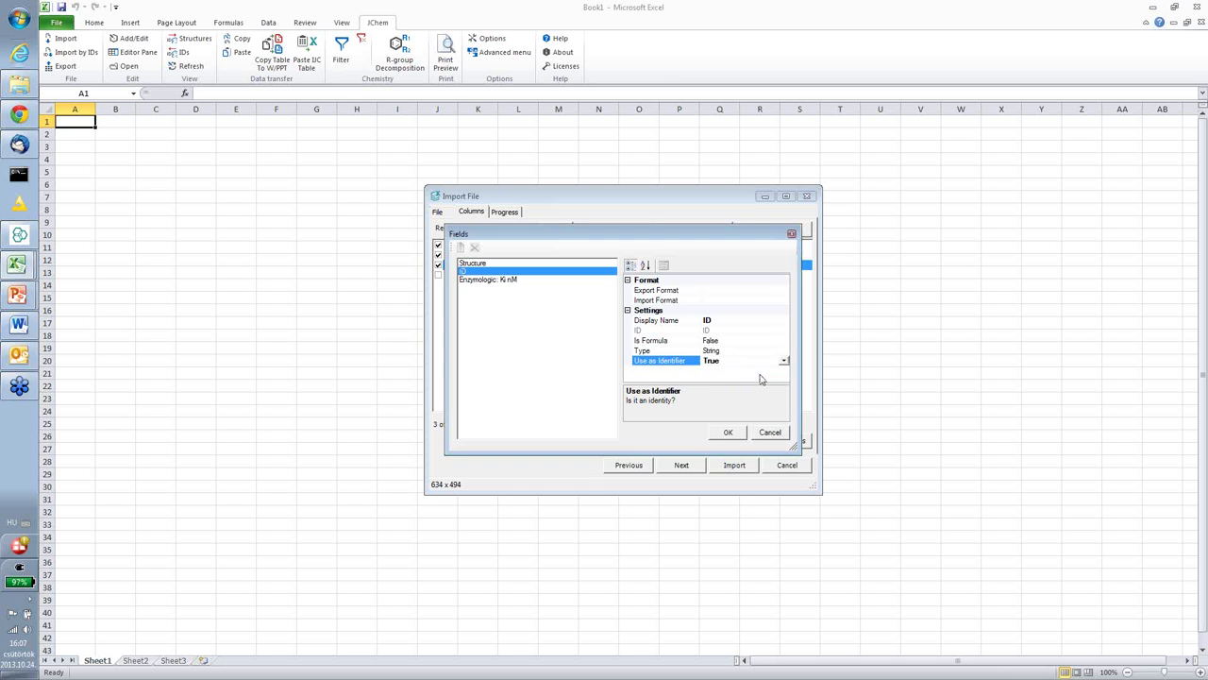
pyautogui.click(729, 434)
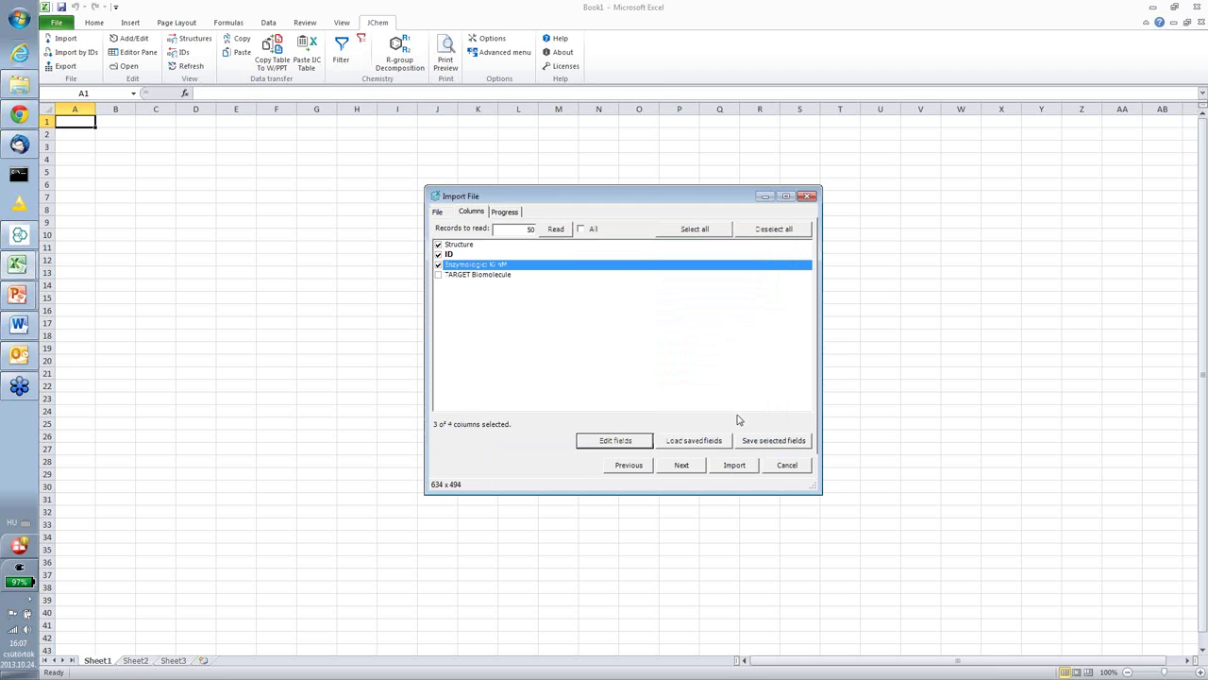
# Run the import into Sheet1 and widen the Structure column so the molecules display larger
pyautogui.click(681, 465)
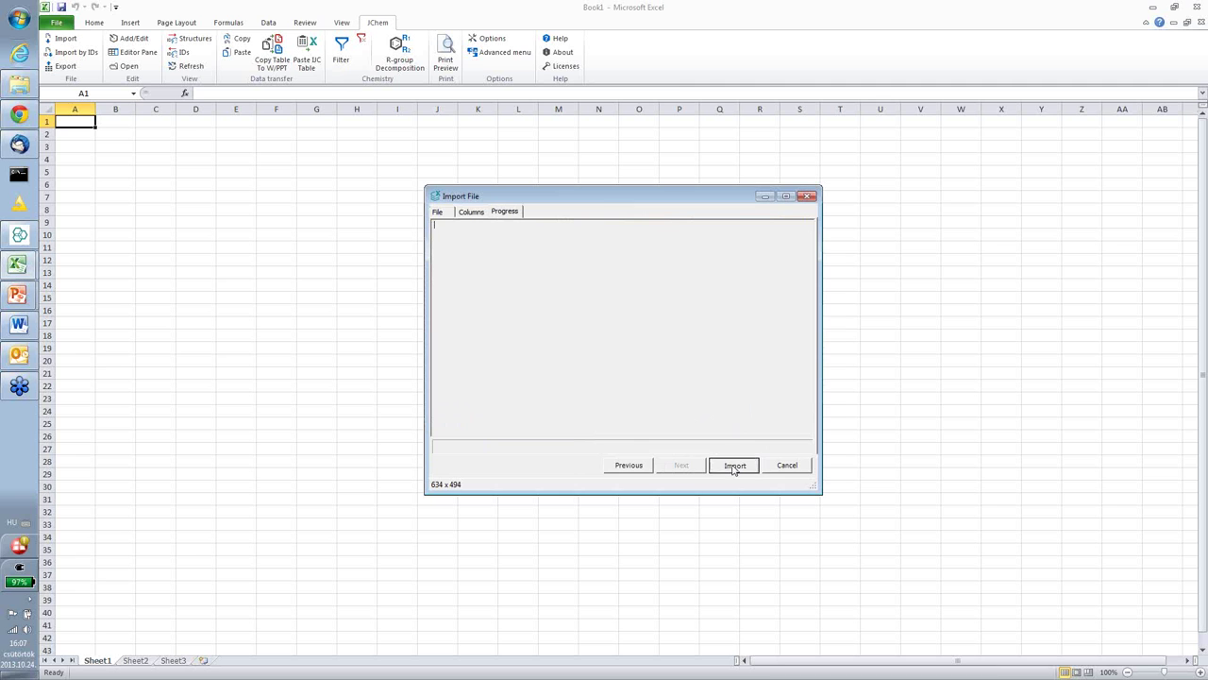
pyautogui.click(734, 466)
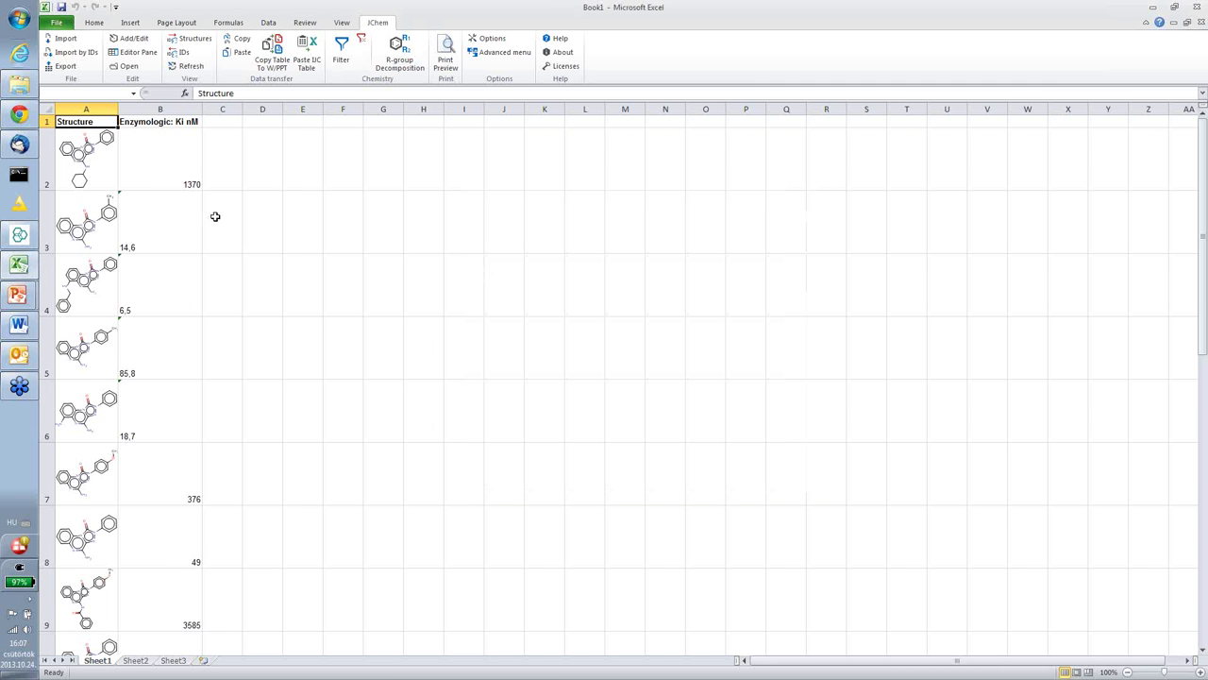
pyautogui.moveTo(117, 109); pyautogui.dragTo(199, 108)
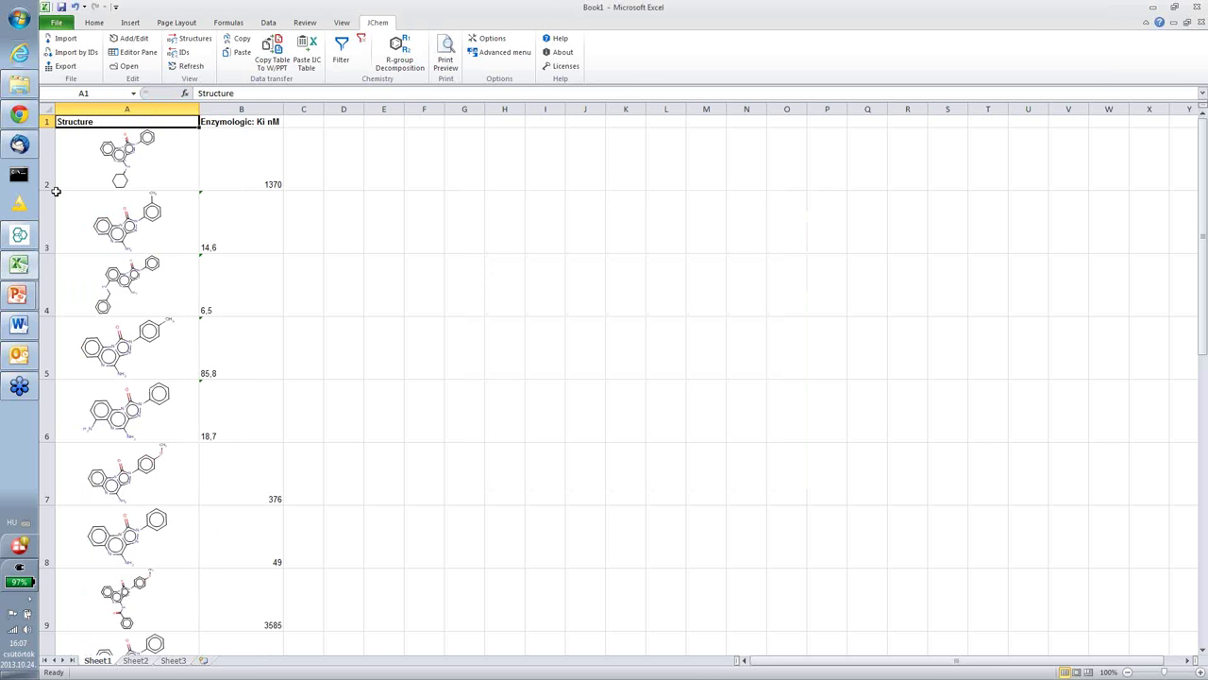
pyautogui.click(268, 165)
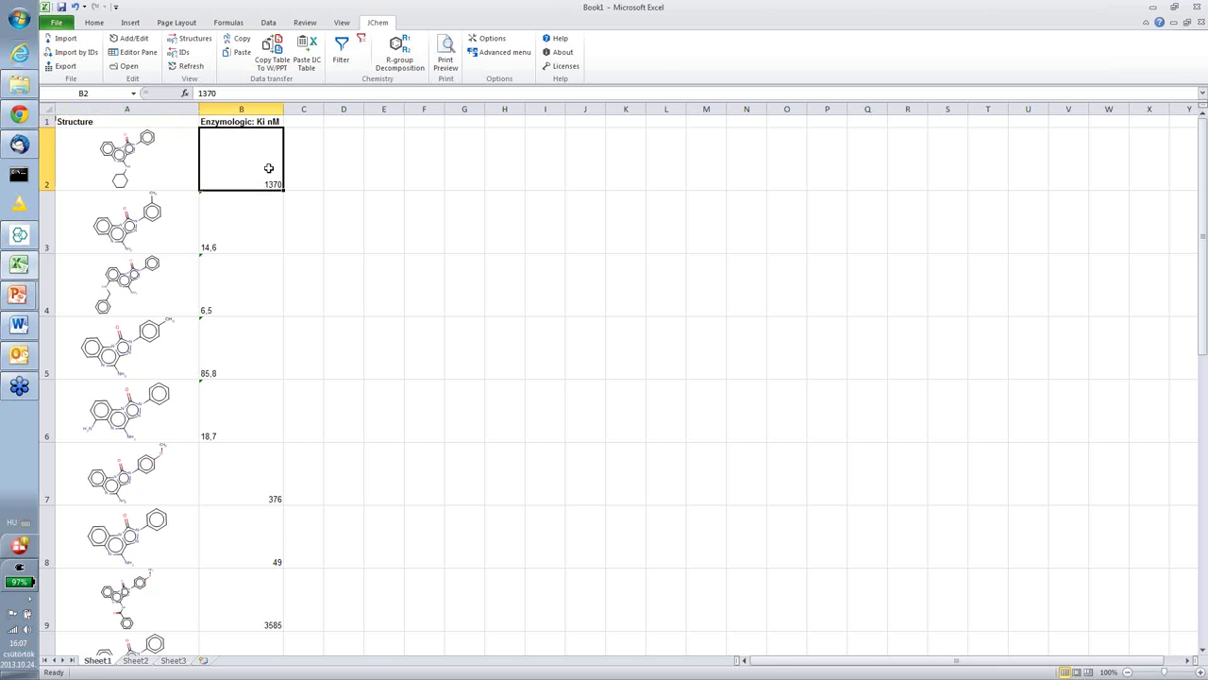
pyautogui.click(249, 244)
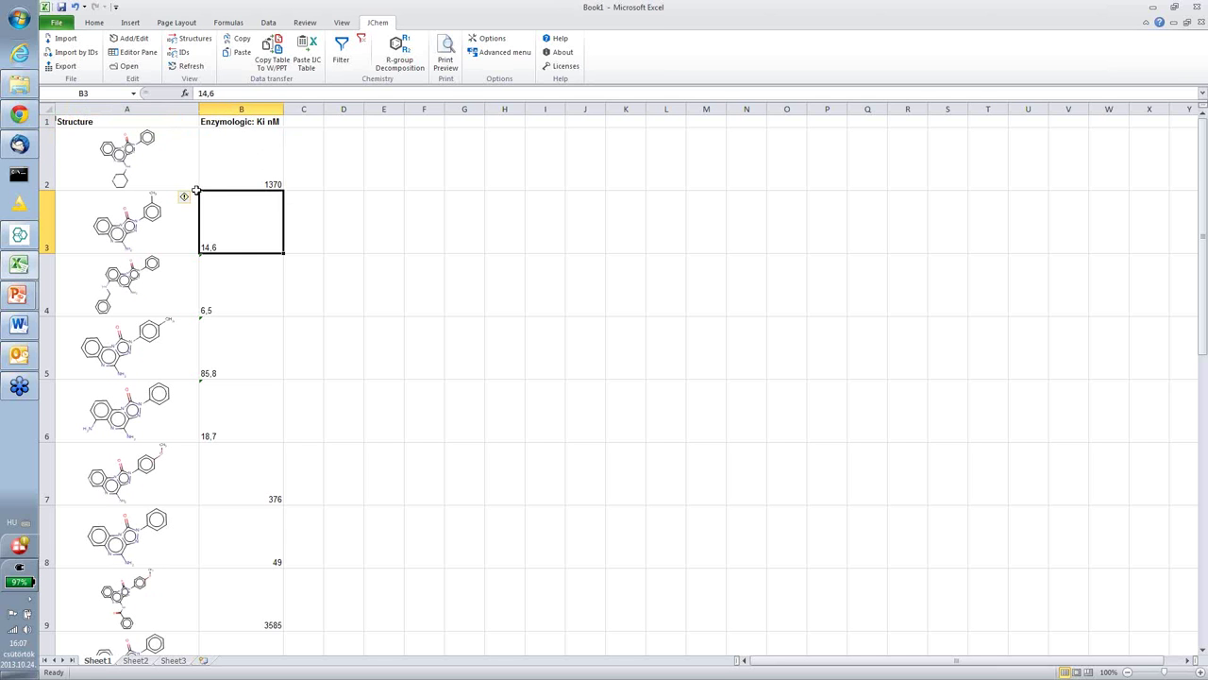
# Edit the structure in cell A2 by adding a single bond to the lower carbon of the cyclohexane ring, and save it to the cell
pyautogui.click(175, 161)
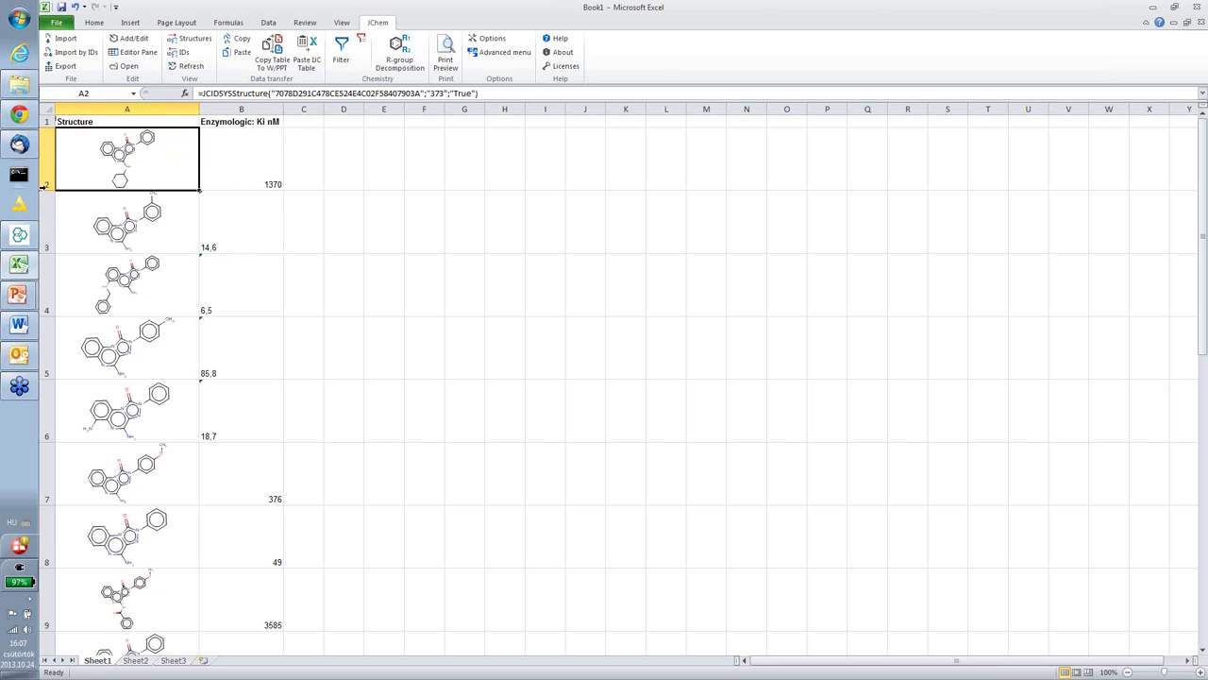
pyautogui.doubleClick(157, 161)
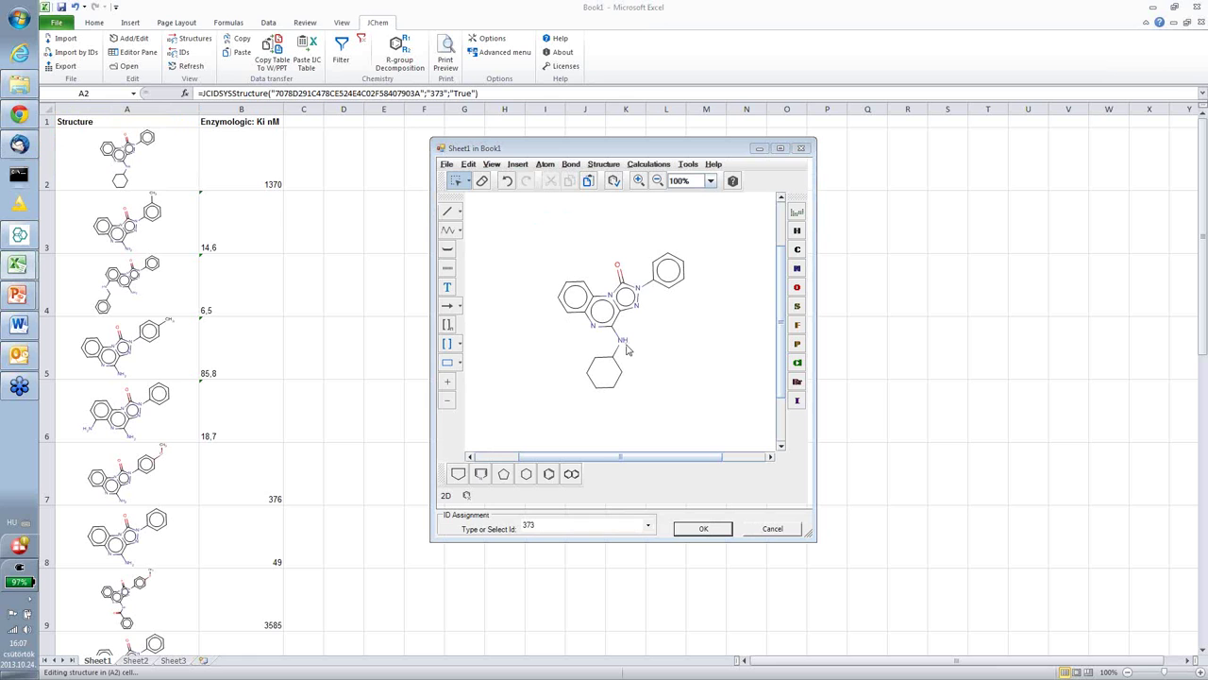
pyautogui.click(447, 211)
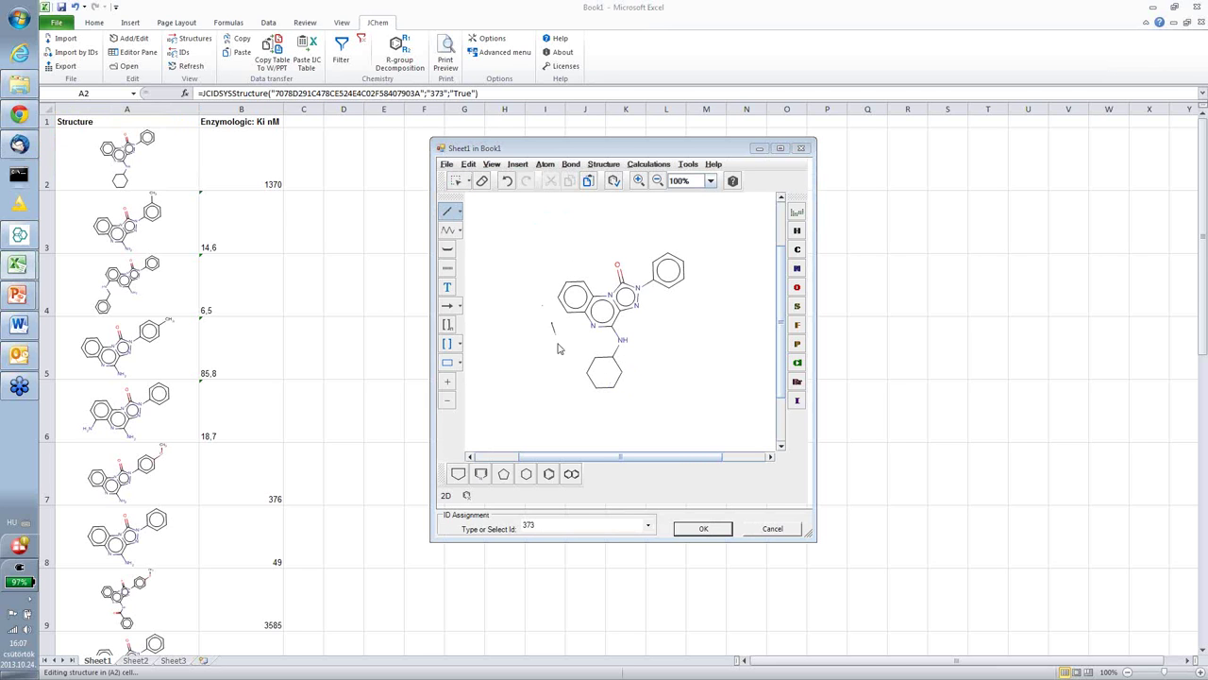
pyautogui.click(604, 387)
pyautogui.click(703, 529)
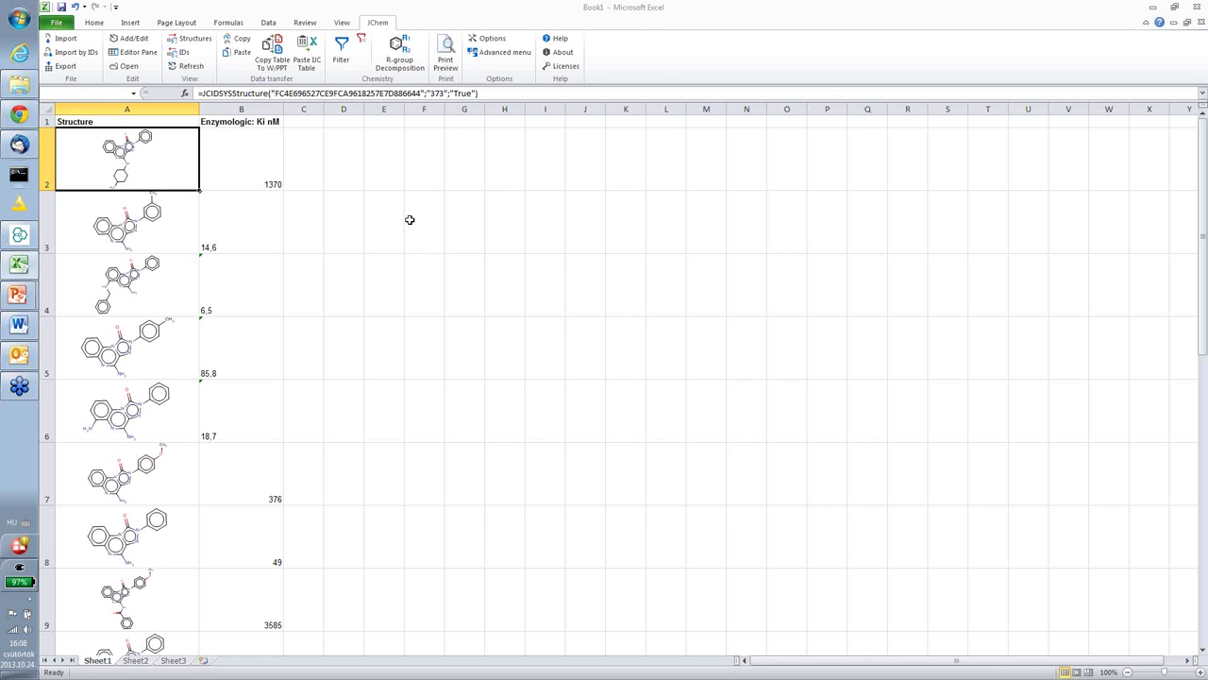
# Switch the whole Structure column to its ID display and back to structures, refreshing the column
pyautogui.click(148, 109)
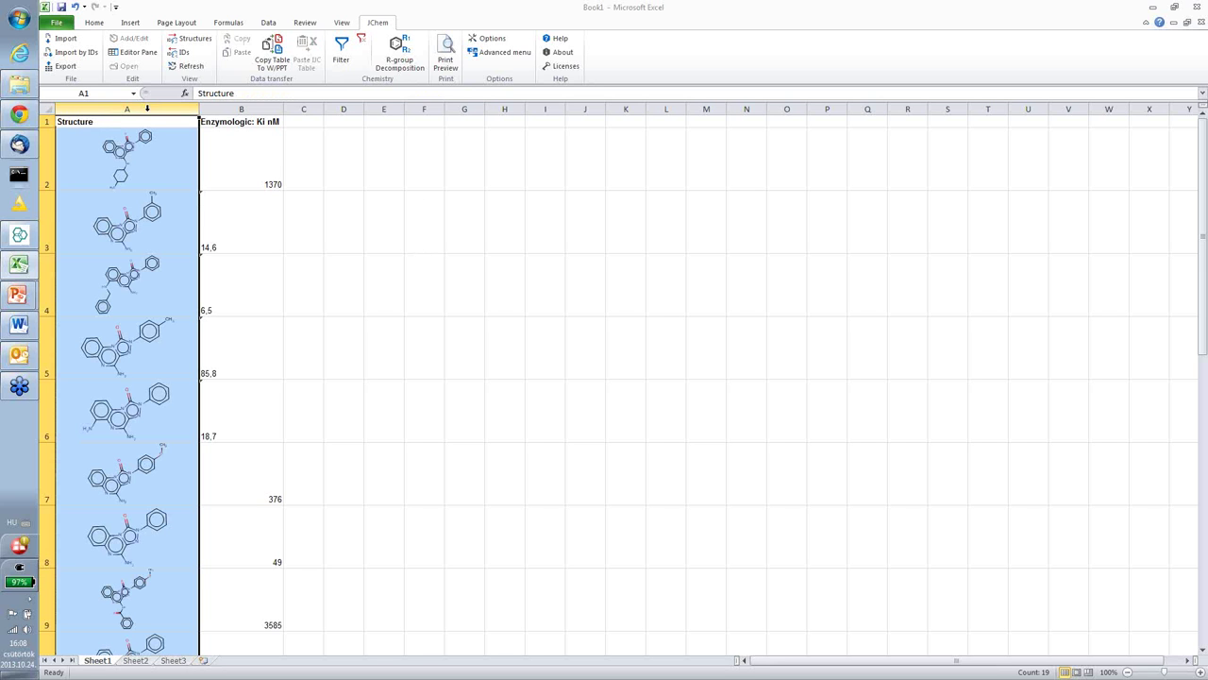
pyautogui.click(185, 55)
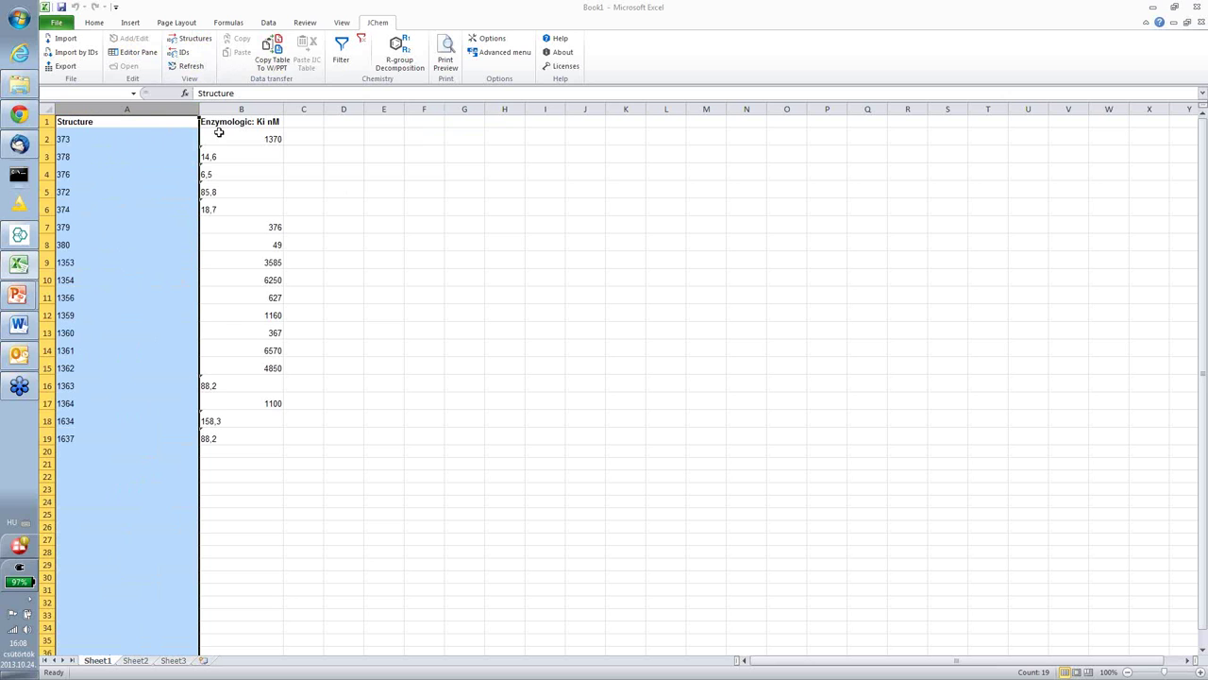
pyautogui.click(202, 43)
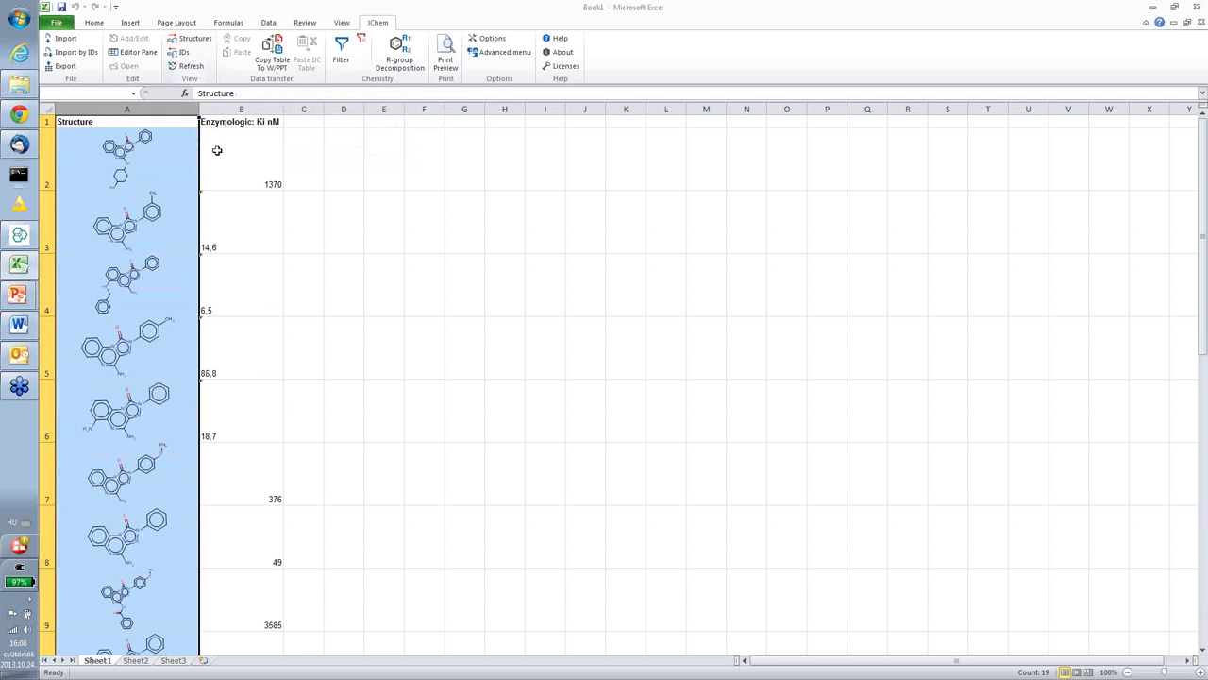
pyautogui.click(196, 66)
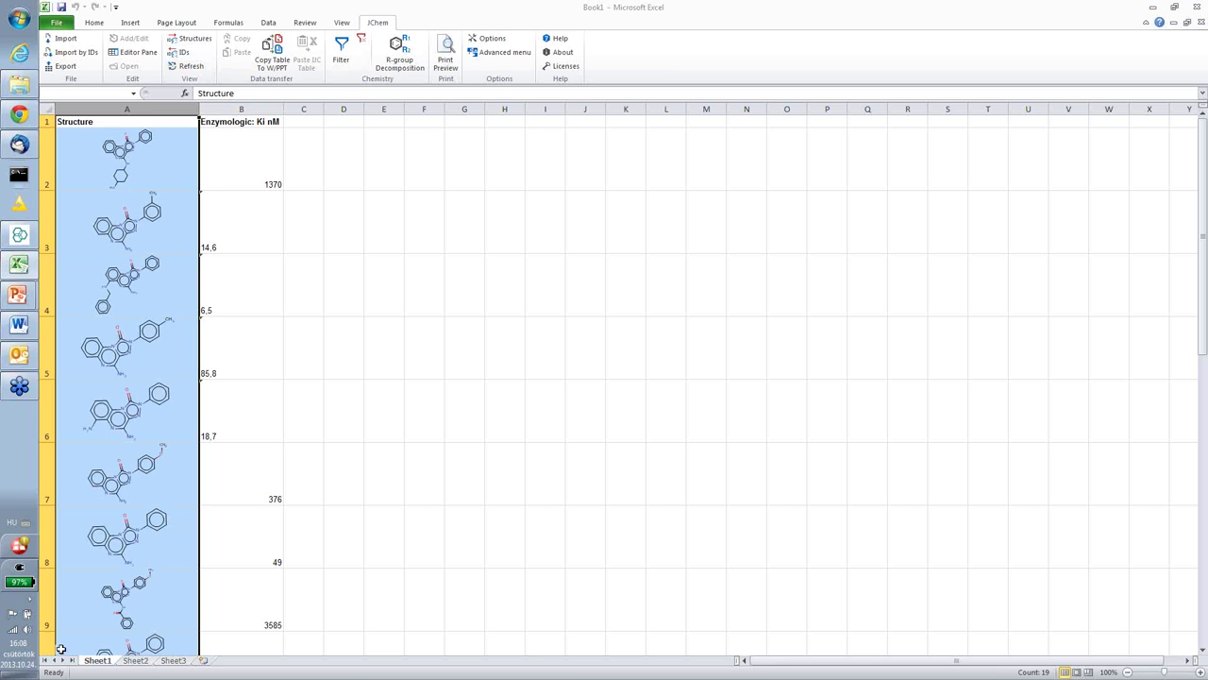
# On Sheet2, enter the compound IDs 377 in cell A2 and 373 in cell A3
pyautogui.click(135, 664)
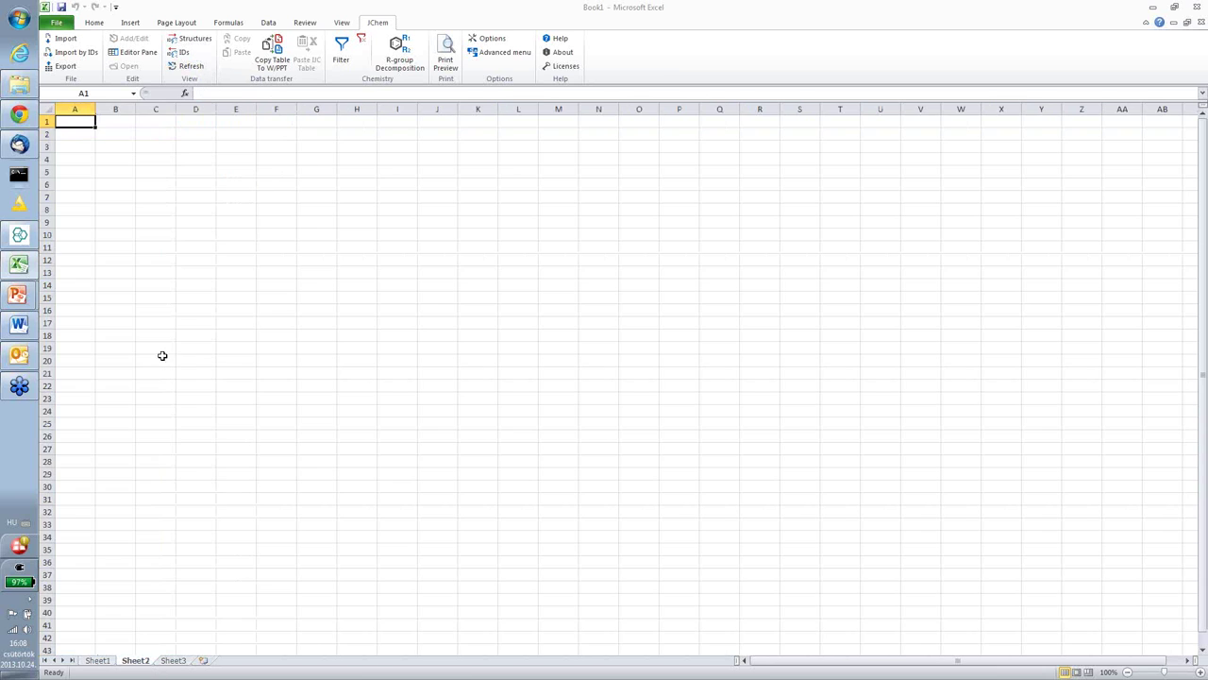
pyautogui.click(79, 132)
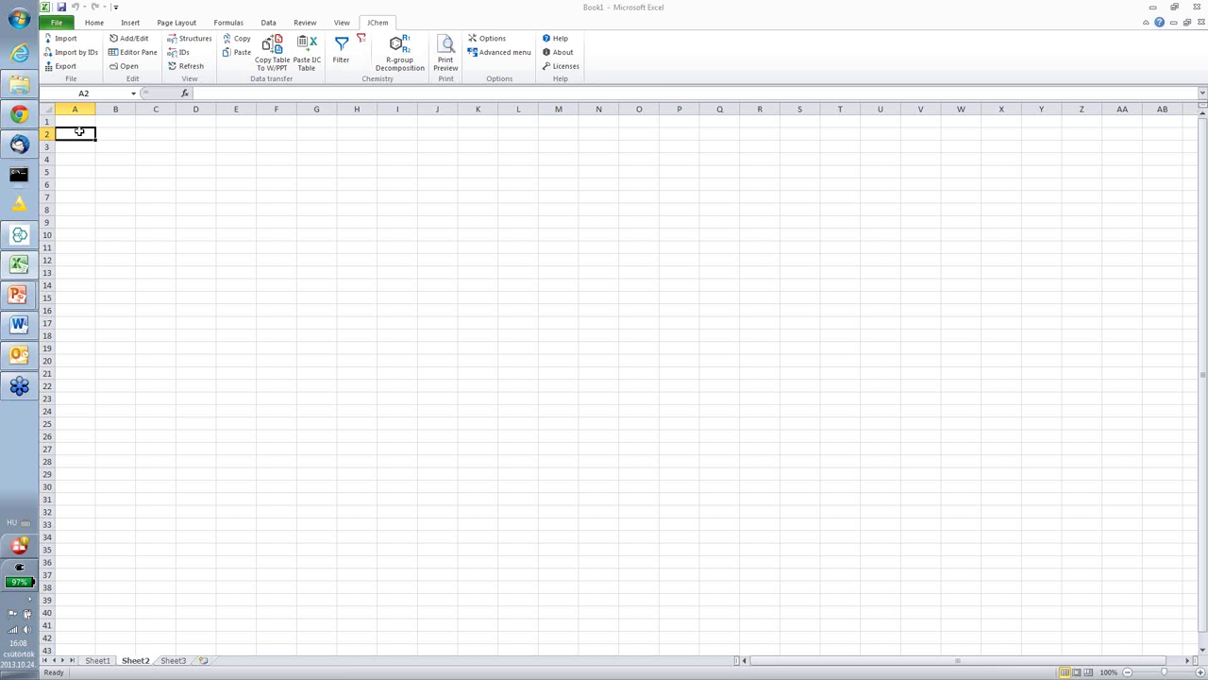
pyautogui.write('377')
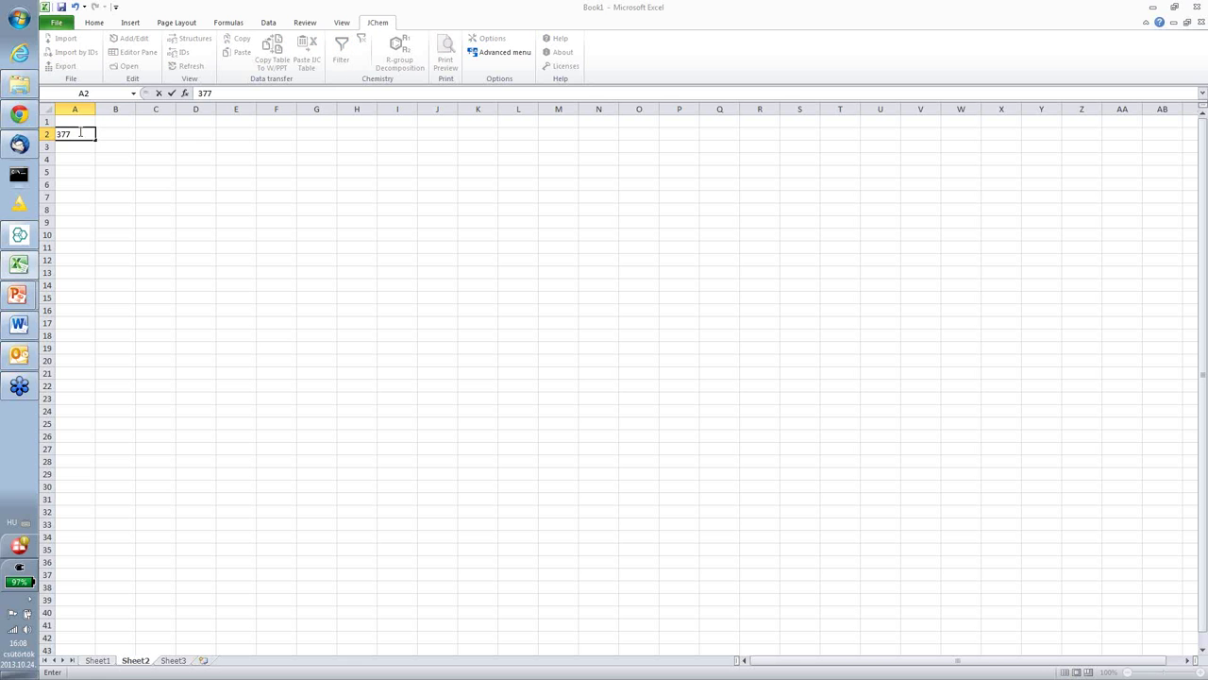
pyautogui.click(80, 147)
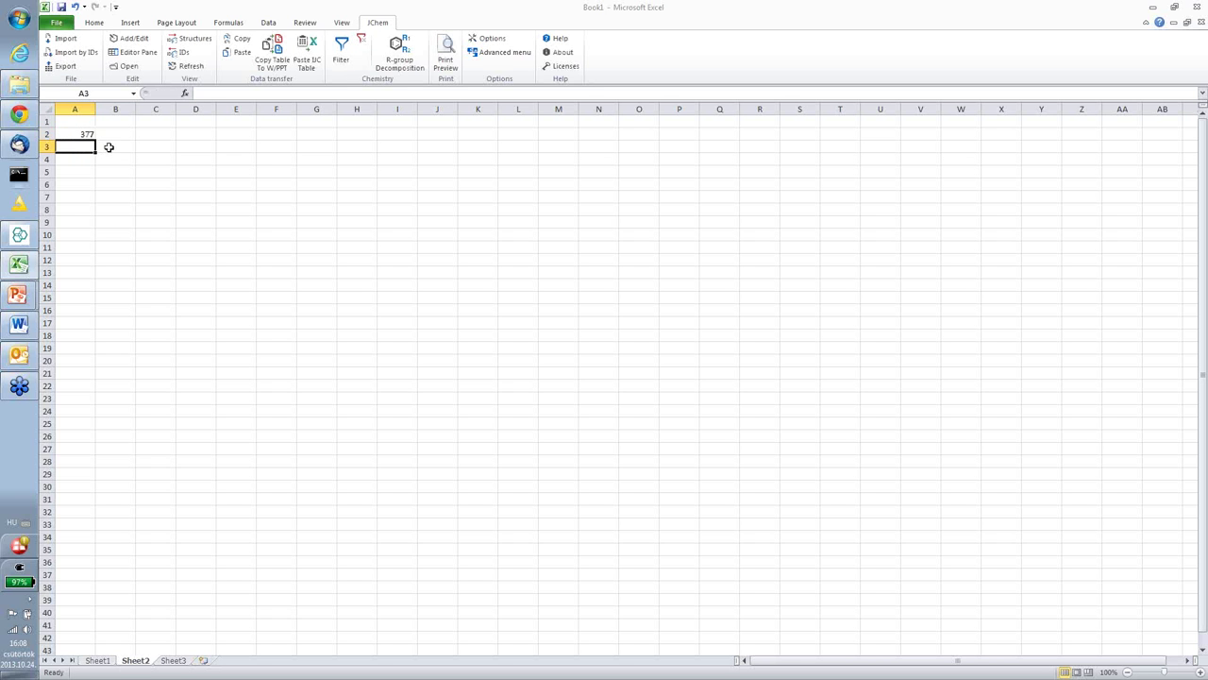
pyautogui.write('373')
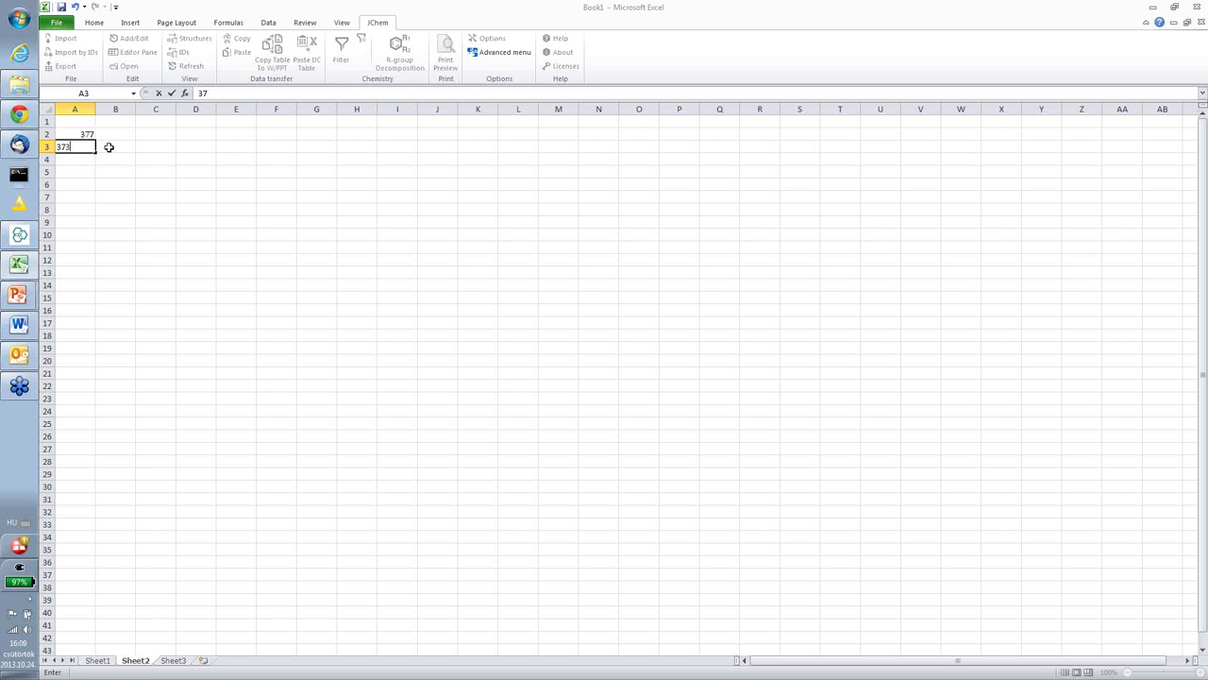
pyautogui.click(88, 162)
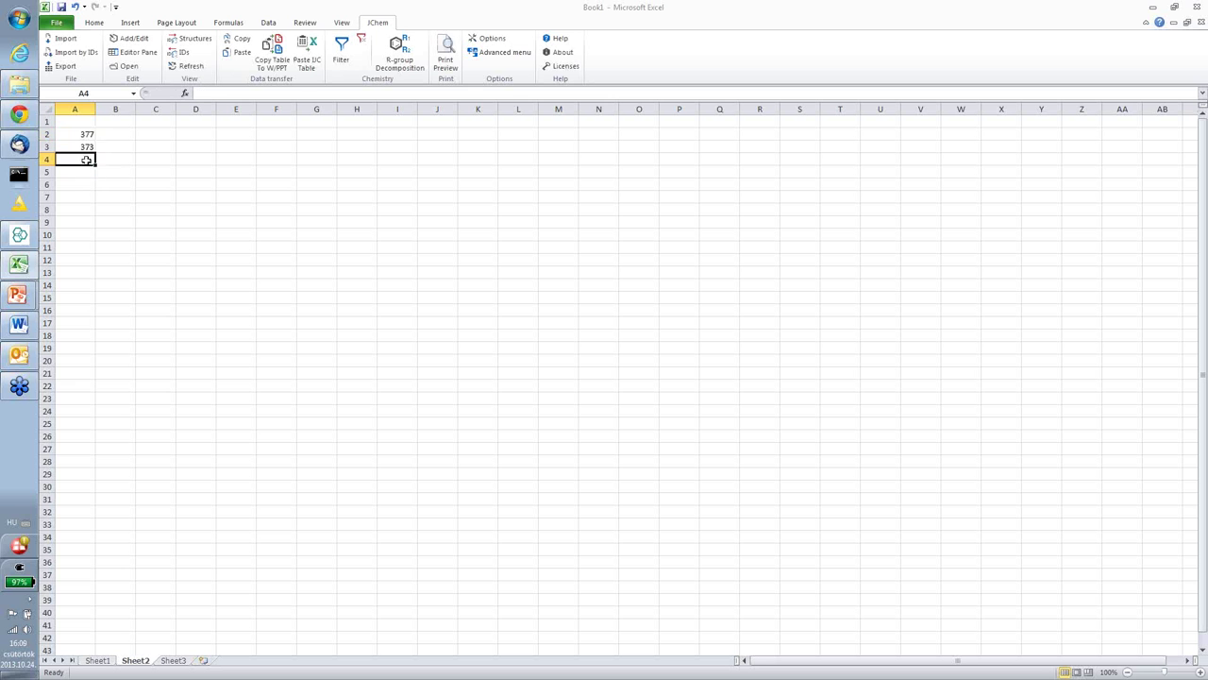
pyautogui.click(87, 135)
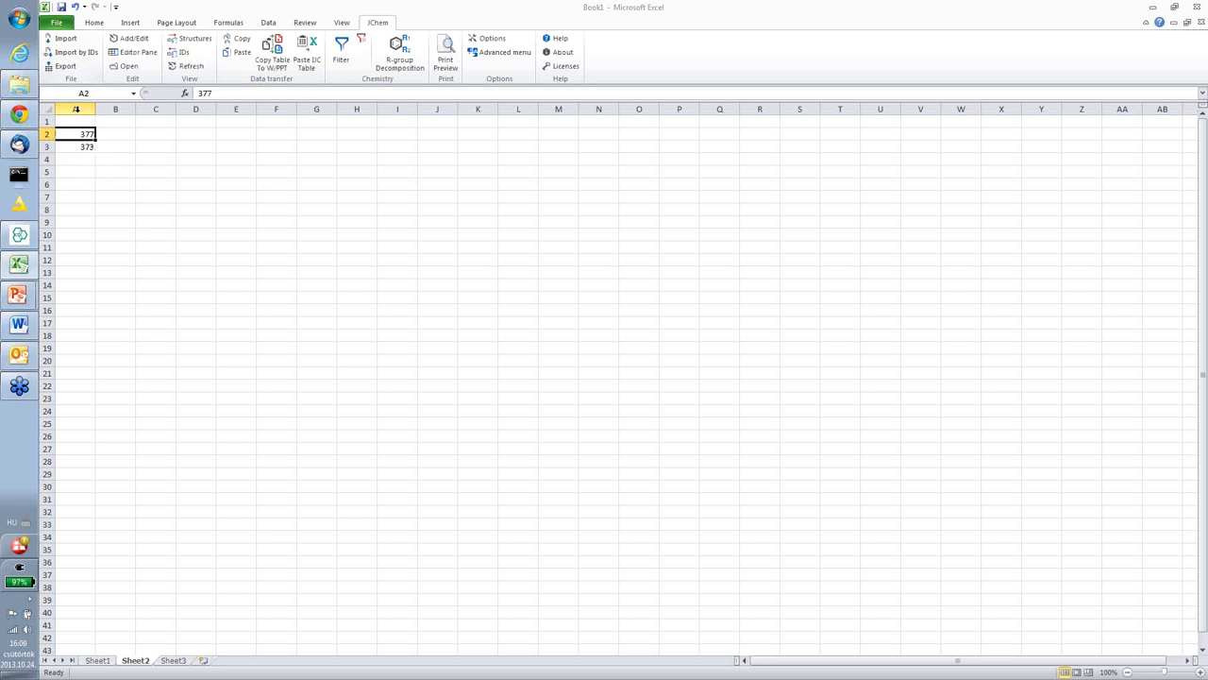
# Start an import by IDs on Sheet2 and choose structures-to-import.mrv from the webinar\JC4O_2013_autumn folder in My Documents as its source
pyautogui.click(90, 55)
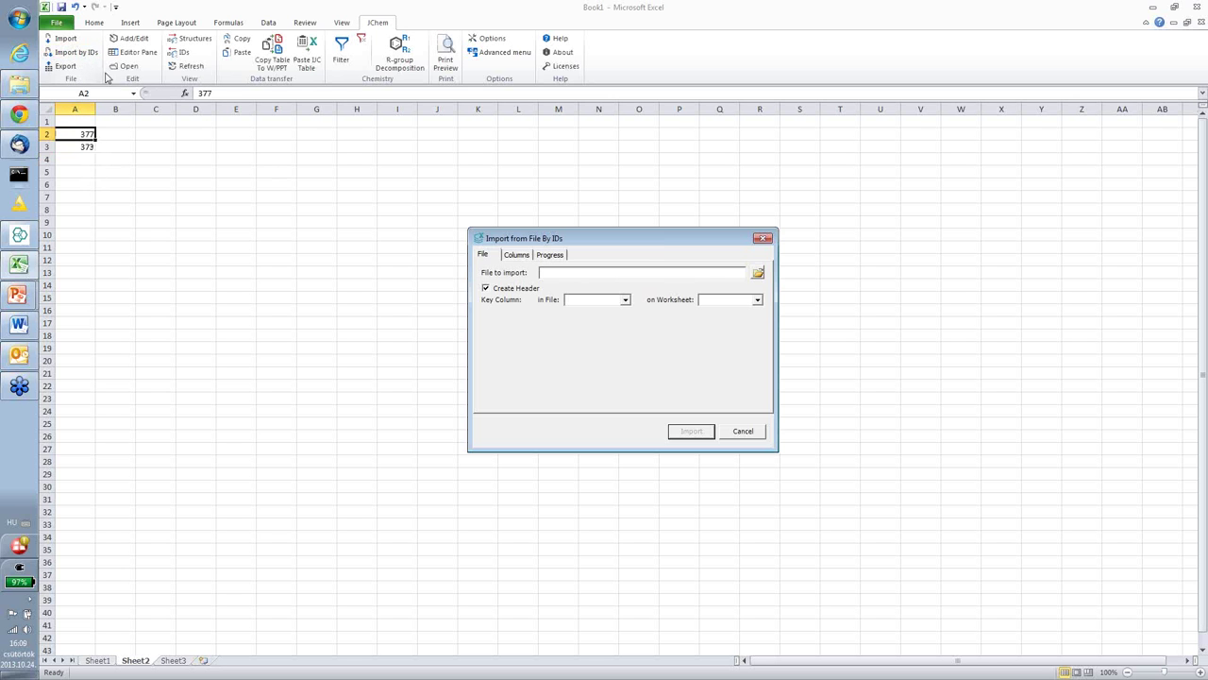
pyautogui.click(756, 271)
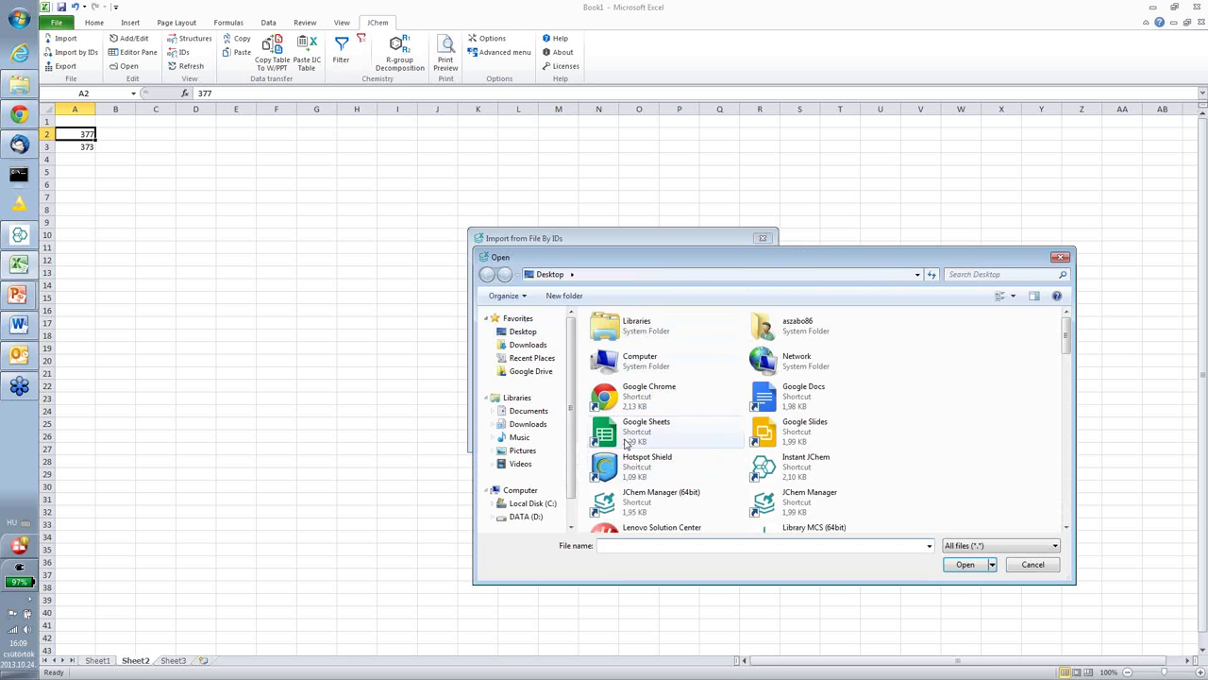
pyautogui.doubleClick(798, 326)
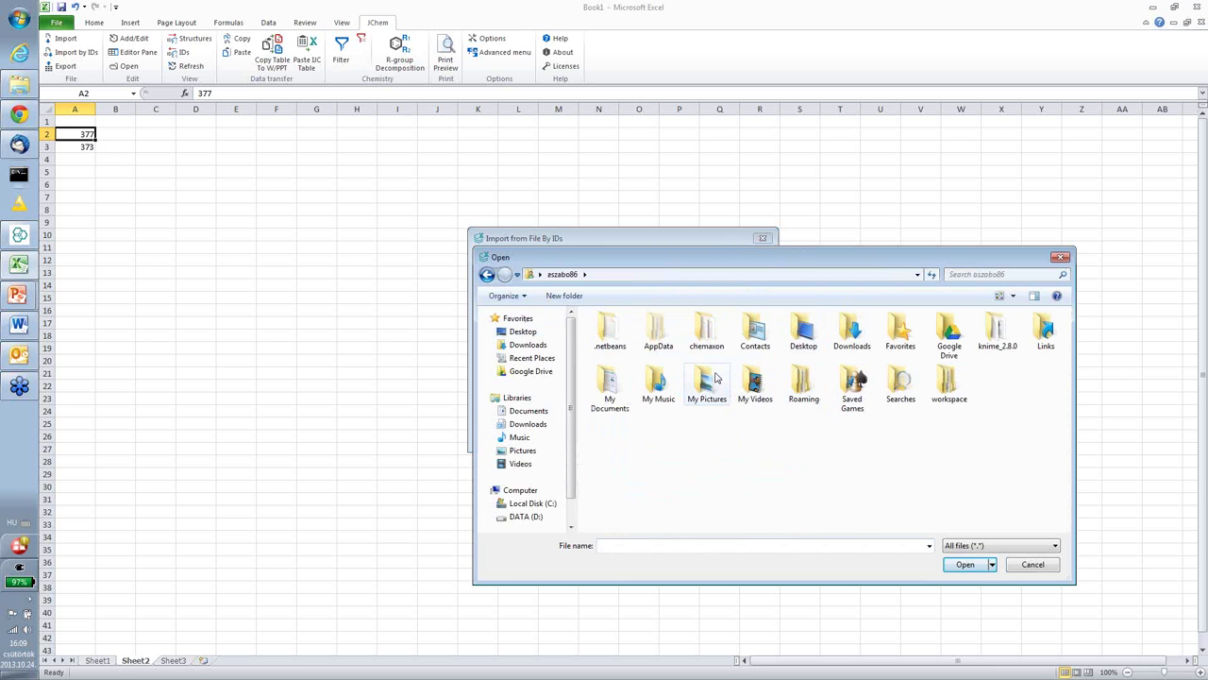
pyautogui.doubleClick(609, 387)
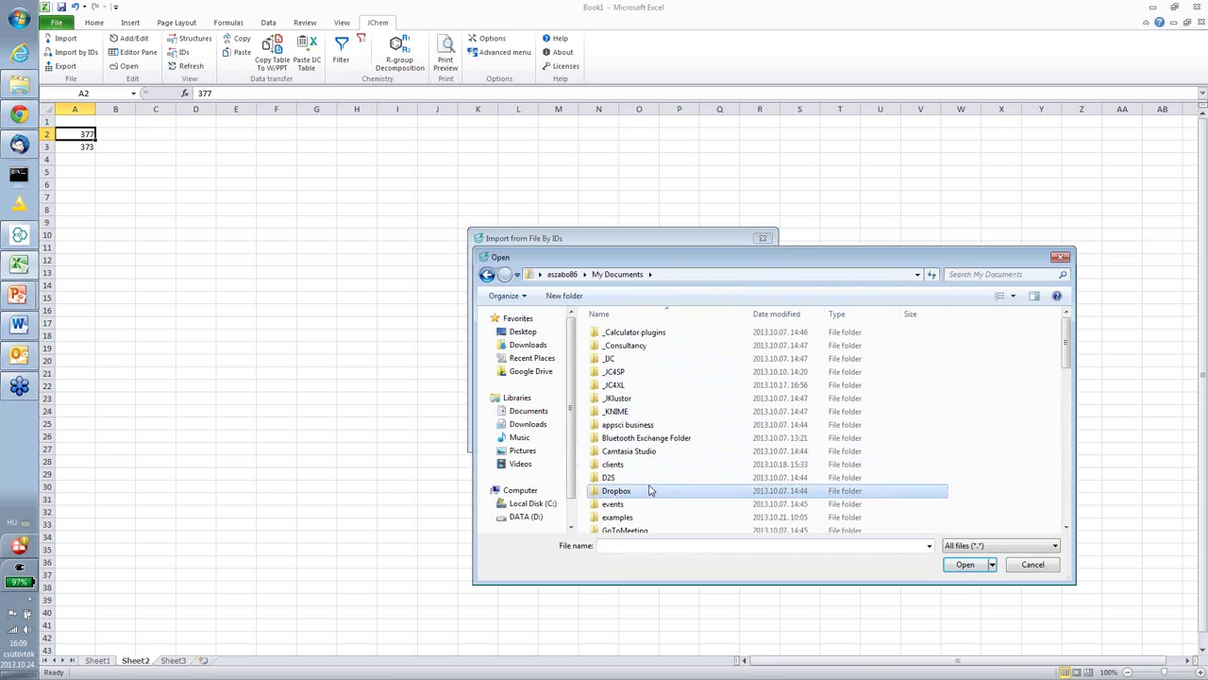
pyautogui.scroll(-5, 647, 488)
pyautogui.doubleClick(614, 499)
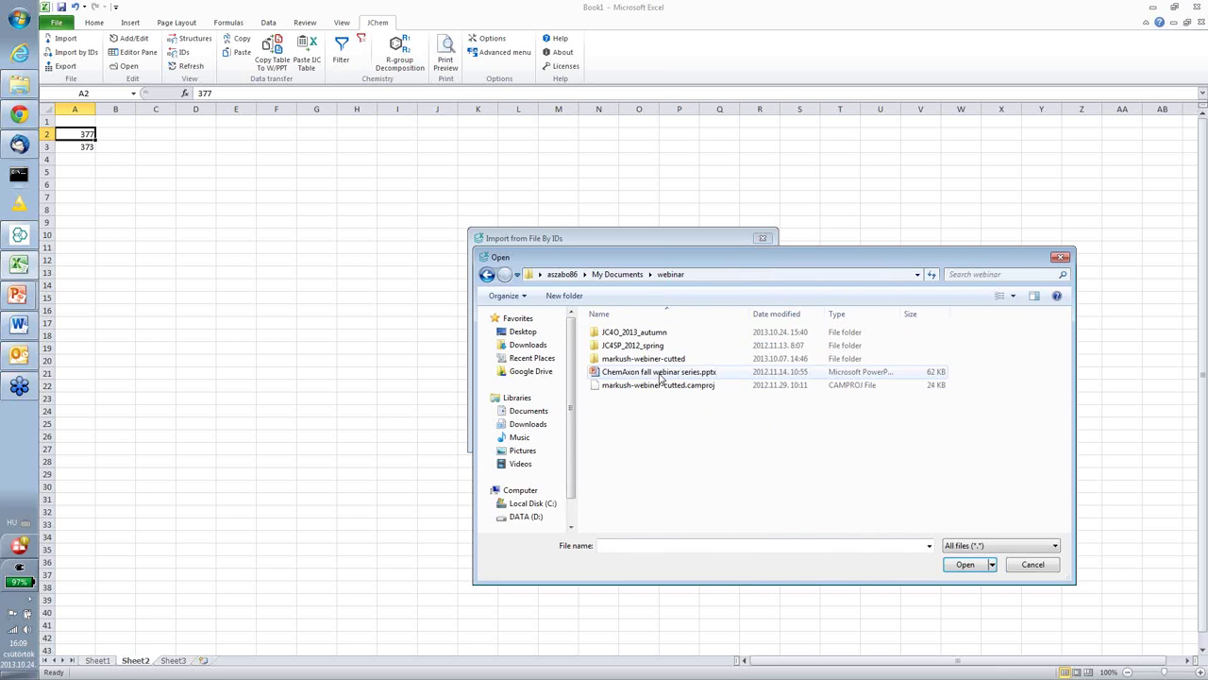
pyautogui.doubleClick(646, 335)
pyautogui.doubleClick(642, 358)
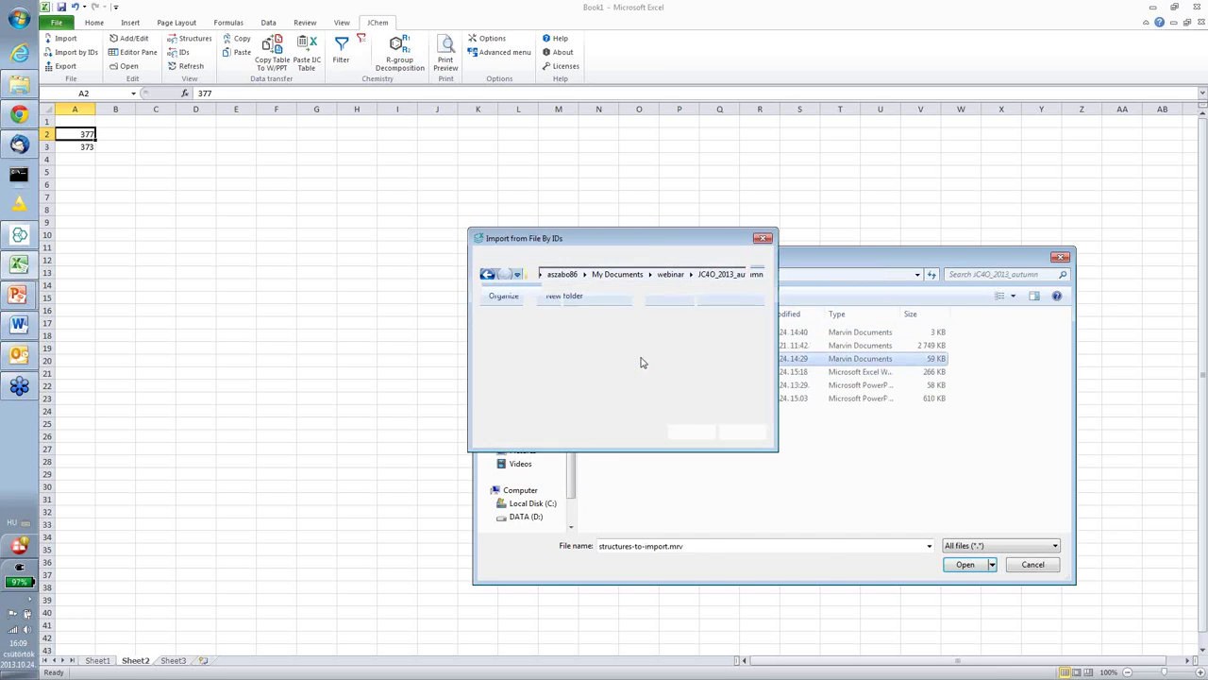
# Match the file's ID field to worksheet column A as the key columns for the import
pyautogui.click(624, 300)
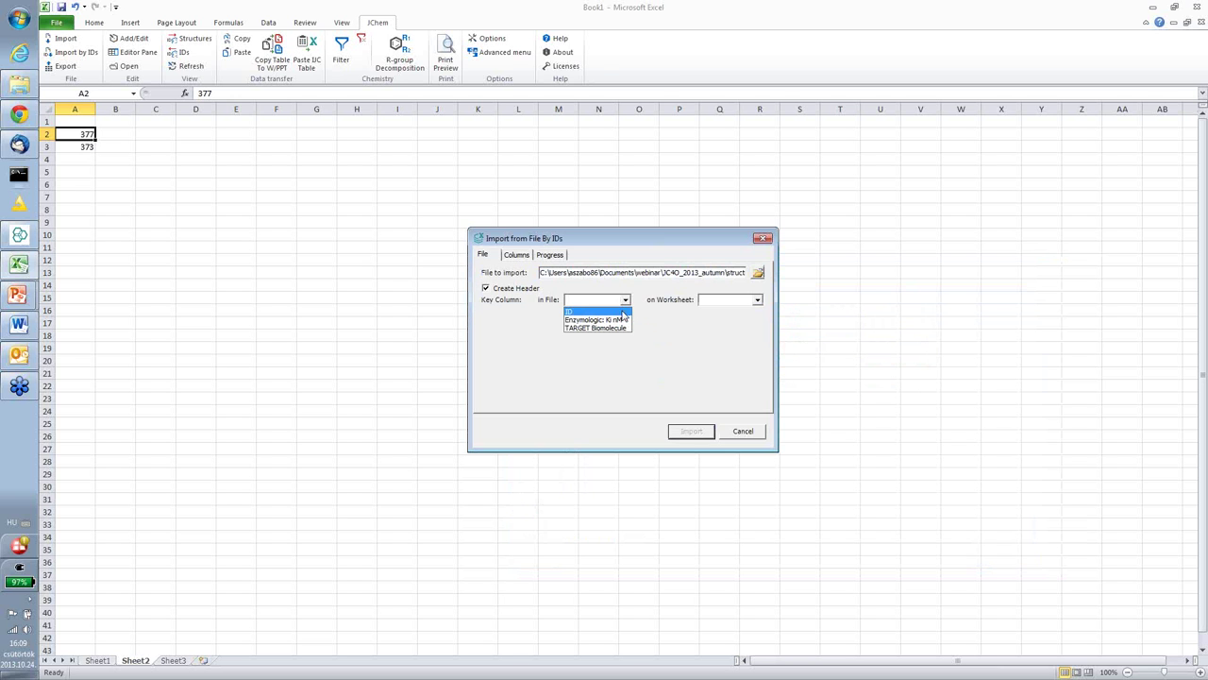
pyautogui.click(623, 311)
pyautogui.click(756, 300)
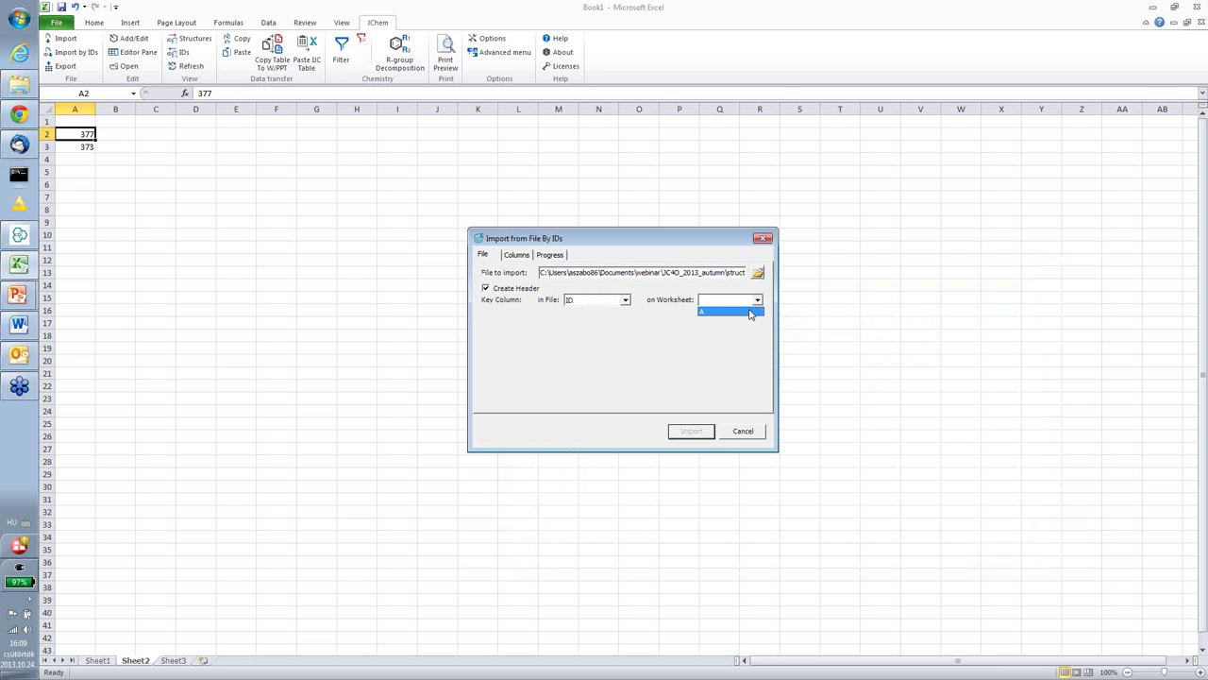
pyautogui.click(750, 313)
# Load the saved column selection sdfselection.xml, run the import by IDs into Sheet2 and close the import dialog
pyautogui.click(520, 254)
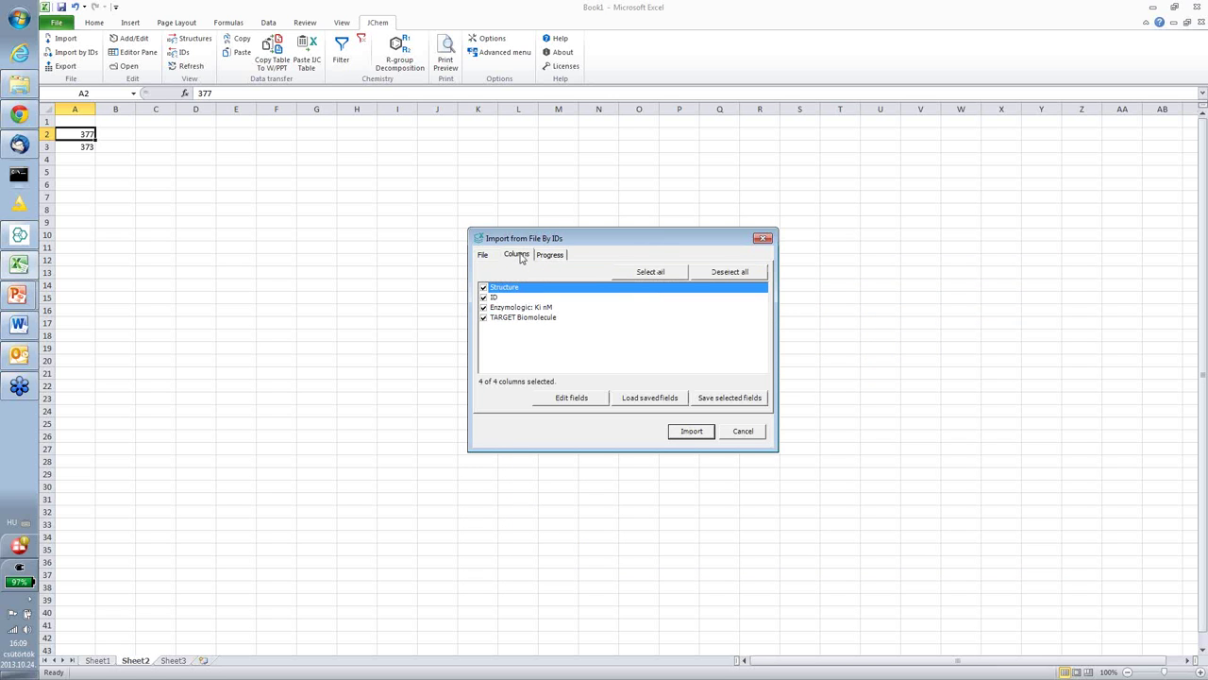
pyautogui.click(669, 404)
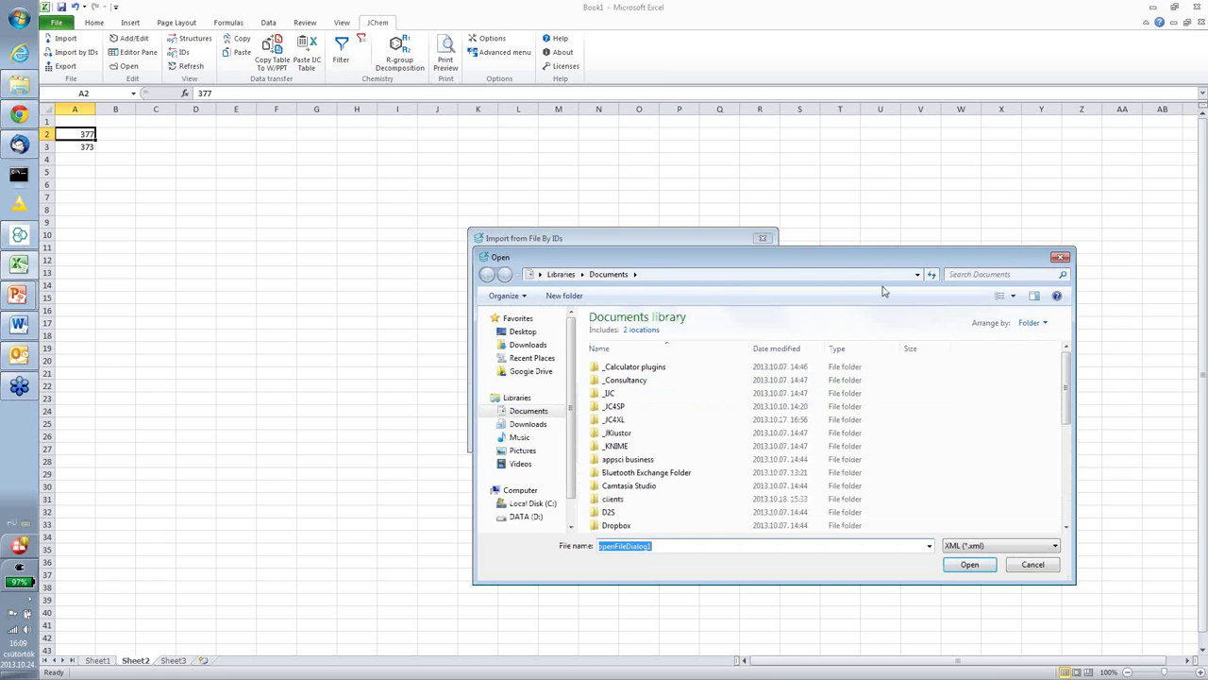
pyautogui.moveTo(844, 250); pyautogui.dragTo(581, 182)
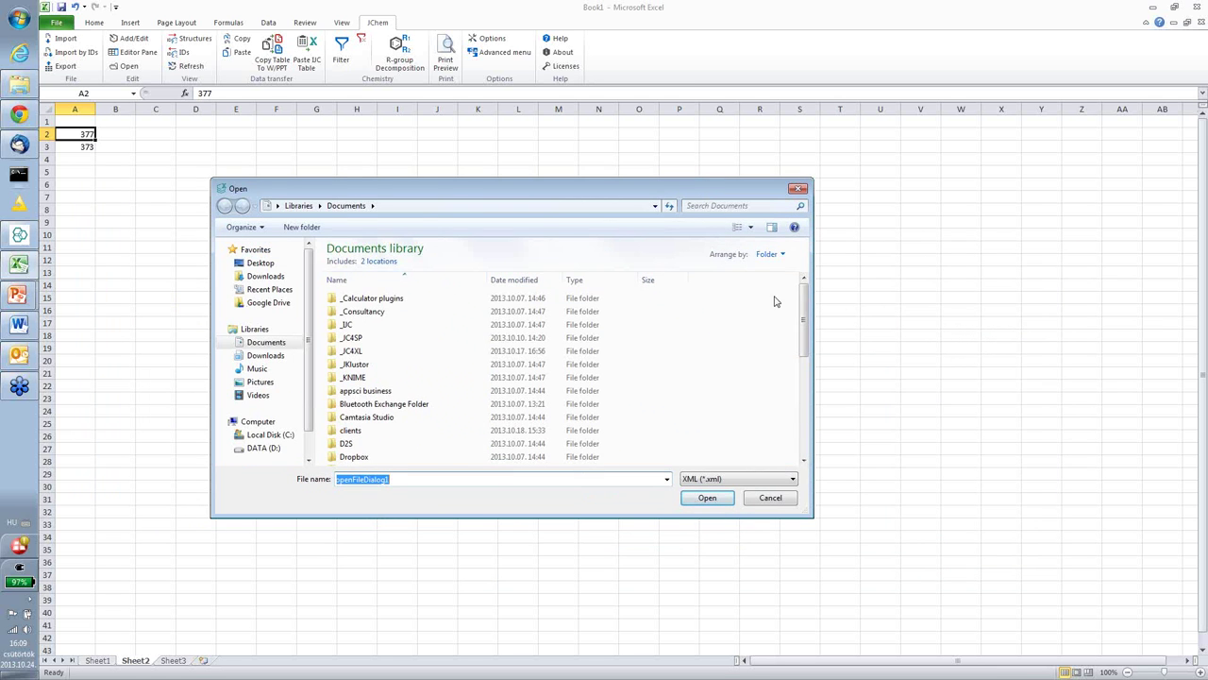
pyautogui.moveTo(807, 299); pyautogui.dragTo(804, 397)
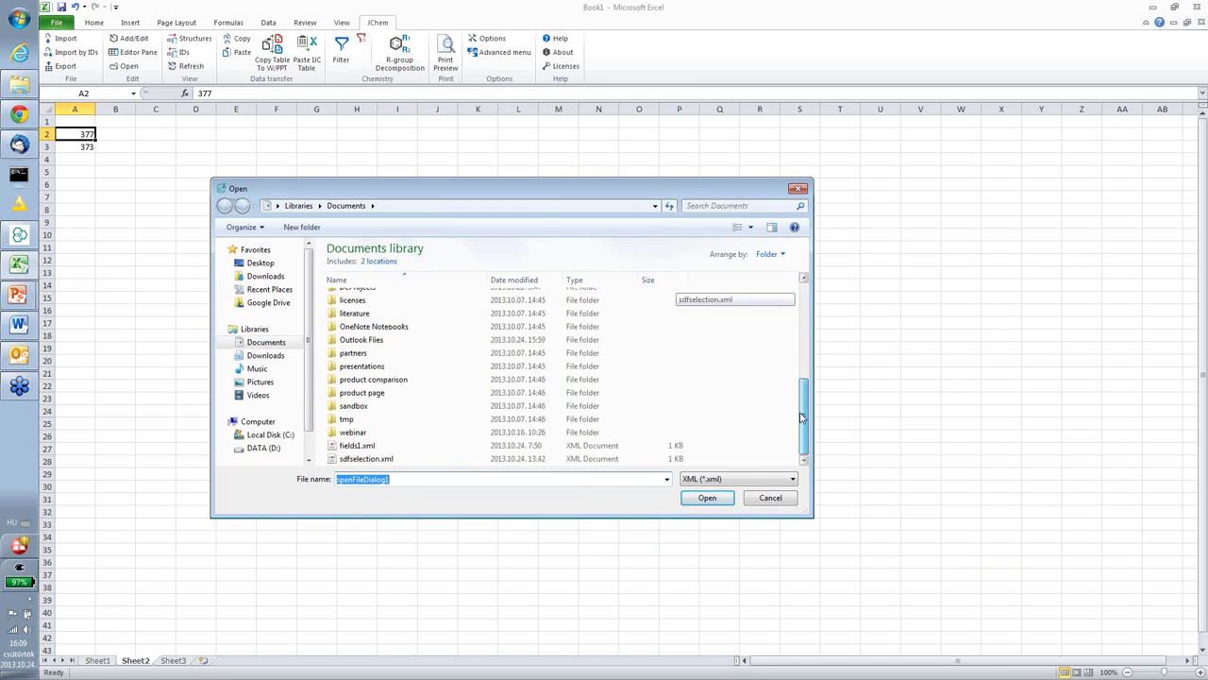
pyautogui.click(359, 460)
pyautogui.click(703, 497)
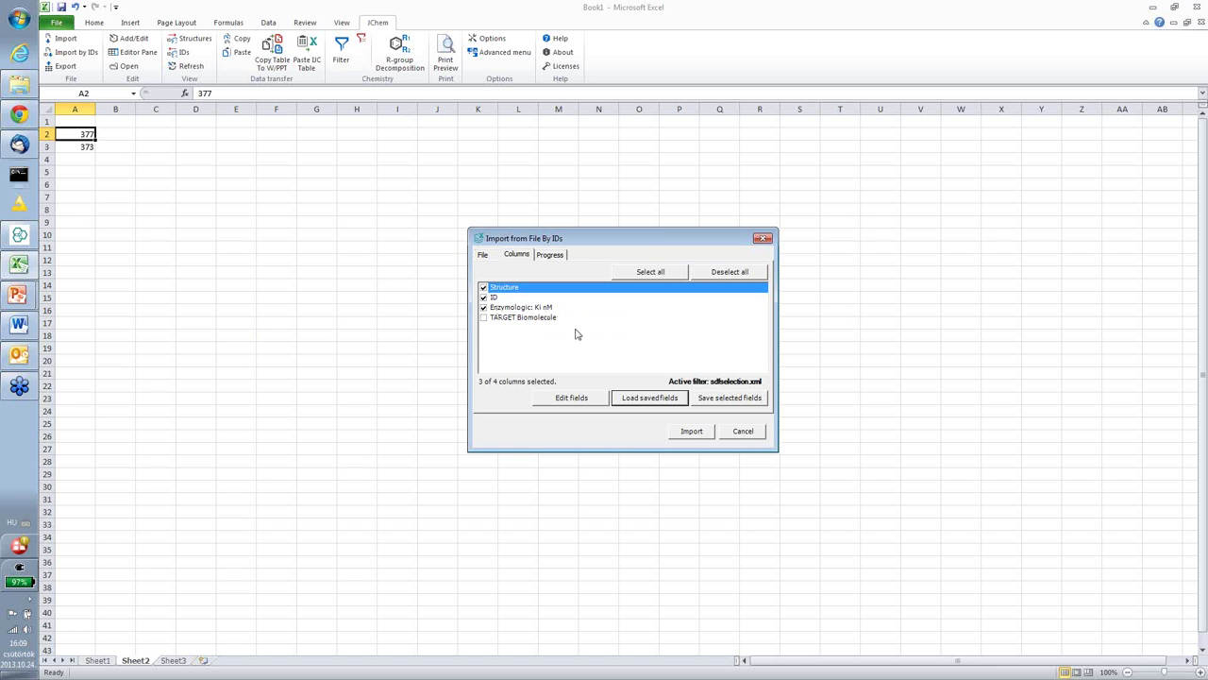
pyautogui.click(696, 436)
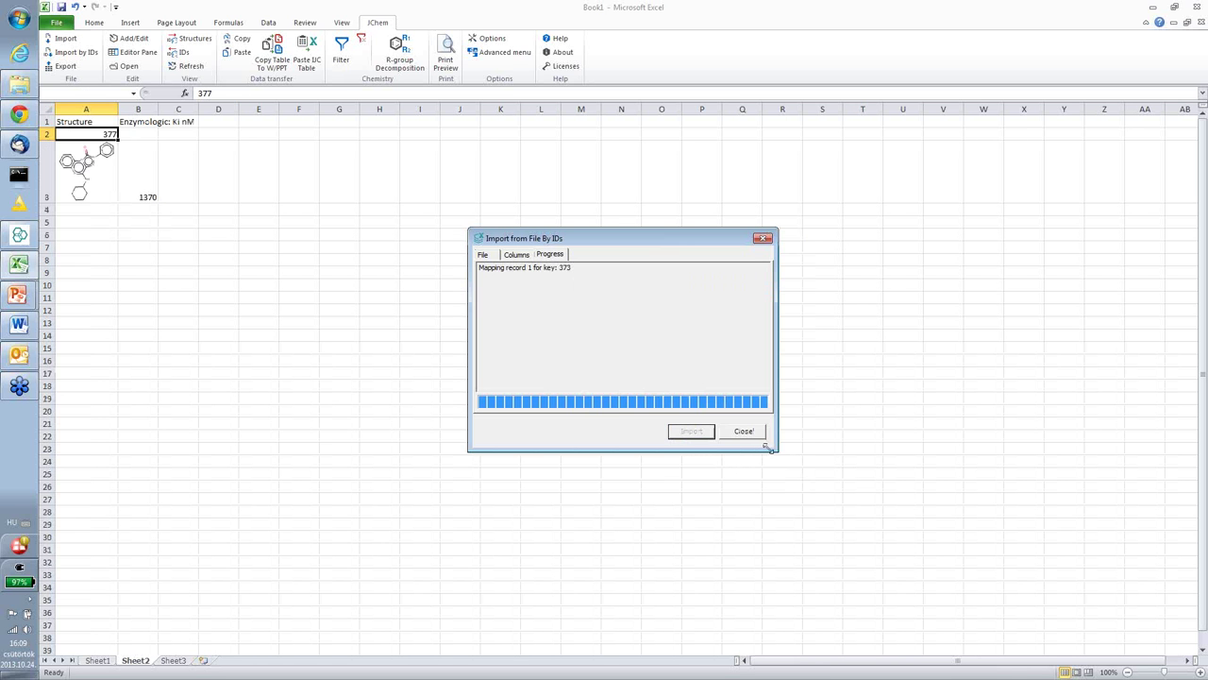
pyautogui.click(744, 431)
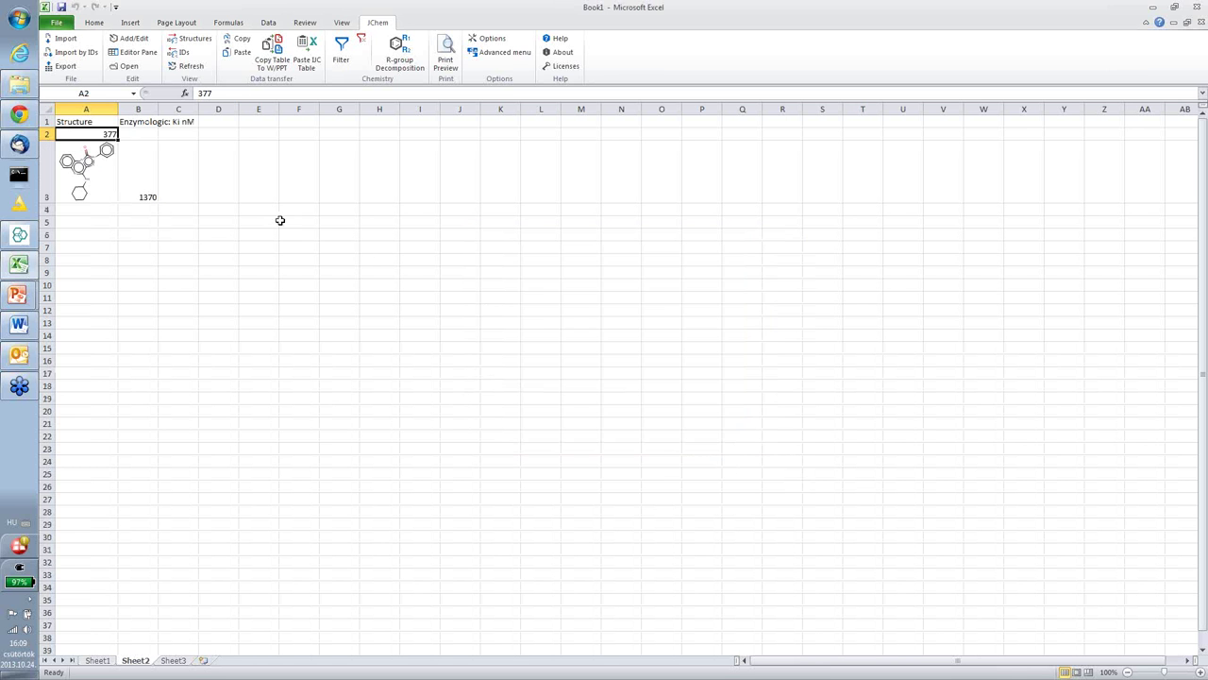
# Check Sheet2 cells A2 and A3 against the compound IDs on Sheet1, switching Sheet1's Structure column to its ID display
pyautogui.click(106, 143)
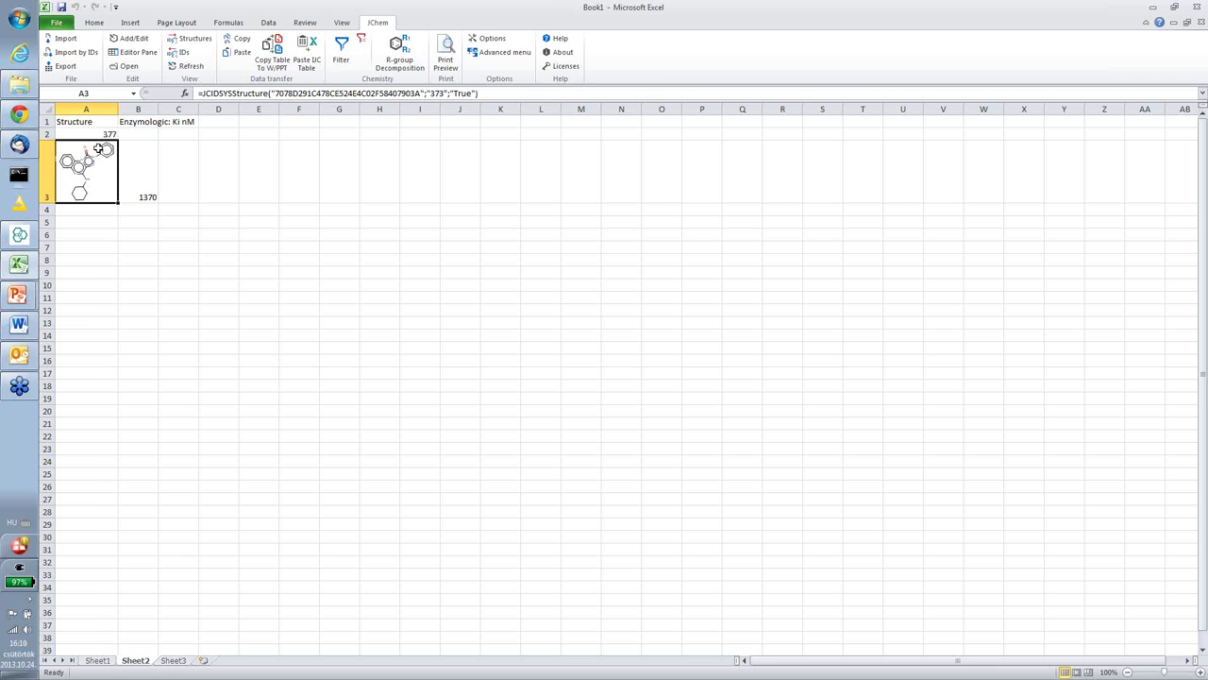
pyautogui.click(105, 135)
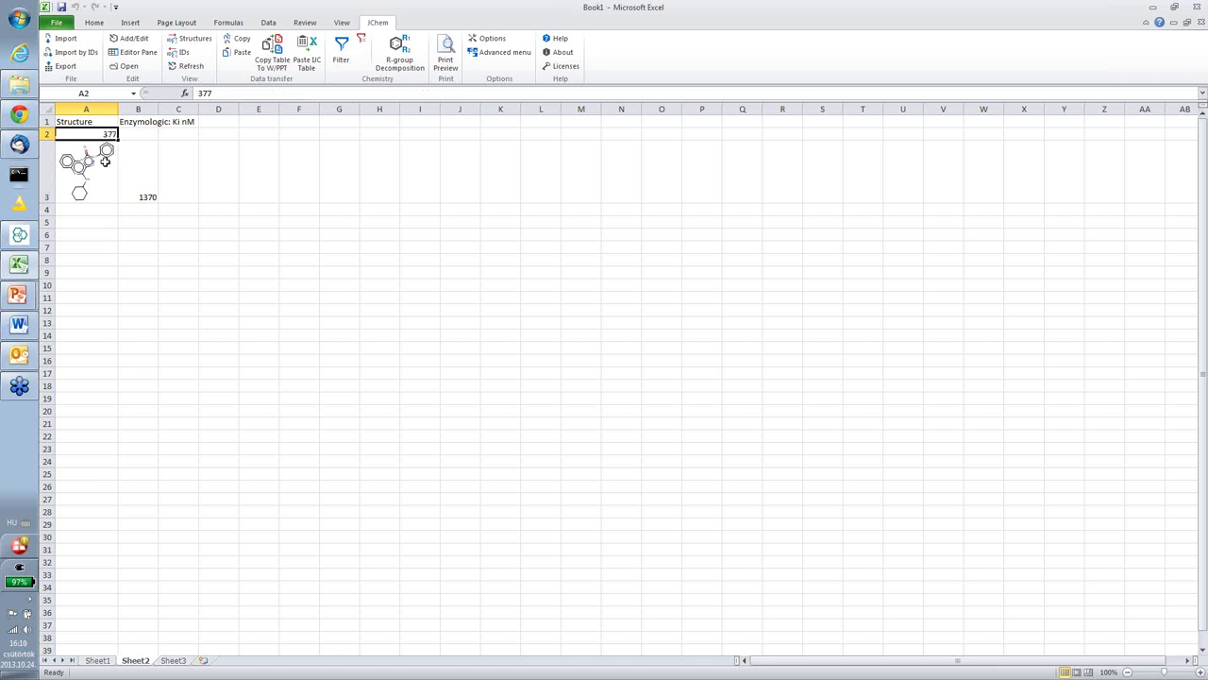
pyautogui.click(103, 153)
pyautogui.click(107, 136)
pyautogui.click(98, 661)
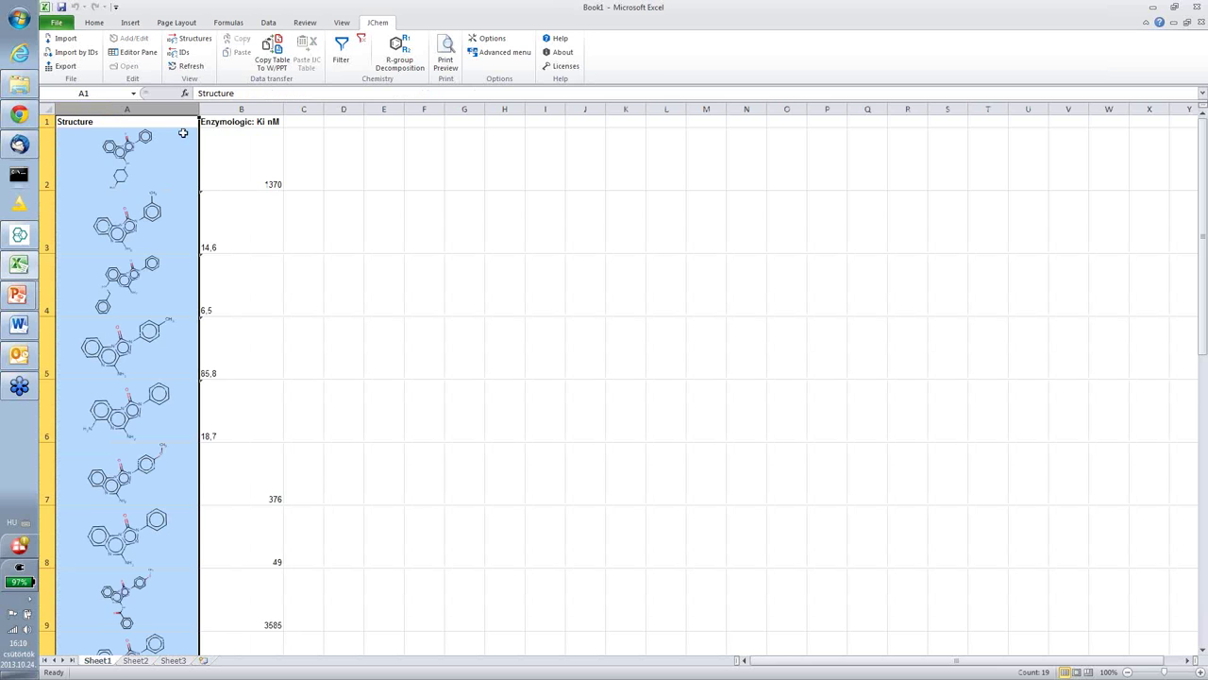
pyautogui.click(180, 53)
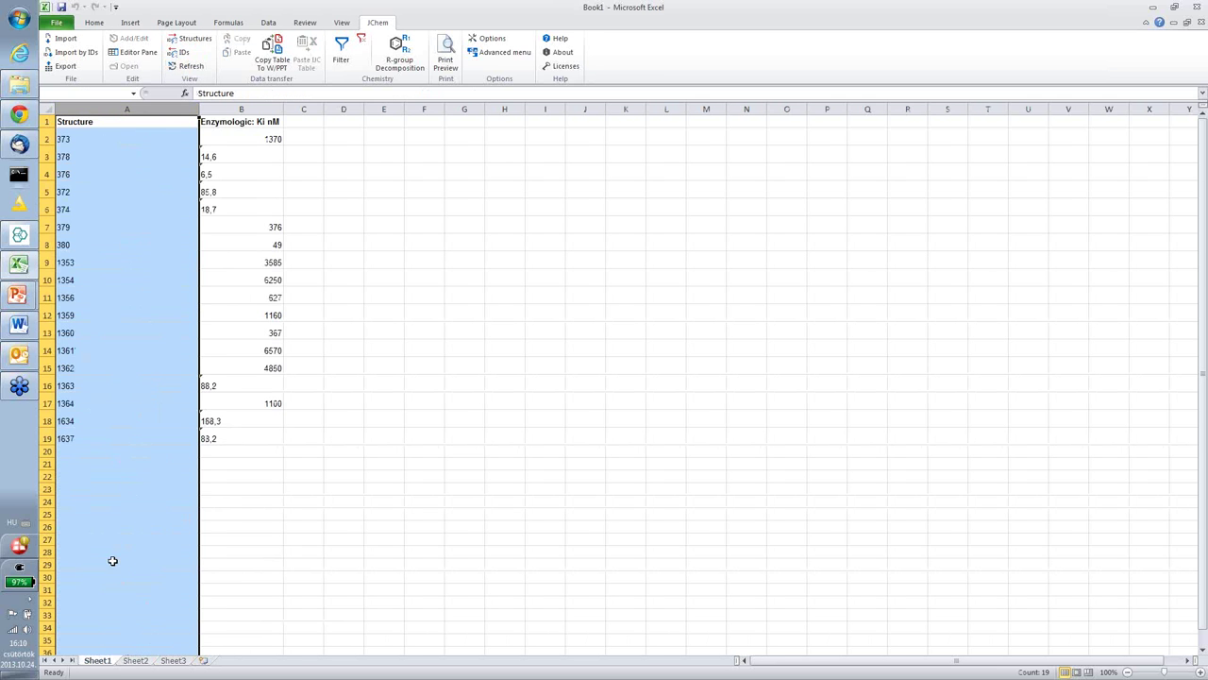
pyautogui.click(135, 661)
pyautogui.click(106, 167)
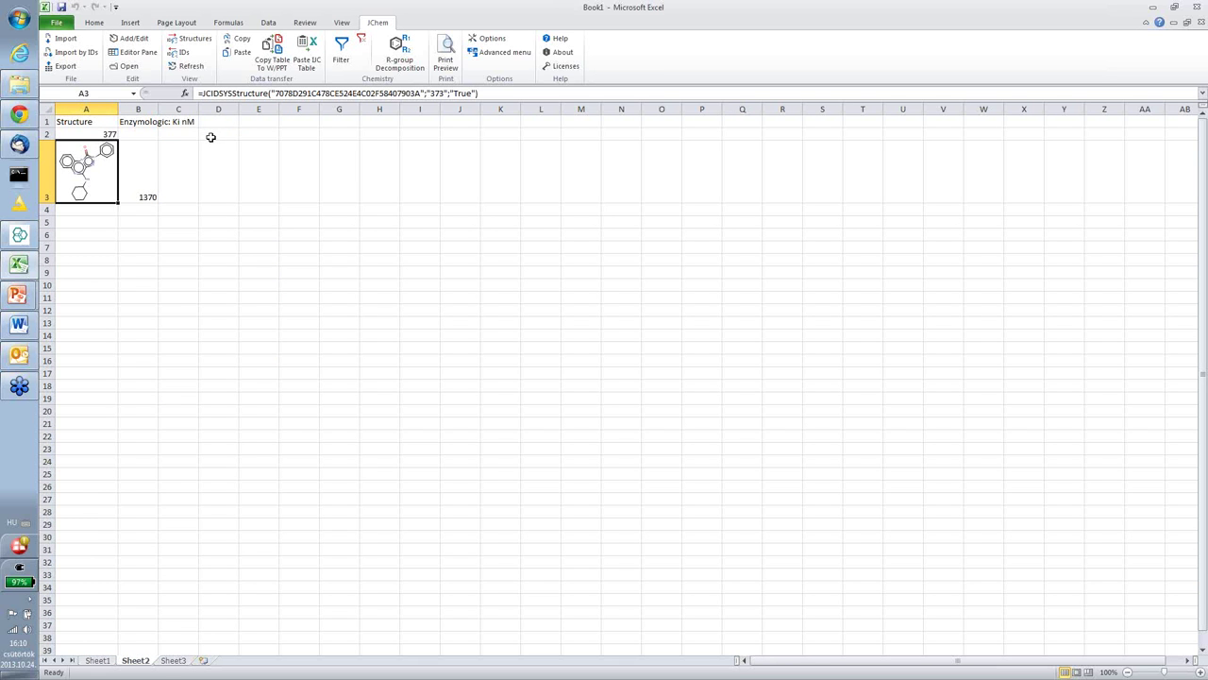
# Switch to Instant JChem and copy rows 1 to 5 of the Pubchem grid view, Structure through Donors, in MS Office format
pyautogui.click(22, 237)
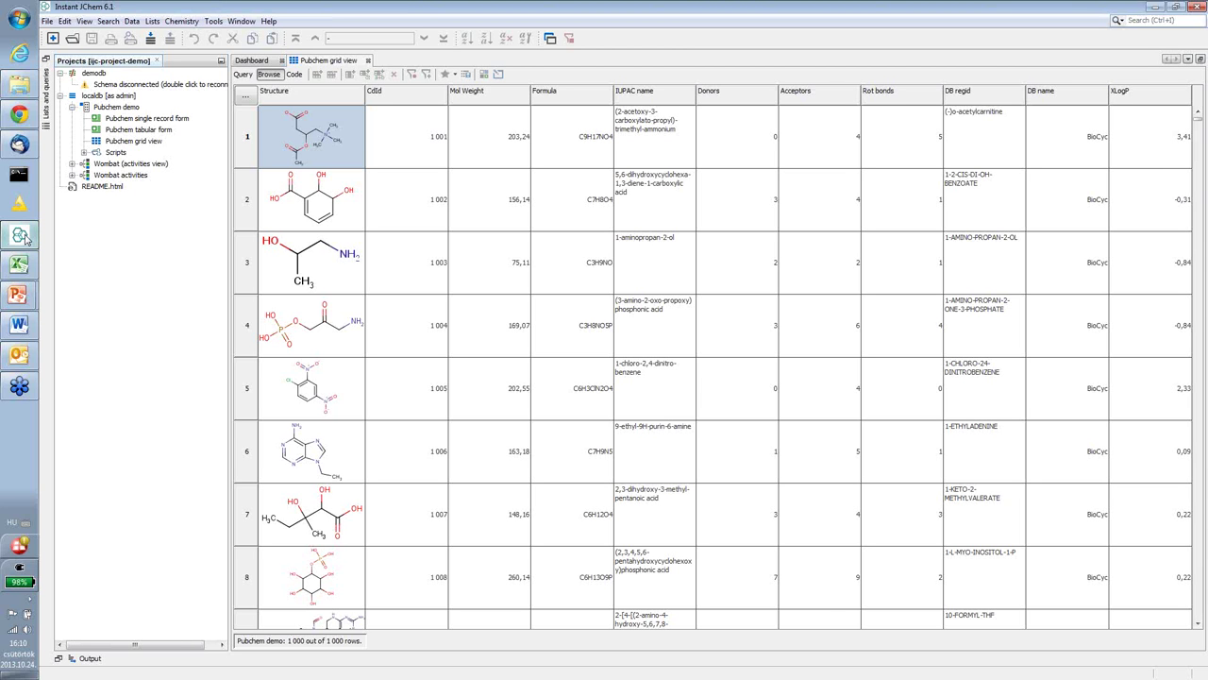
pyautogui.click(47, 21)
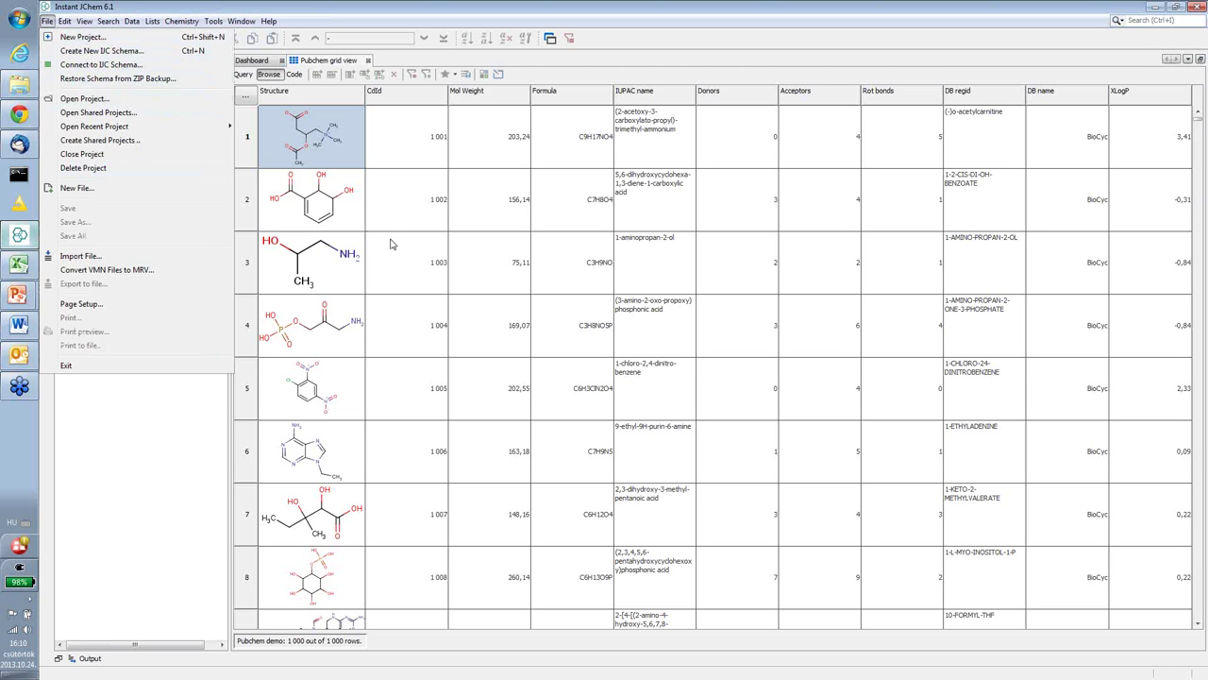
pyautogui.click(397, 241)
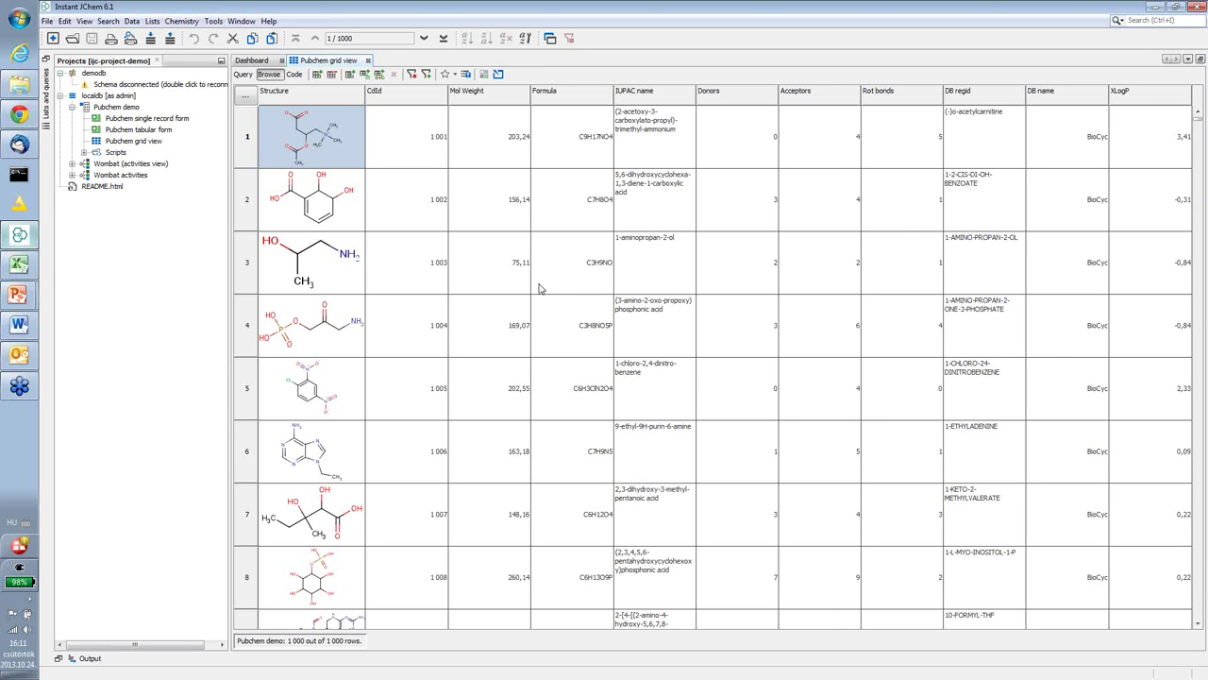
pyautogui.keyDown('shift'); pyautogui.click(711, 401); pyautogui.keyUp('shift')
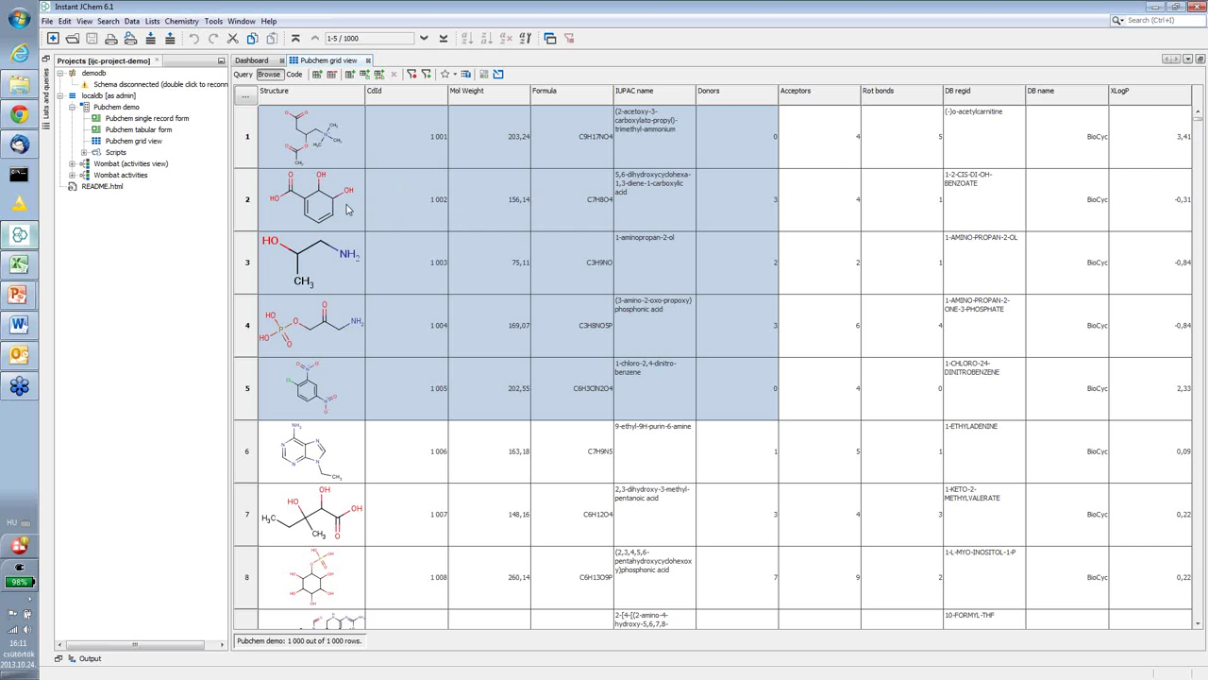
pyautogui.rightClick(347, 210)
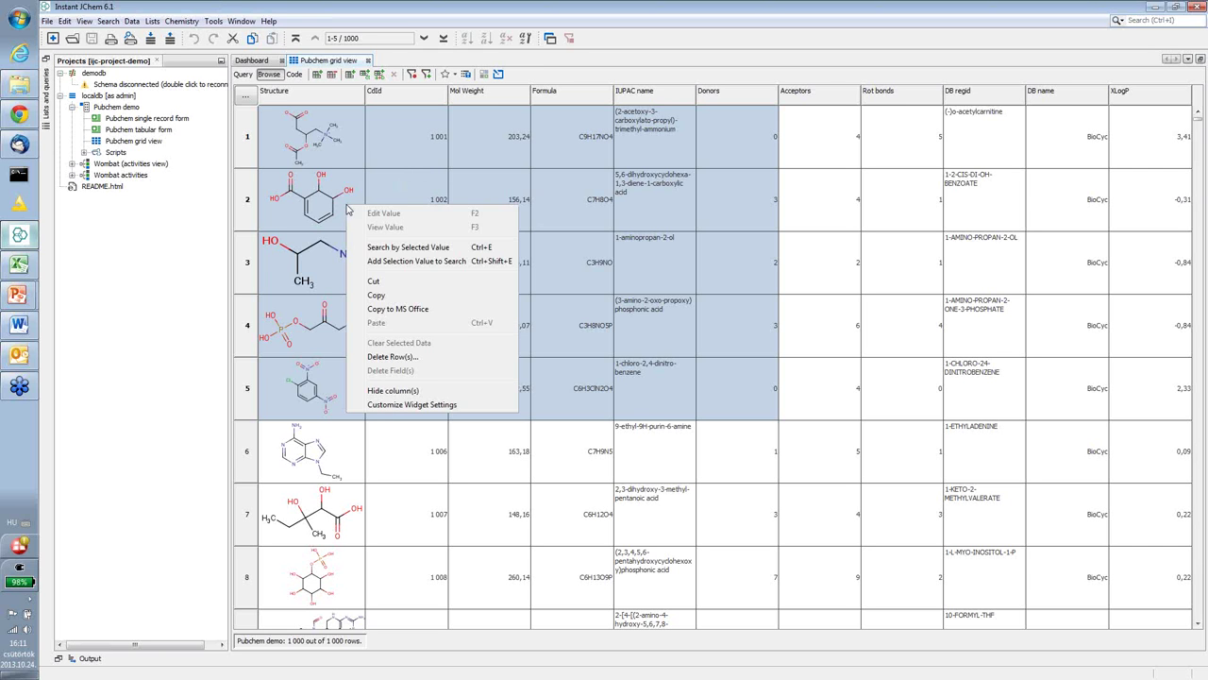
pyautogui.click(470, 310)
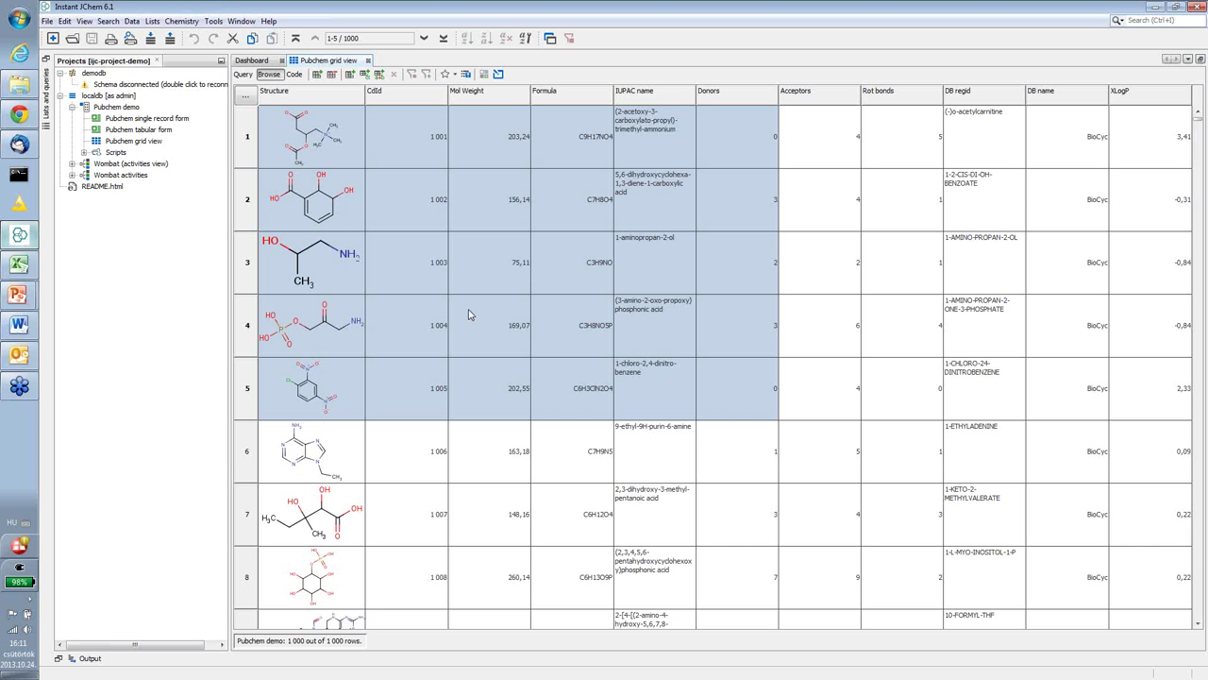
# Switch back to Excel and paste the copied Instant JChem table at cell A1 of Sheet3
pyautogui.click(20, 265)
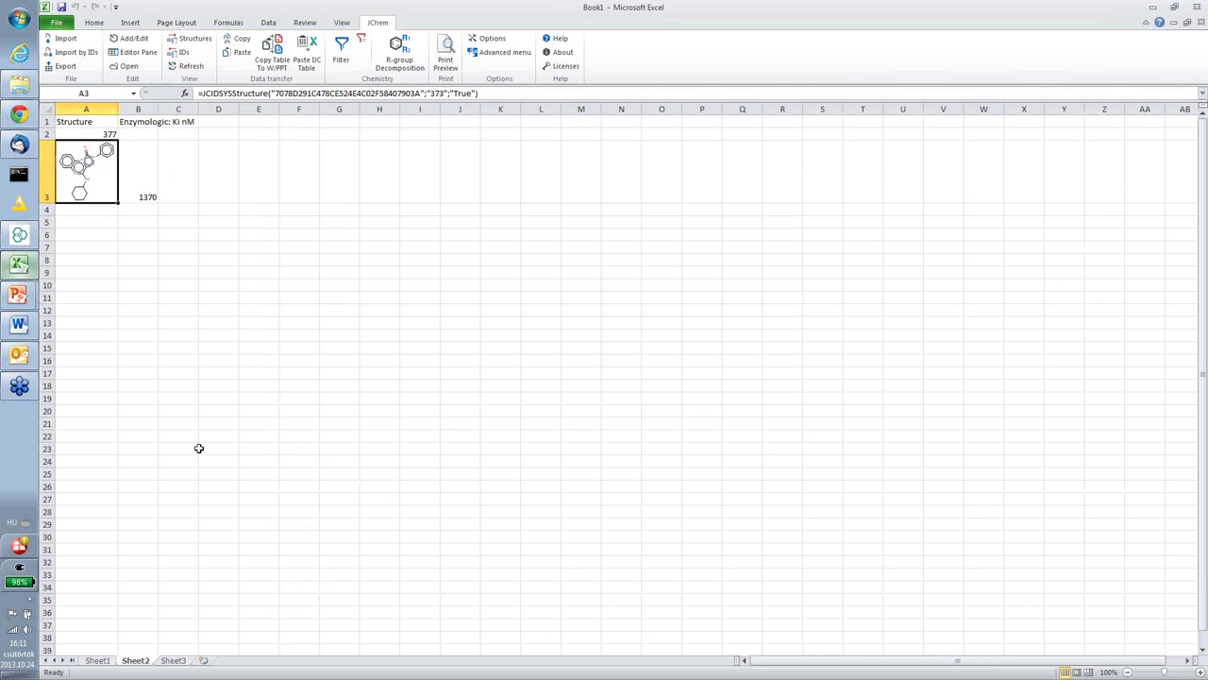
pyautogui.click(179, 662)
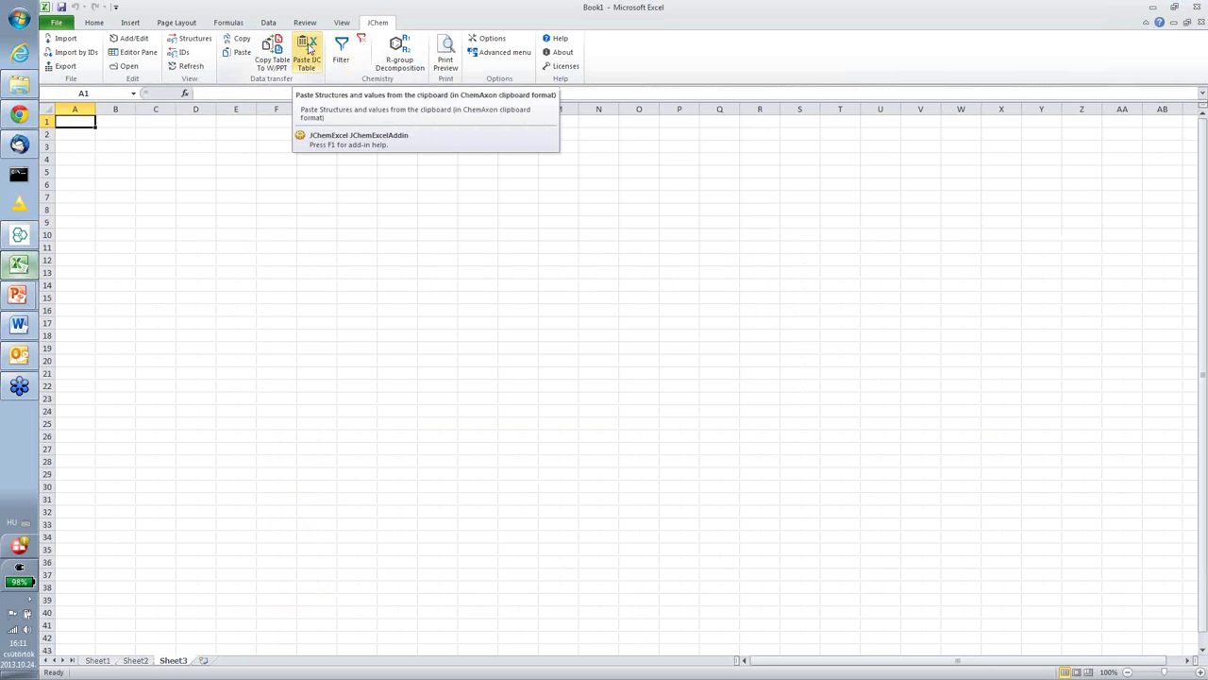
pyautogui.click(309, 49)
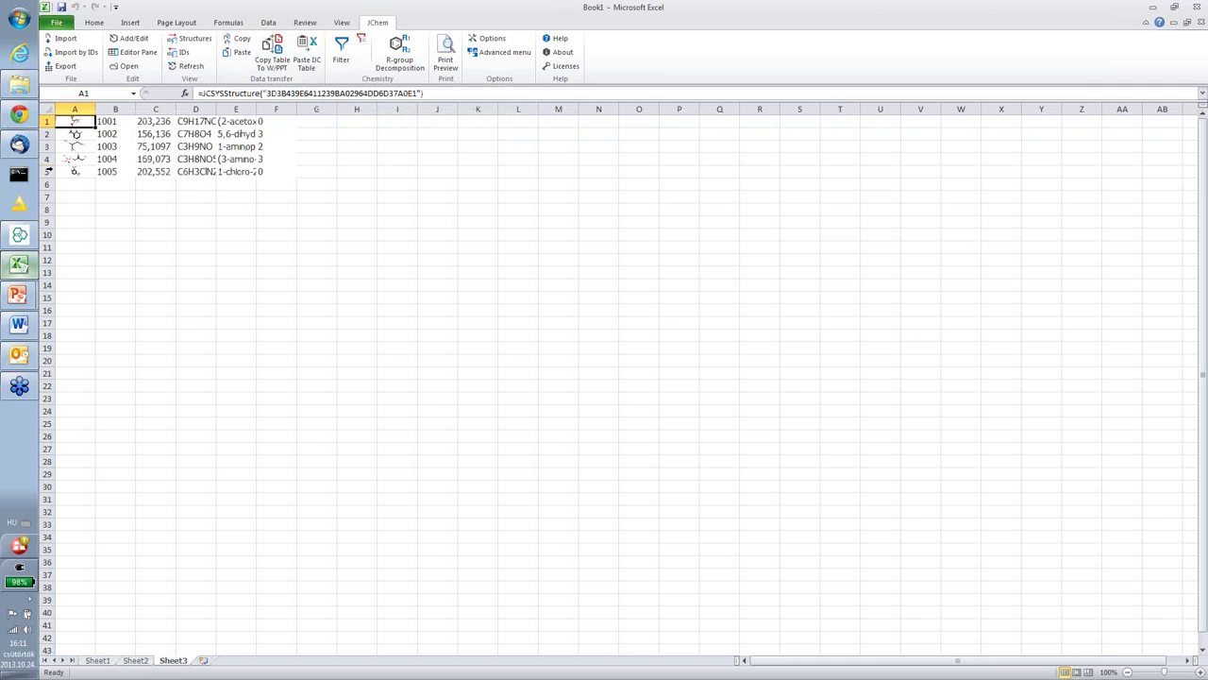
# Increase the height of rows 1 to 5 and widen column A on Sheet3 so the pasted structures display larger
pyautogui.moveTo(46, 171)
pyautogui.mouseDown()
pyautogui.moveTo(46, 121)
pyautogui.moveTo(49, 157)
pyautogui.mouseUp()
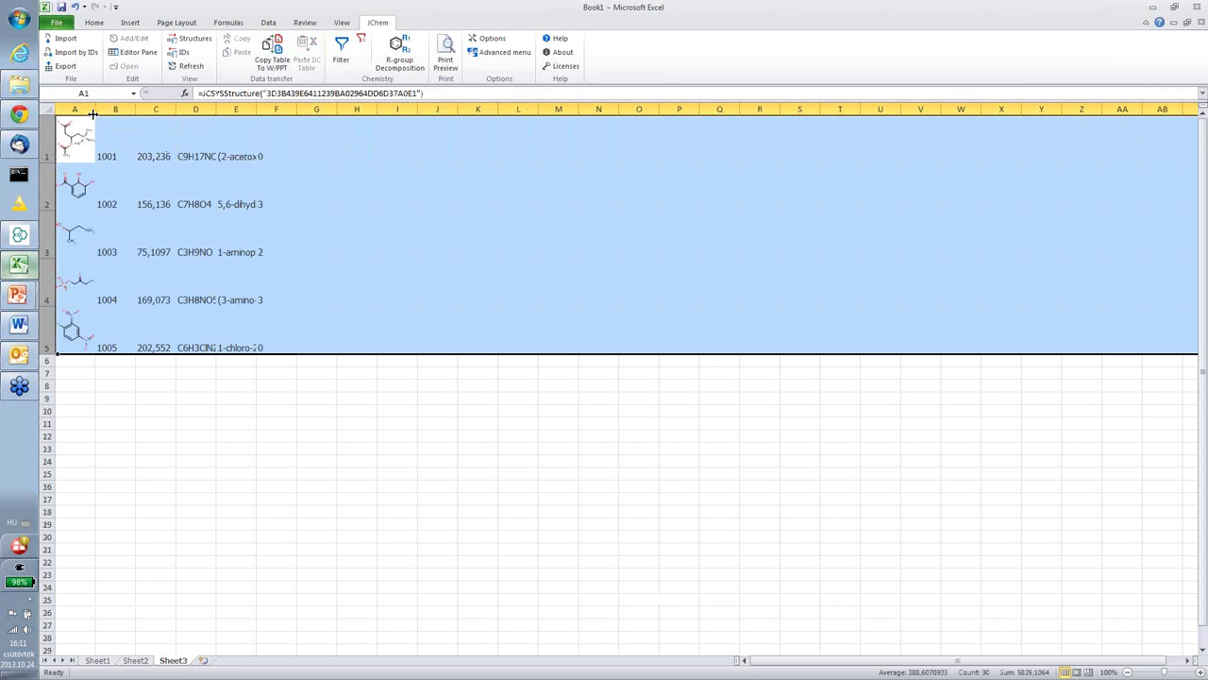
pyautogui.moveTo(94, 112); pyautogui.dragTo(171, 112)
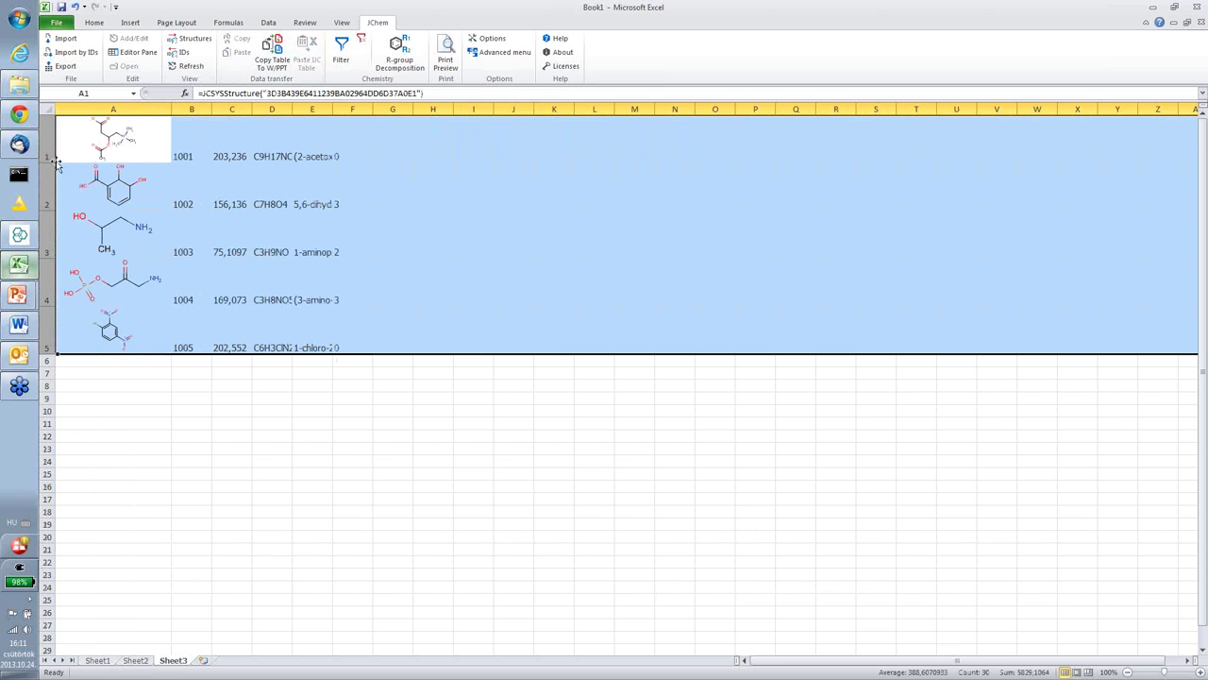
pyautogui.moveTo(49, 161); pyautogui.dragTo(49, 177)
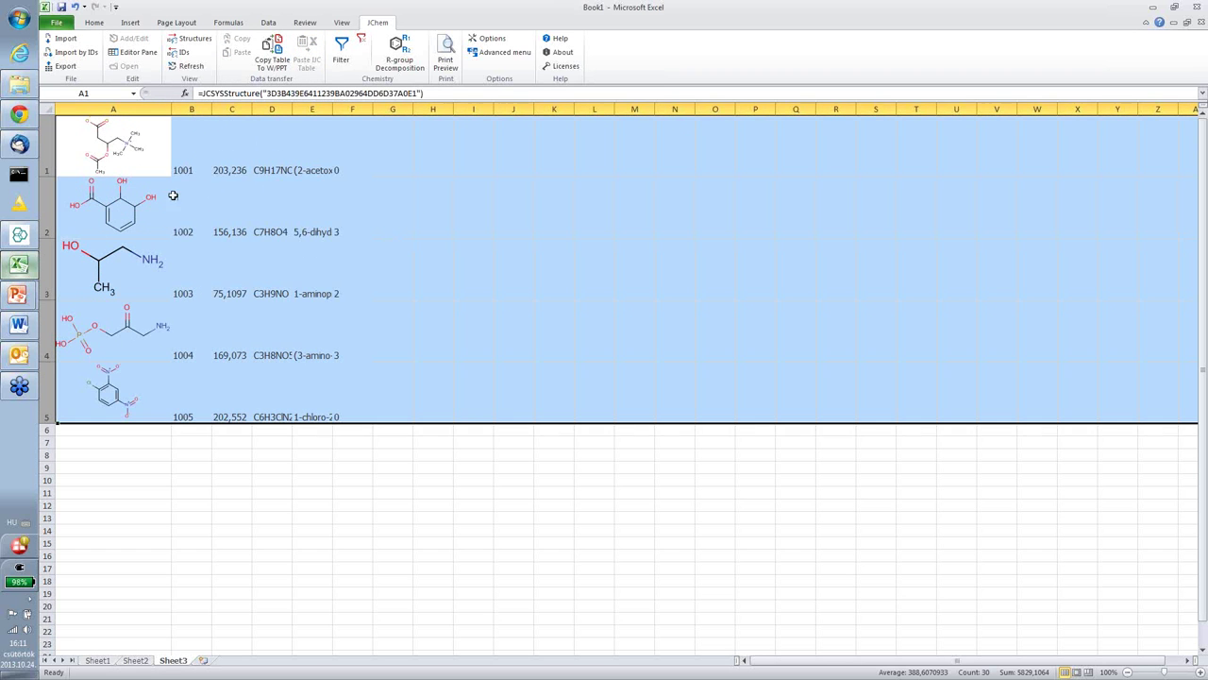
pyautogui.click(190, 189)
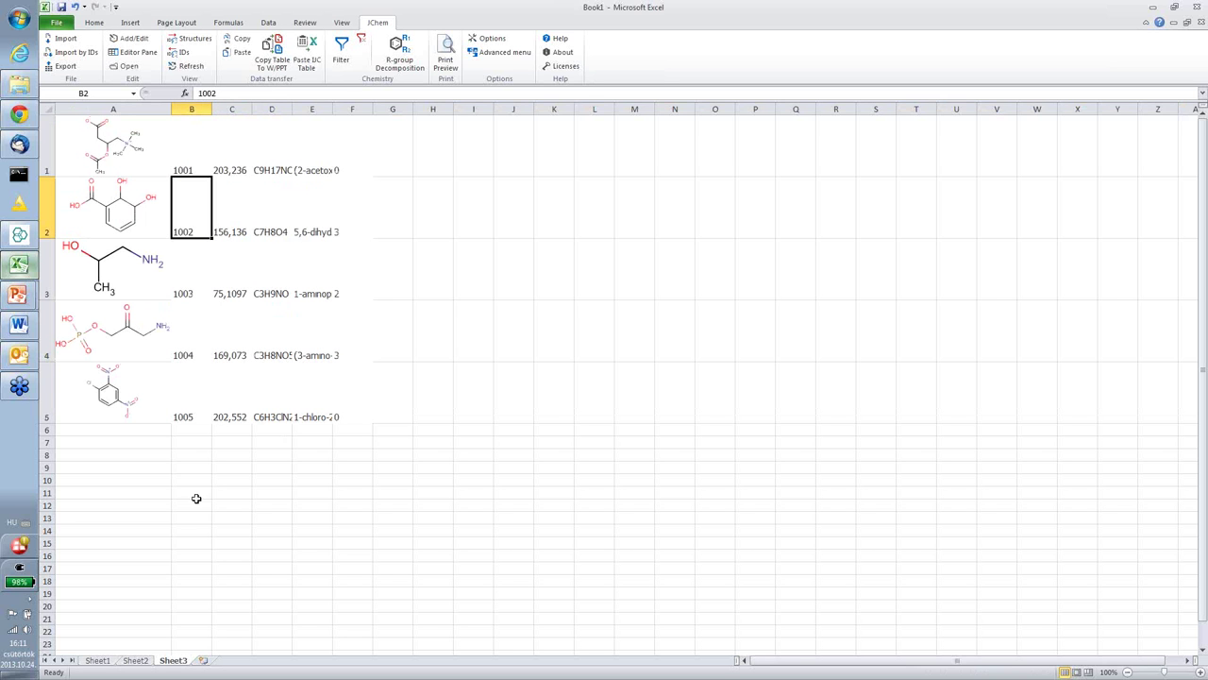
# On Sheet1, refresh the Structure column and switch it from IDs back to structures
pyautogui.click(98, 660)
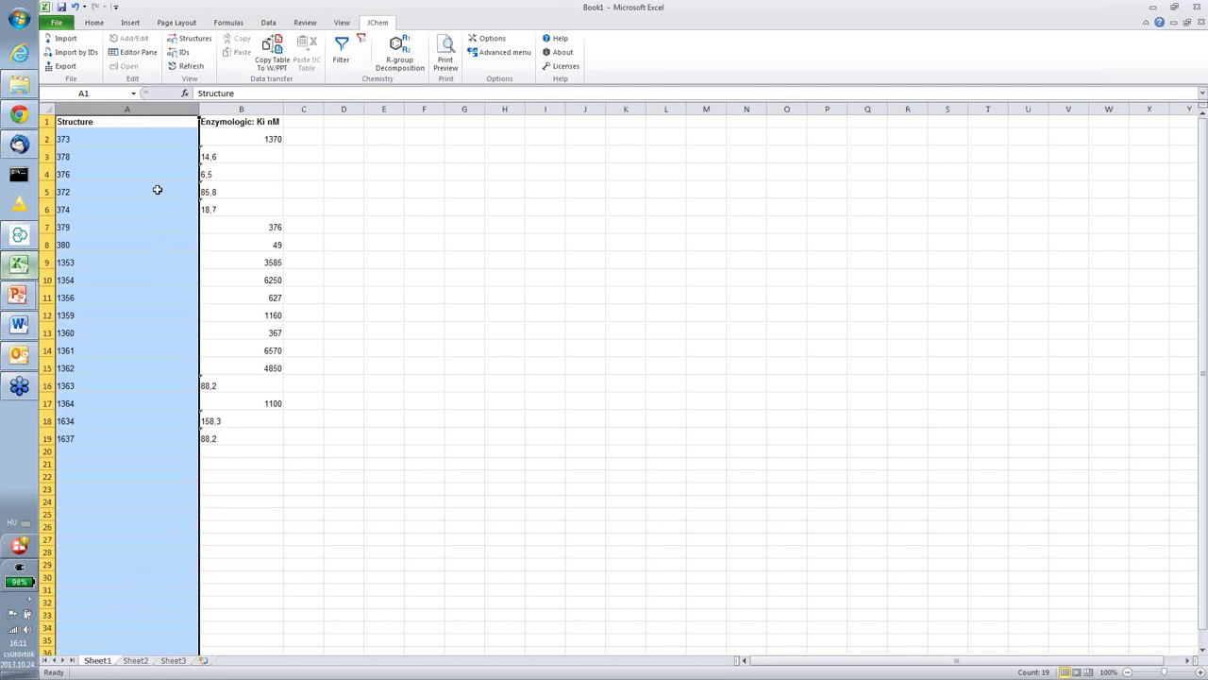
pyautogui.click(196, 66)
pyautogui.click(193, 40)
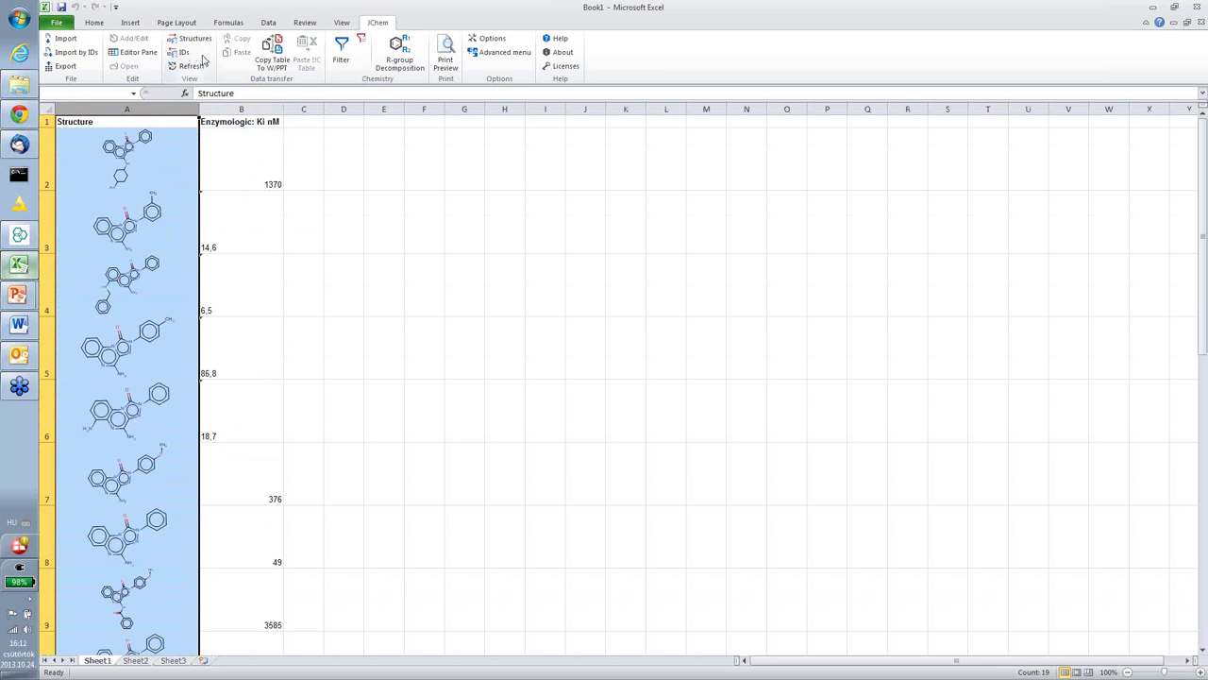
# Start inserting a function in cell C2 and choose JClogP from the JChem_Protonation & Partitioning category
pyautogui.click(310, 157)
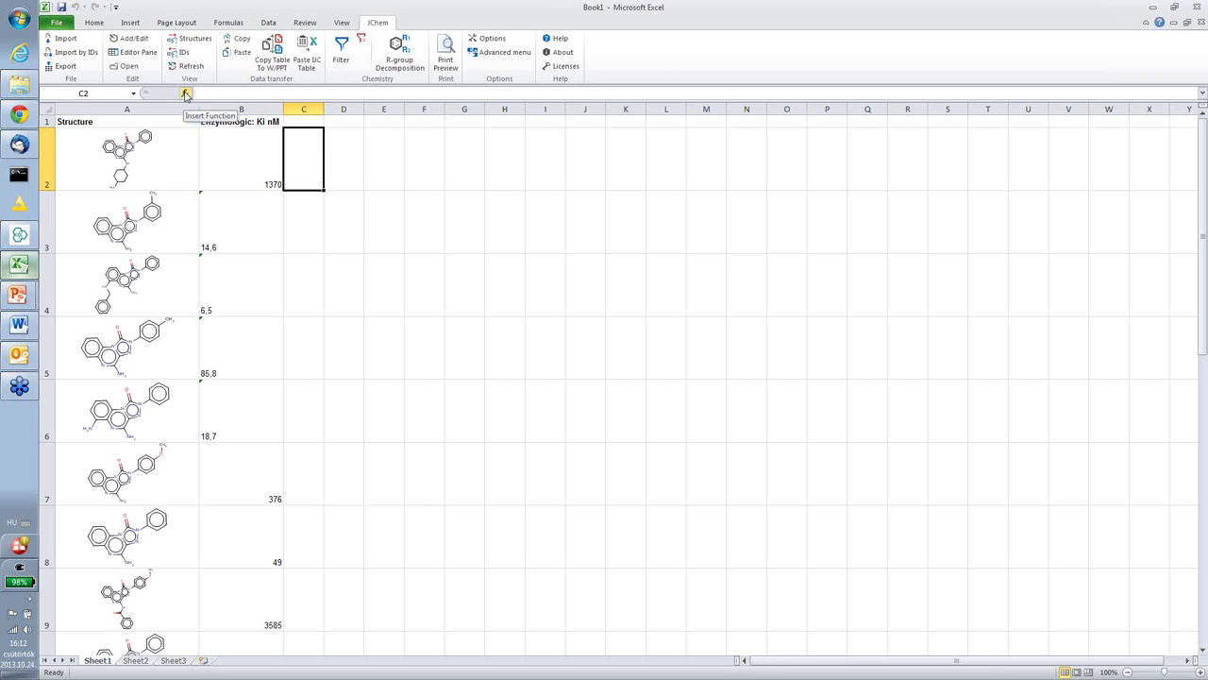
pyautogui.click(186, 95)
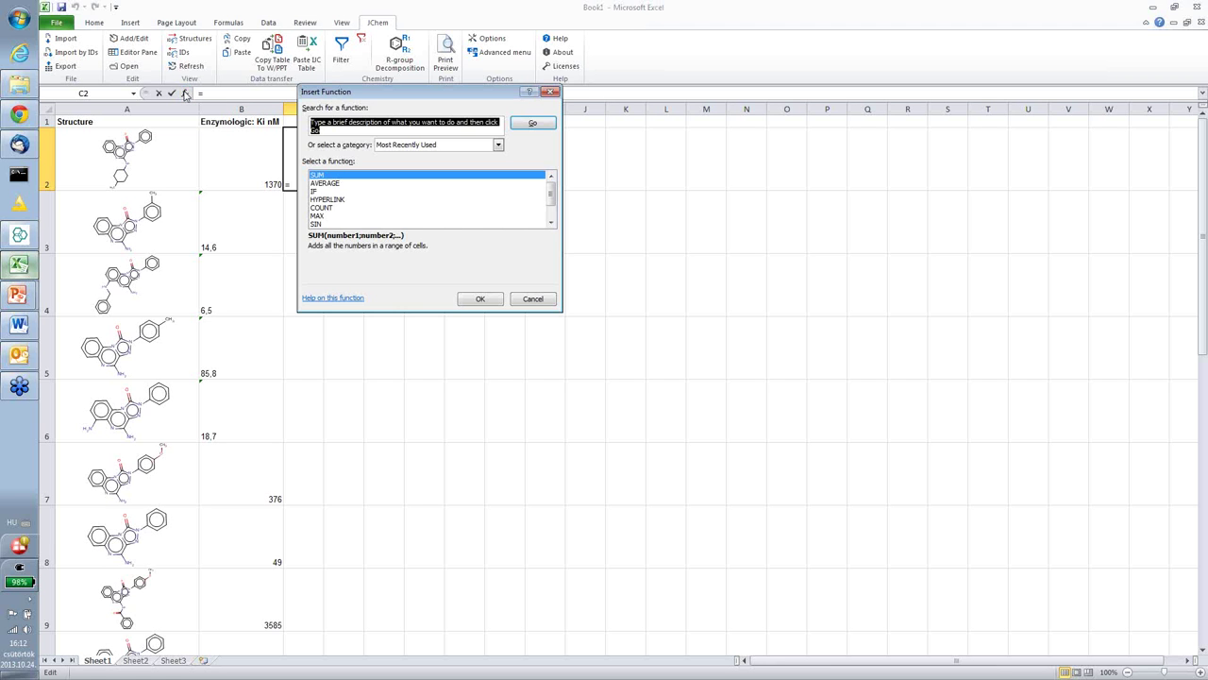
pyautogui.click(498, 146)
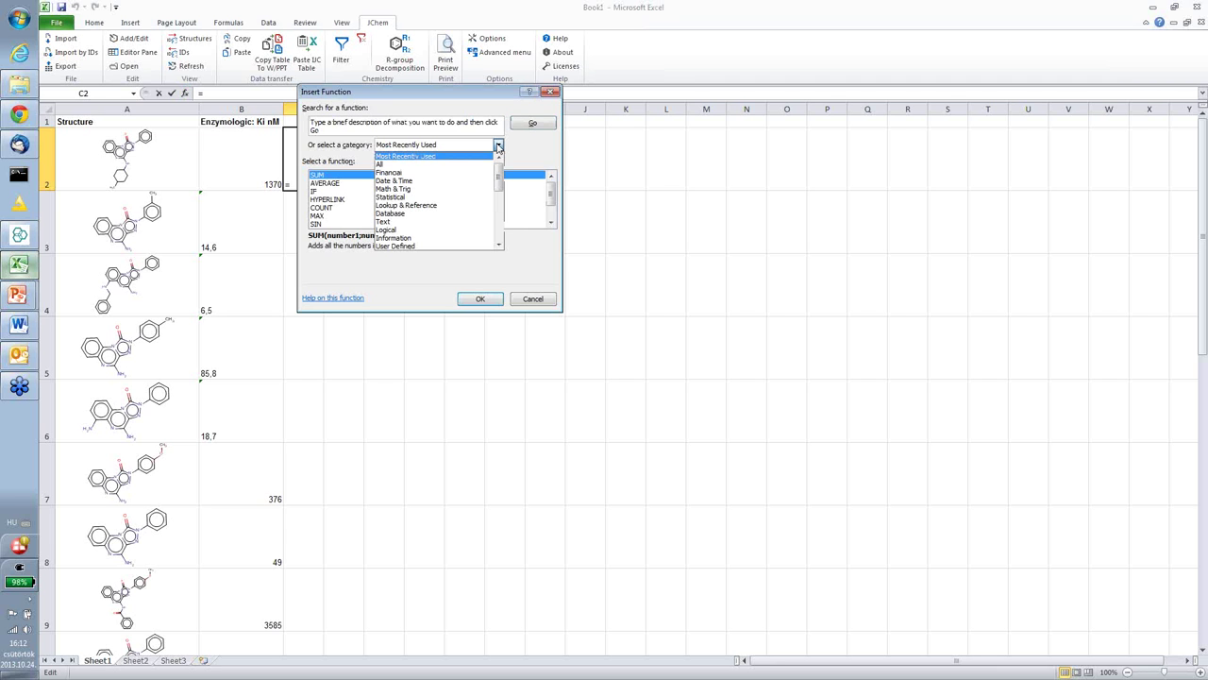
pyautogui.moveTo(498, 173); pyautogui.dragTo(502, 227)
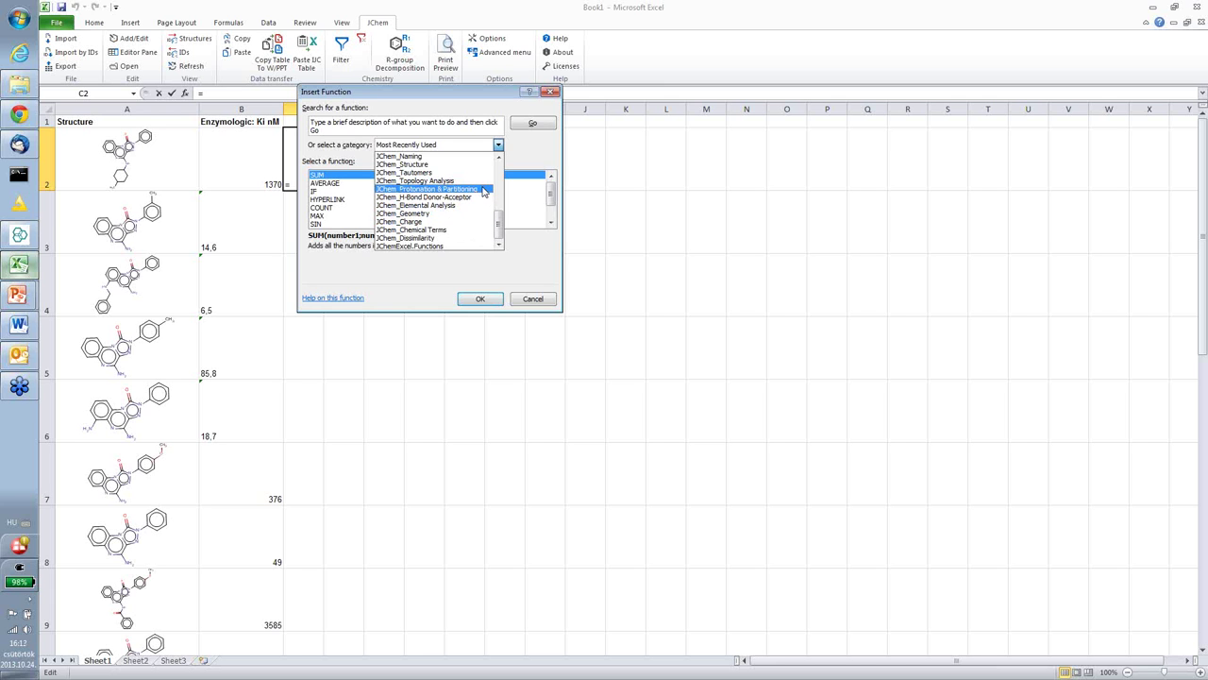
pyautogui.click(484, 192)
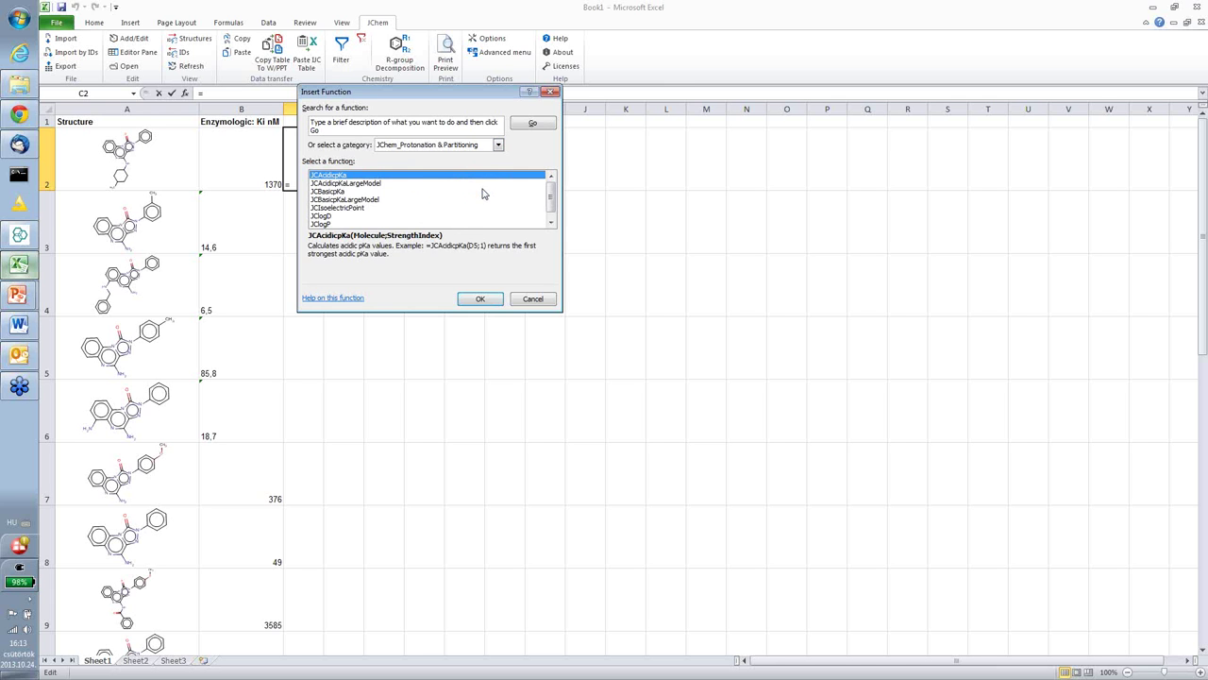
pyautogui.moveTo(554, 193); pyautogui.dragTo(554, 200)
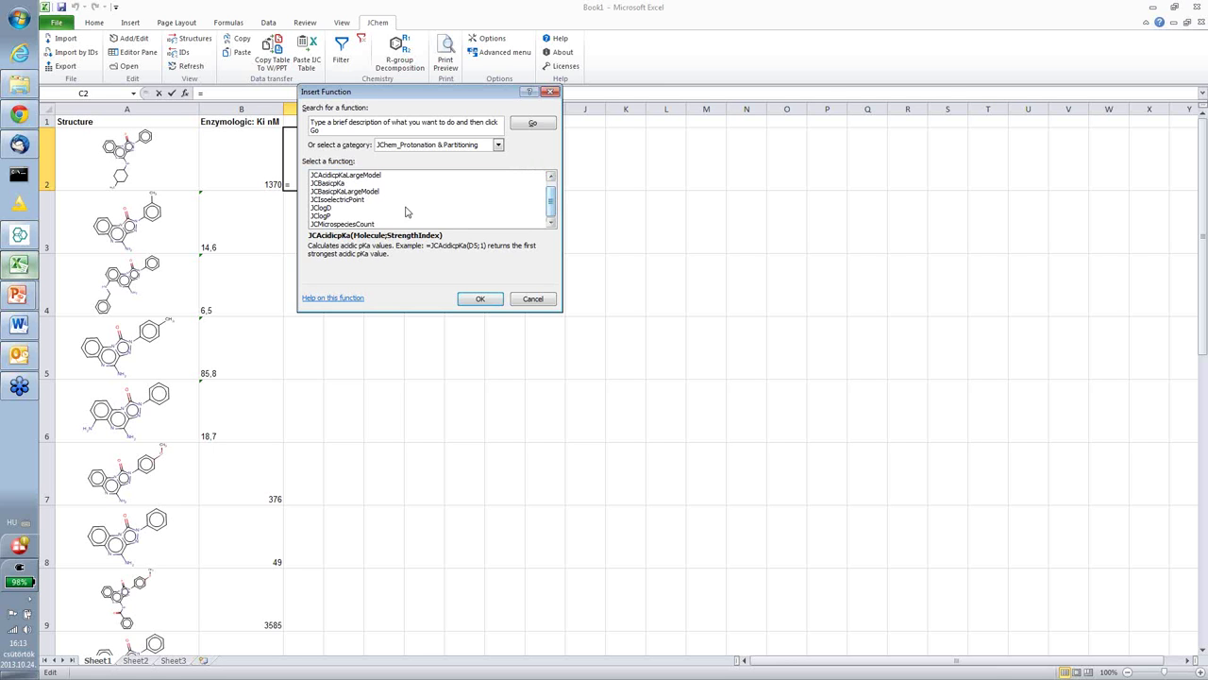
pyautogui.click(331, 216)
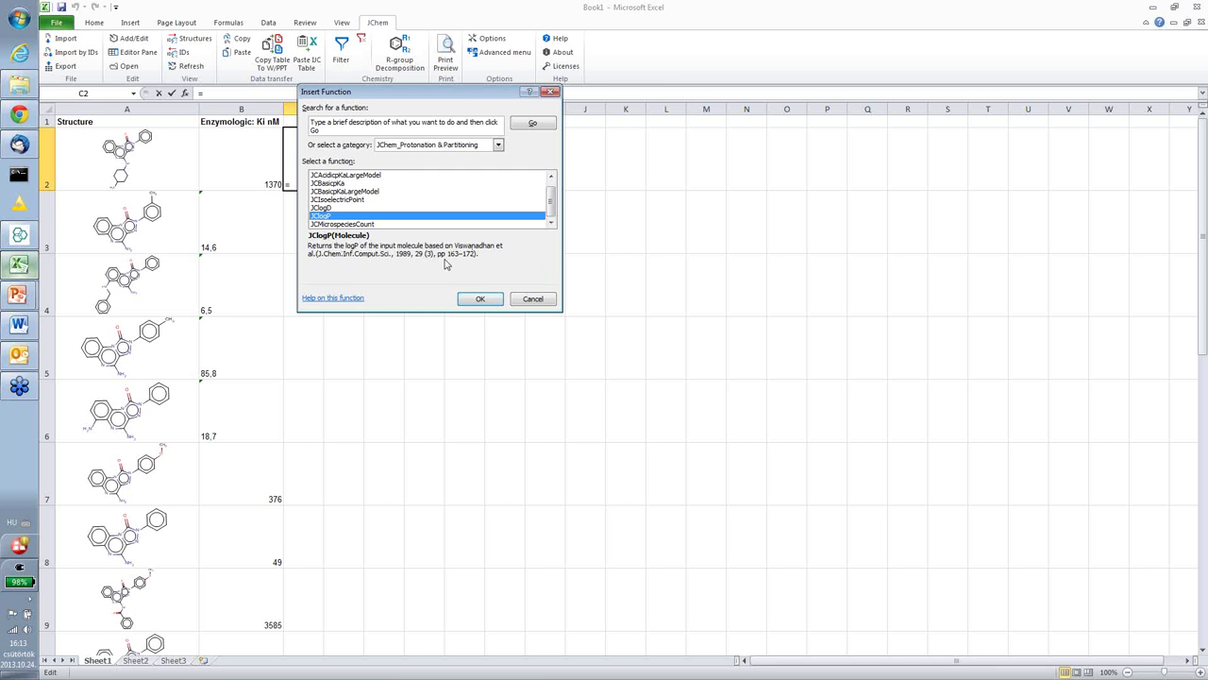
# Consult the help page for the JClogP function and return to the function selection
pyautogui.click(358, 301)
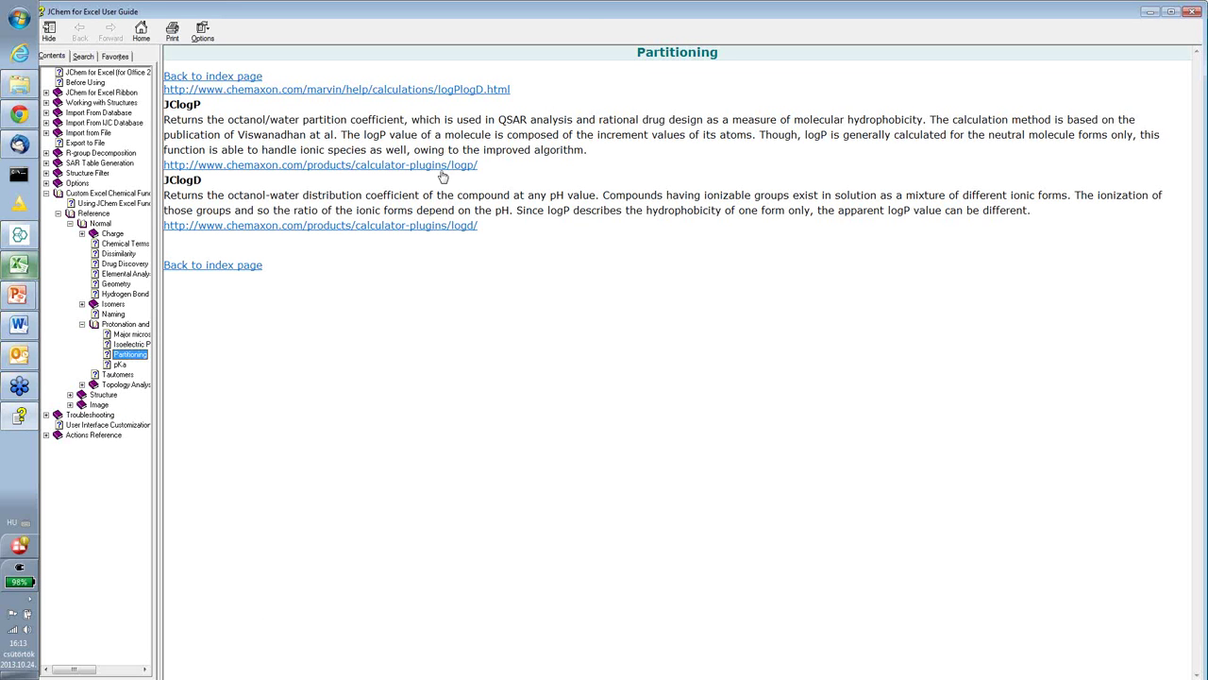
pyautogui.doubleClick(583, 13)
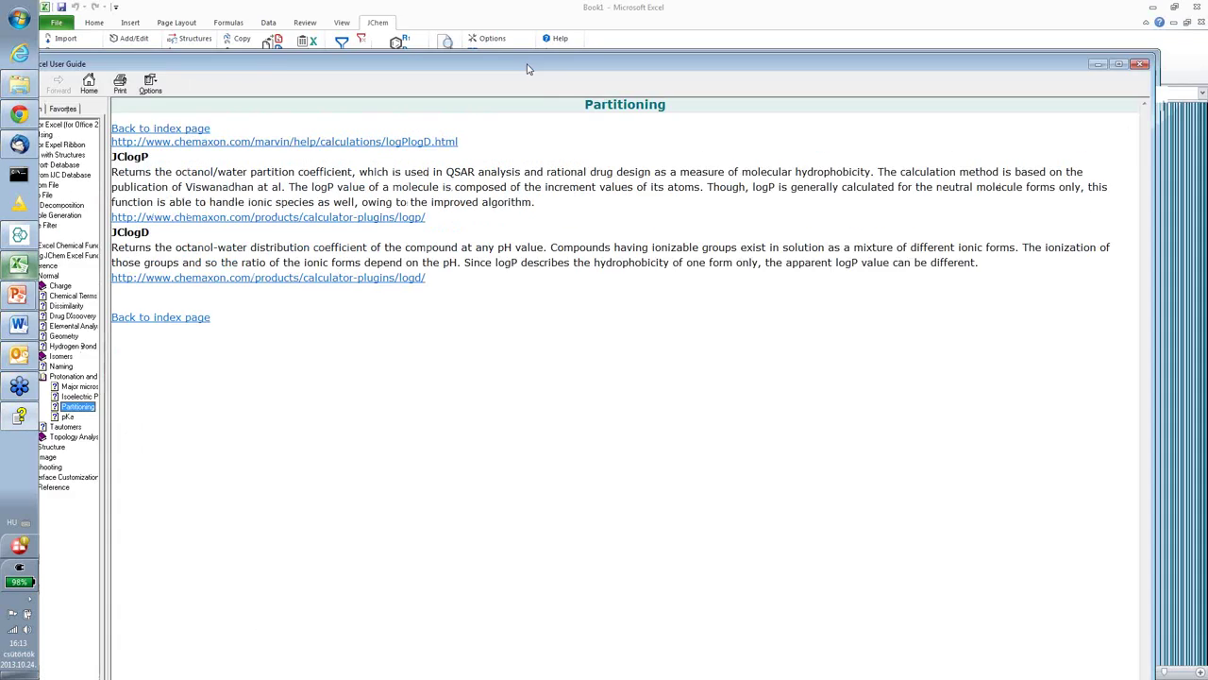
pyautogui.click(899, 139)
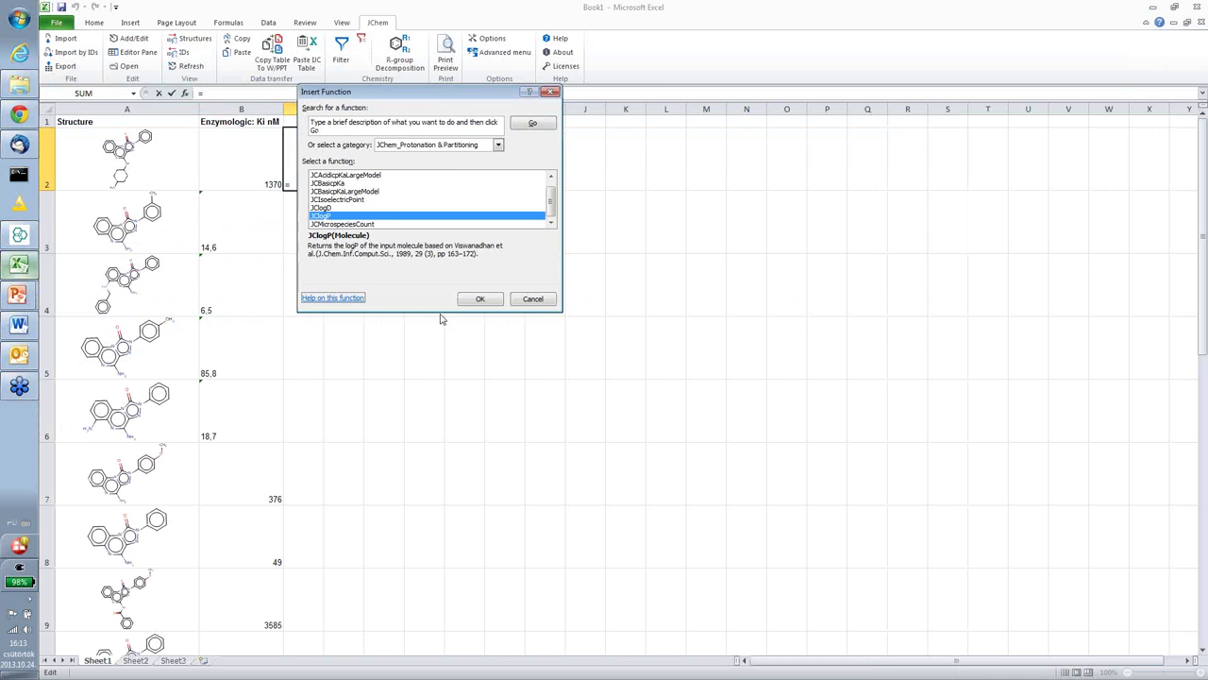
# Insert the JClogP function in C2 with the structure in cell A2 as the molecule
pyautogui.click(477, 299)
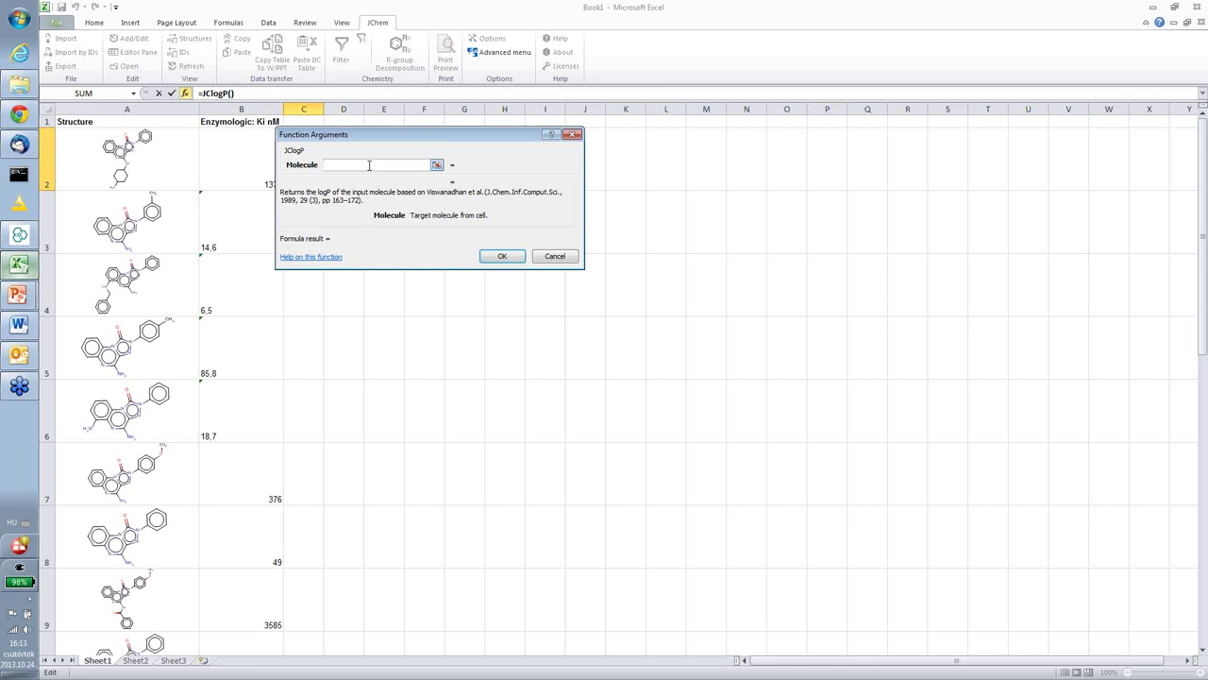
pyautogui.click(161, 163)
pyautogui.click(503, 257)
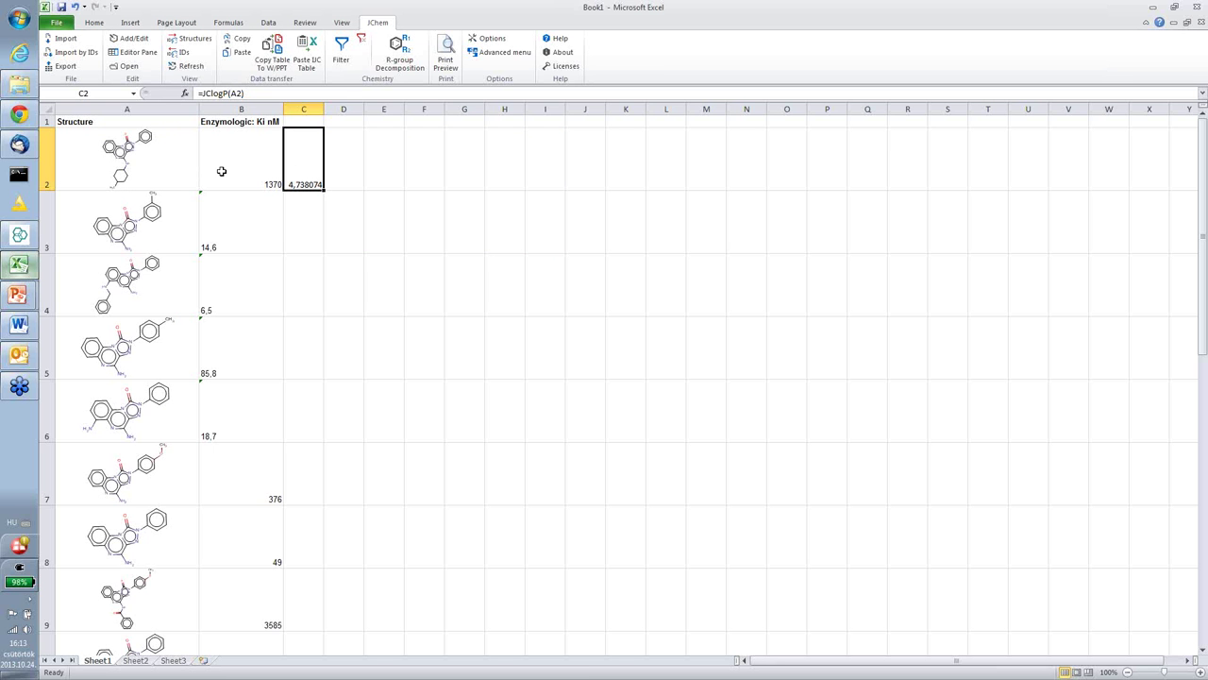
# Edit the structure in A2 by erasing its methyl group and save it back to the cell
pyautogui.doubleClick(160, 164)
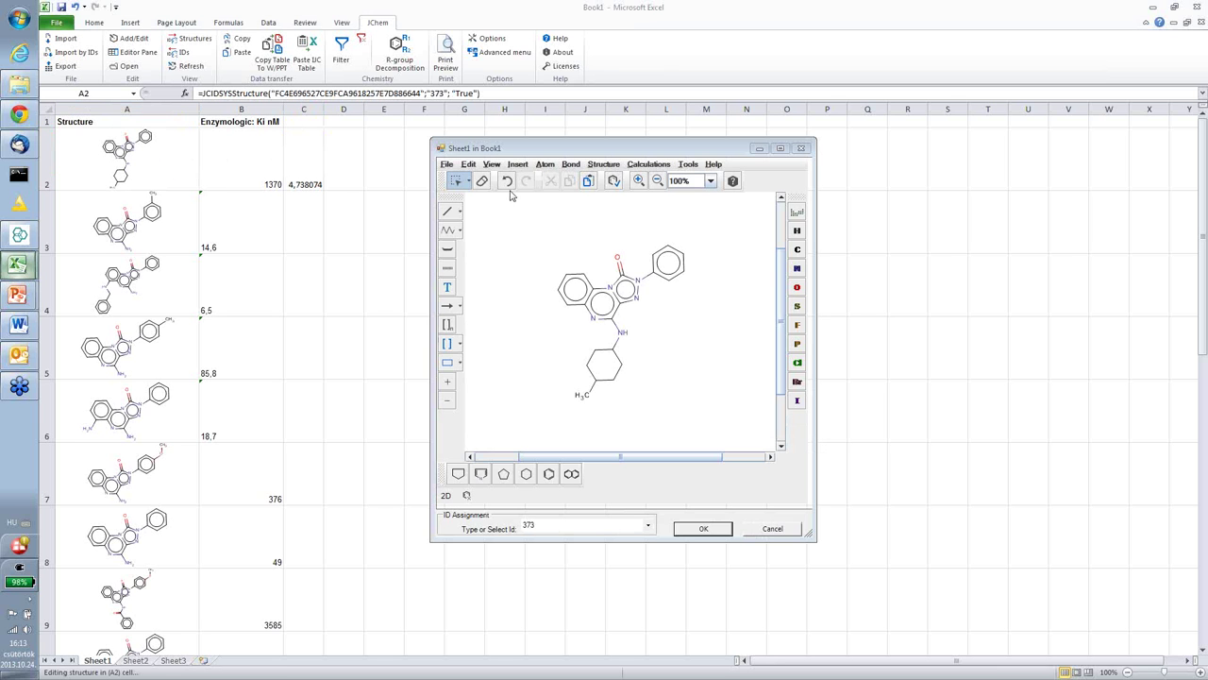
pyautogui.click(482, 180)
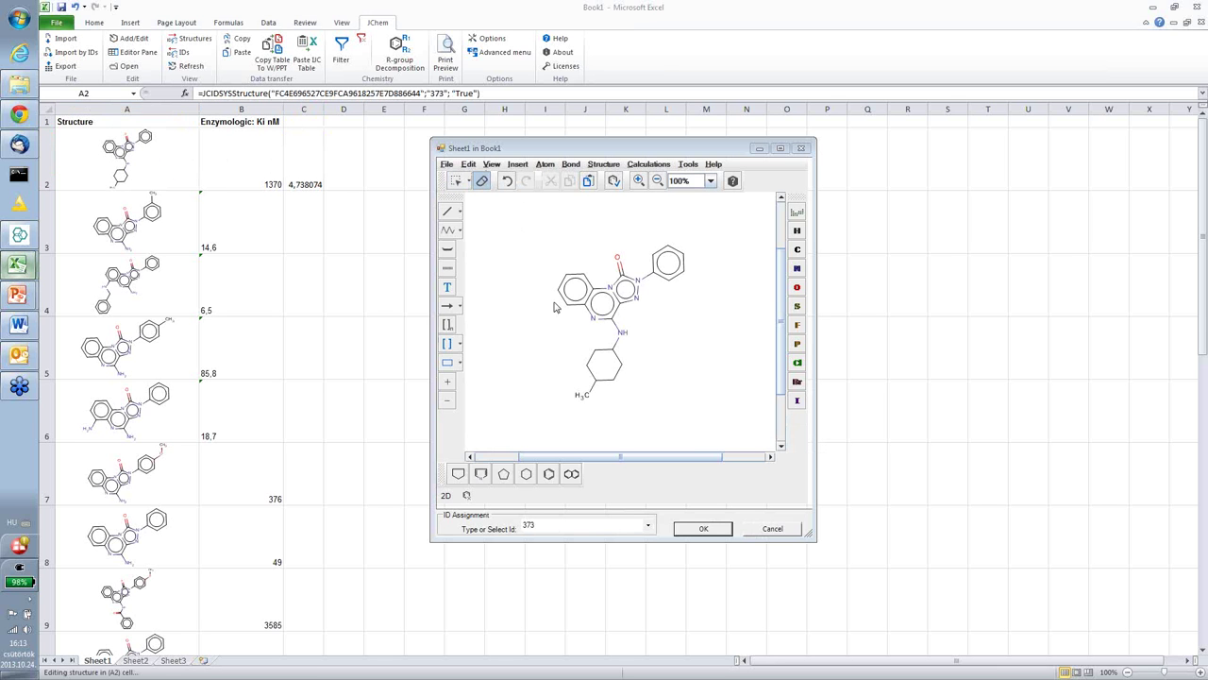
pyautogui.click(586, 397)
pyautogui.click(703, 529)
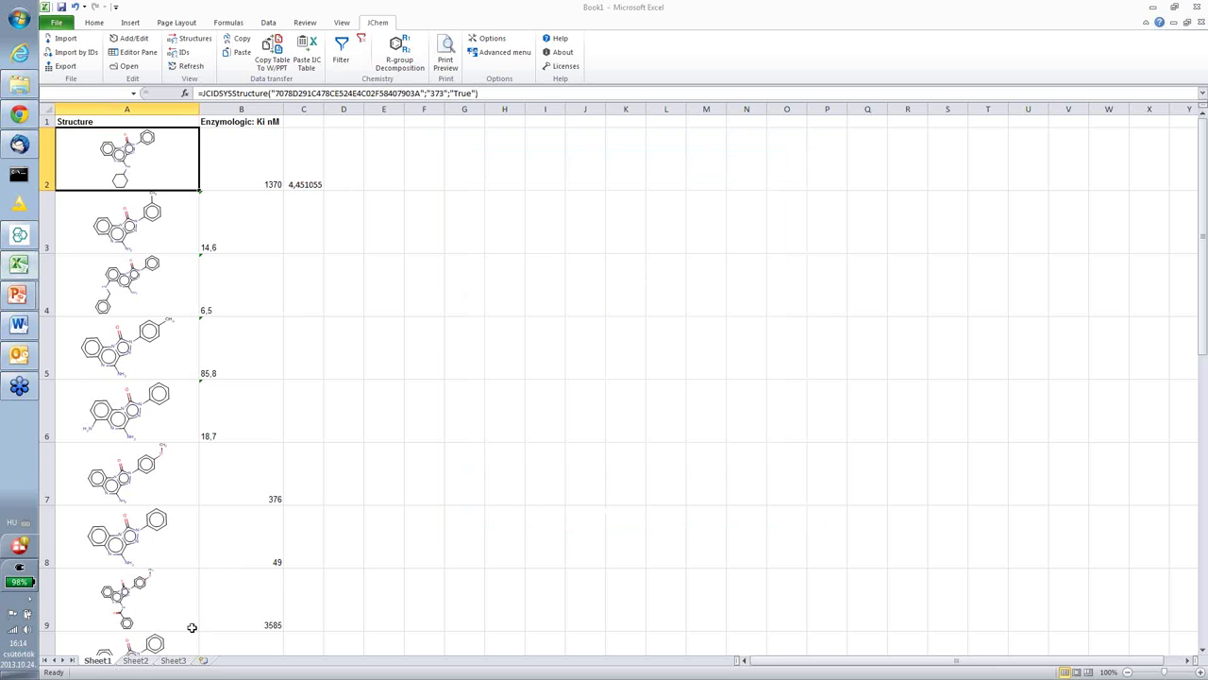
# On Sheet3, run a substructure filter on column A using a drawn benzene ring as the query
pyautogui.click(172, 660)
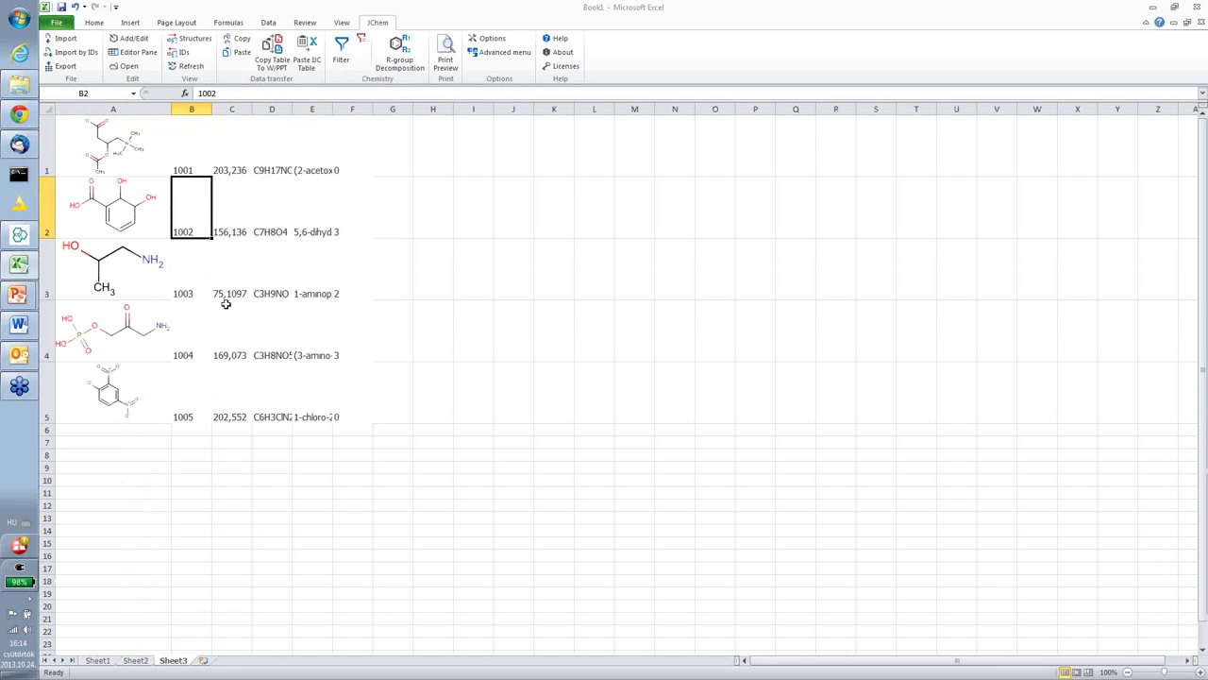
pyautogui.click(151, 151)
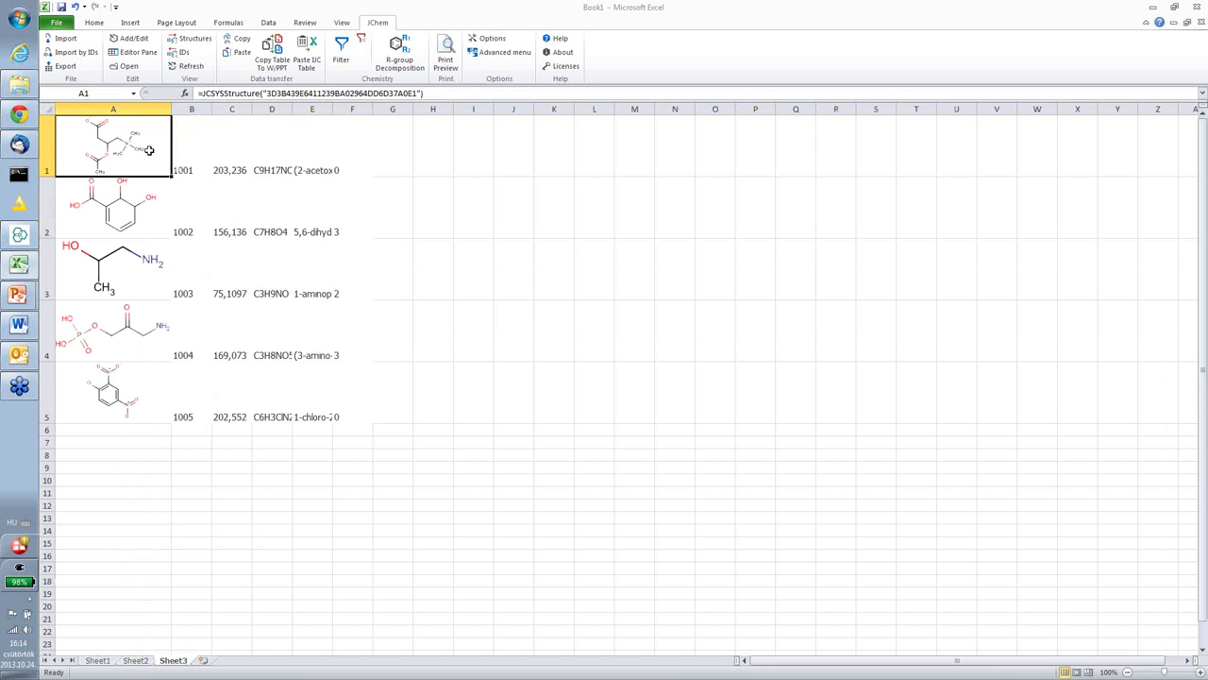
pyautogui.click(125, 108)
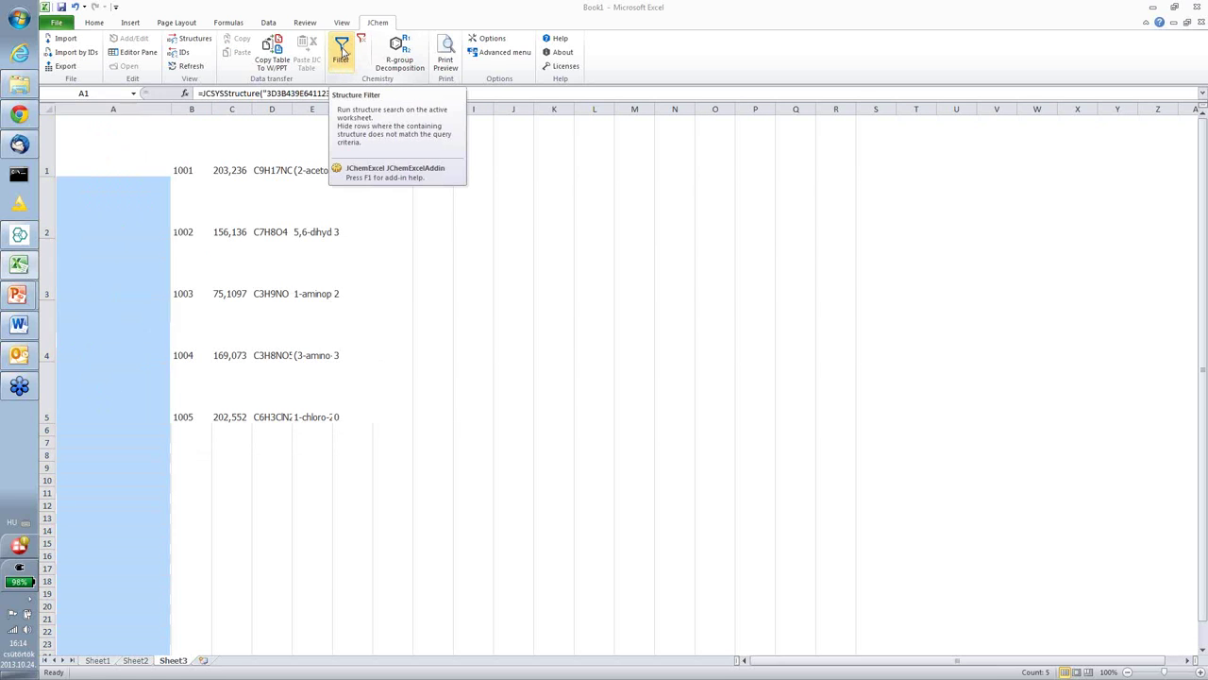
pyautogui.click(342, 59)
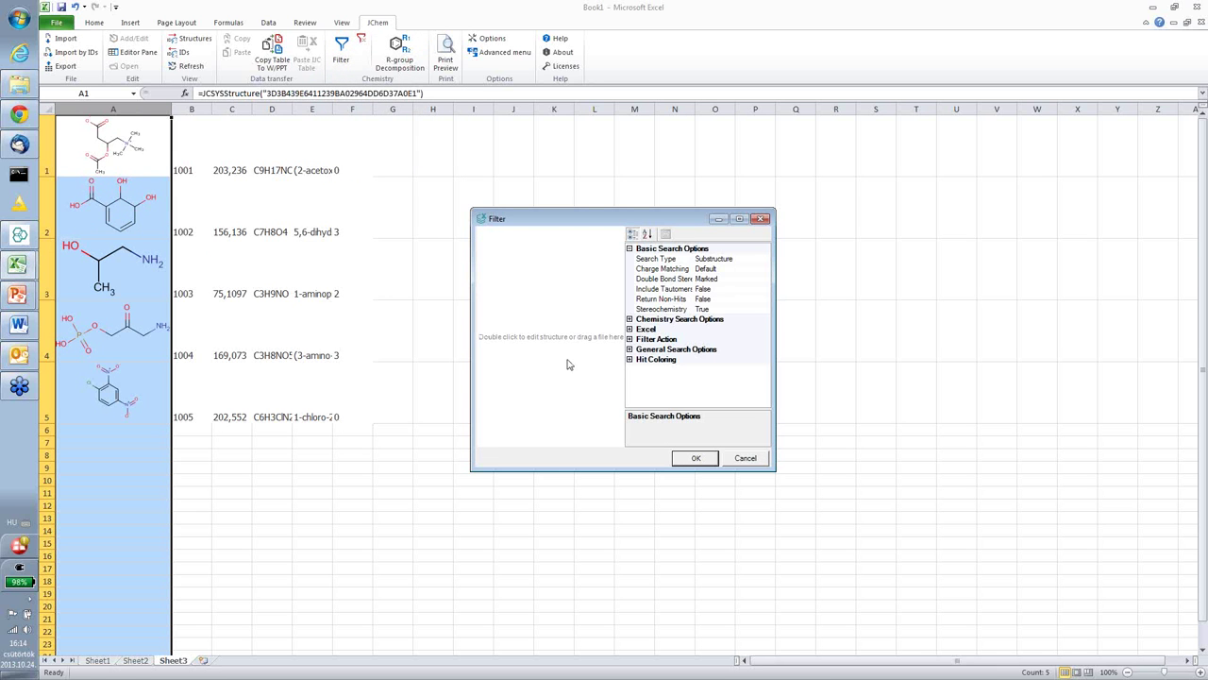
pyautogui.doubleClick(546, 300)
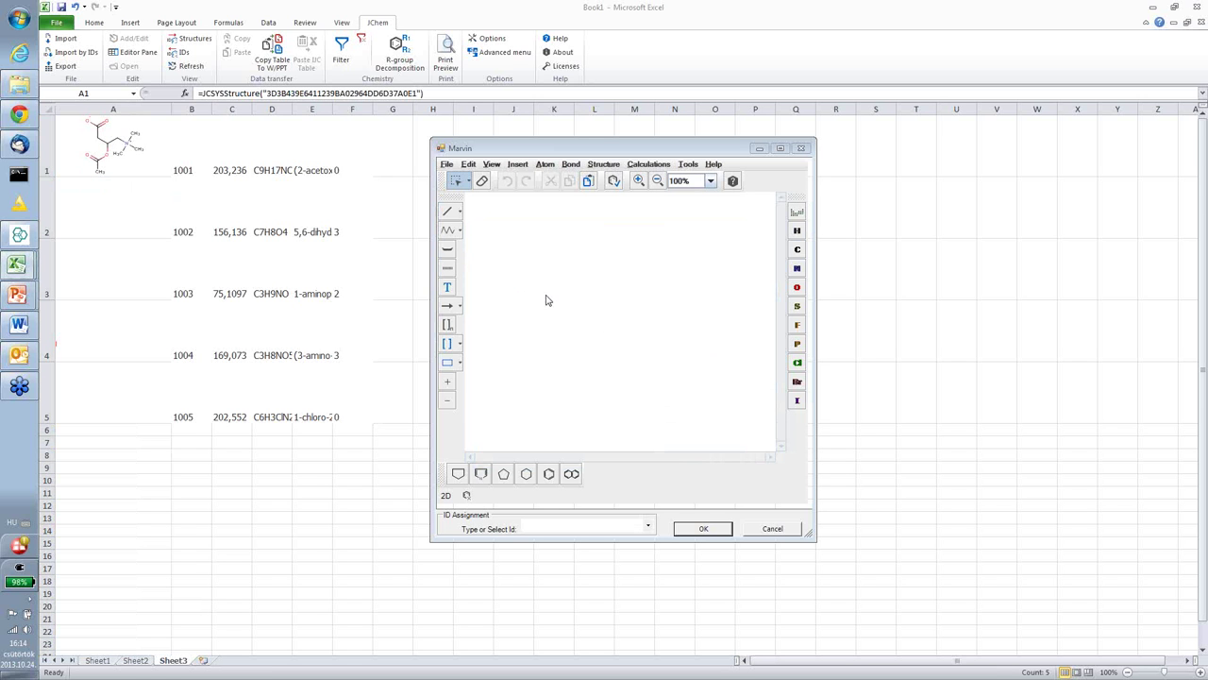
pyautogui.click(548, 475)
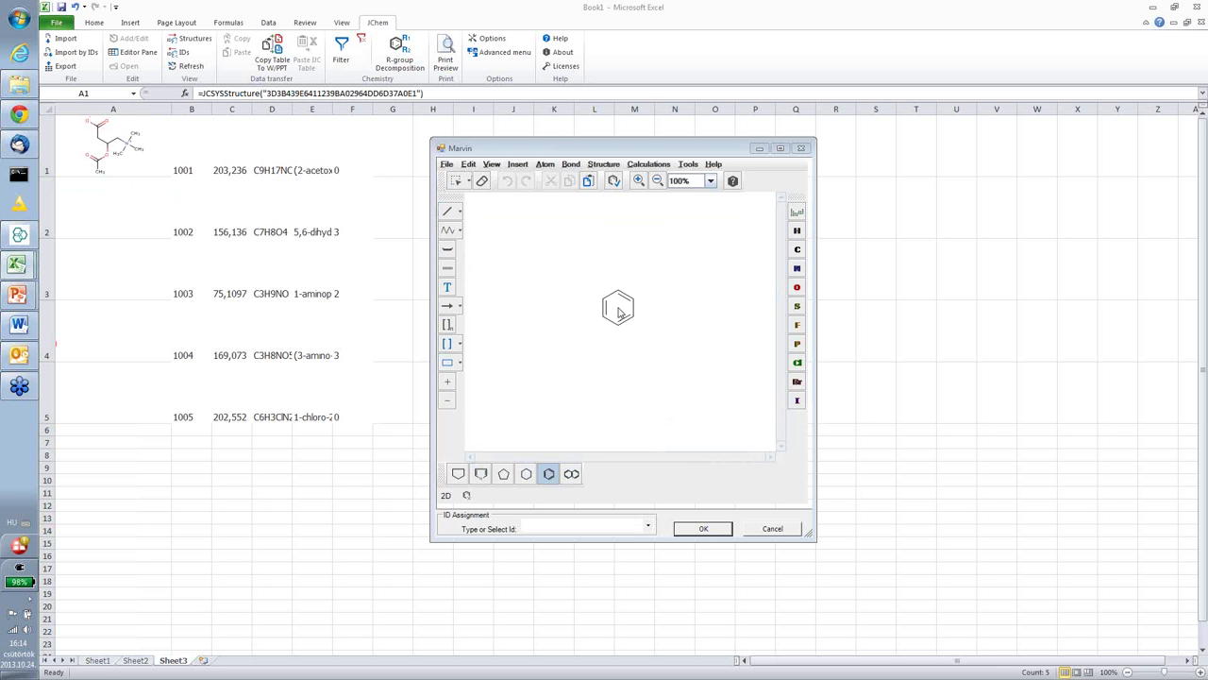
pyautogui.click(619, 309)
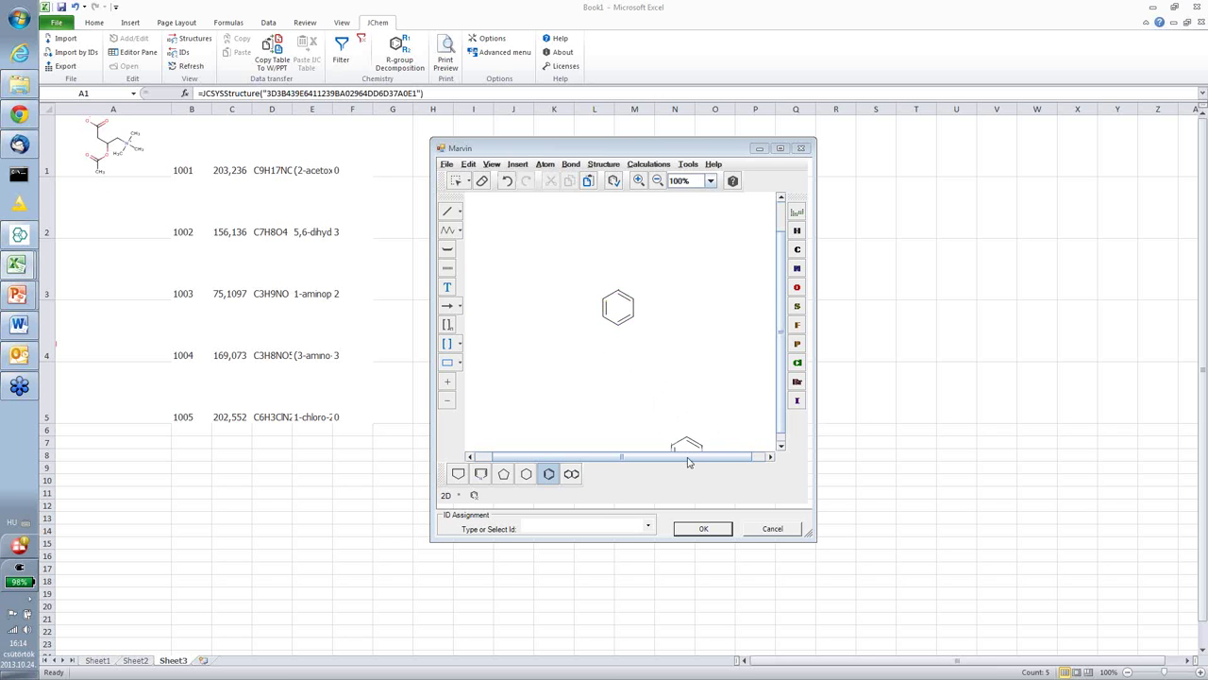
pyautogui.click(706, 533)
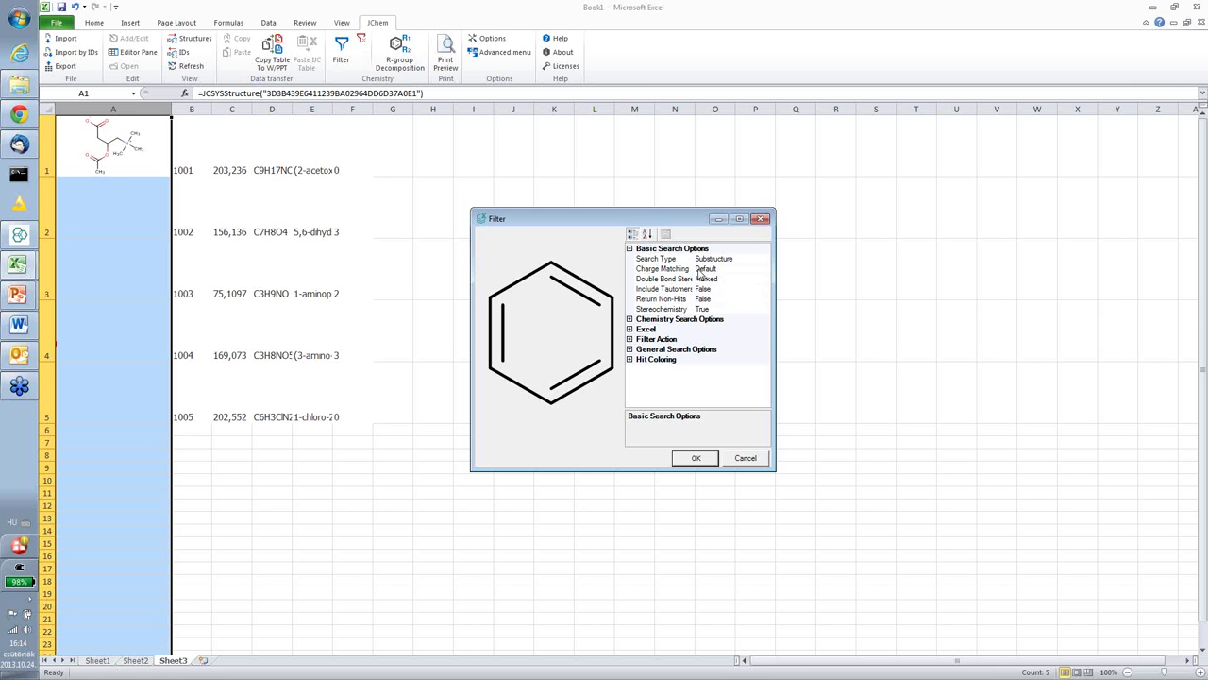
pyautogui.click(695, 460)
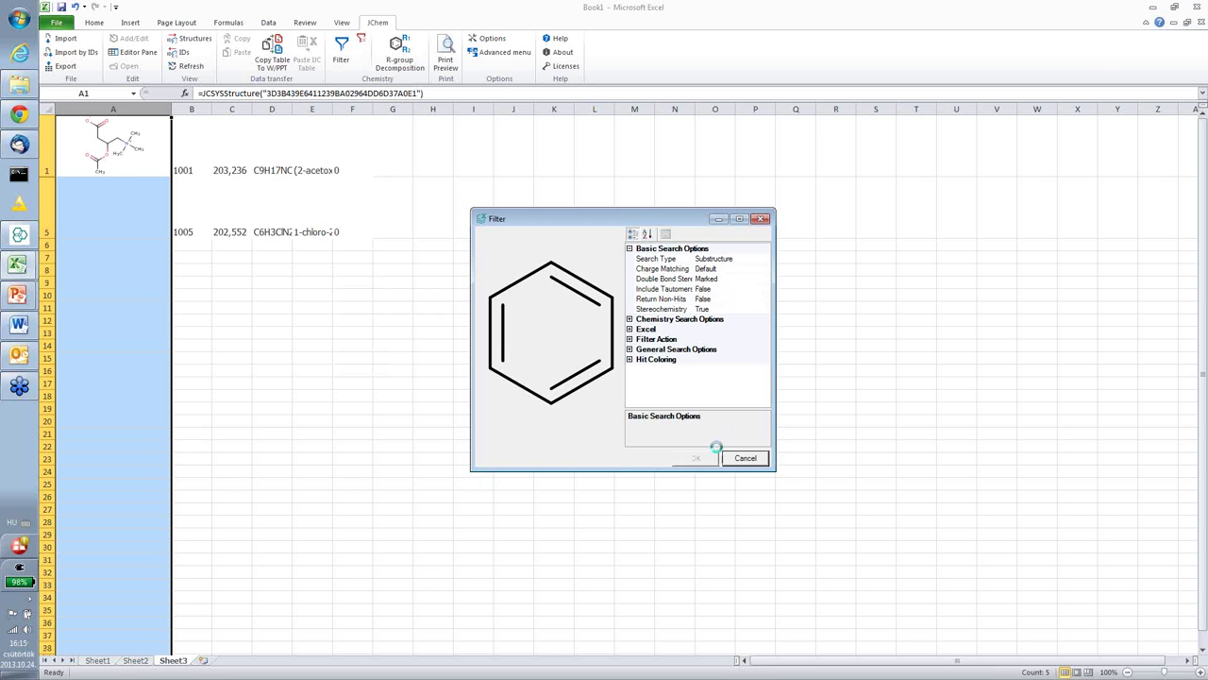
# Compare the contents of structure cells A1 and A5 in the filtered list
pyautogui.click(143, 164)
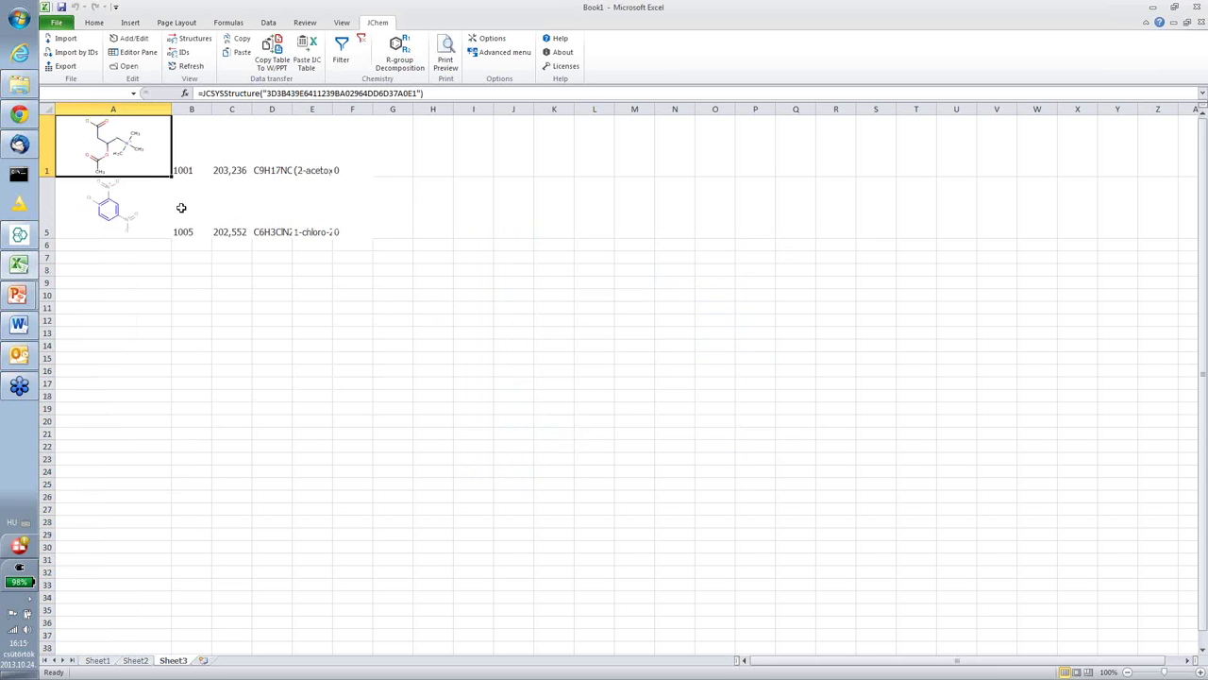
pyautogui.click(143, 209)
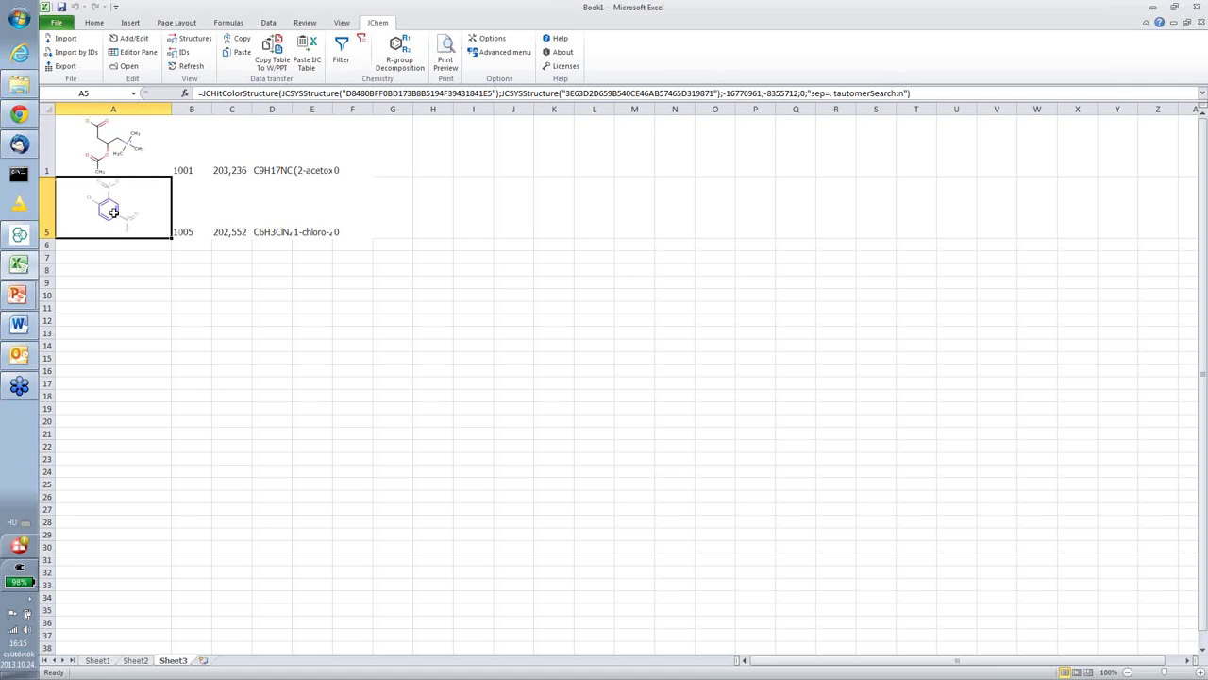
pyautogui.click(147, 167)
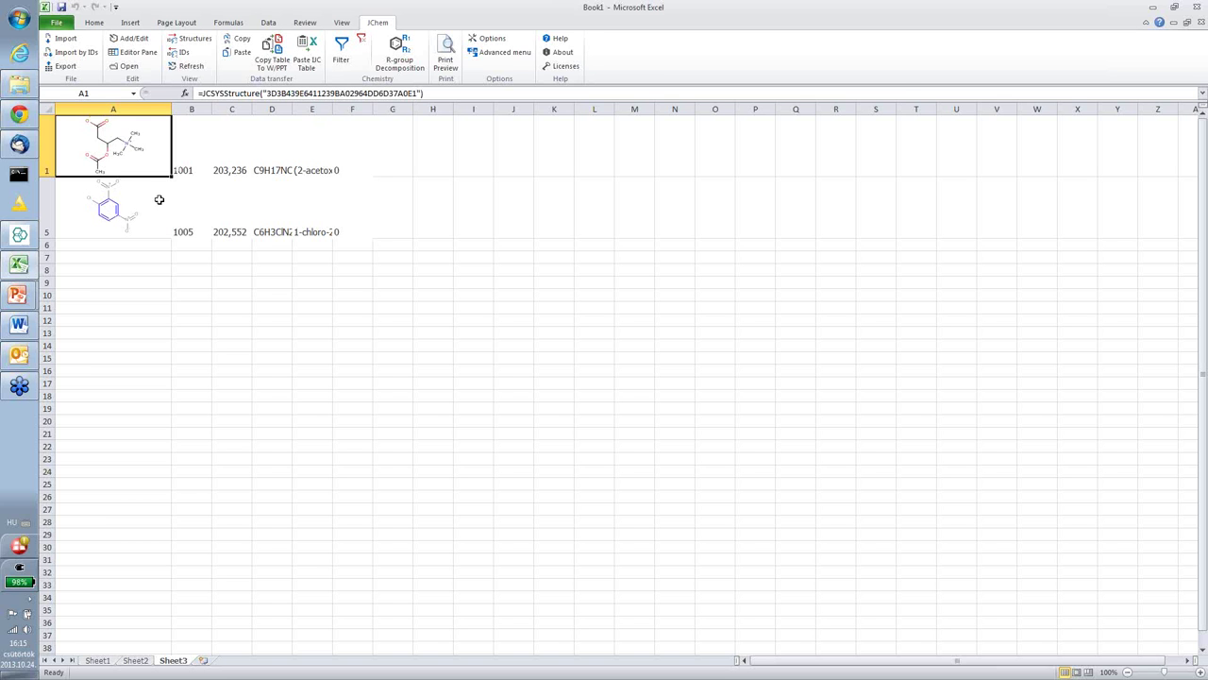
pyautogui.click(160, 200)
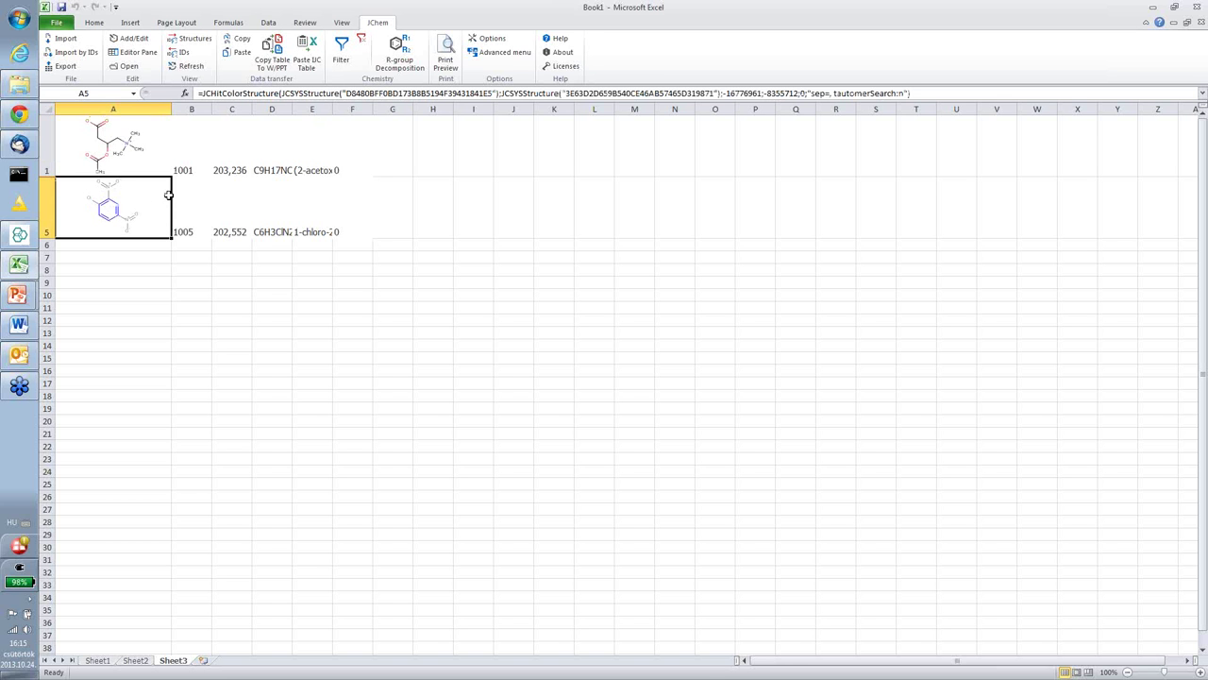
# Clear the structure filter, insert a new row above row 1 and enter the header "Structure" in A1
pyautogui.click(360, 41)
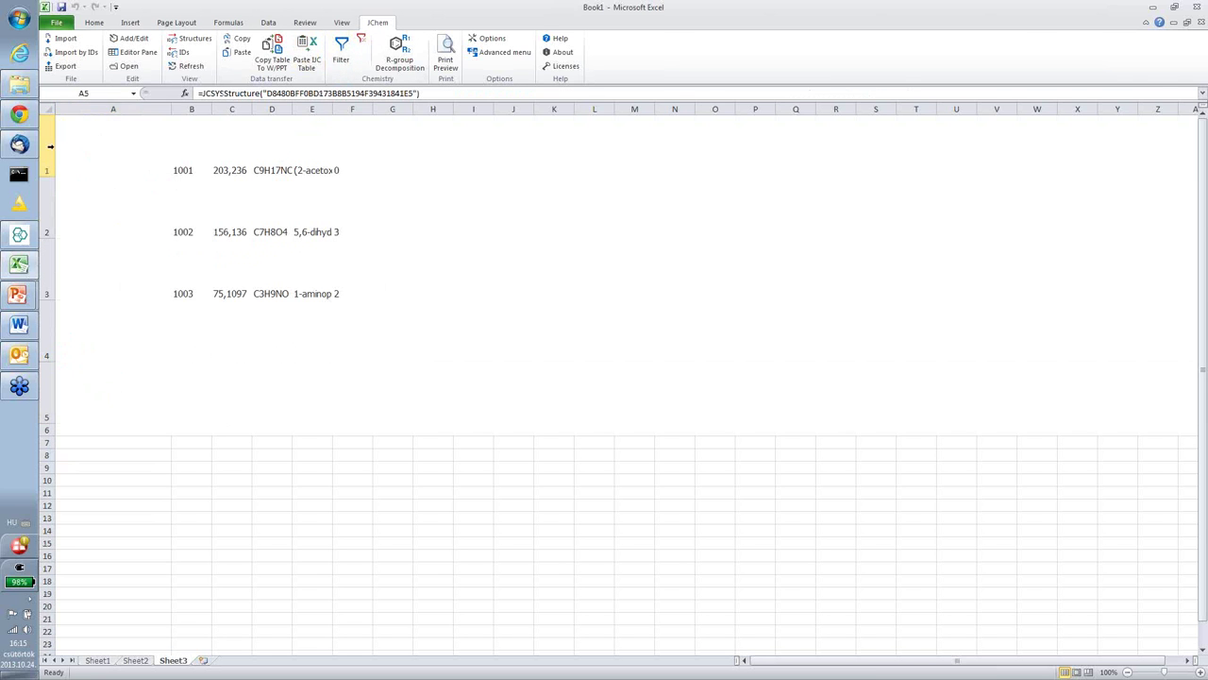
pyautogui.rightClick(52, 149)
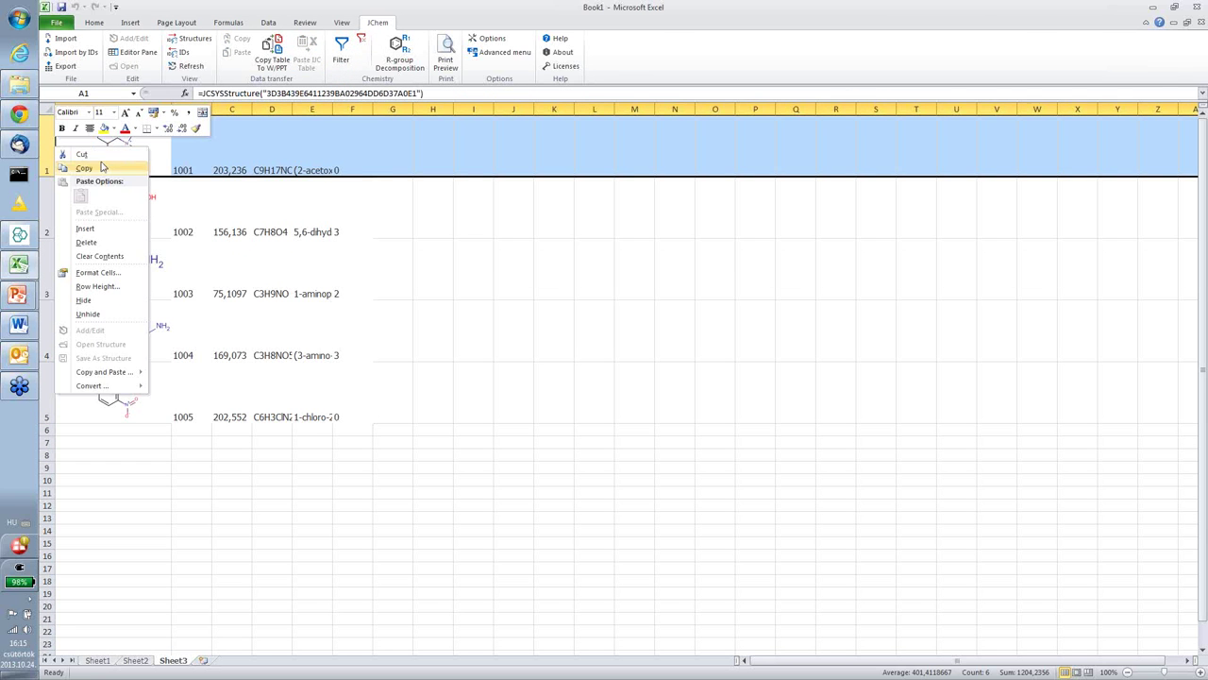
pyautogui.click(113, 225)
pyautogui.click(90, 122)
pyautogui.write('Stru')
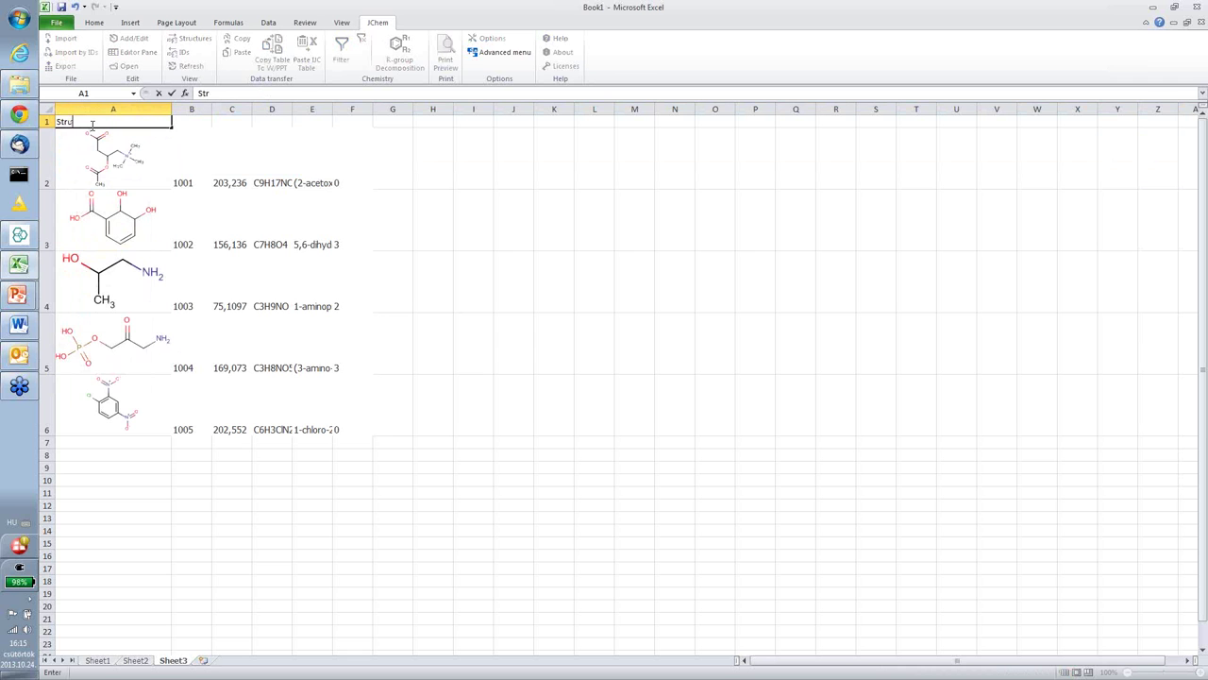
pyautogui.write('cture')
pyautogui.click(219, 142)
# Filter column A again by substructure with the same benzene ring query
pyautogui.click(112, 108)
pyautogui.click(341, 49)
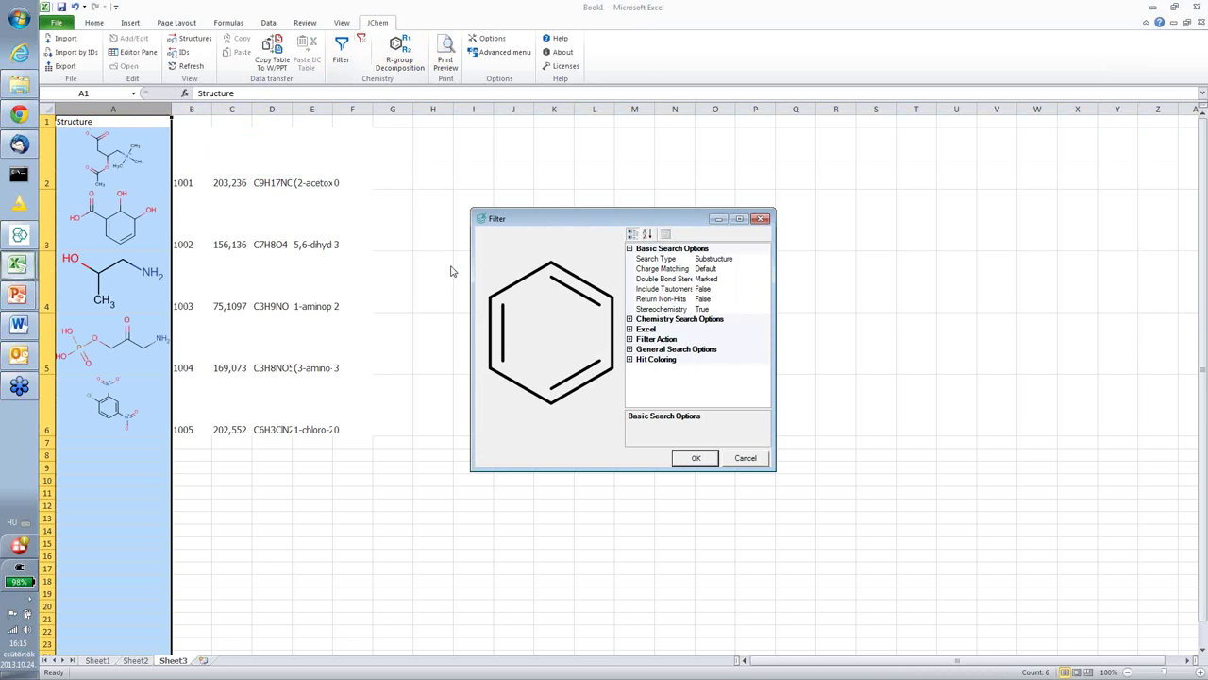
pyautogui.click(698, 458)
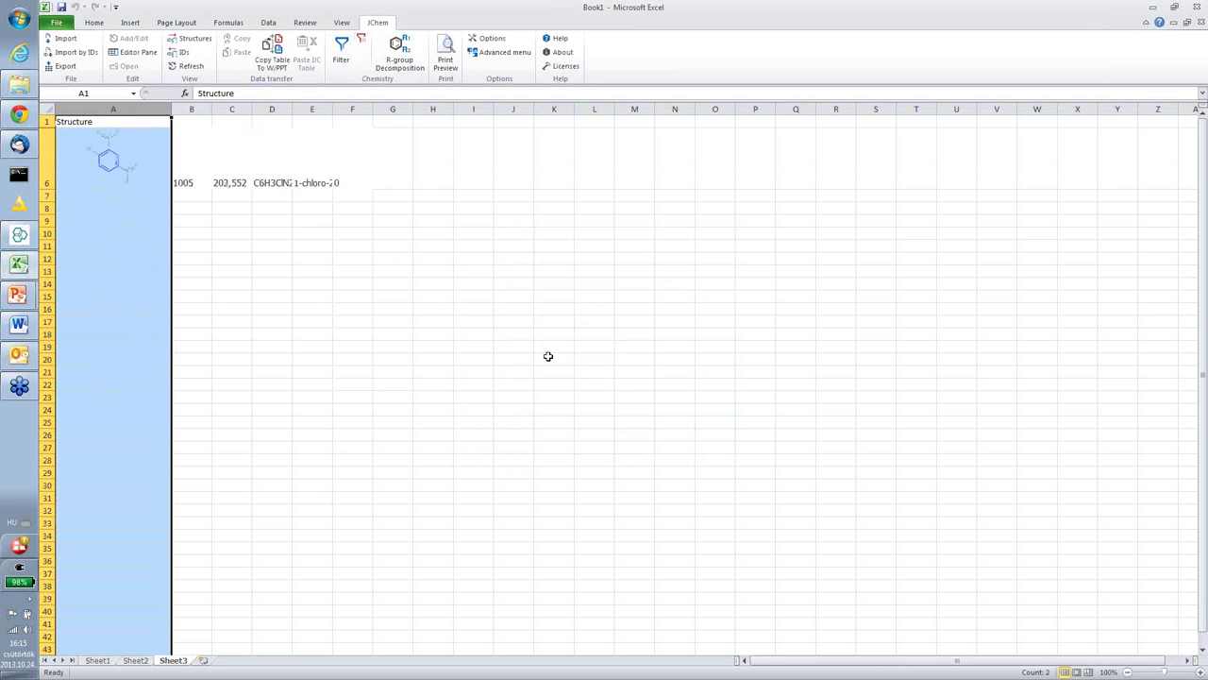
pyautogui.click(128, 124)
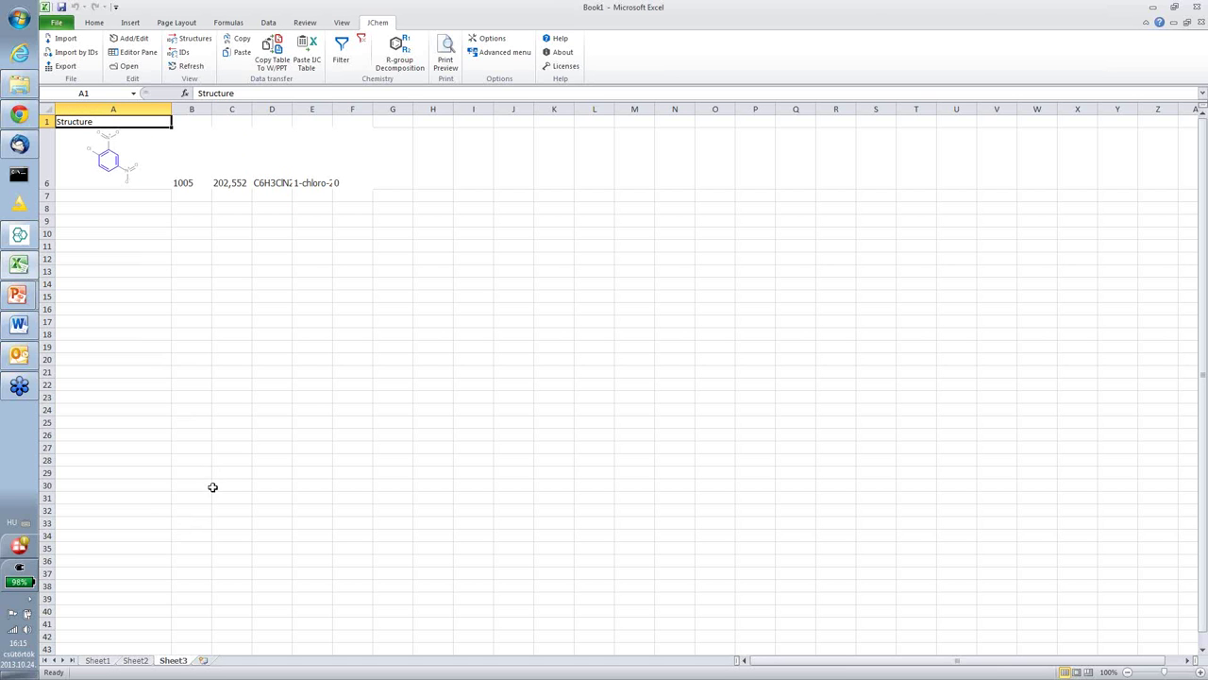
pyautogui.click(399, 162)
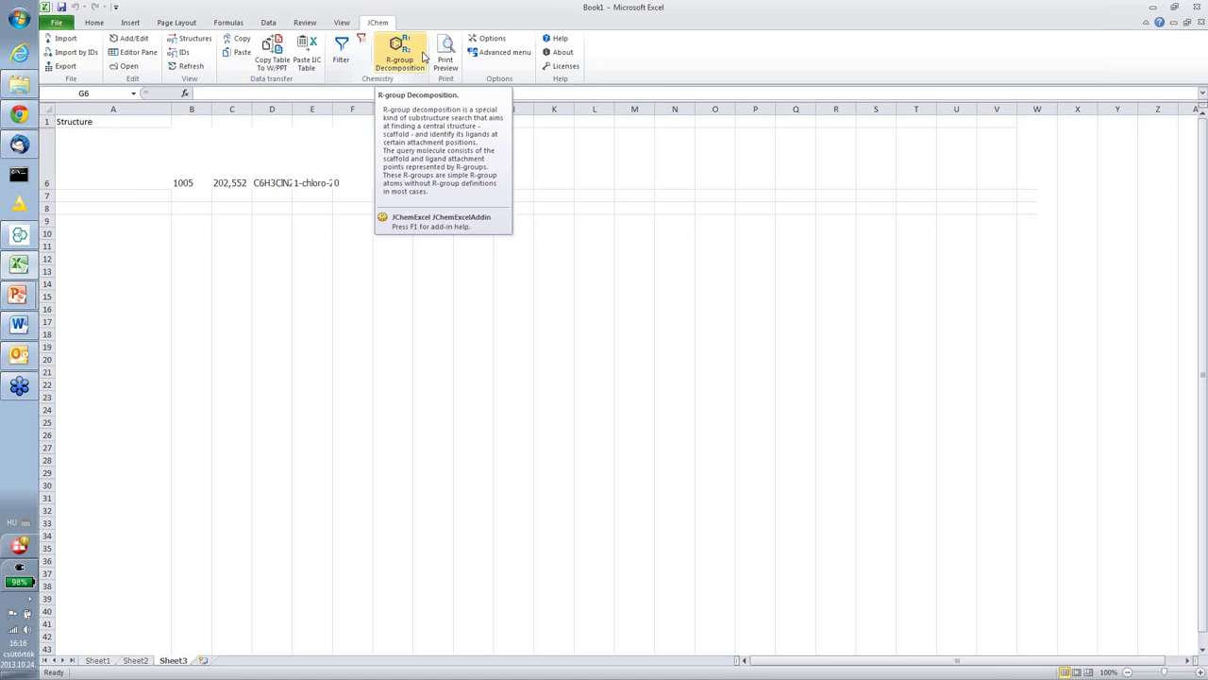
# Start an R-group decomposition on the structures in column A of Sheet1
pyautogui.click(145, 196)
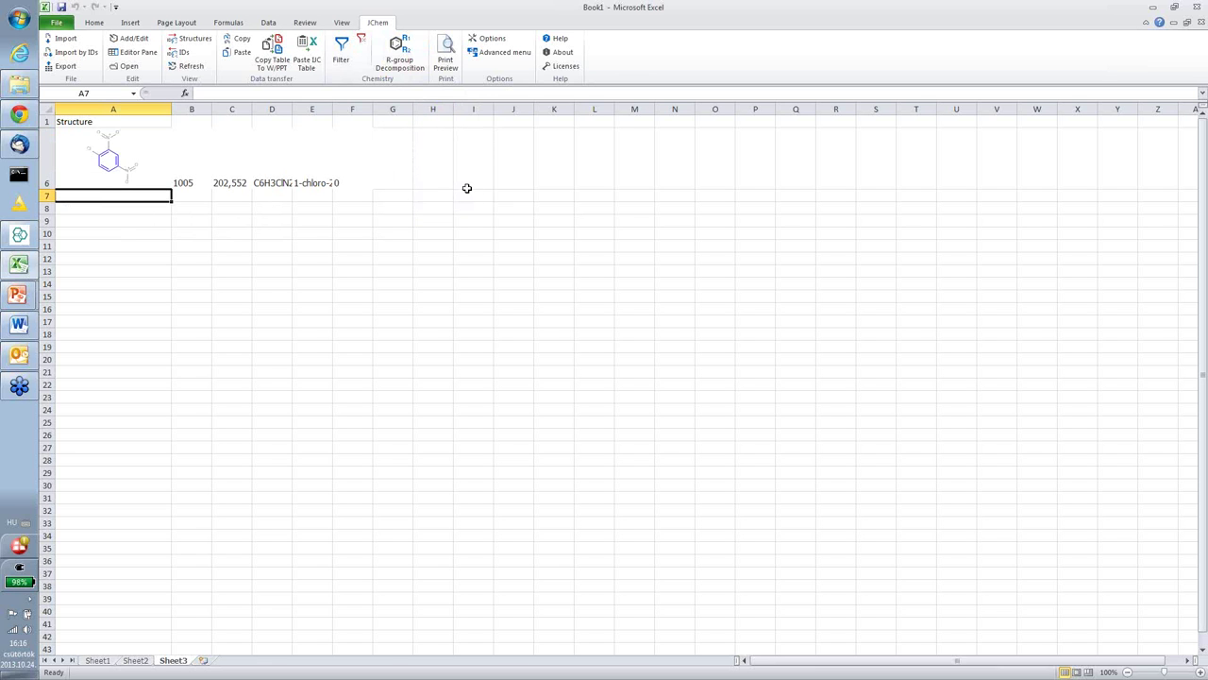
pyautogui.click(97, 661)
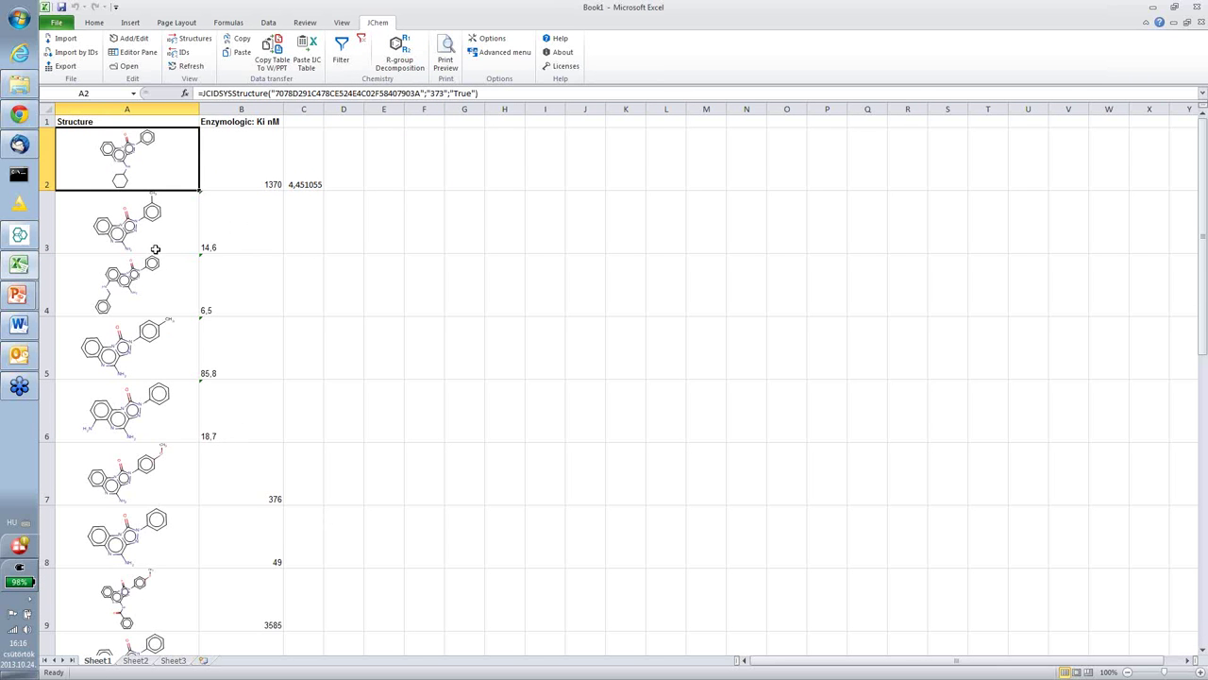
pyautogui.scroll(-1, 172, 236)
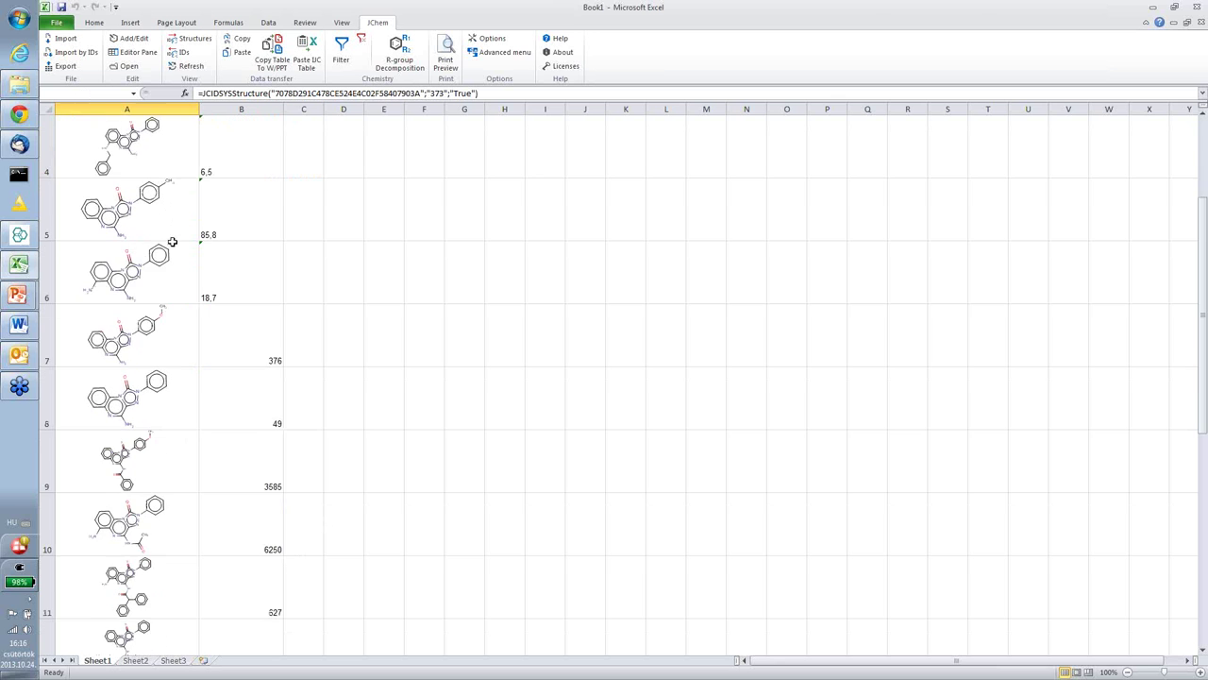
pyautogui.scroll(-2, 179, 270)
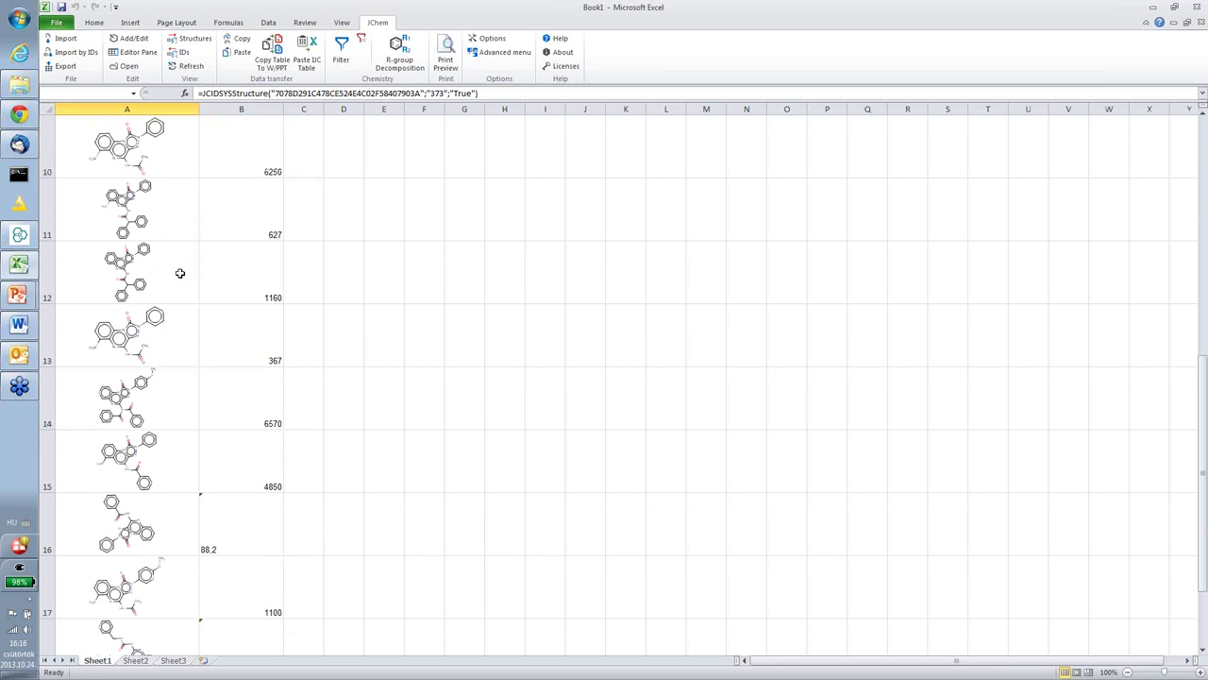
pyautogui.scroll(3, 179, 273)
pyautogui.click(189, 110)
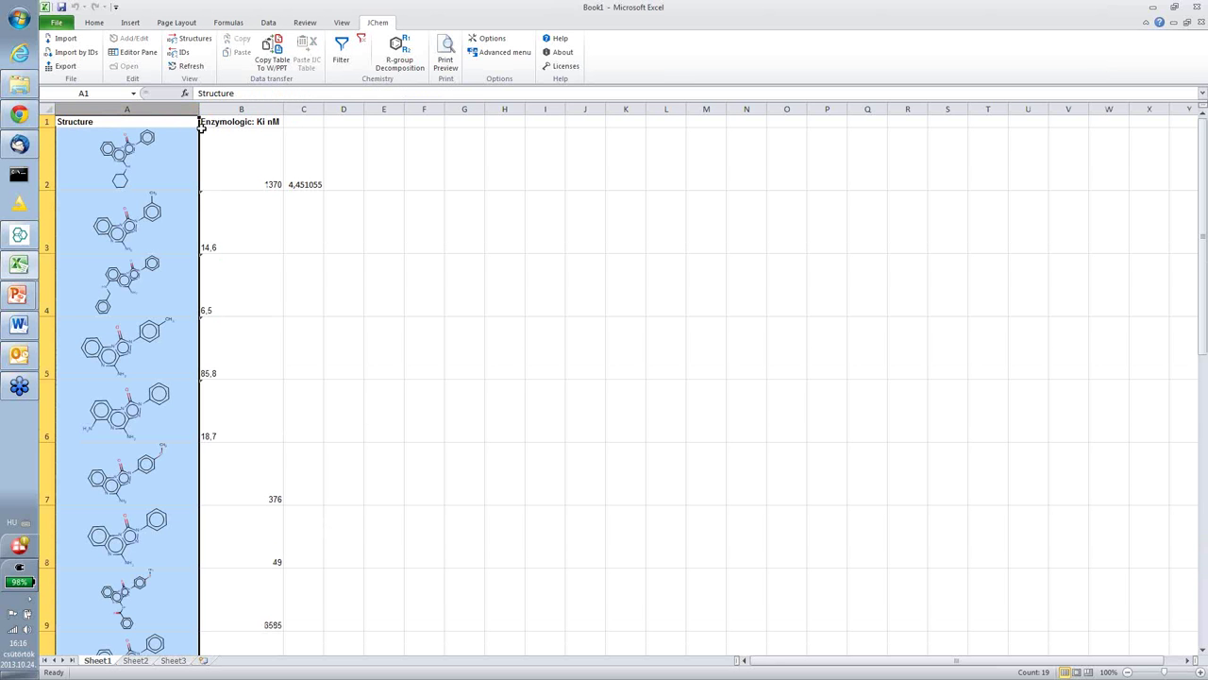
pyautogui.click(405, 56)
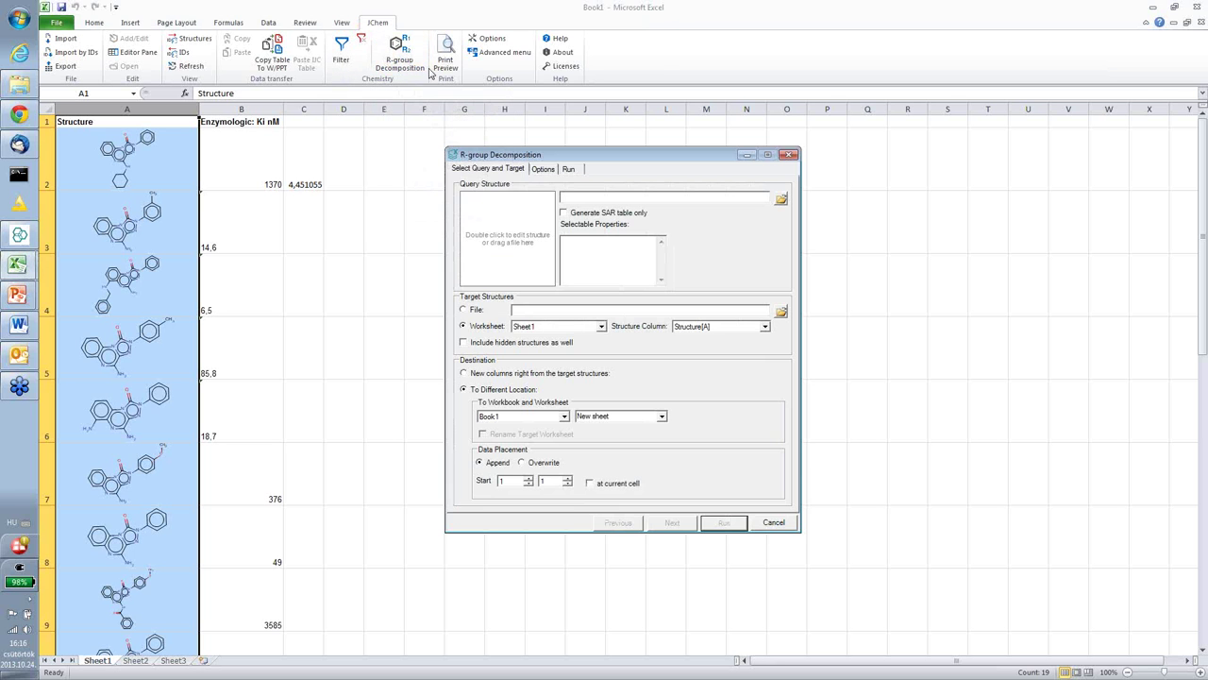
# Load scaffold.mrv from the JC4O_2013_autumn folder under Documents\webinar as the decomposition's query structure
pyautogui.doubleClick(516, 226)
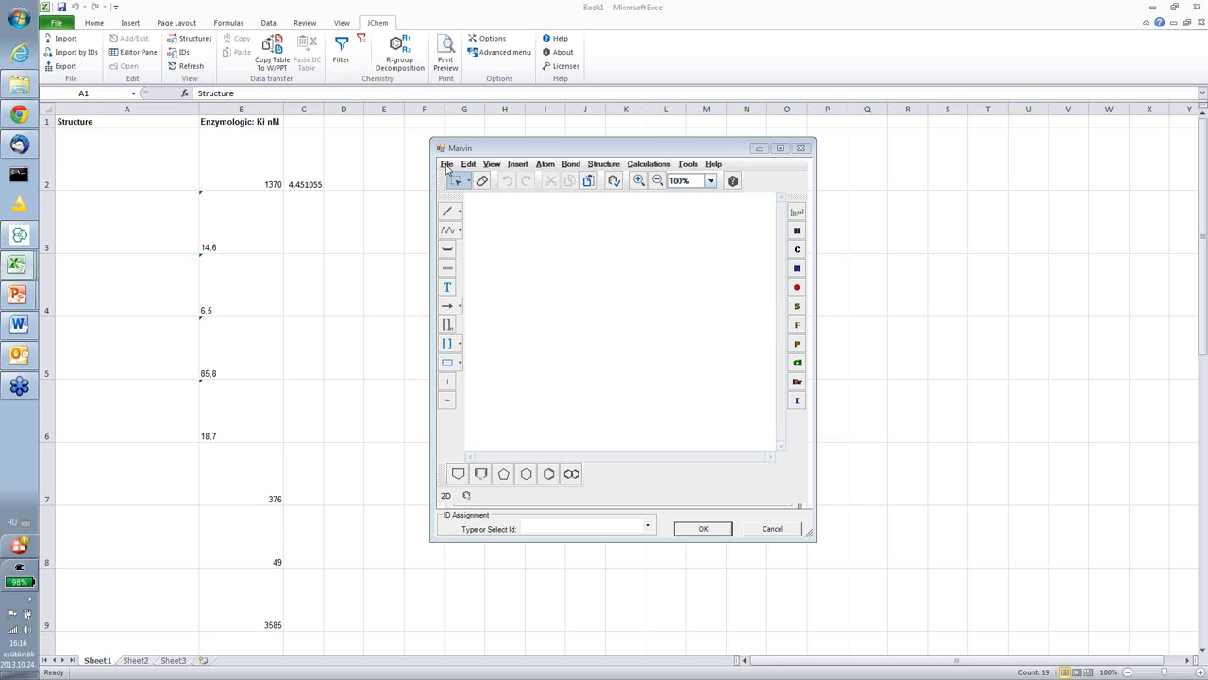
pyautogui.click(447, 165)
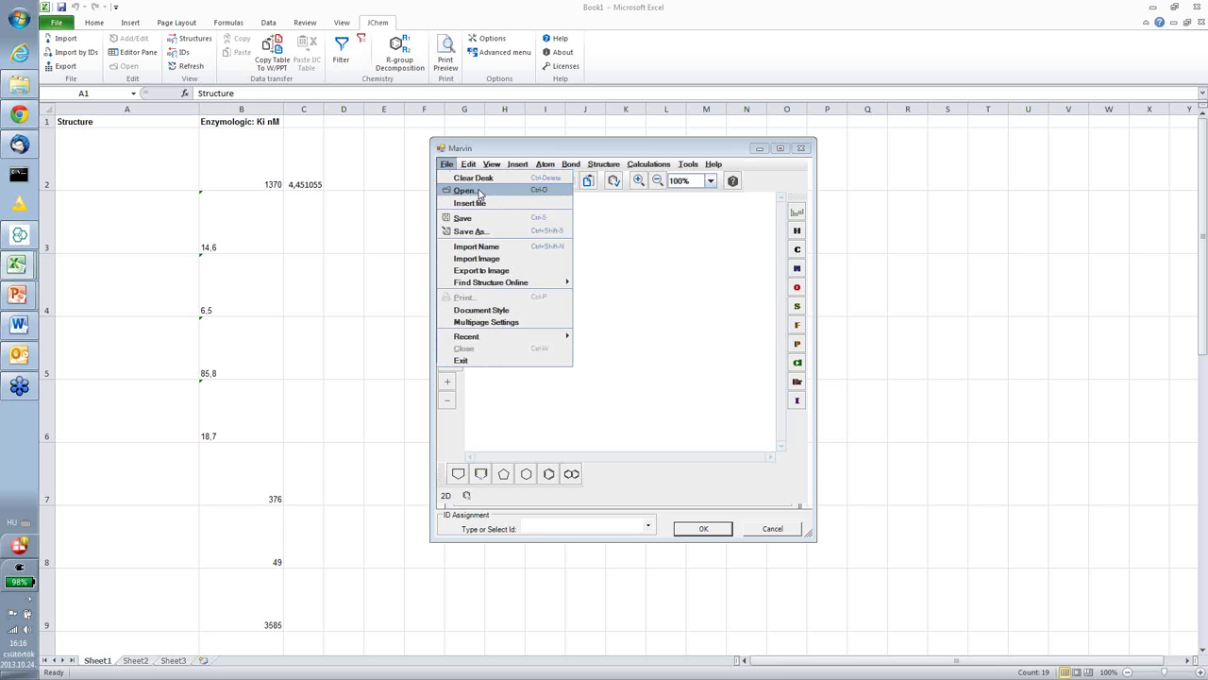
pyautogui.click(465, 190)
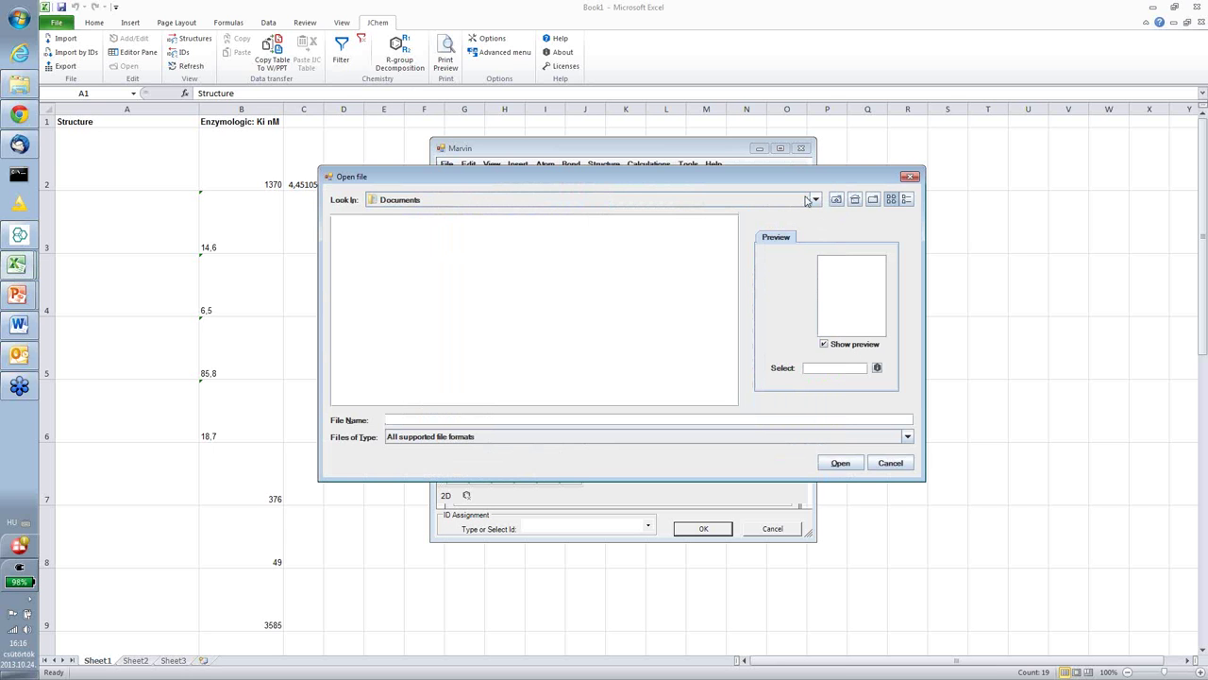
pyautogui.click(835, 200)
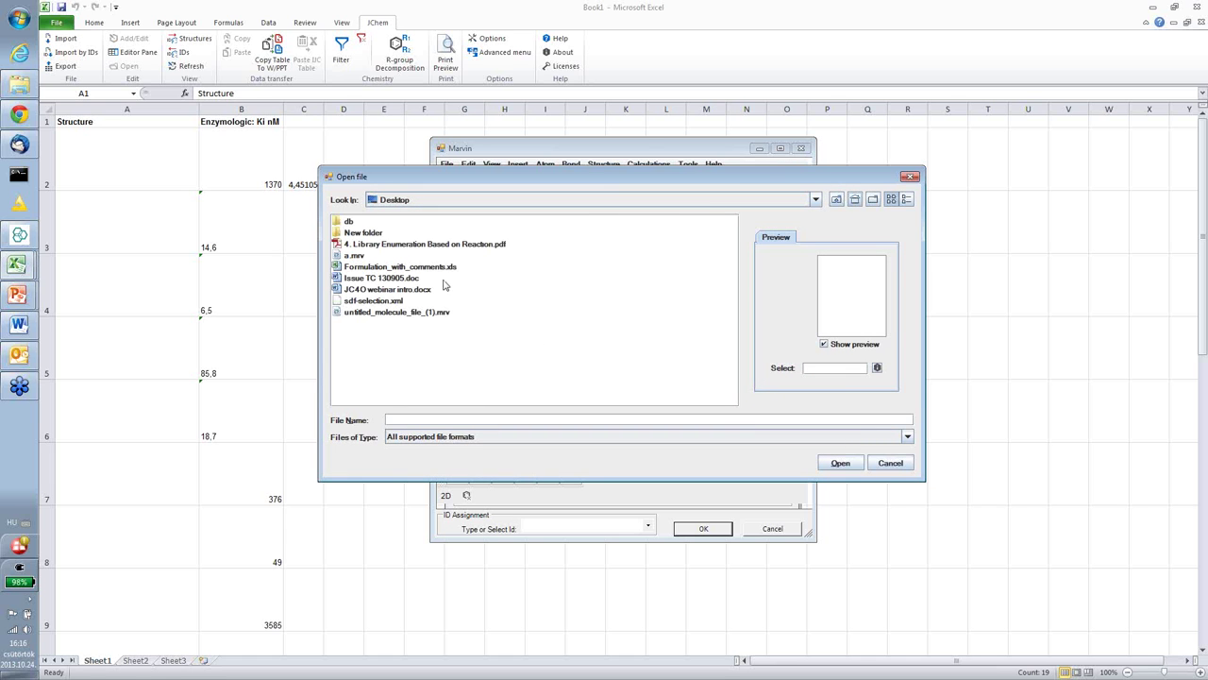
pyautogui.click(835, 201)
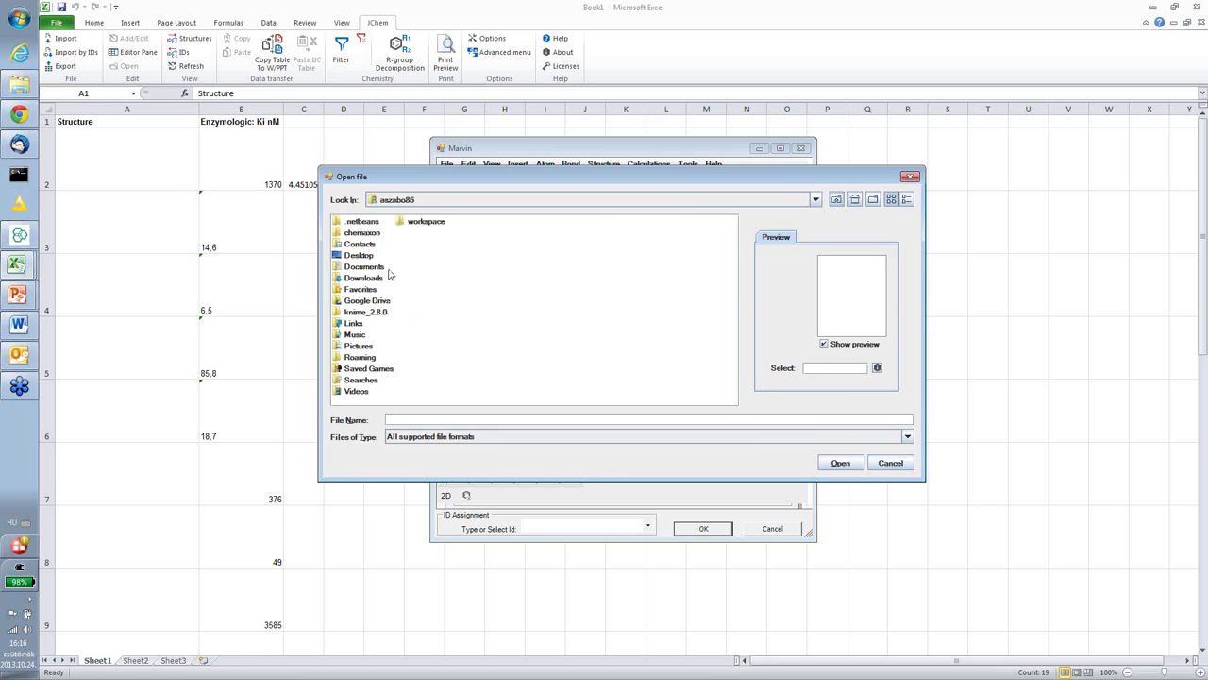
pyautogui.doubleClick(365, 266)
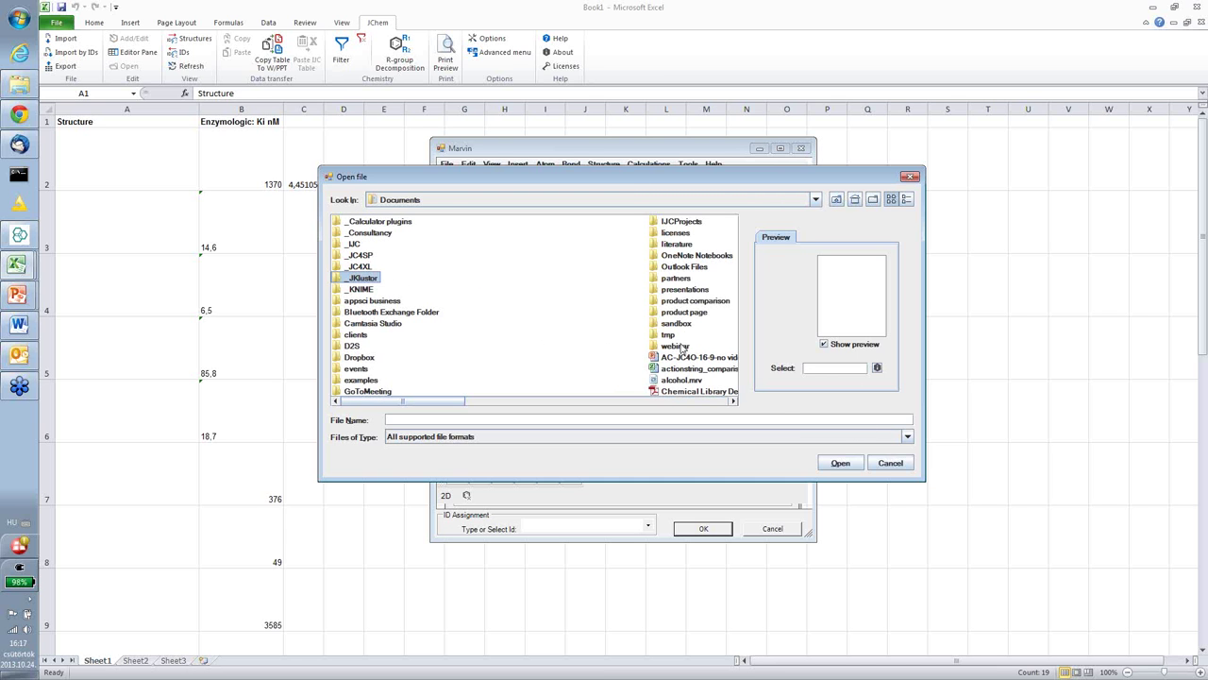
pyautogui.click(680, 346)
pyautogui.press('Return')
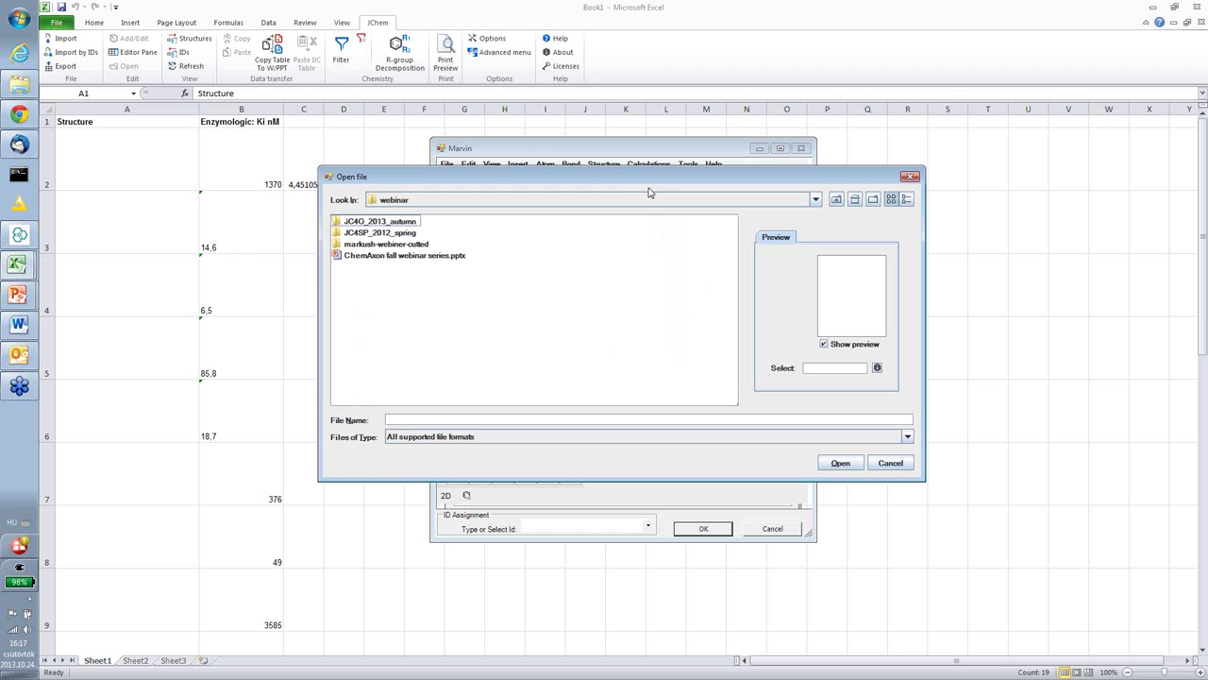
pyautogui.click(372, 223)
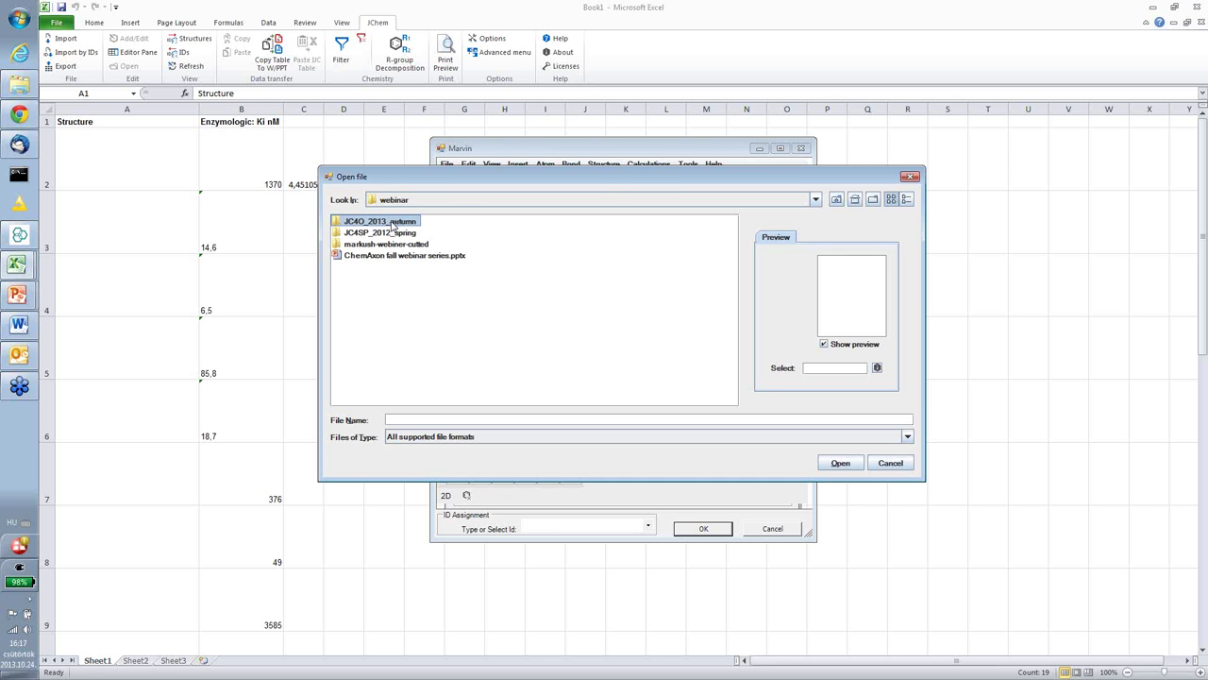
pyautogui.doubleClick(400, 222)
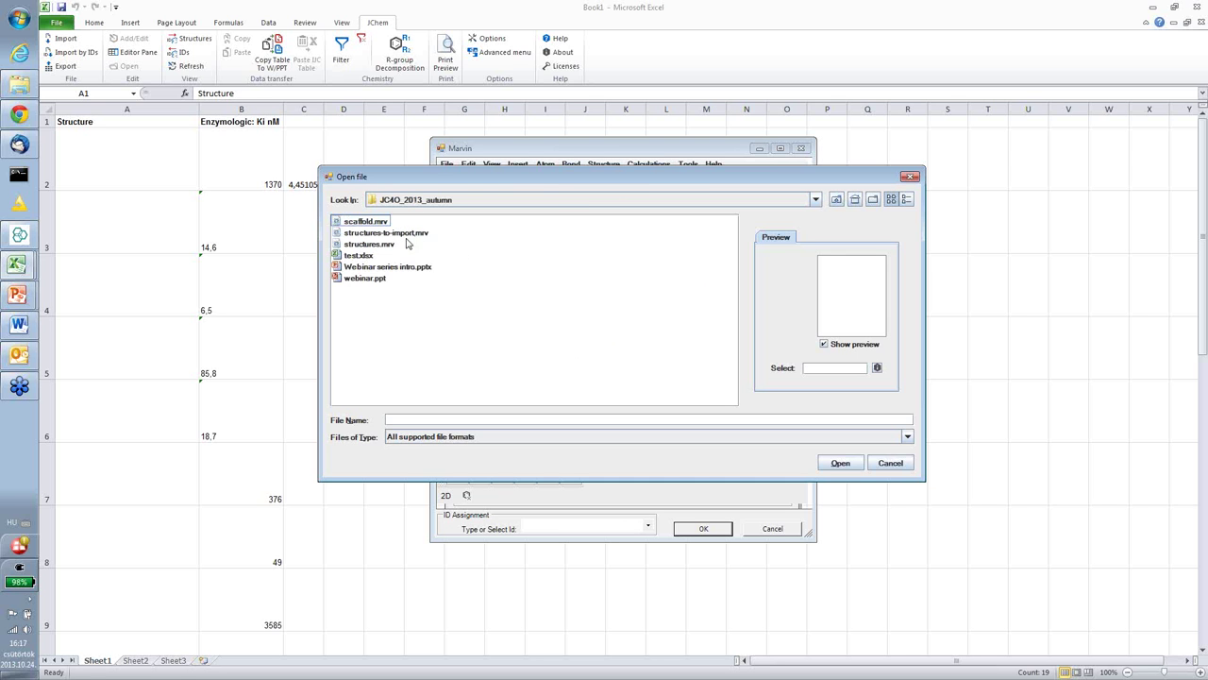
pyautogui.click(373, 222)
pyautogui.doubleClick(373, 223)
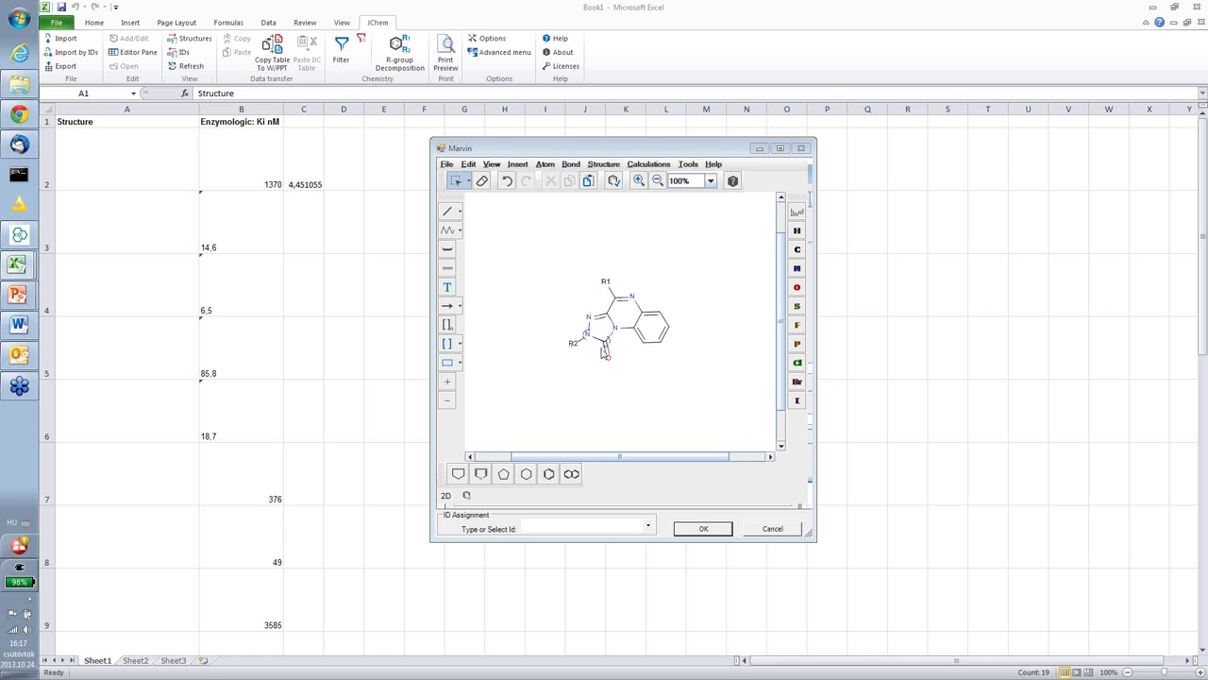
pyautogui.click(703, 529)
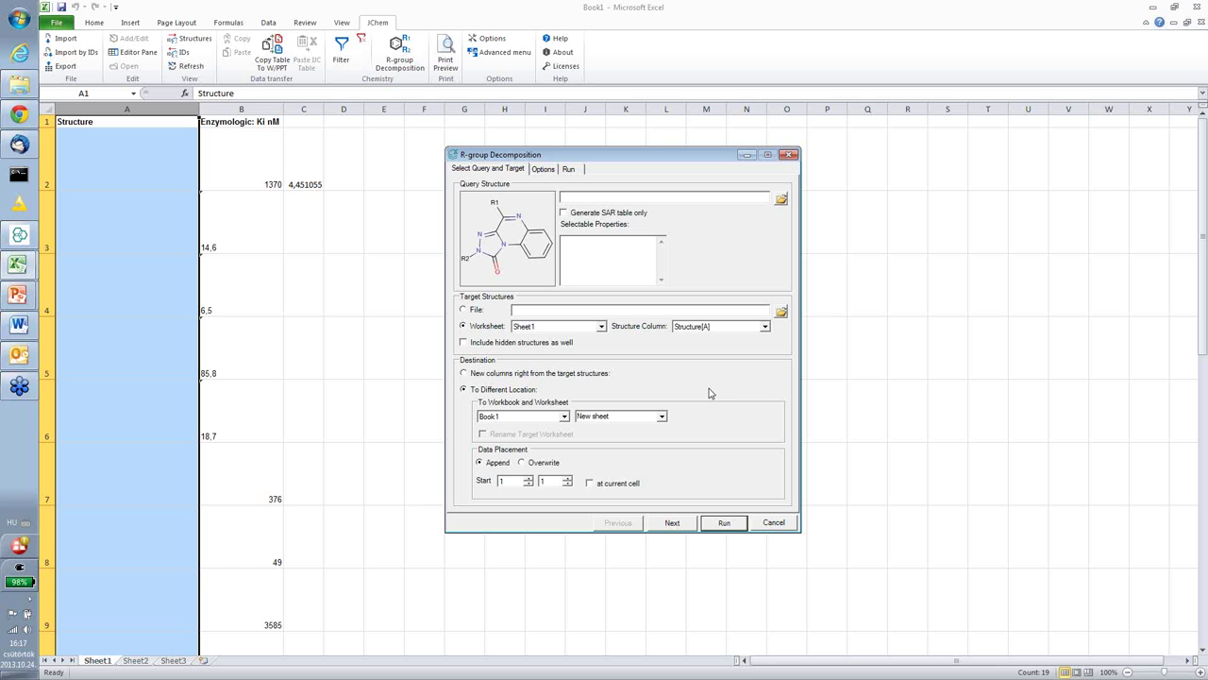
# Run the R-group decomposition into a new sheet with the preset matching, attachment and output options
pyautogui.click(672, 523)
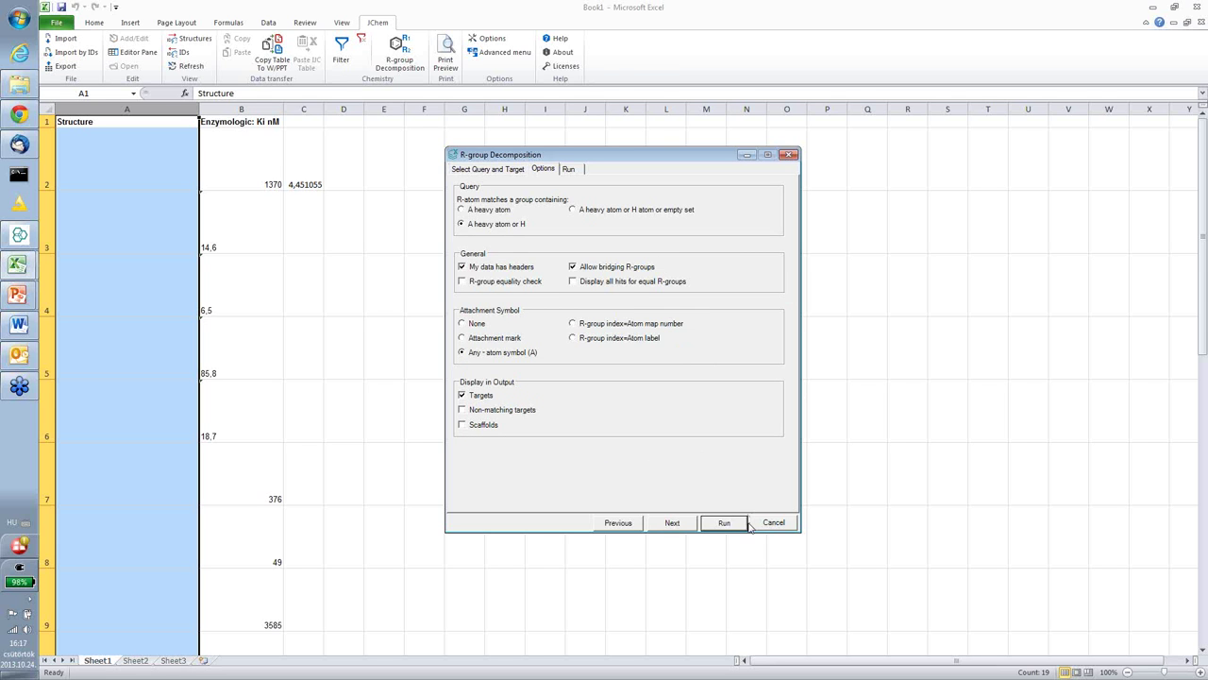
pyautogui.click(686, 525)
pyautogui.click(724, 523)
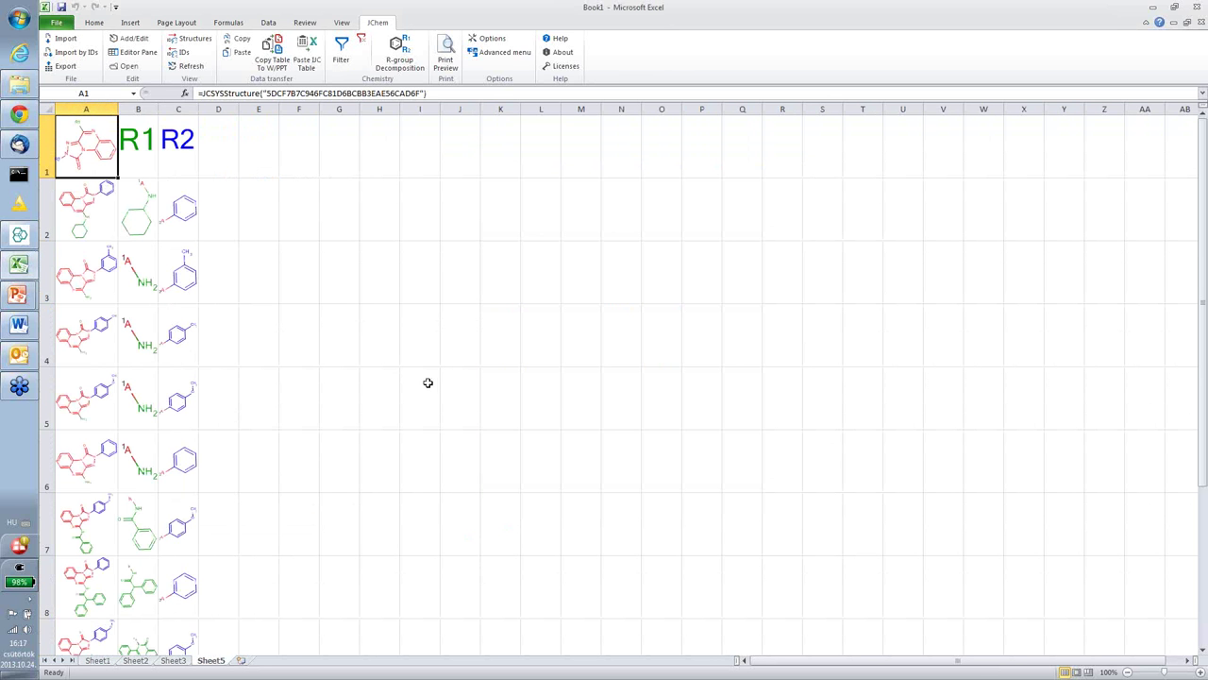
# Examine the decomposition table, comparing the scaffold and colored target structures with their R1 and R2 ligand columns
pyautogui.scroll(-1, 356, 373)
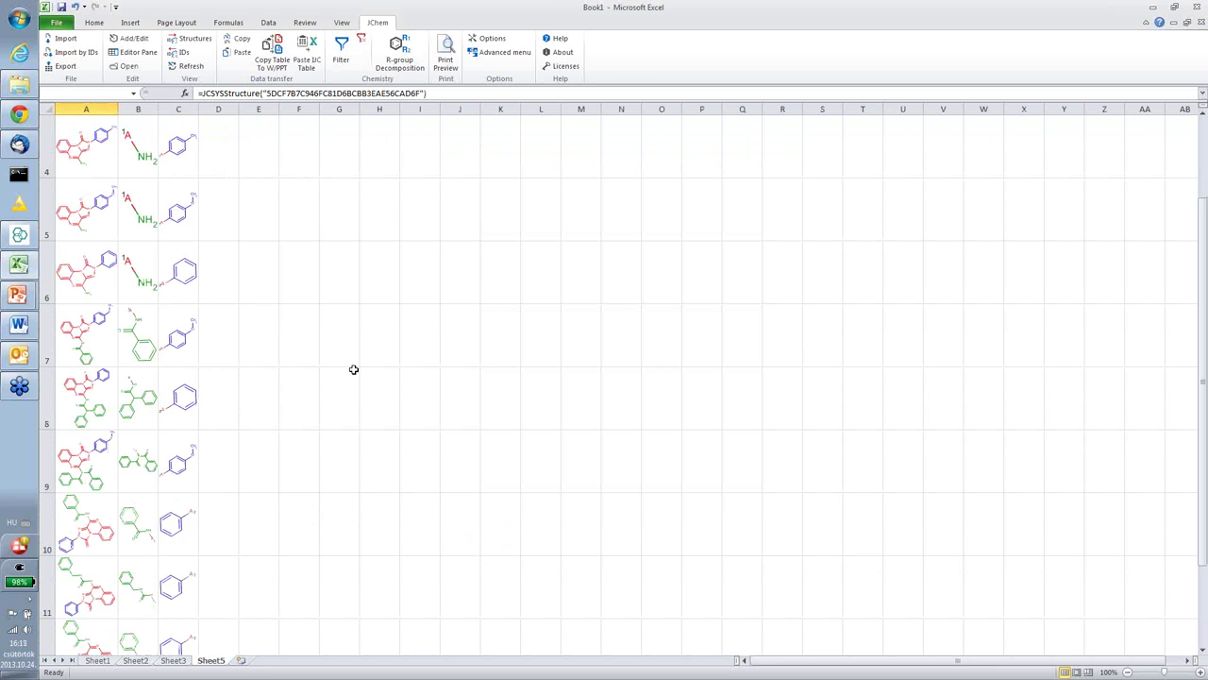
pyautogui.scroll(-1, 353, 369)
pyautogui.scroll(2, 353, 369)
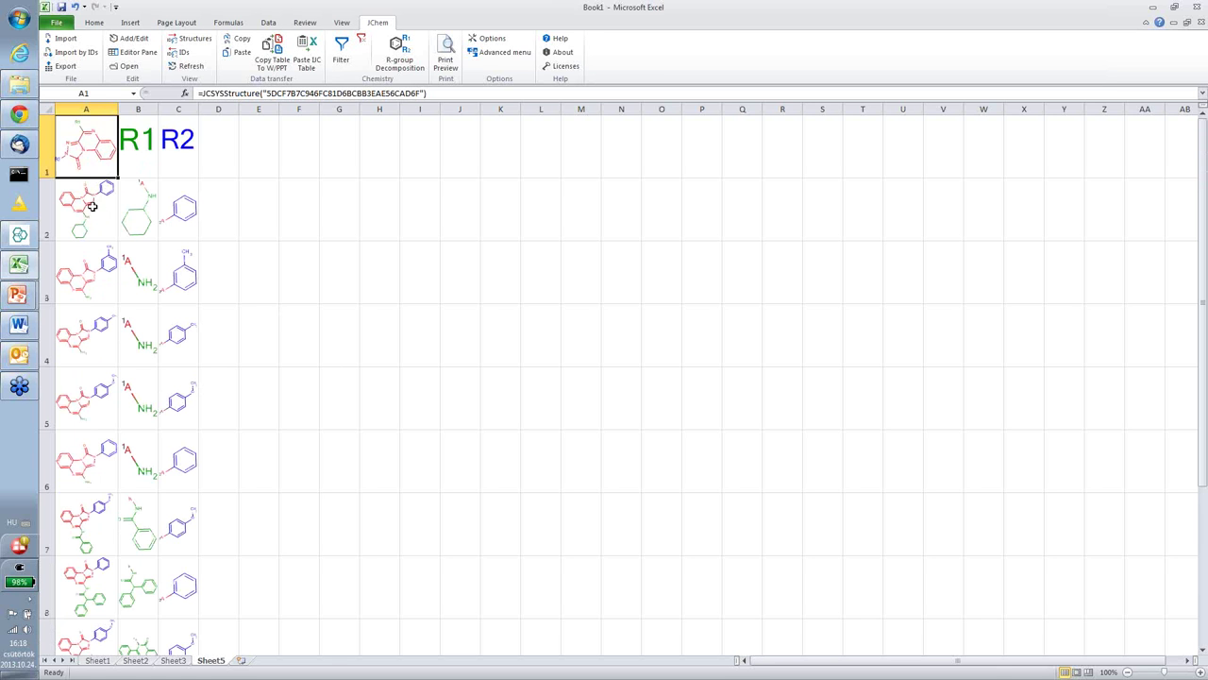
pyautogui.click(105, 205)
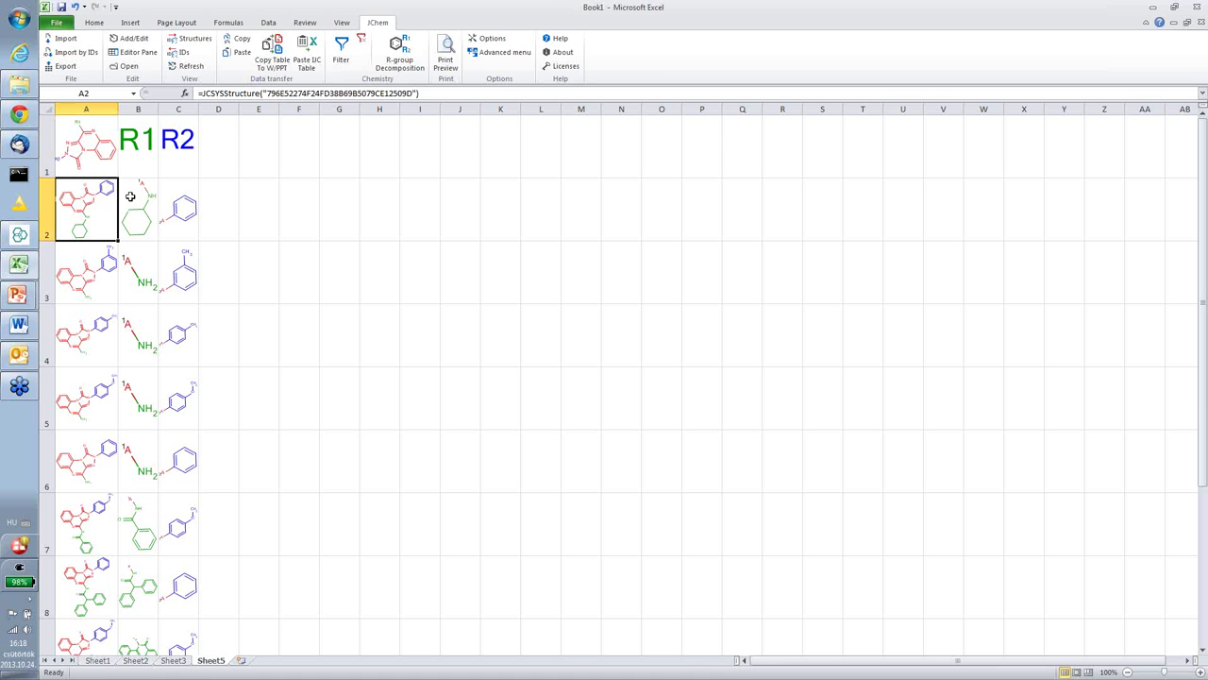
pyautogui.click(147, 165)
pyautogui.click(184, 165)
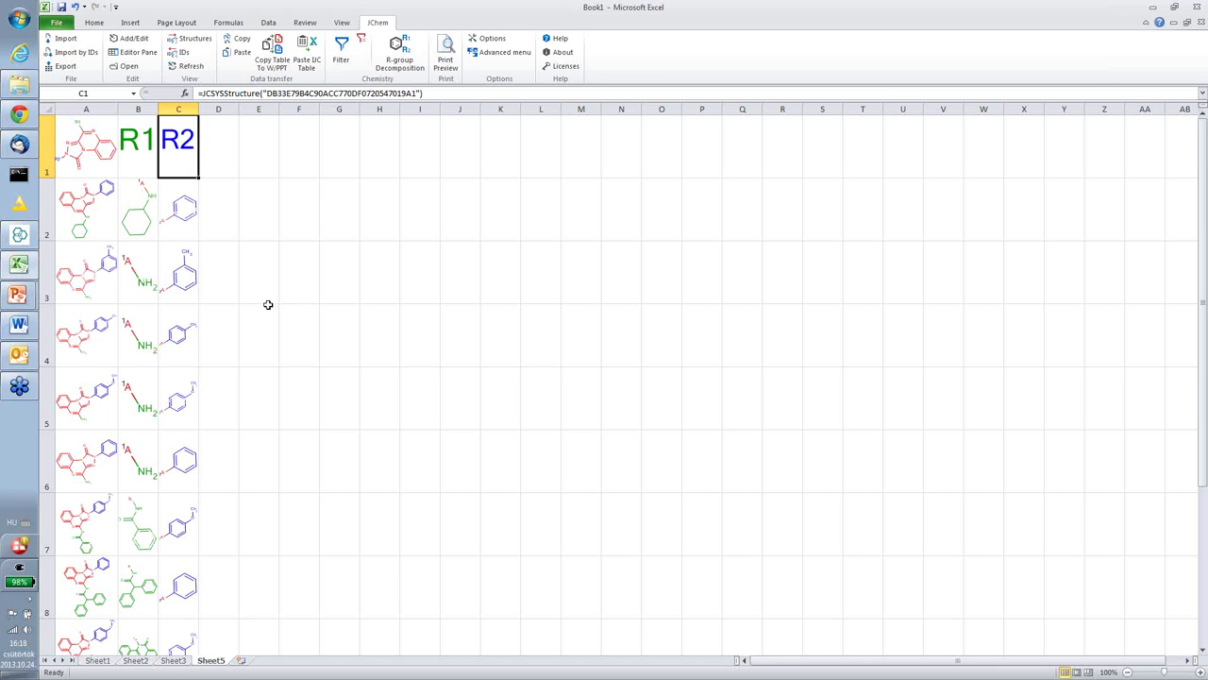
pyautogui.click(230, 183)
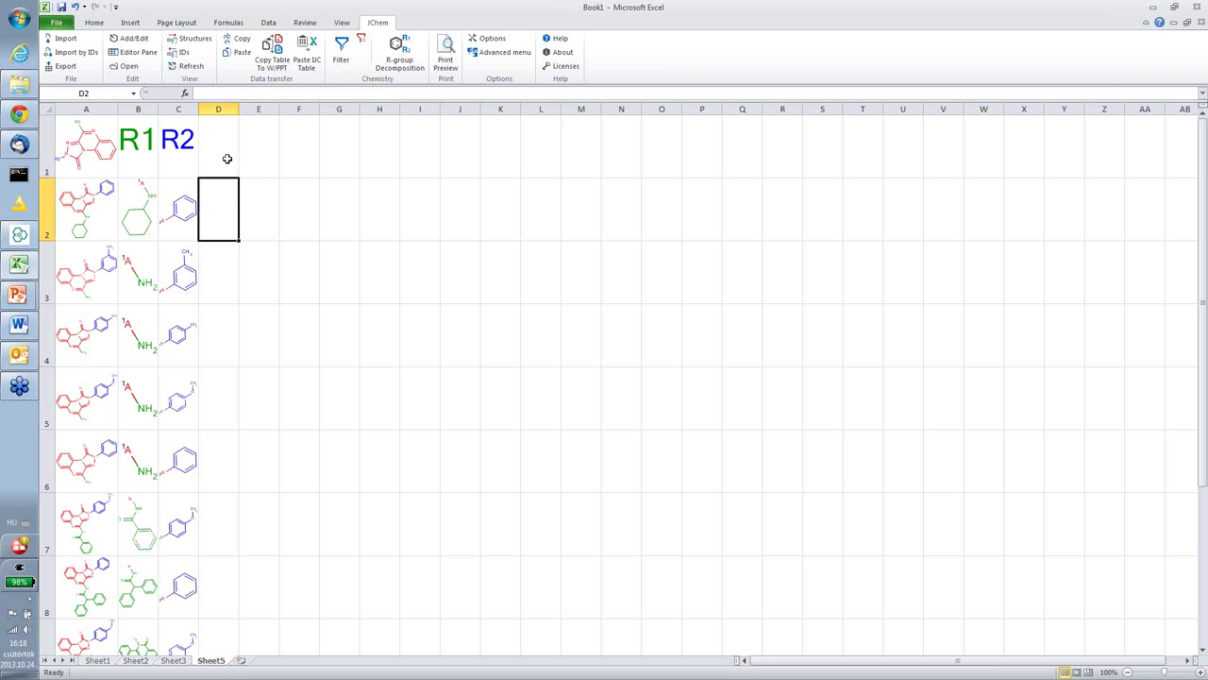
pyautogui.click(227, 158)
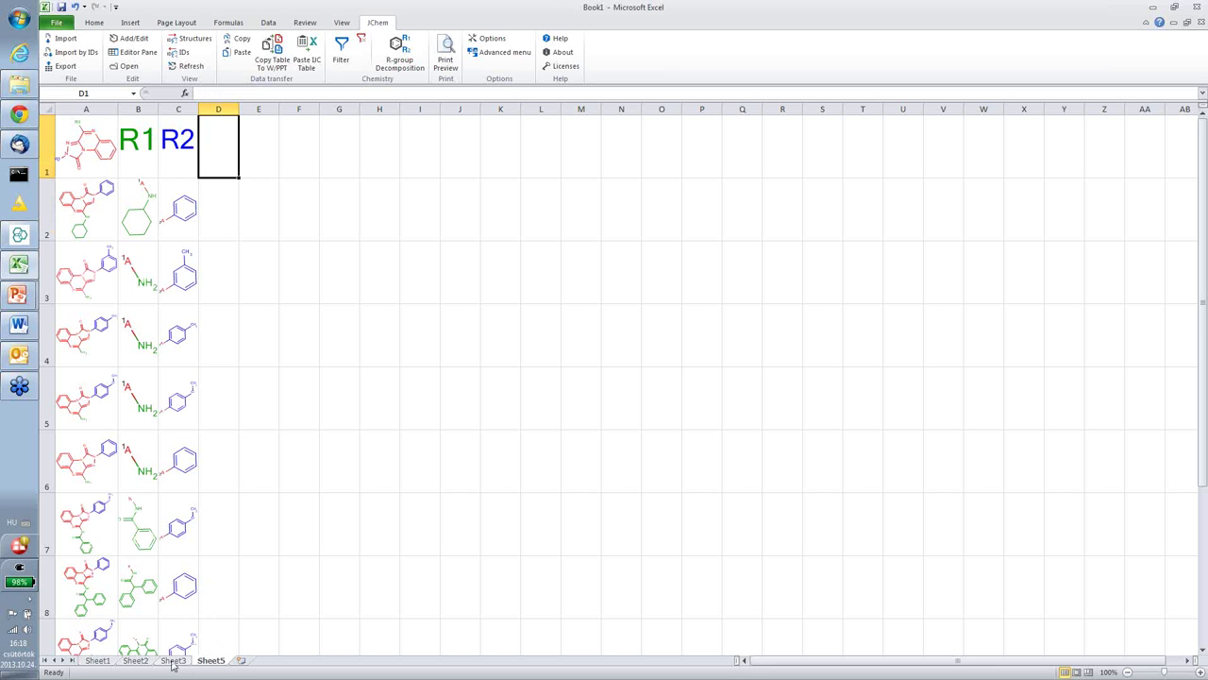
# Run the decomposition on Sheet1 again with the same scaffold, generating only a SAR table for the Enzymologic: Ki nM property
pyautogui.click(98, 661)
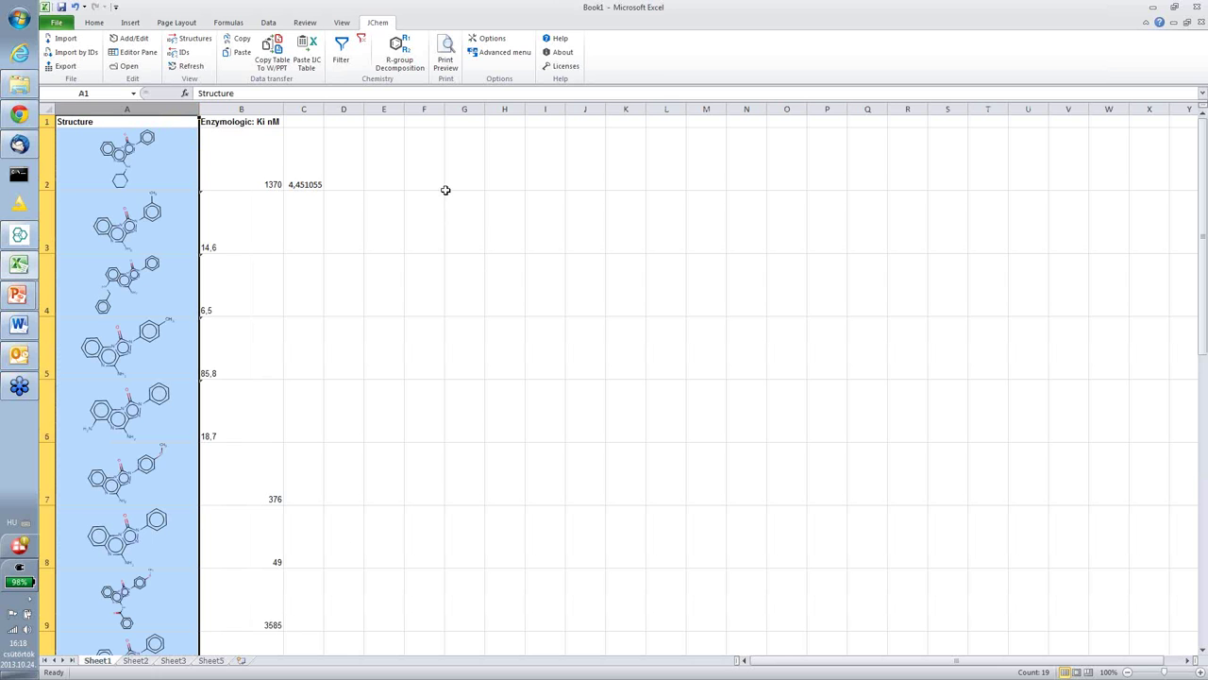
pyautogui.click(413, 61)
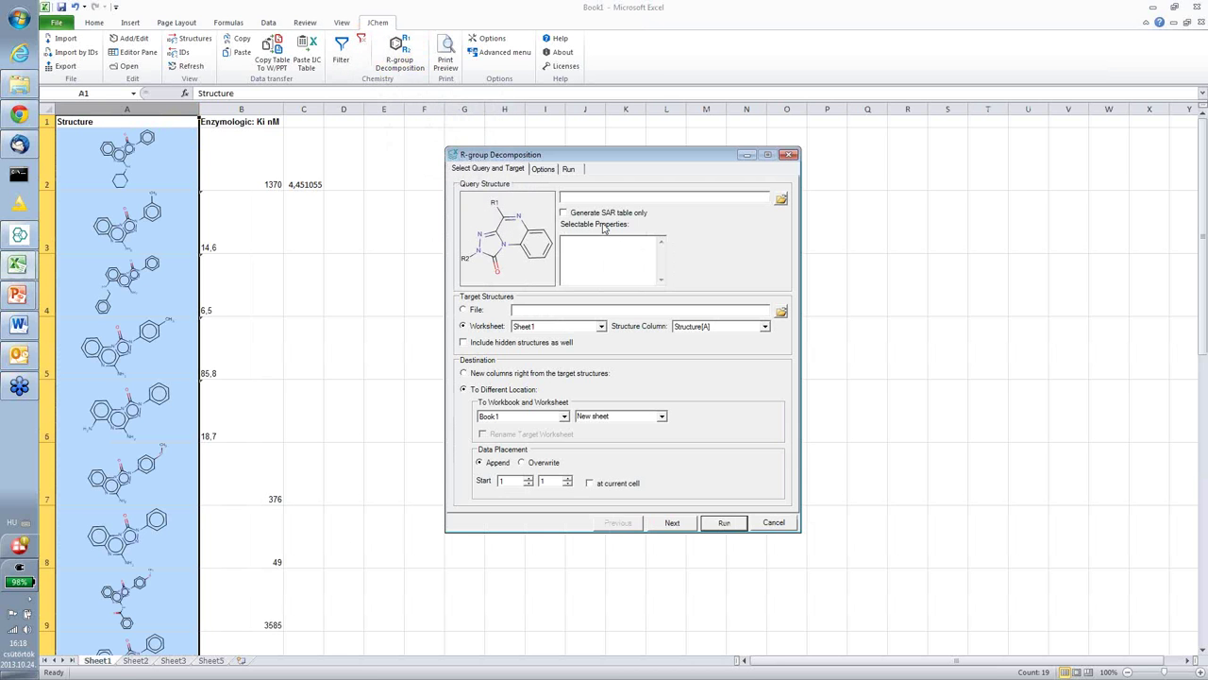
pyautogui.click(581, 212)
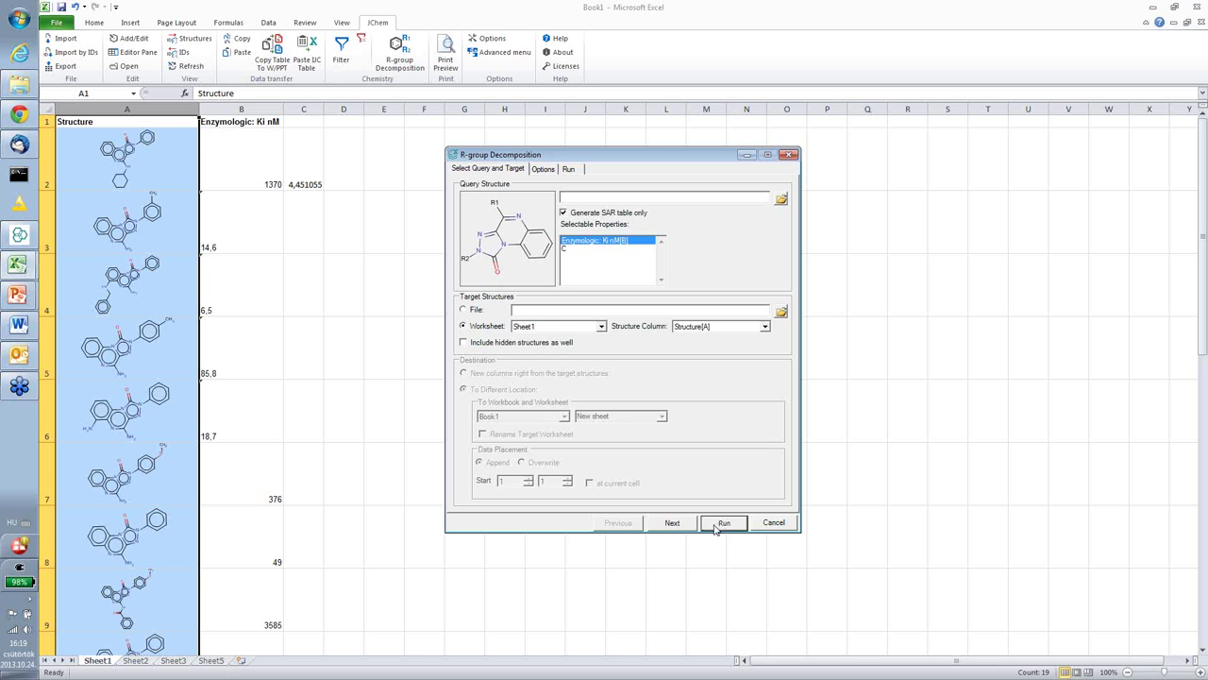
pyautogui.click(723, 523)
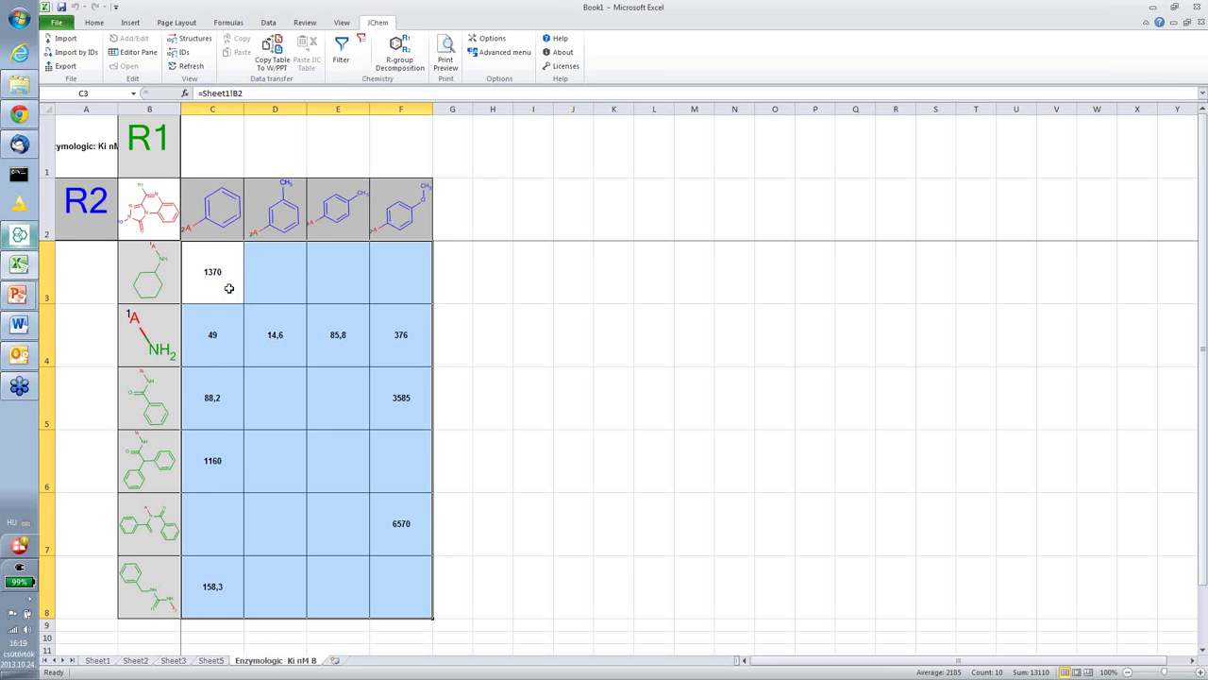
# Widen column A to fit its label and apply the Green - Yellow - Red color scale to the SAR table's values
pyautogui.moveTo(118, 106); pyautogui.dragTo(154, 105)
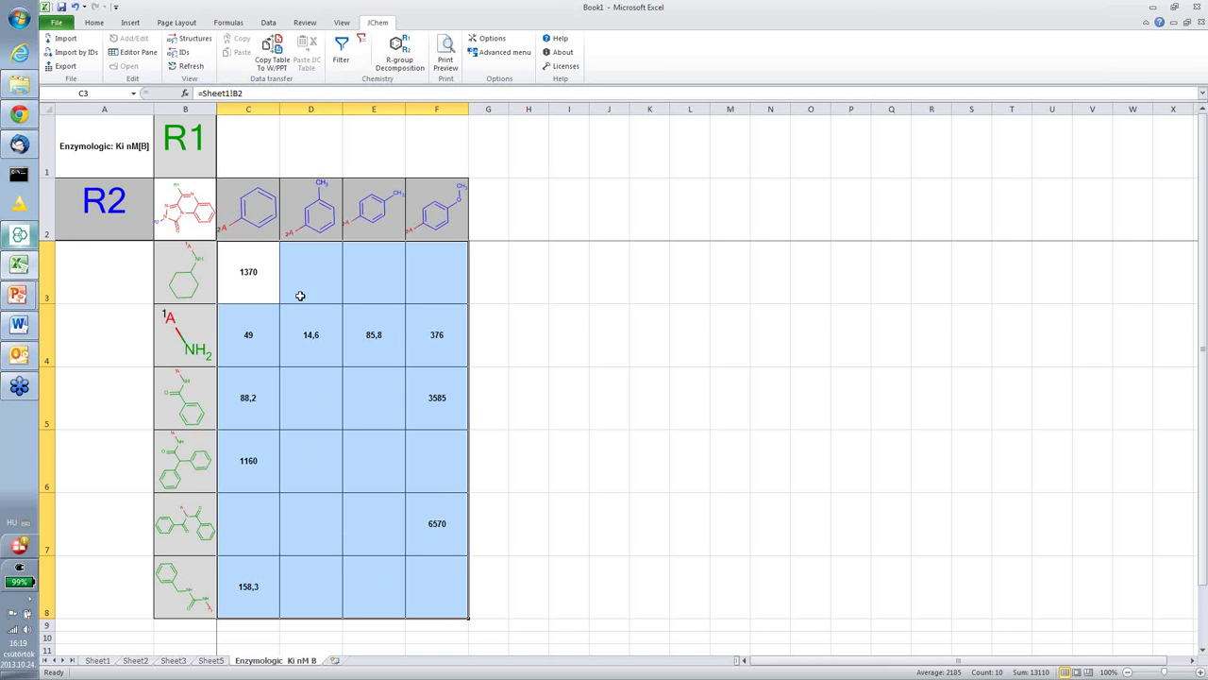
pyautogui.click(95, 22)
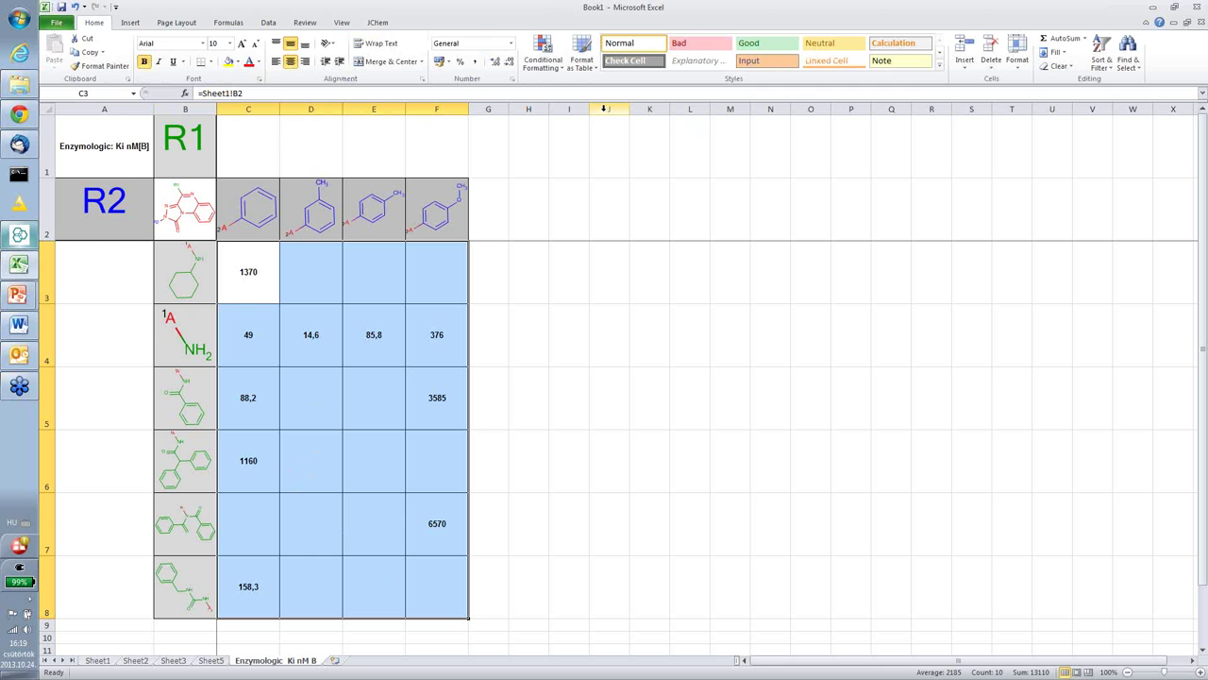
pyautogui.click(548, 65)
pyautogui.moveTo(591, 176)
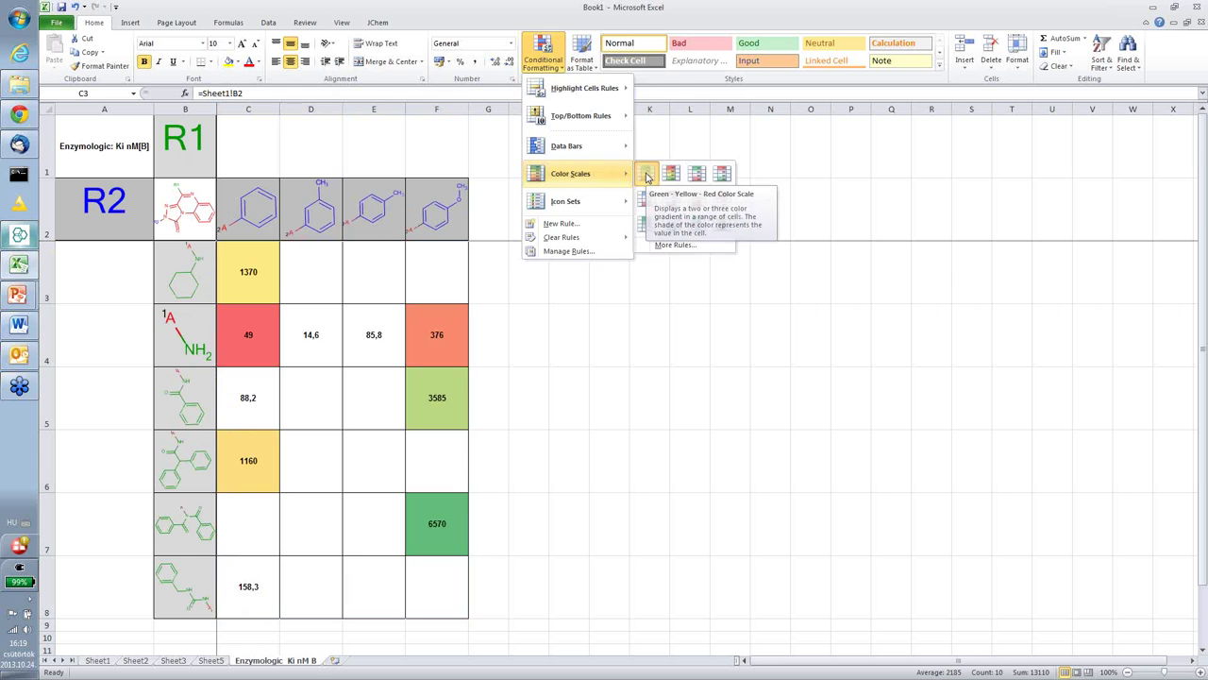
pyautogui.click(646, 173)
pyautogui.click(504, 278)
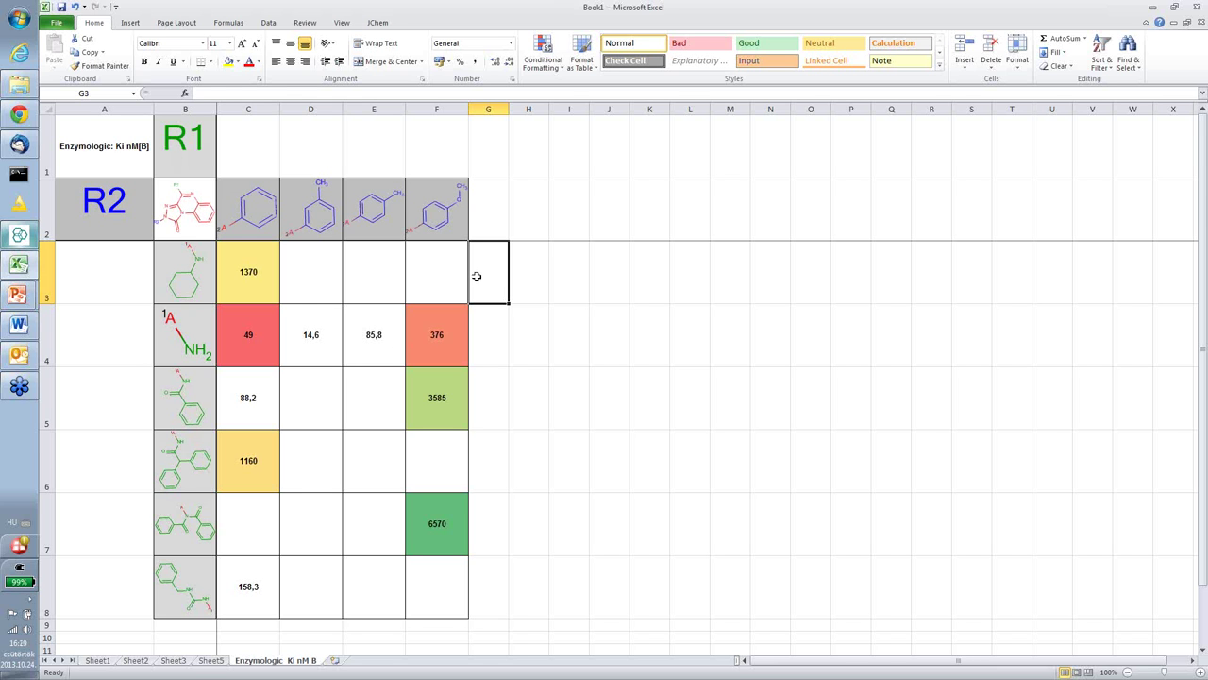
# Switch JChem to the advanced menu set and save the workbook as Book1.xlsx on the Desktop
pyautogui.click(377, 23)
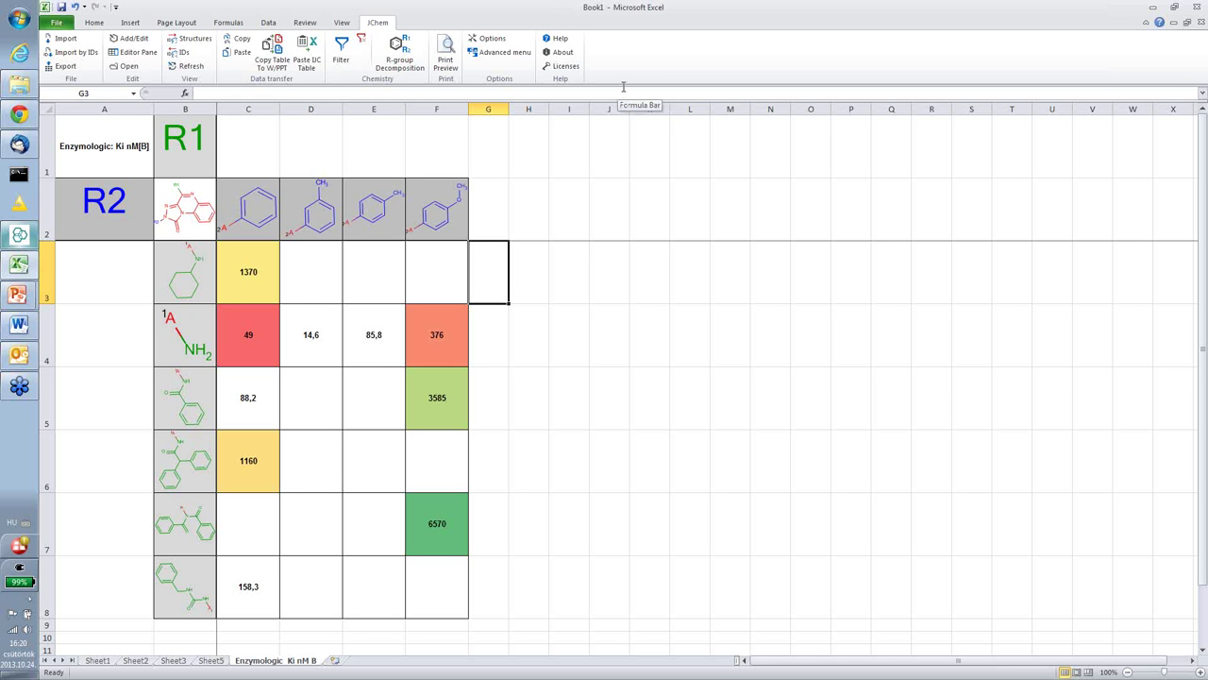
pyautogui.click(518, 54)
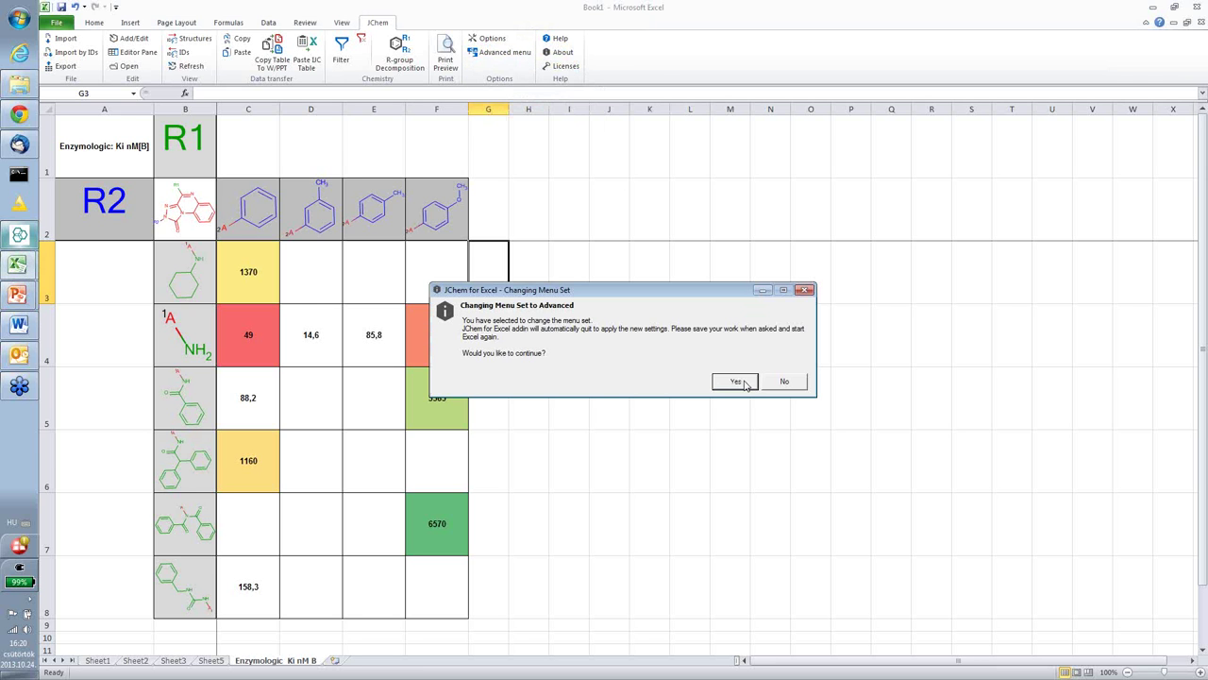
pyautogui.click(745, 381)
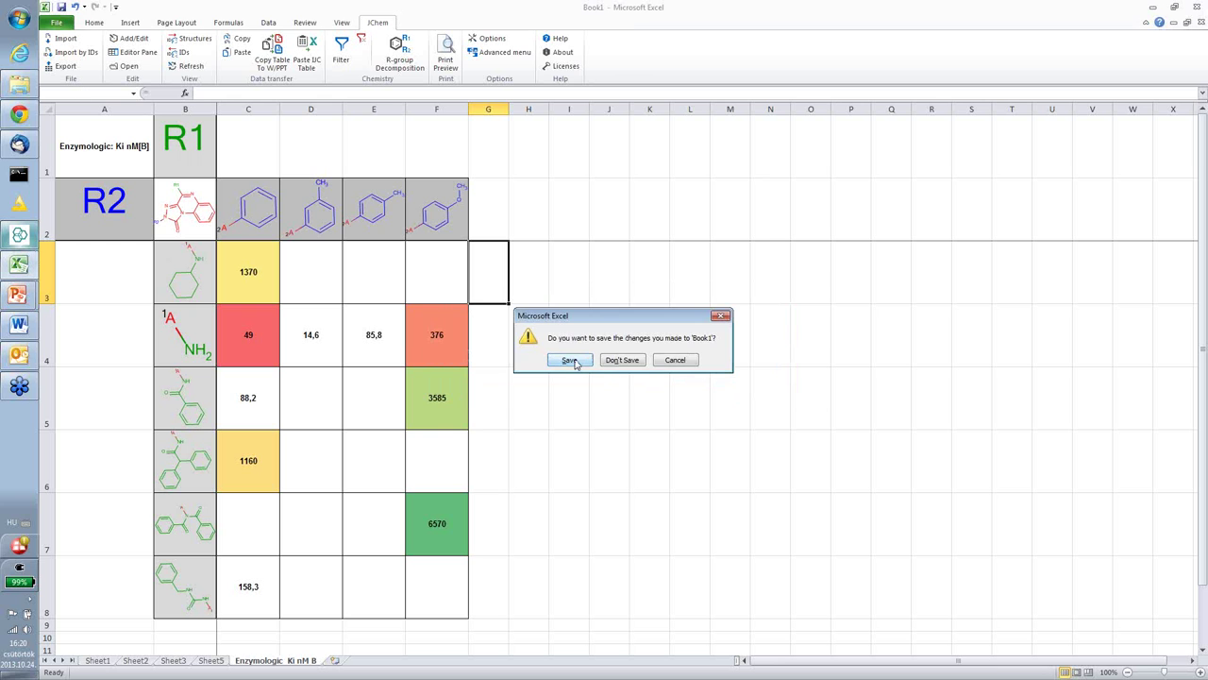
pyautogui.click(570, 359)
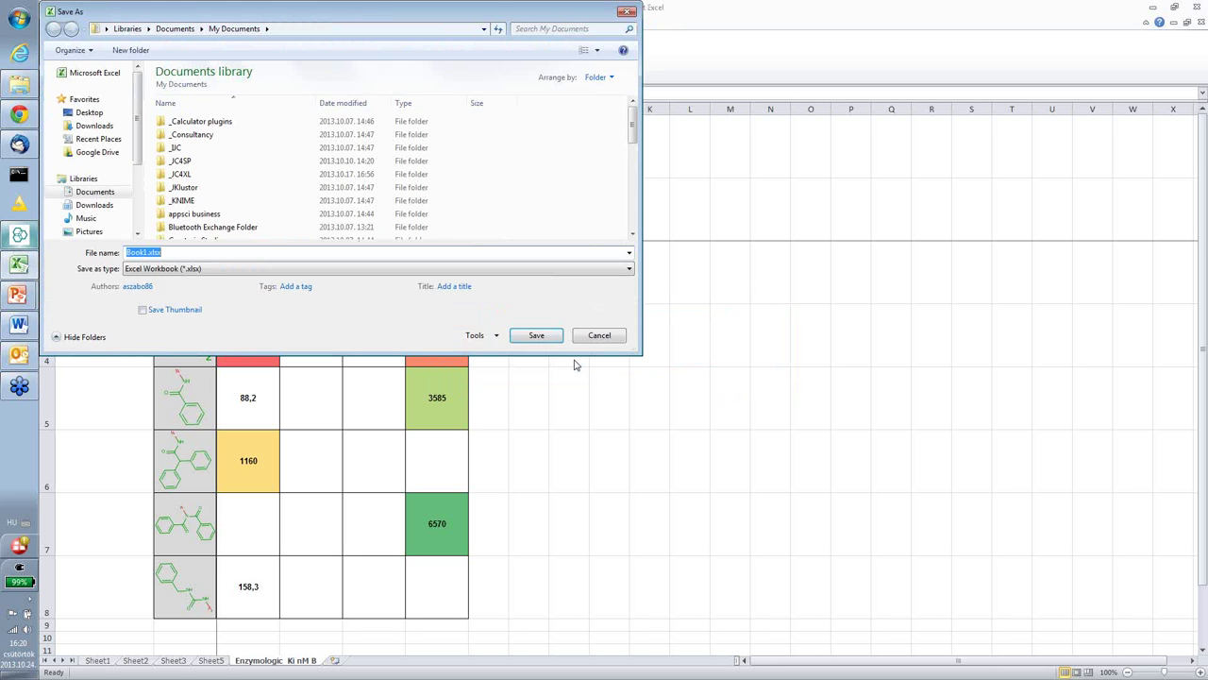
pyautogui.click(89, 112)
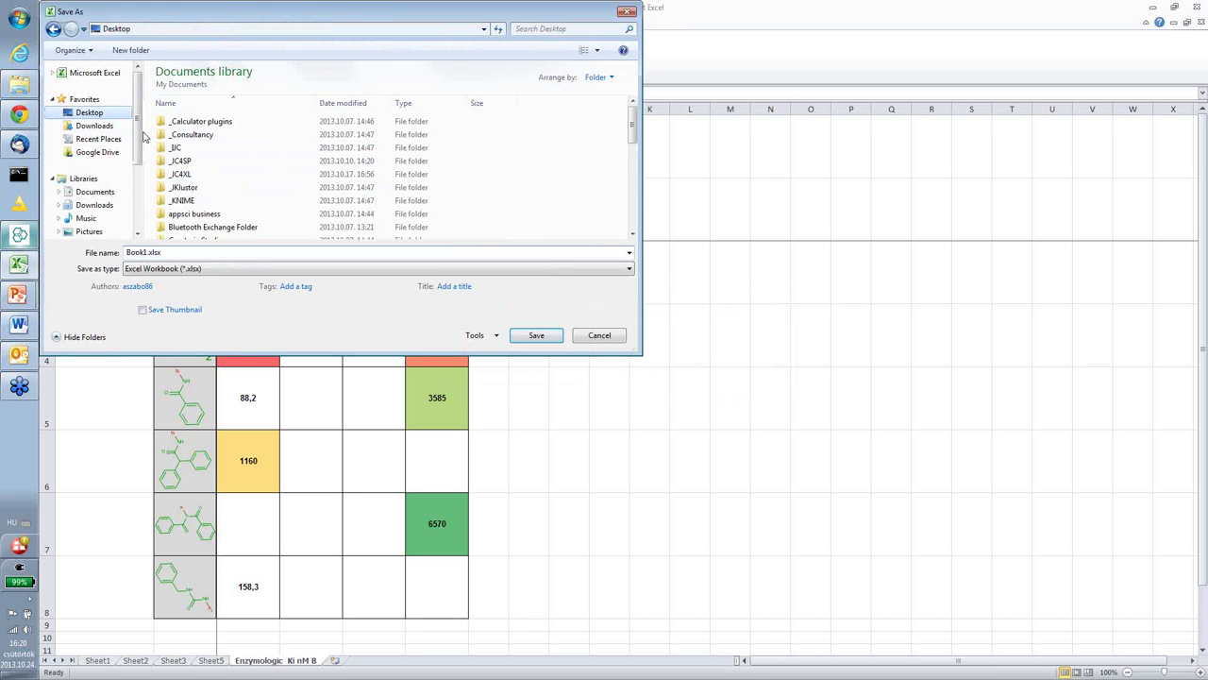
pyautogui.click(536, 335)
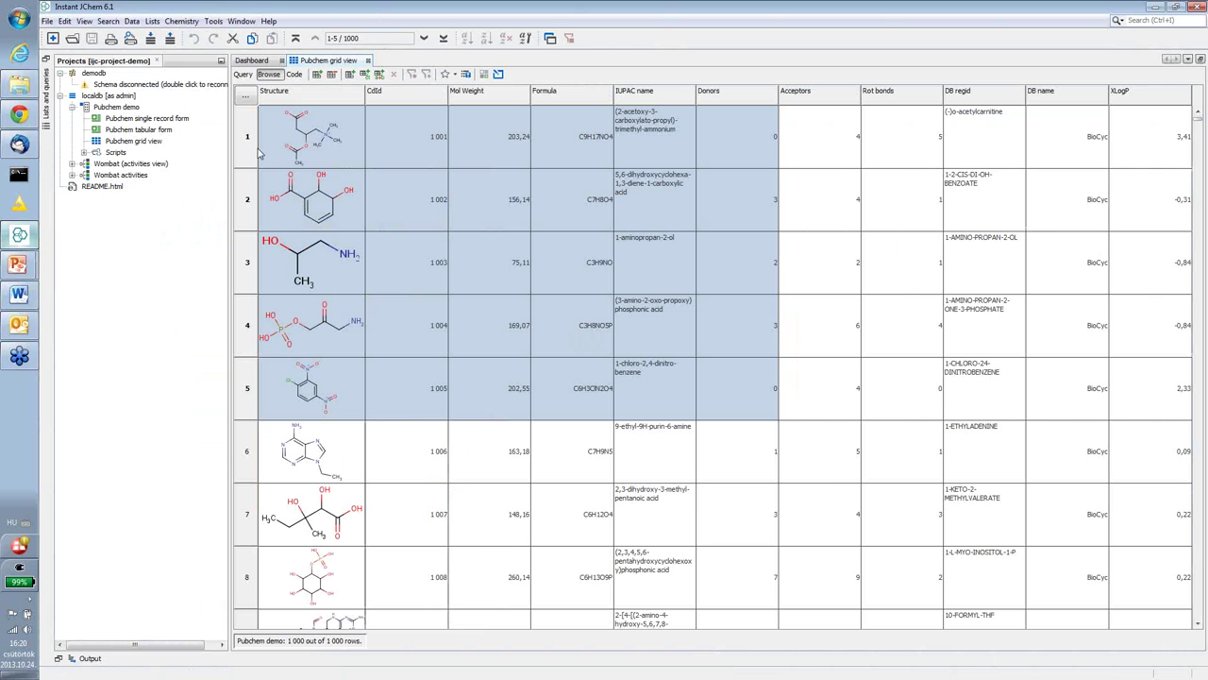
# Start Excel 2010 again with a blank workbook and show the advanced JChem commands
pyautogui.click(3, 5)
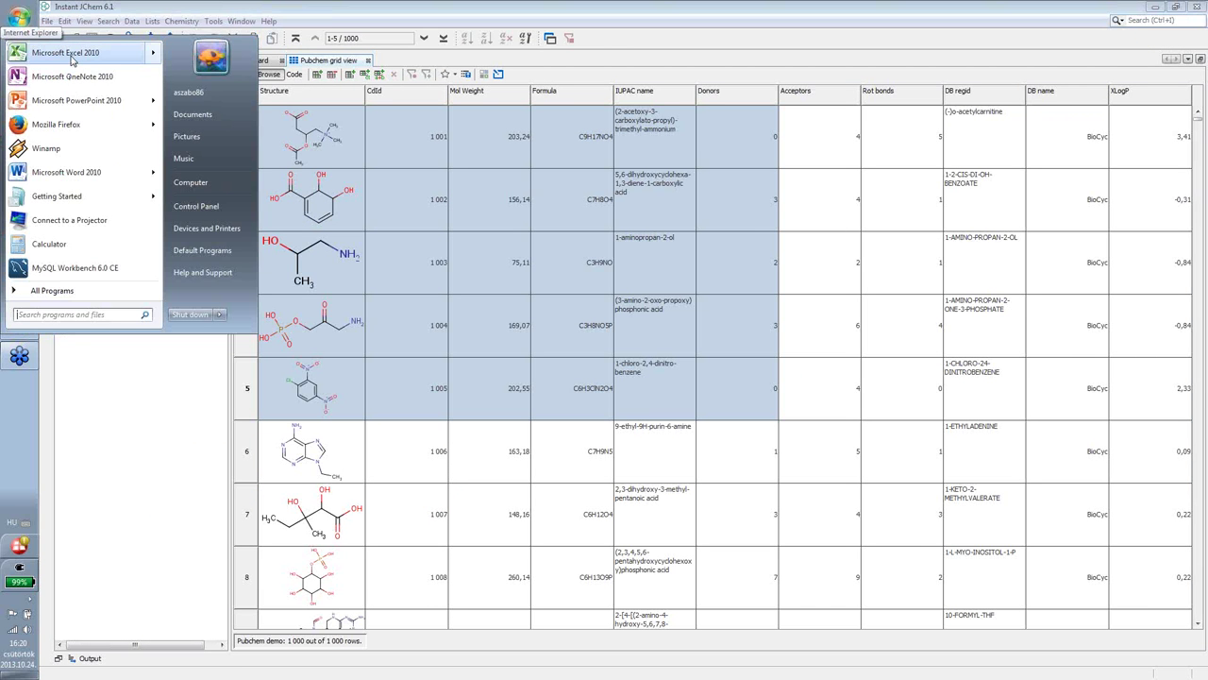
pyautogui.click(70, 60)
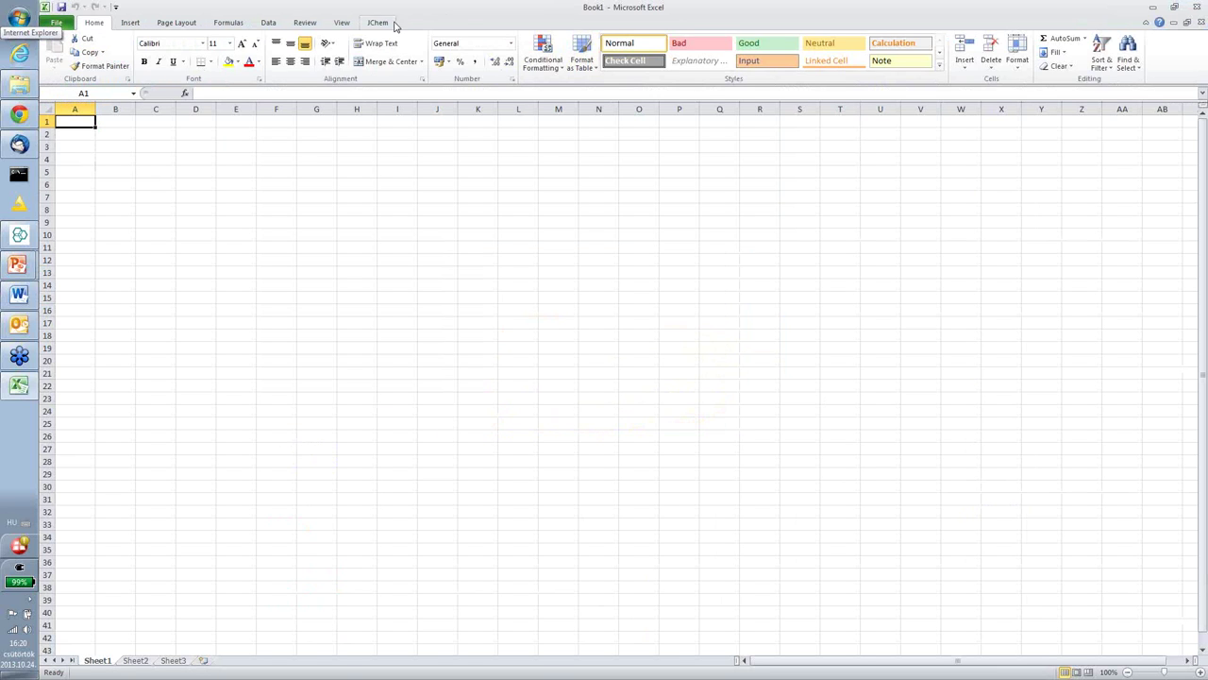
pyautogui.click(381, 22)
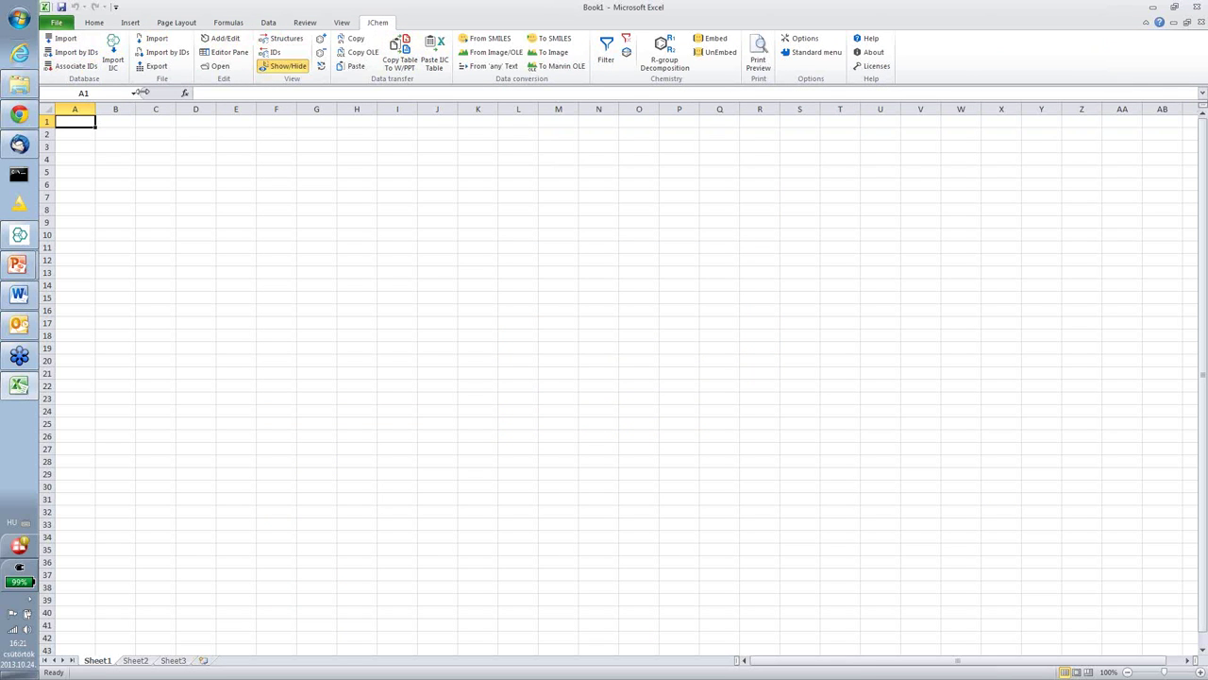
pyautogui.click(292, 60)
# Enter the SMILES C1CCCCC1 in A1, convert it to a structure, and enlarge row 1 and column A
pyautogui.write('C')
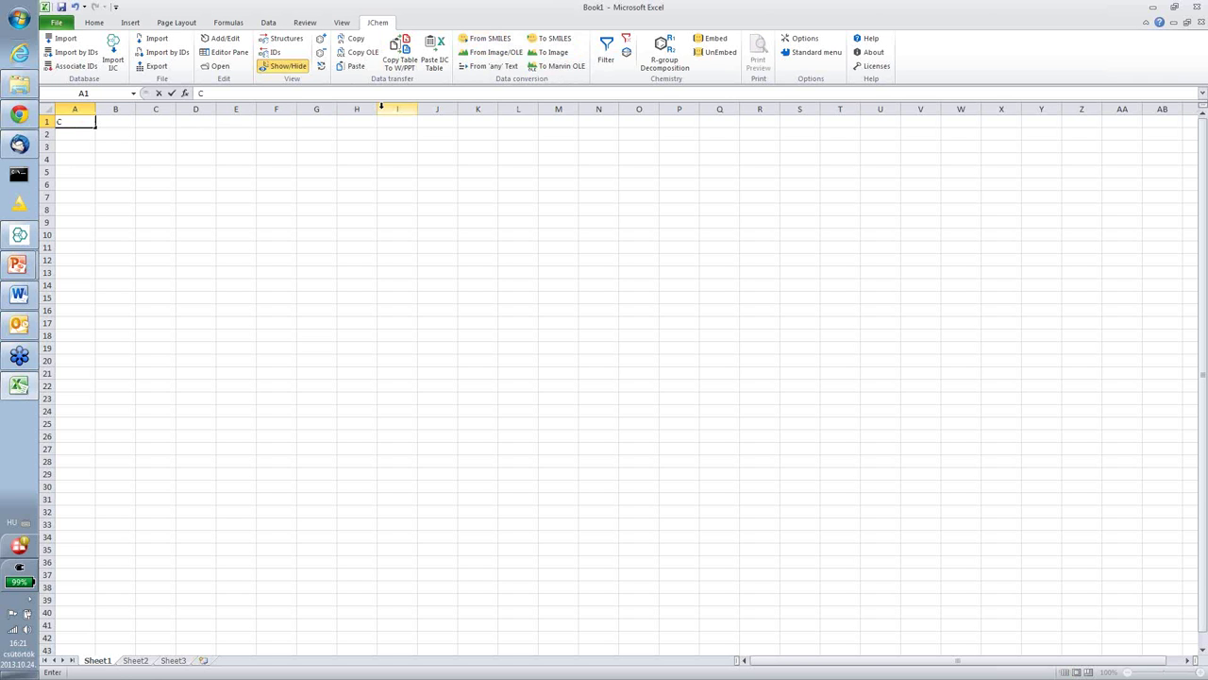
pyautogui.write('1CCCCC1')
pyautogui.click(83, 133)
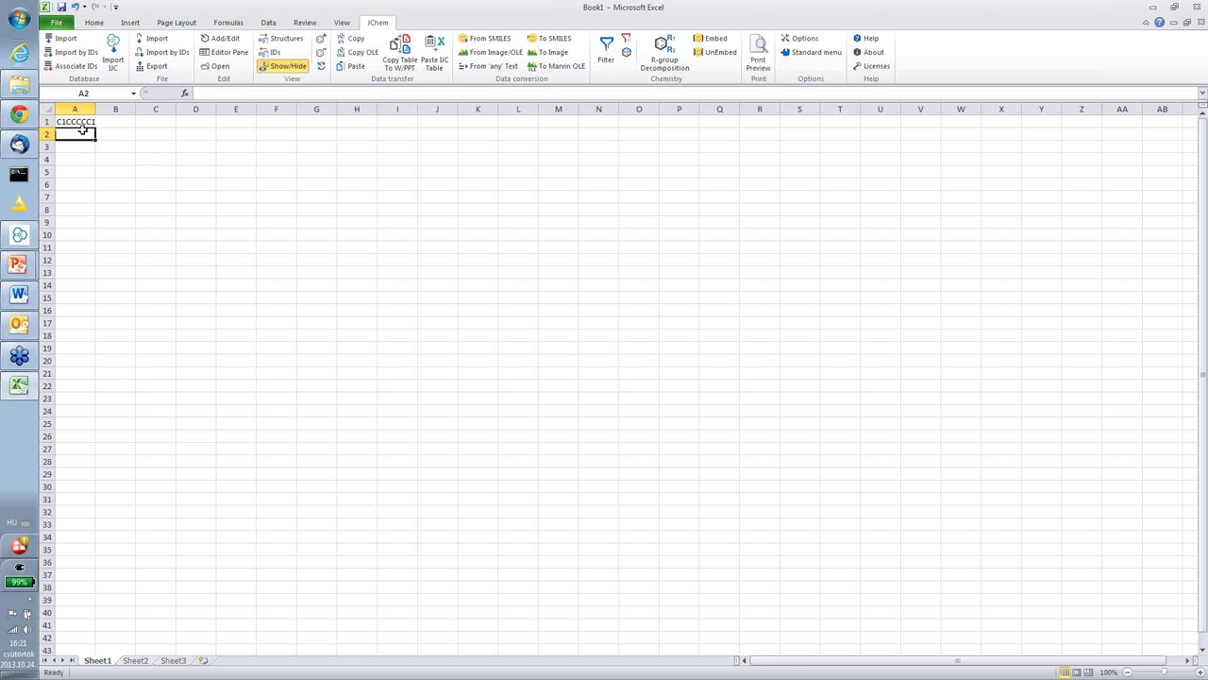
pyautogui.click(83, 122)
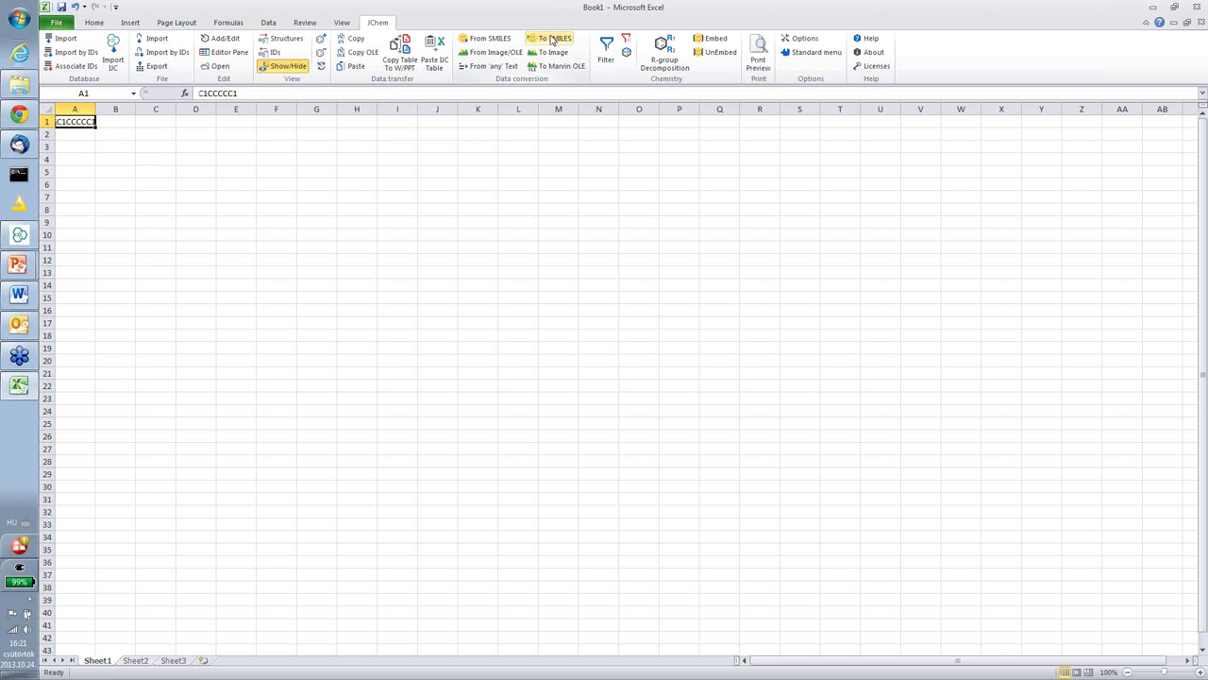
pyautogui.click(504, 39)
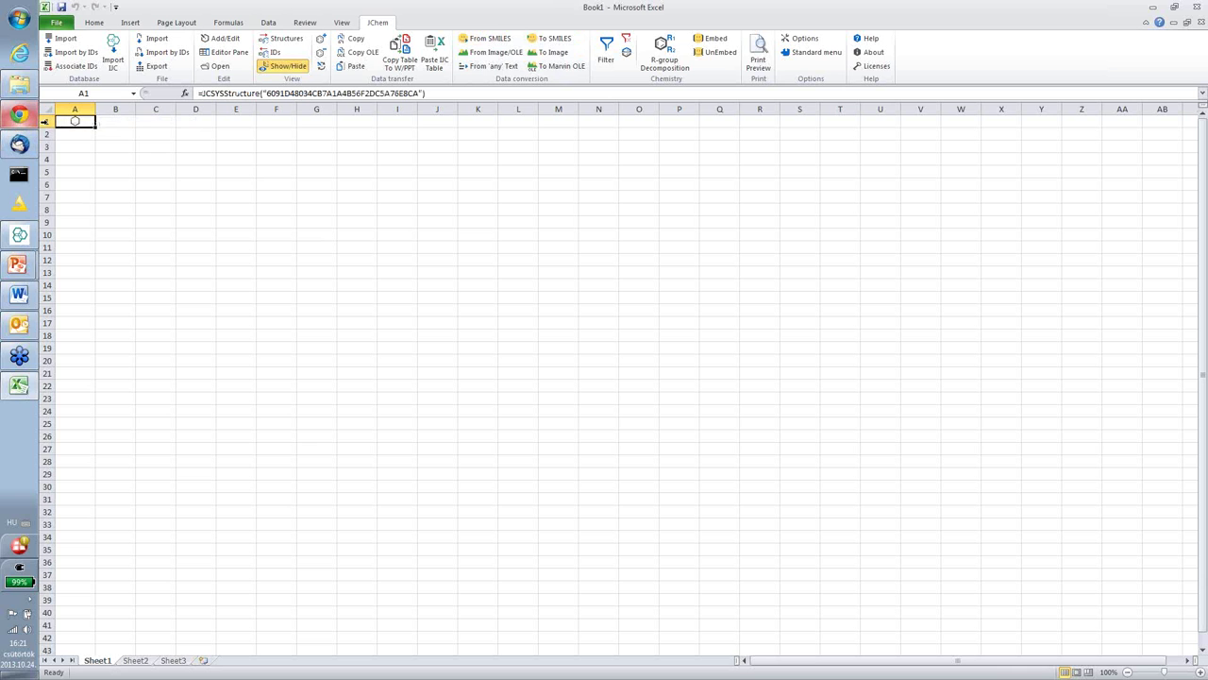
pyautogui.moveTo(49, 128); pyautogui.dragTo(49, 177)
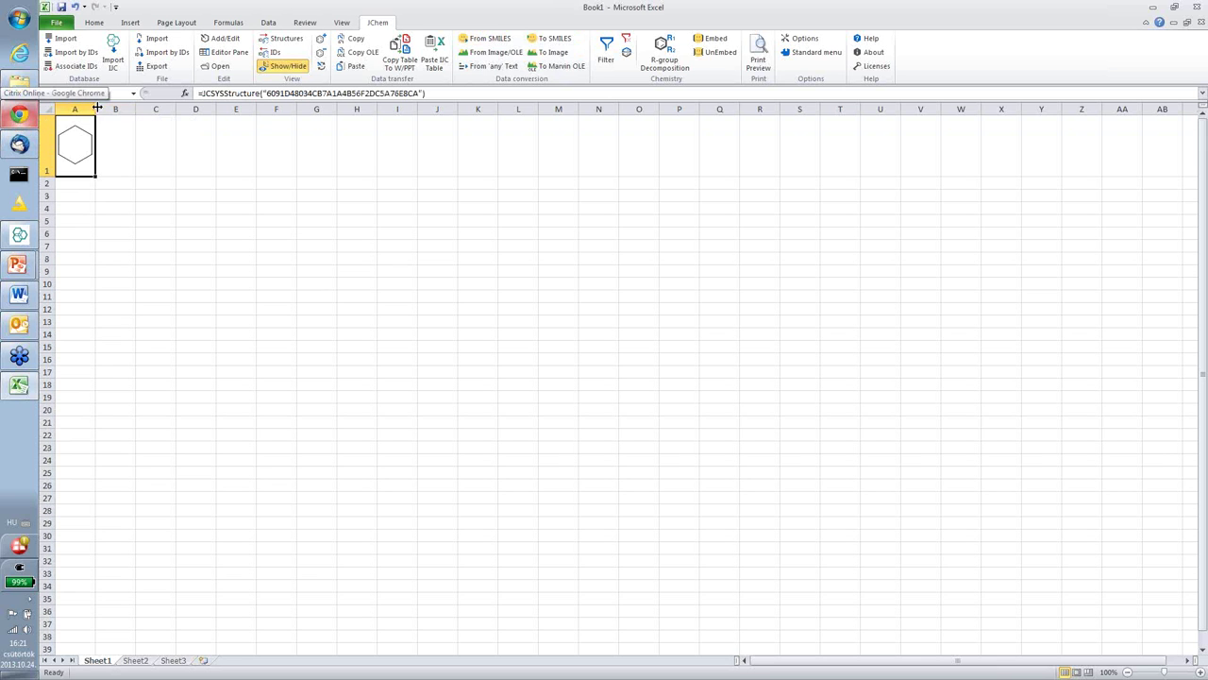
pyautogui.moveTo(95, 108); pyautogui.dragTo(123, 109)
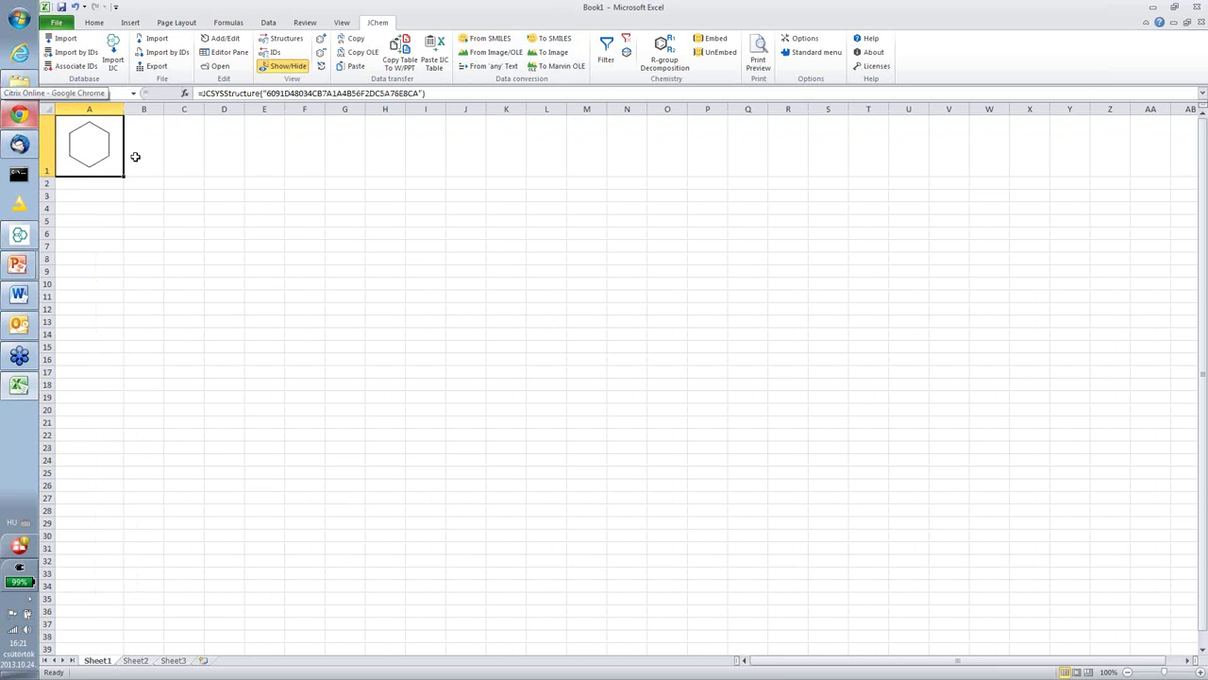
# Convert the A1 structure to an image and back to a structure, checking it in the structure editor
pyautogui.click(548, 52)
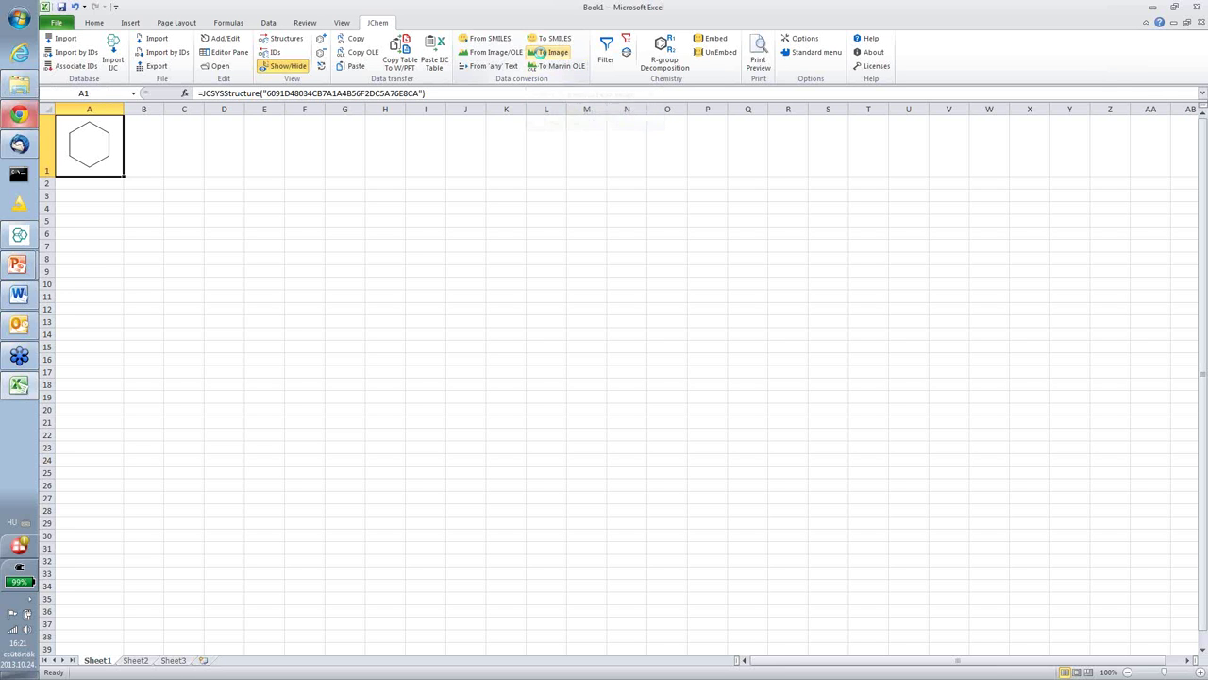
pyautogui.click(102, 142)
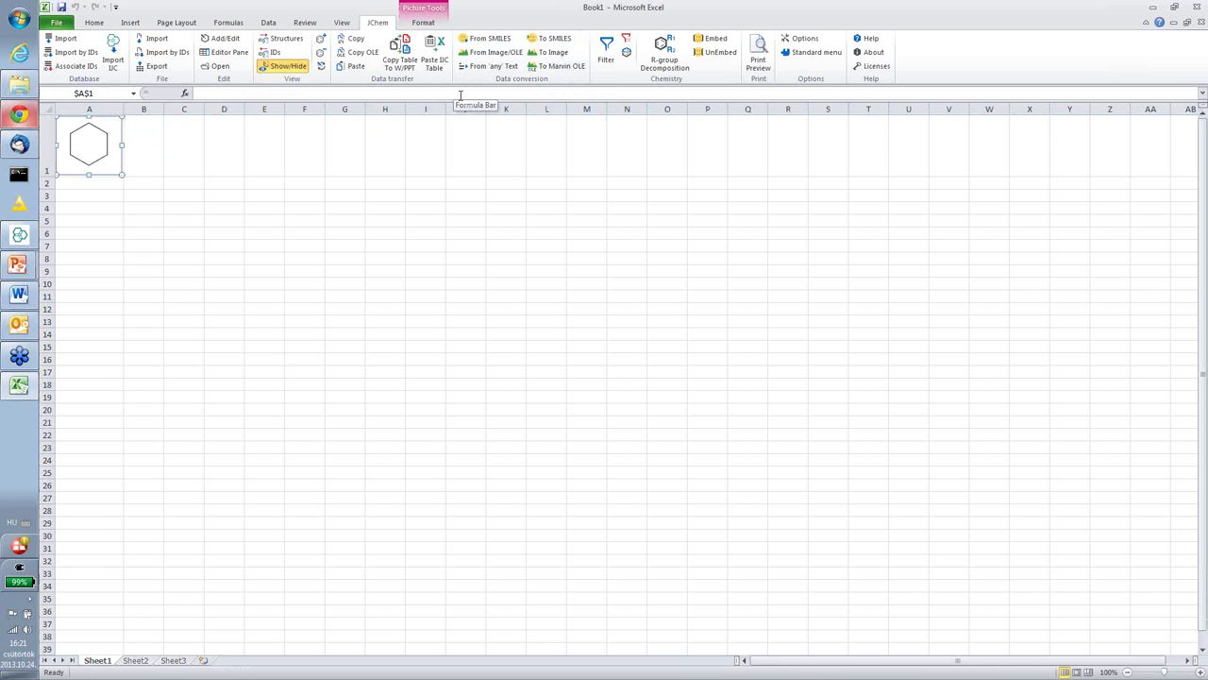
pyautogui.click(492, 54)
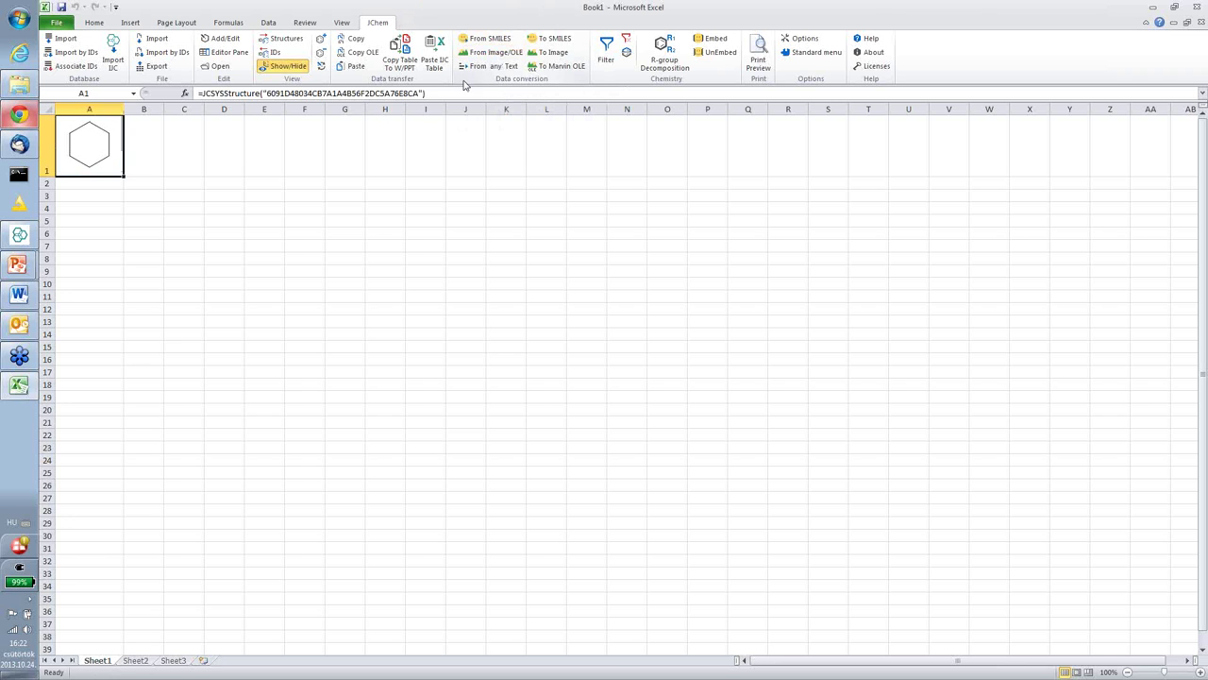
pyautogui.doubleClick(108, 144)
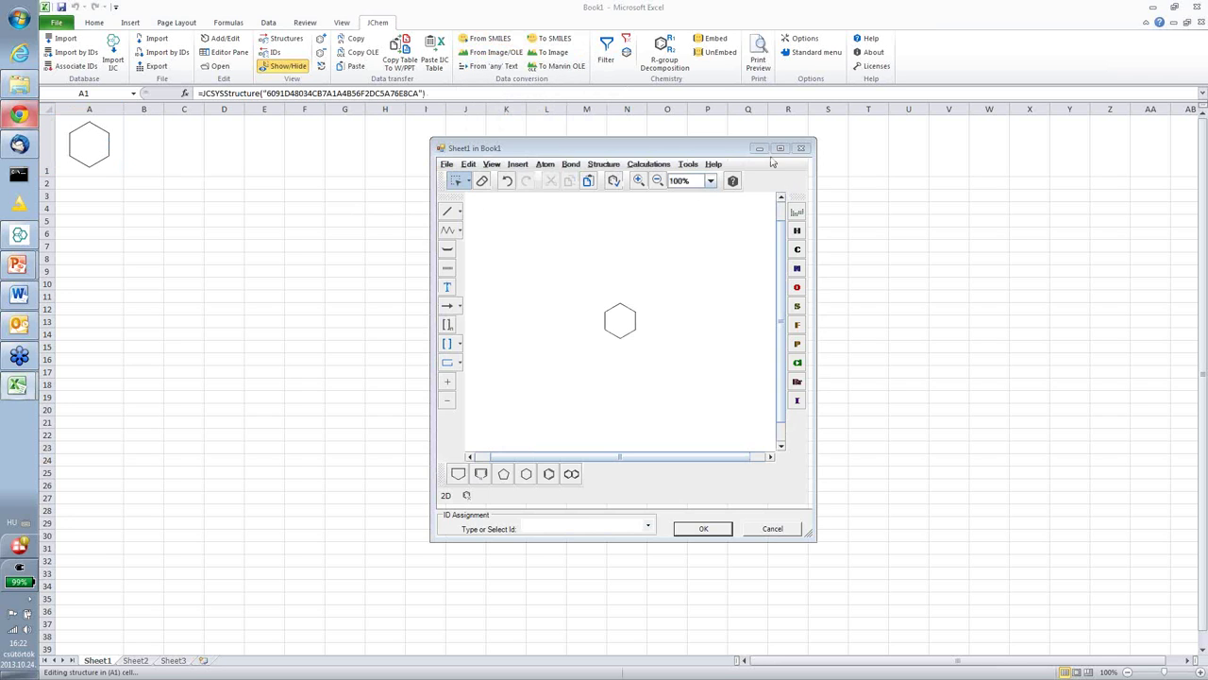
pyautogui.click(801, 149)
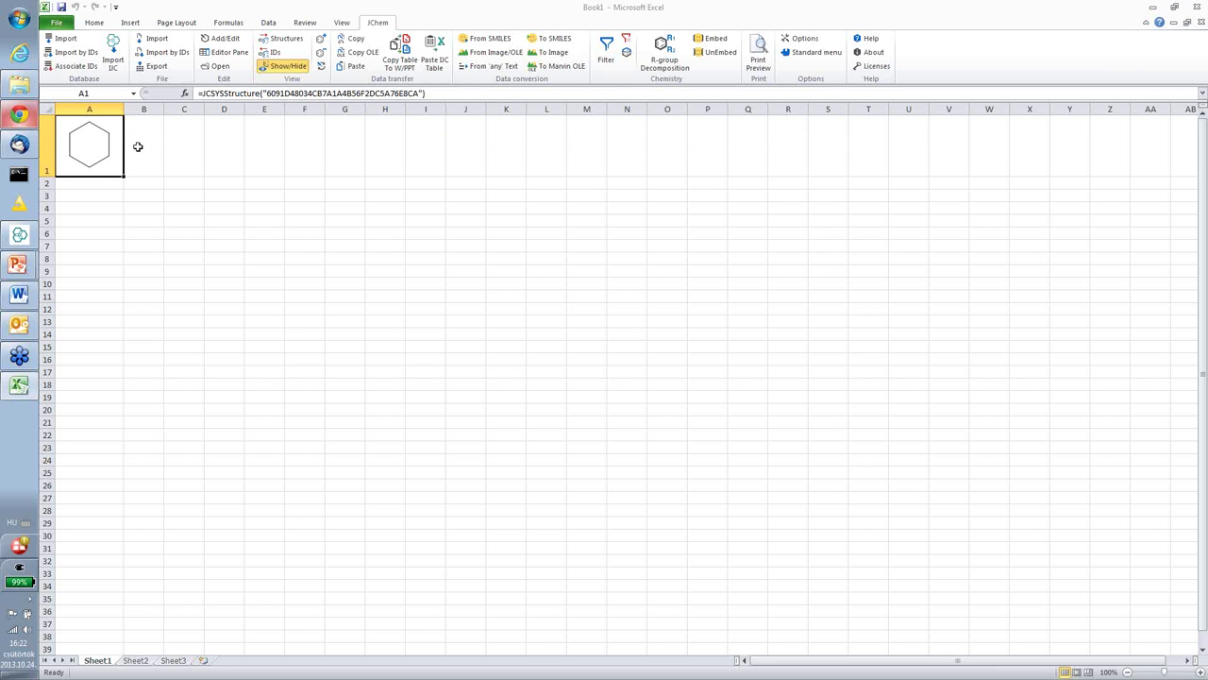
# Enter aspirin in cell B1 and convert the name to a structure with From 'any' Text
pyautogui.click(137, 148)
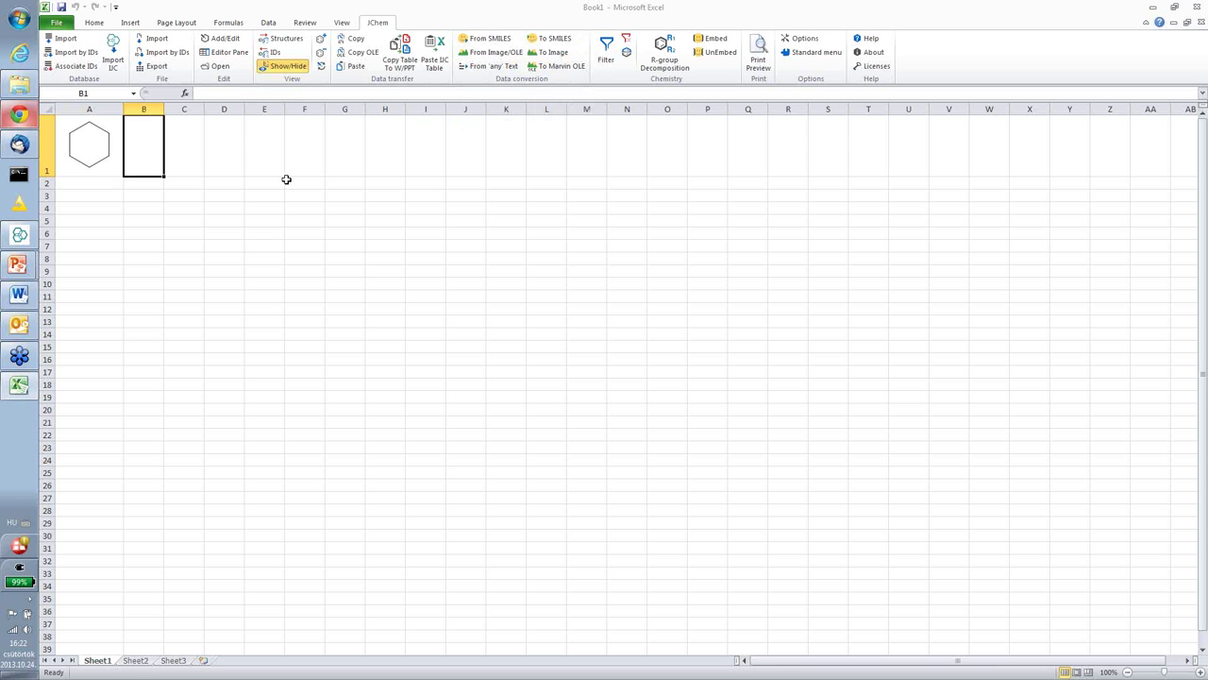
pyautogui.write('aspirin')
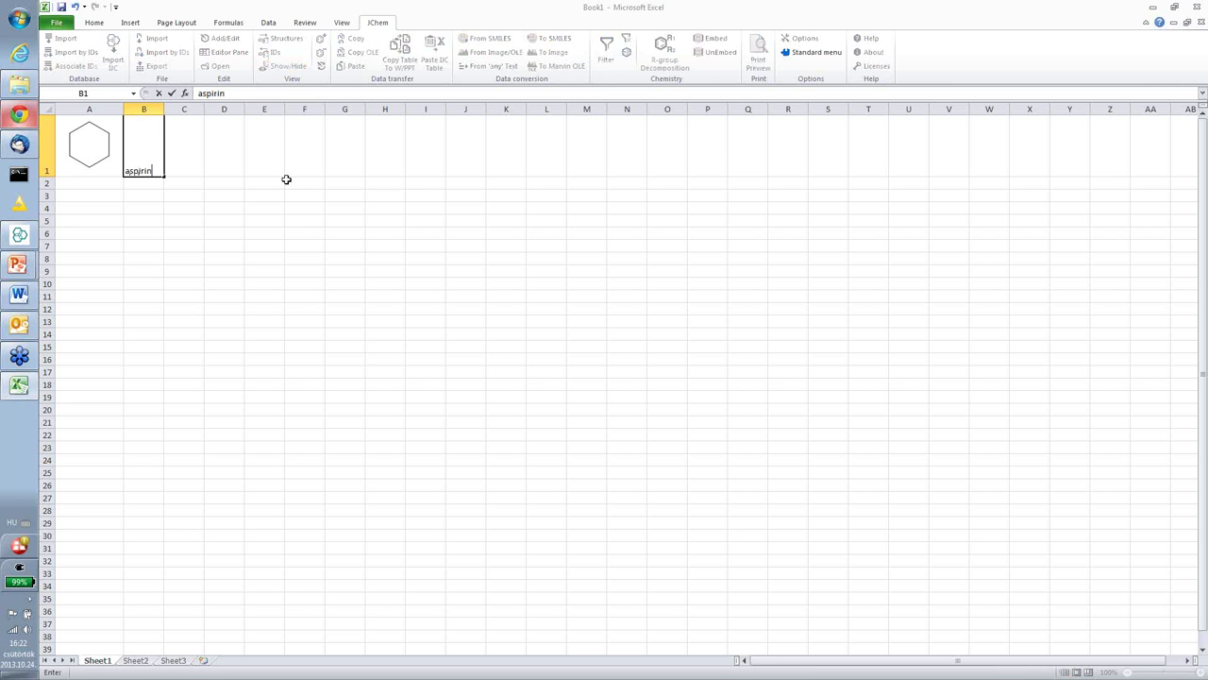
pyautogui.click(192, 158)
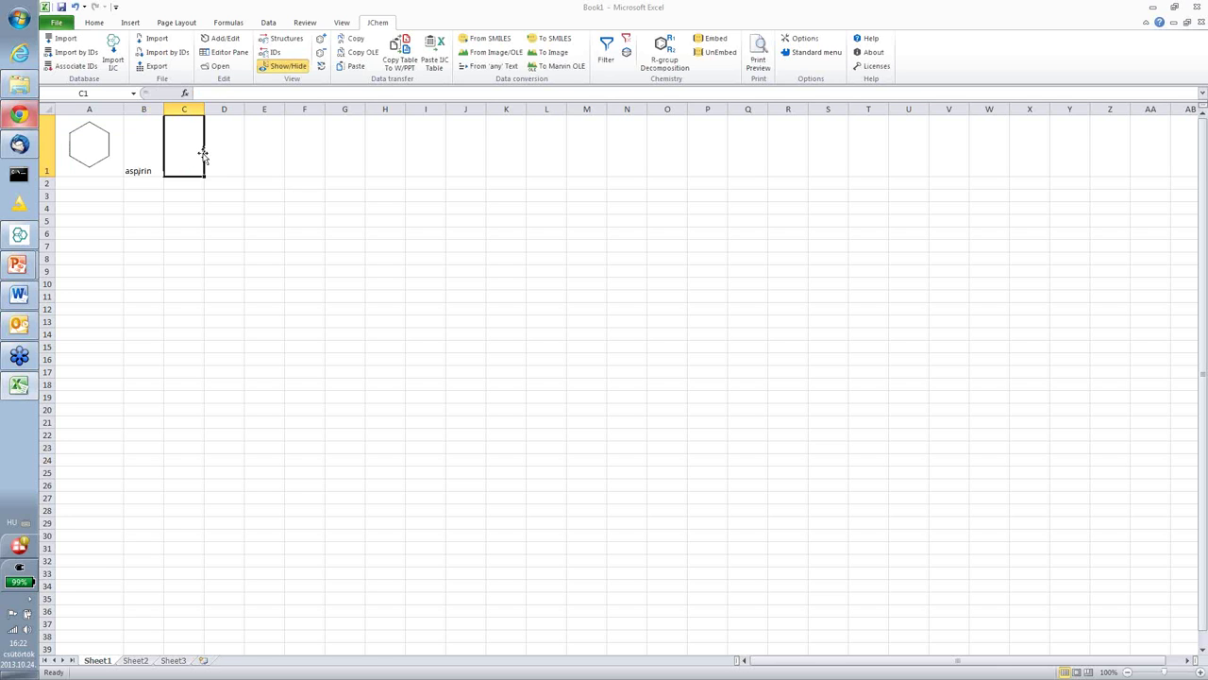
pyautogui.click(144, 155)
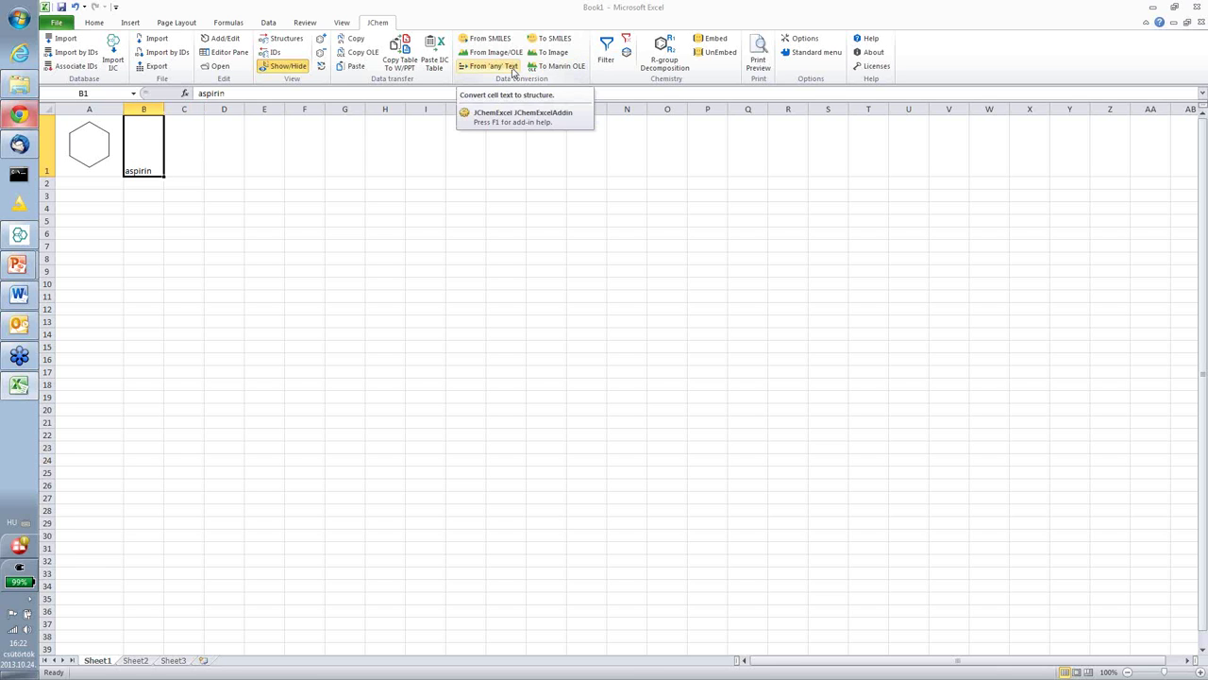
pyautogui.click(514, 68)
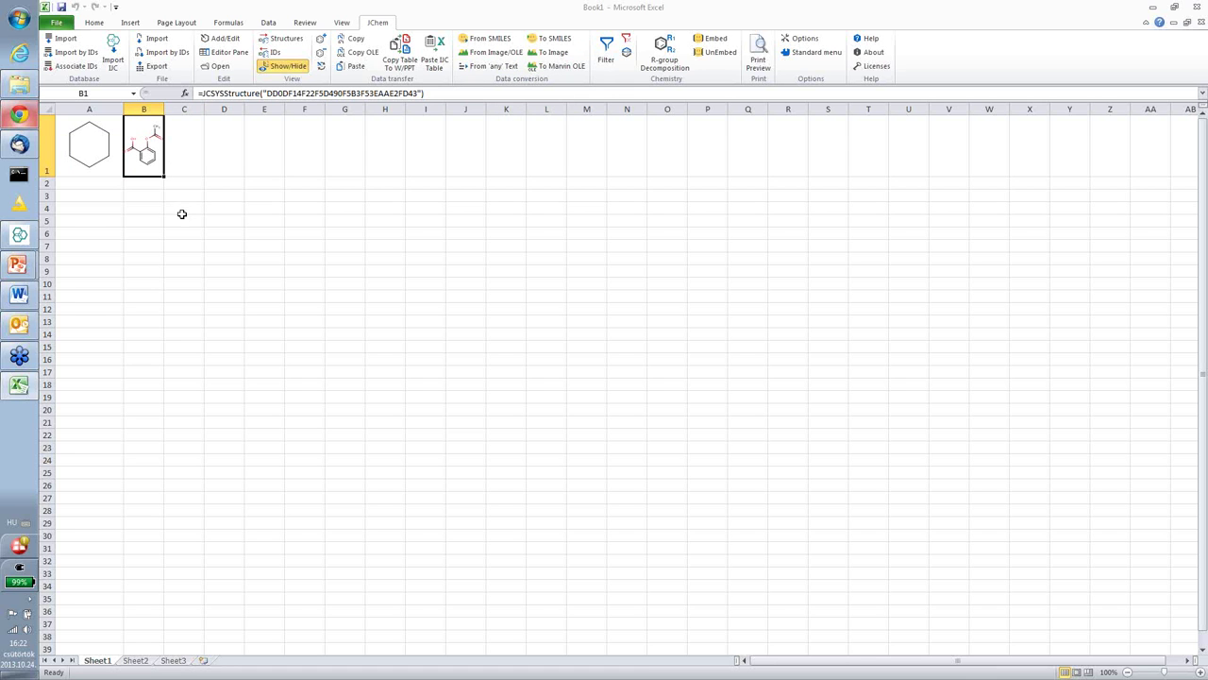
pyautogui.click(136, 661)
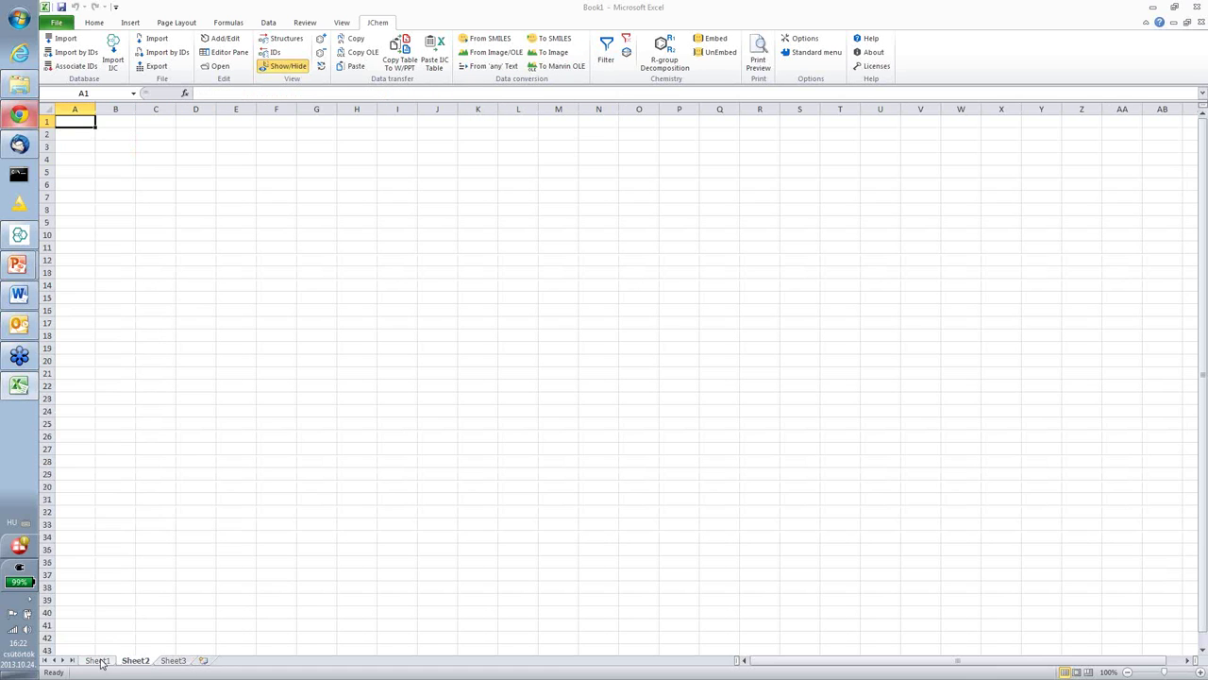
pyautogui.click(97, 660)
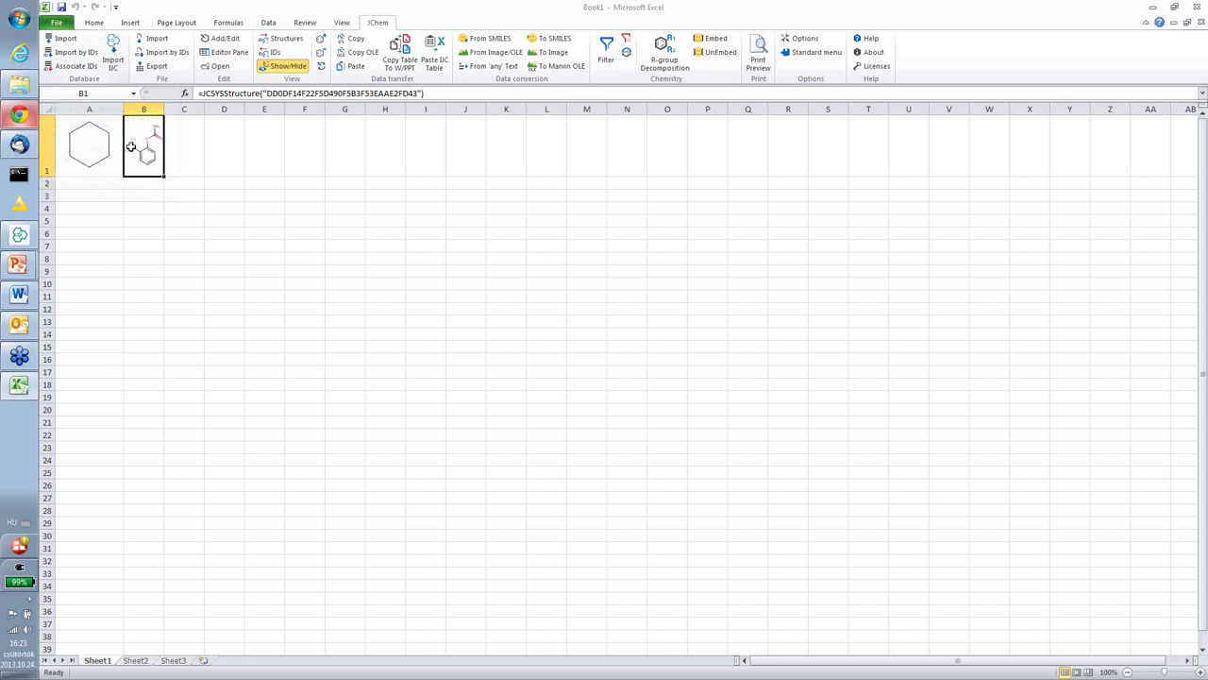
# Enter the compound ID 376 in A3, turn it into its database structure with Associate IDs, and enlarge row 3
pyautogui.click(107, 185)
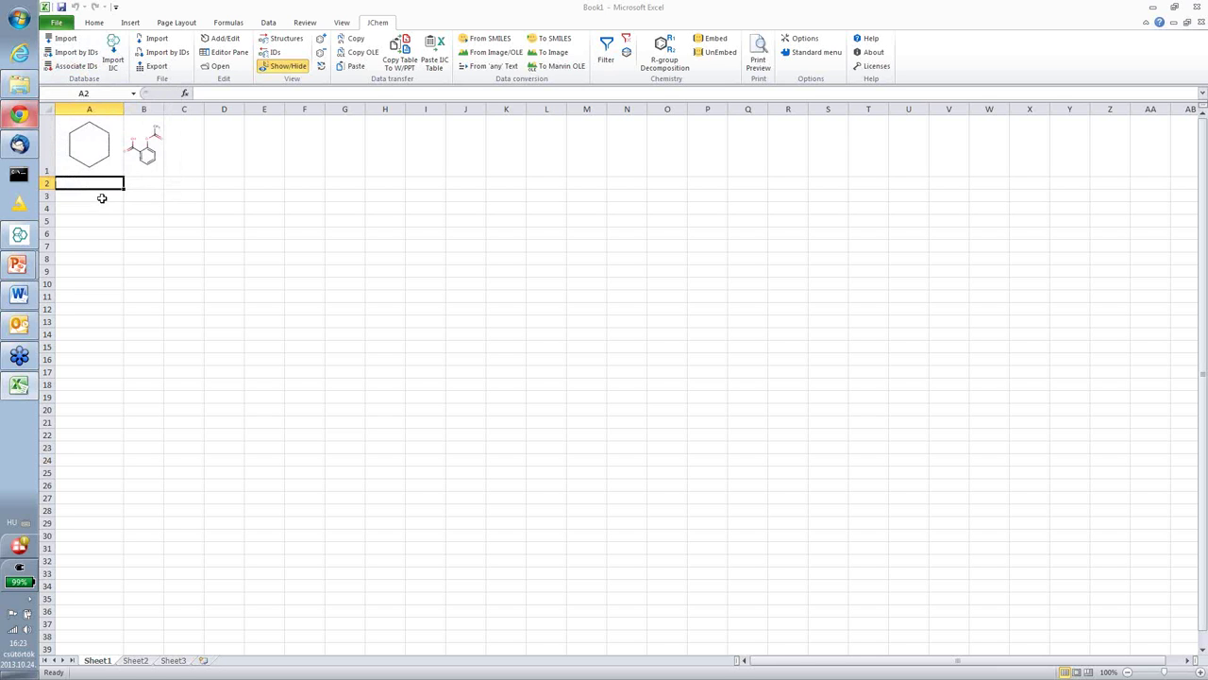
pyautogui.click(98, 196)
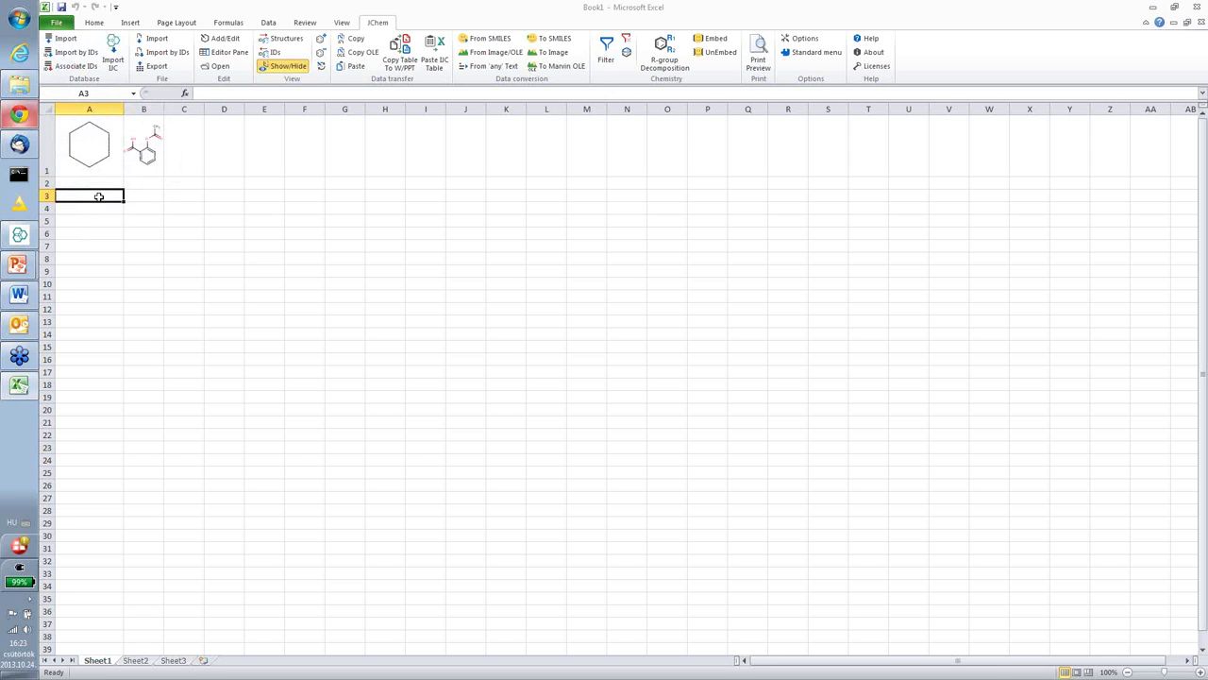
pyautogui.write('376')
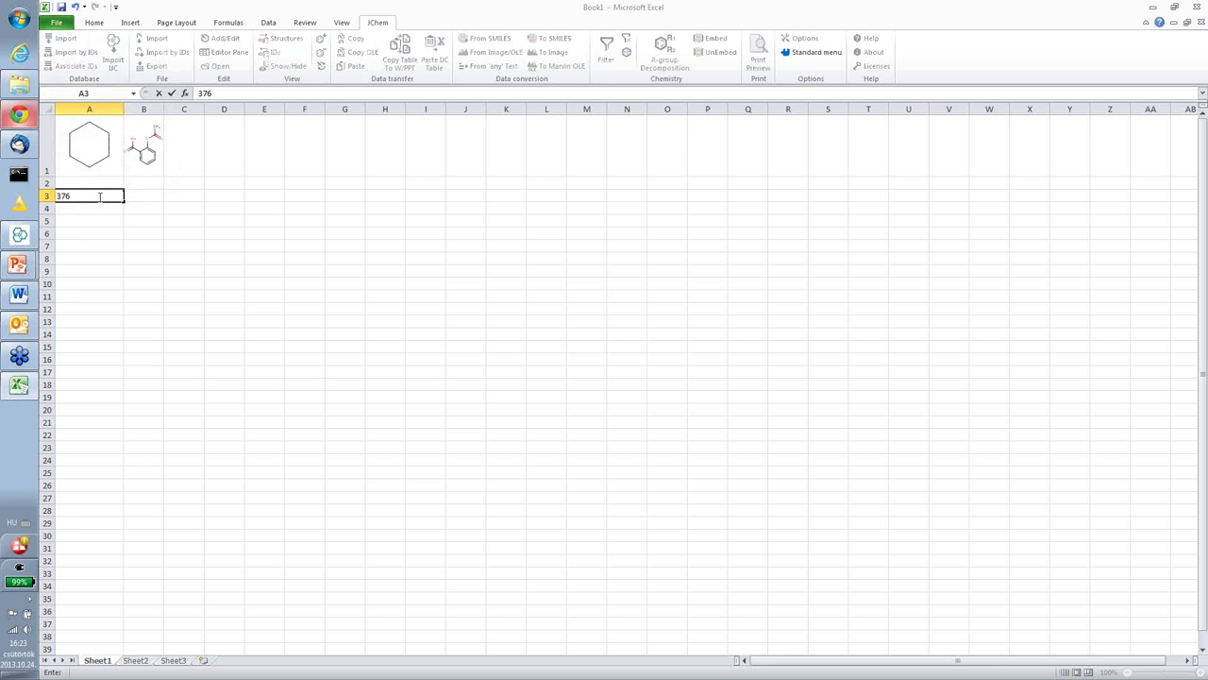
pyautogui.press('Return')
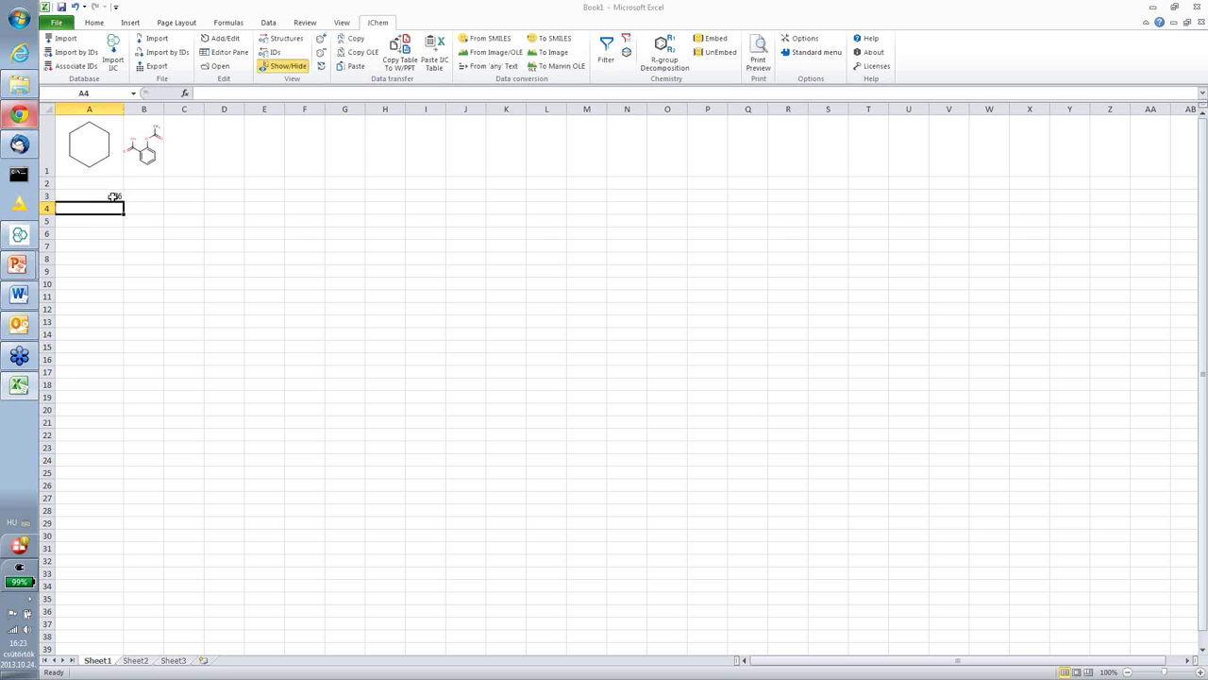
pyautogui.click(113, 196)
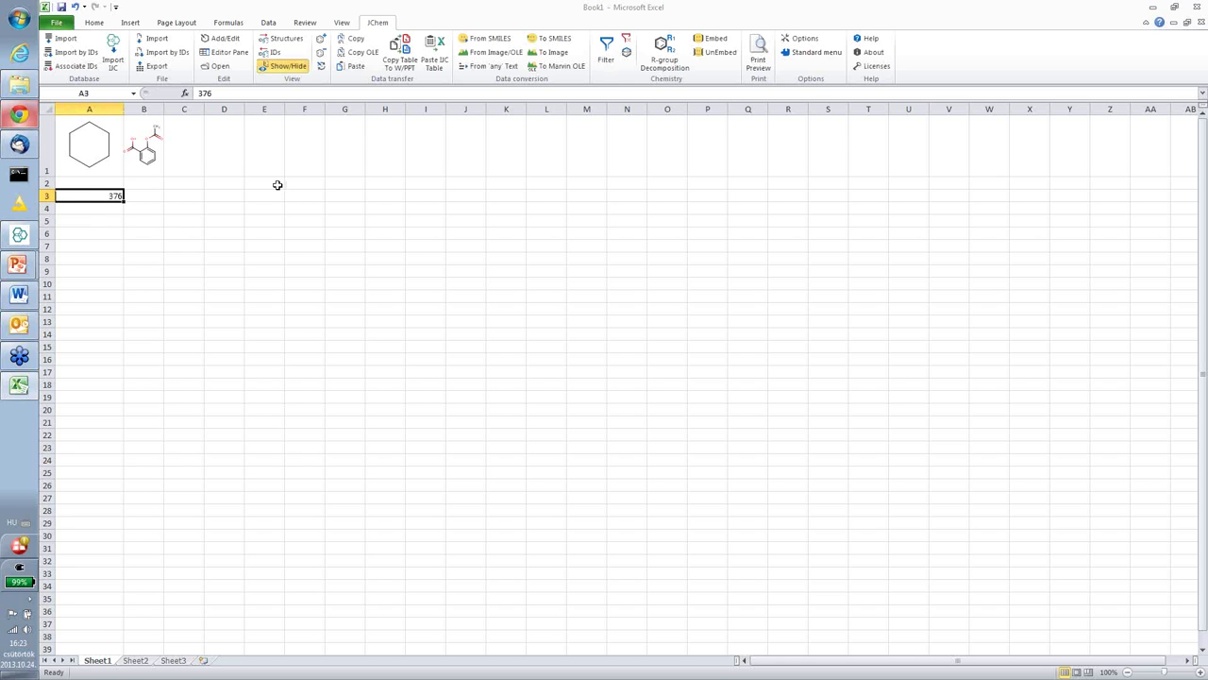
pyautogui.click(78, 70)
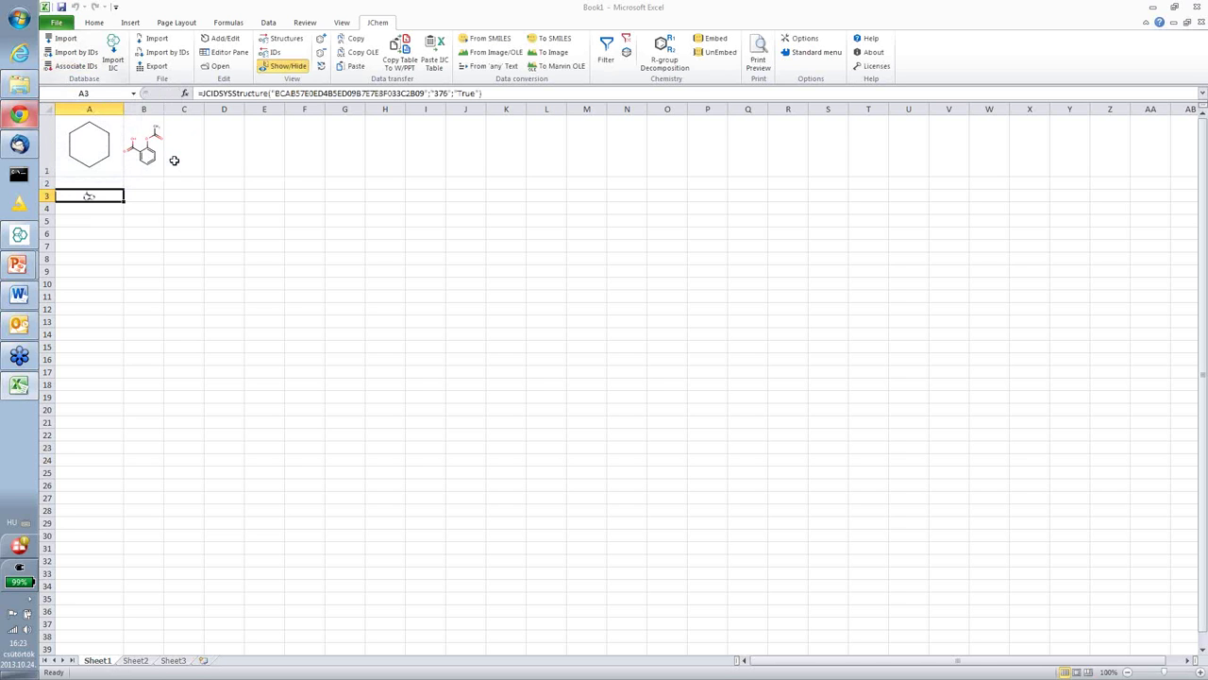
pyautogui.moveTo(47, 202); pyautogui.dragTo(47, 249)
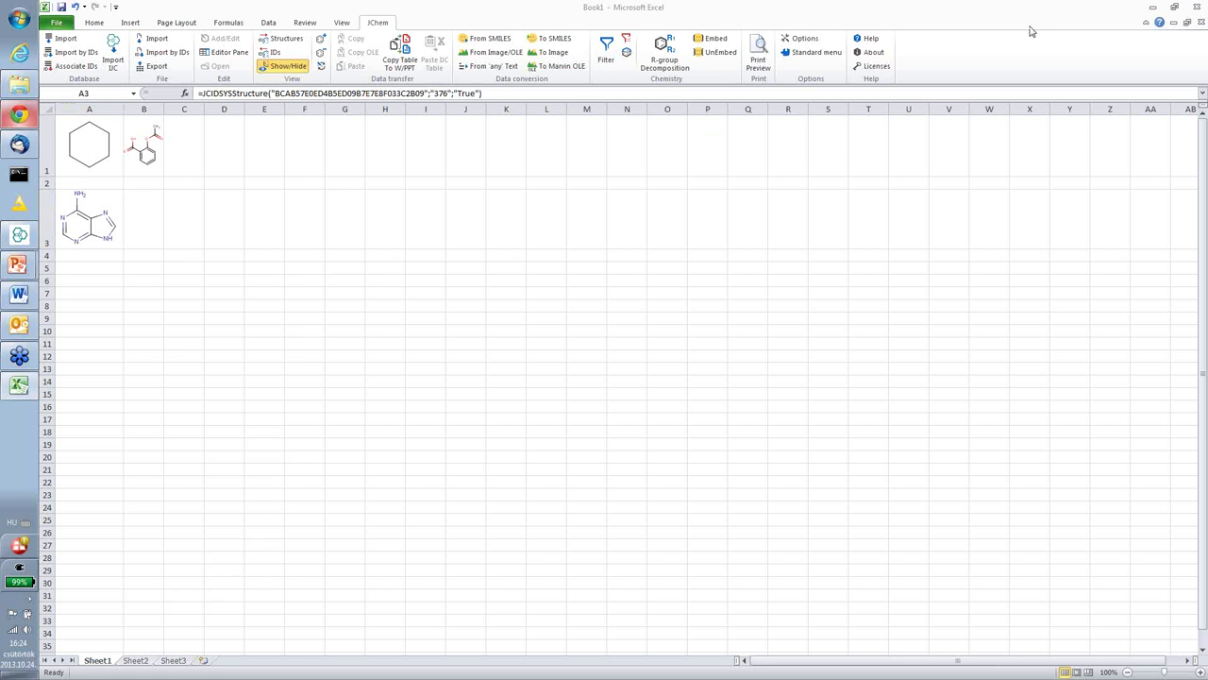
# Minimize the Book1 workbook window inside Excel
pyautogui.click(1172, 24)
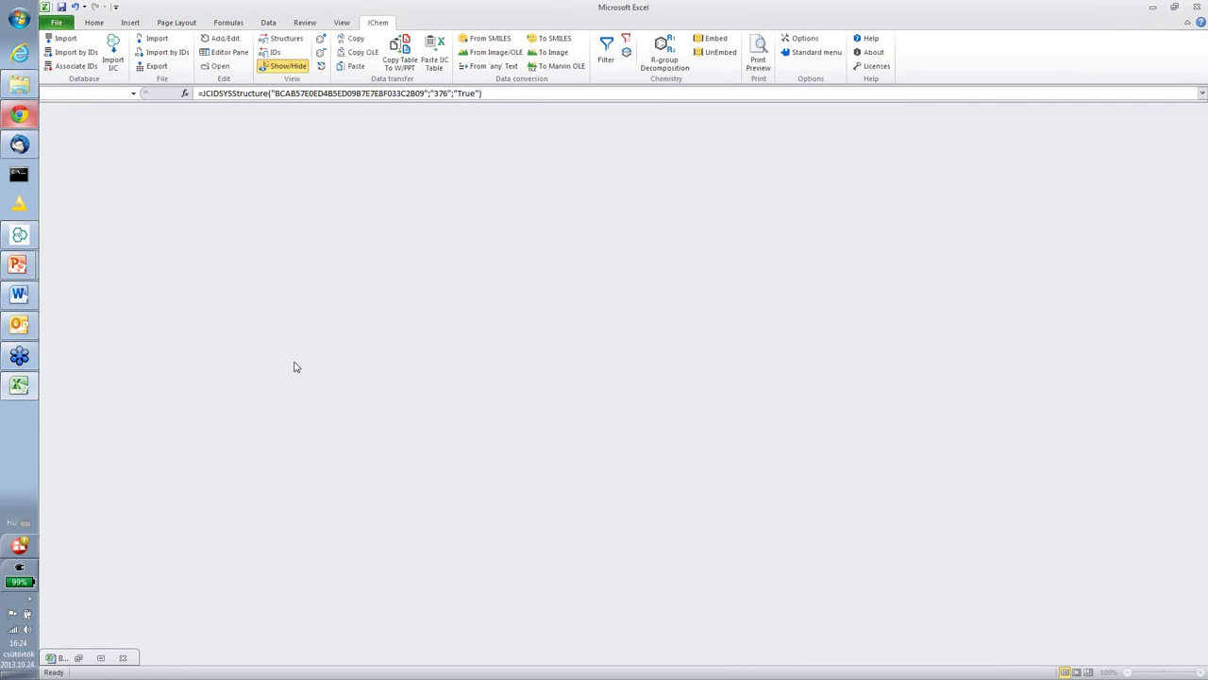
# Open Book1.xlsx from the Desktop folder in Excel and maximize its workbook window
pyautogui.click(18, 86)
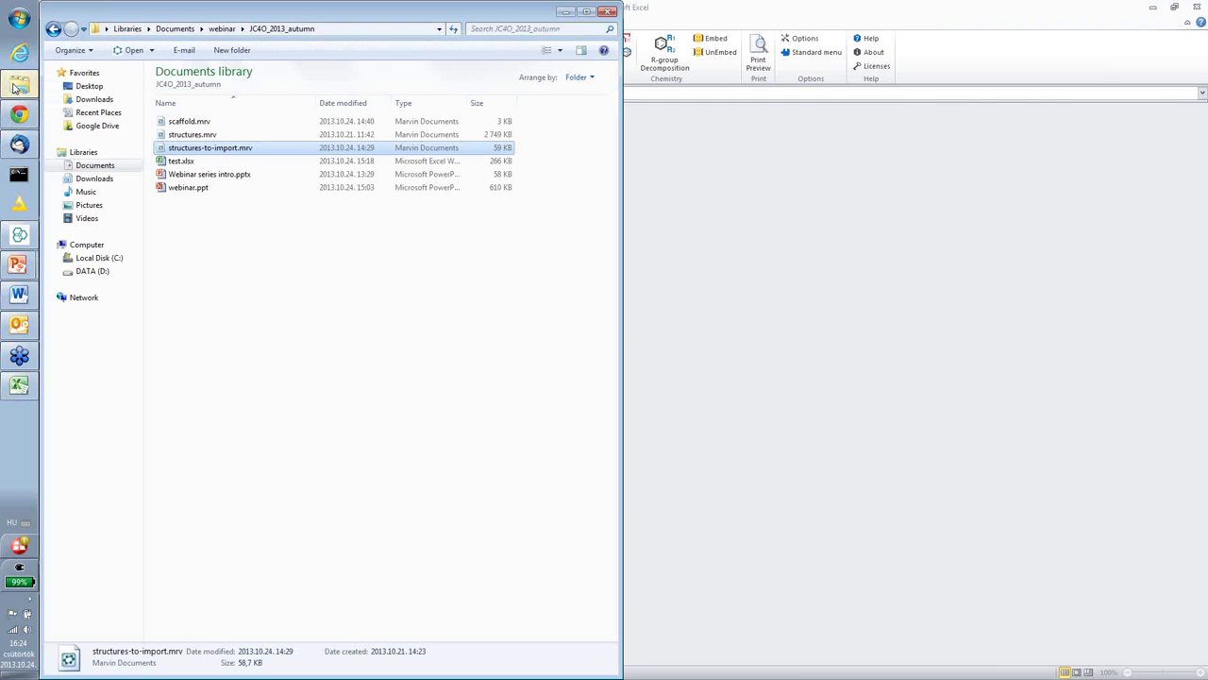
pyautogui.click(89, 86)
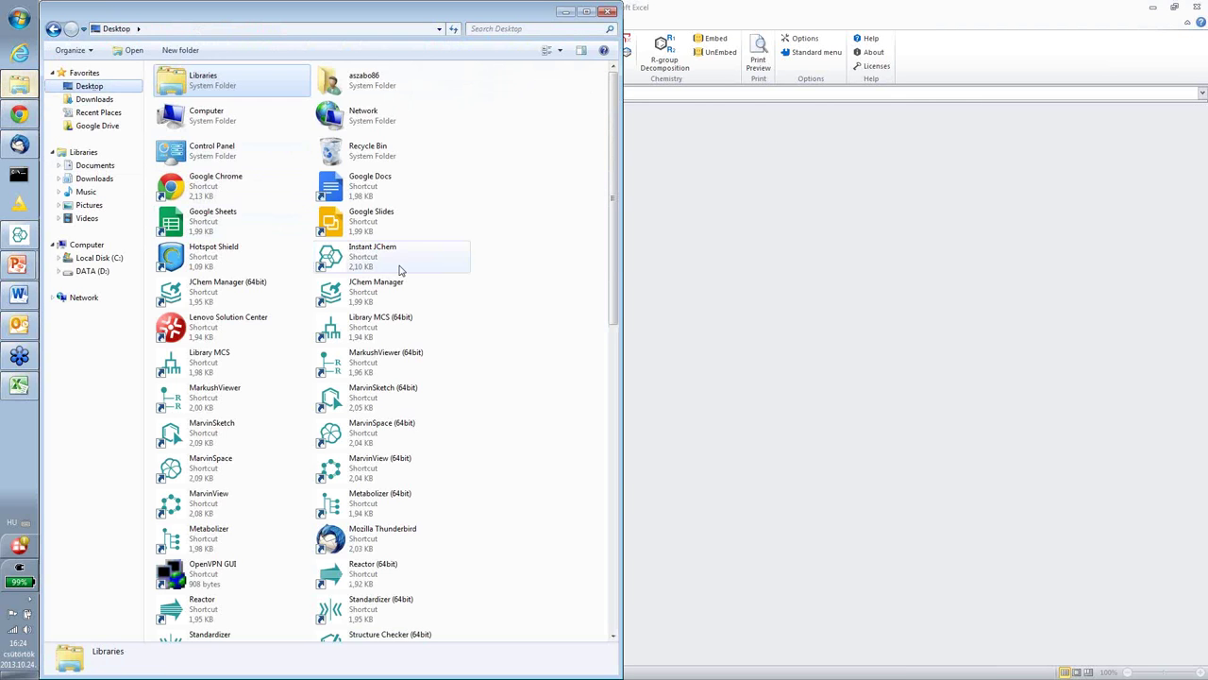
pyautogui.moveTo(618, 259); pyautogui.dragTo(601, 601)
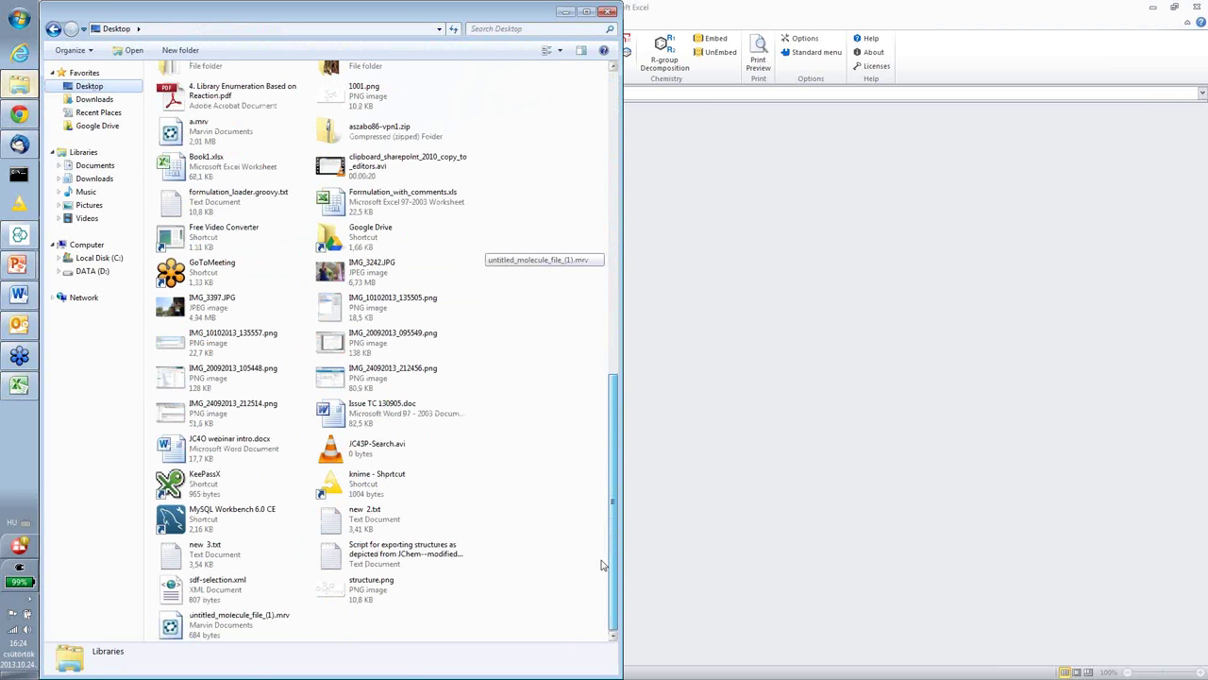
pyautogui.scroll(1, 396, 406)
pyautogui.click(205, 219)
pyautogui.moveTo(206, 219); pyautogui.dragTo(812, 276)
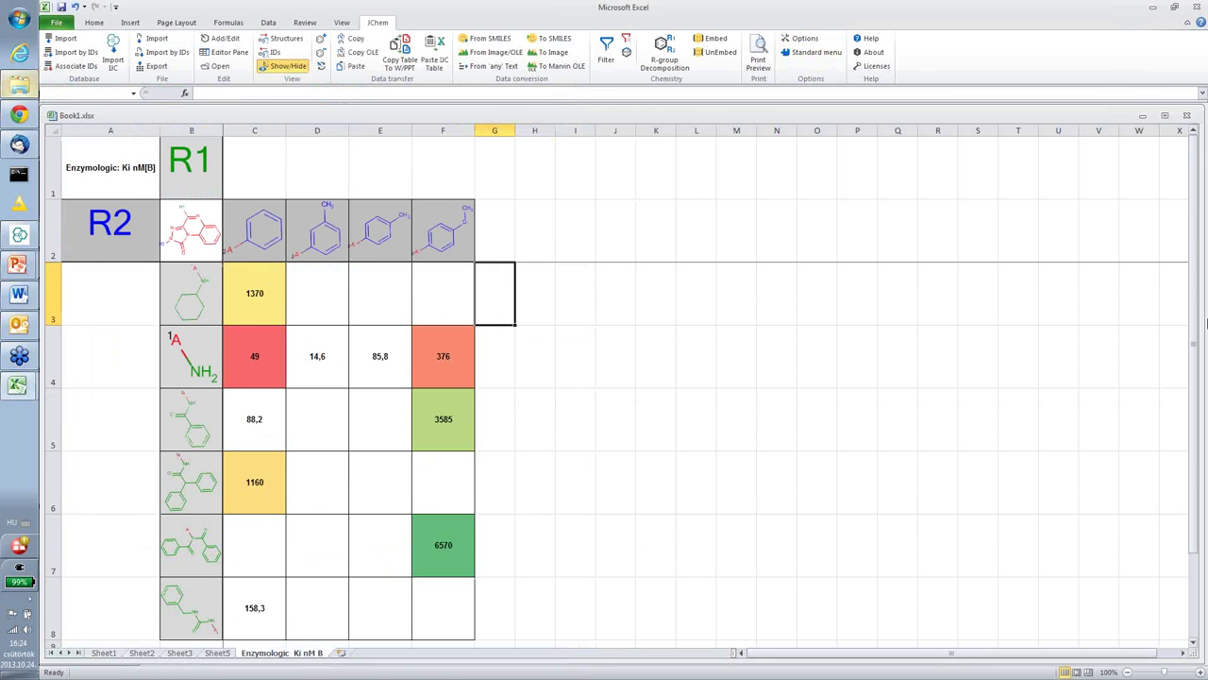
pyautogui.click(1164, 117)
# Copy the whole Enzymologic Ki nM B SAR table with Copy Table To W/PPT
pyautogui.click(446, 593)
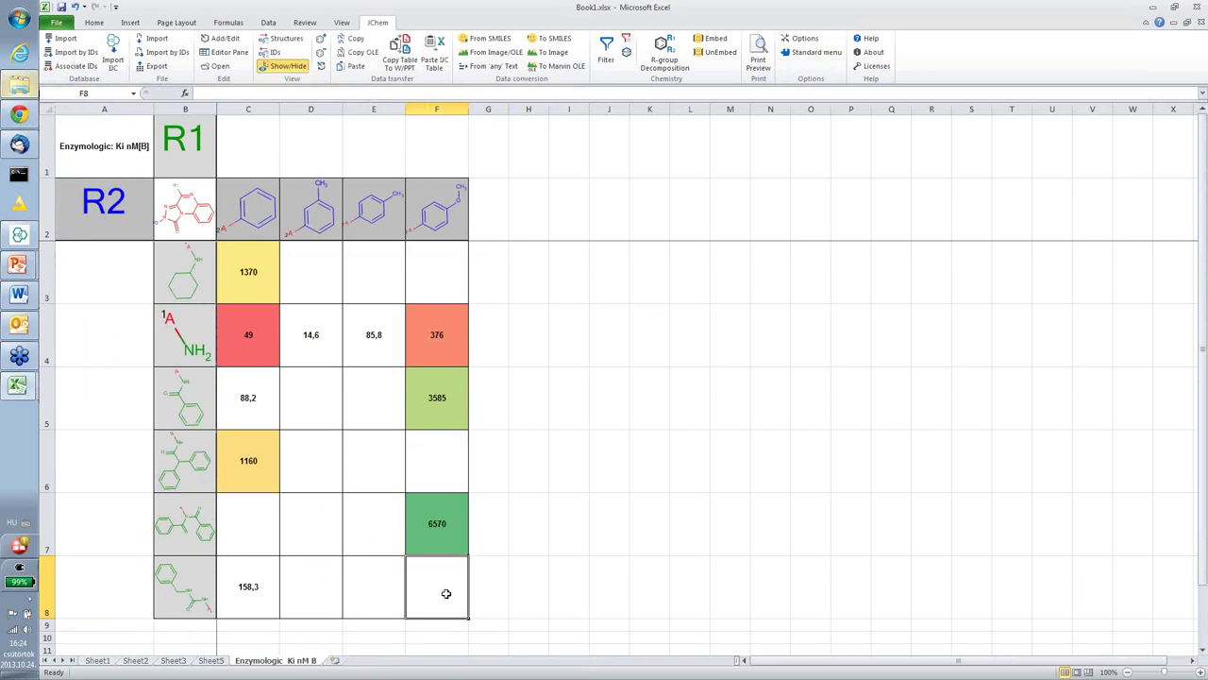
pyautogui.hotkey('ctrl', 'a')
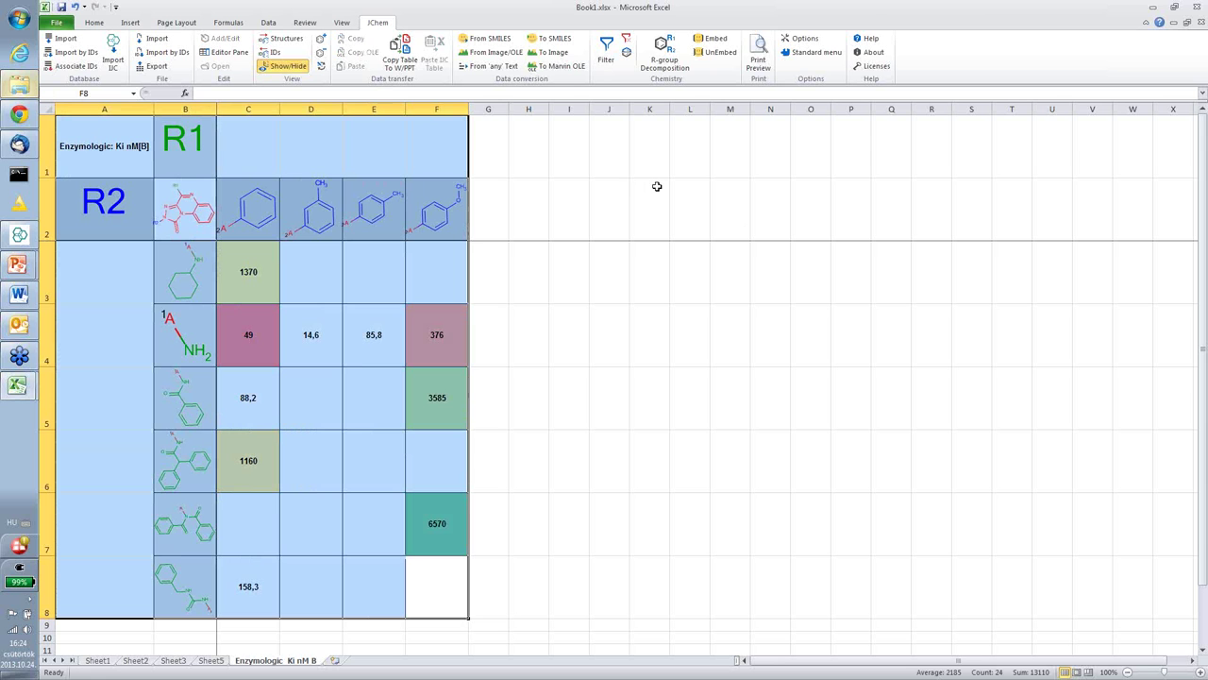
pyautogui.click(406, 59)
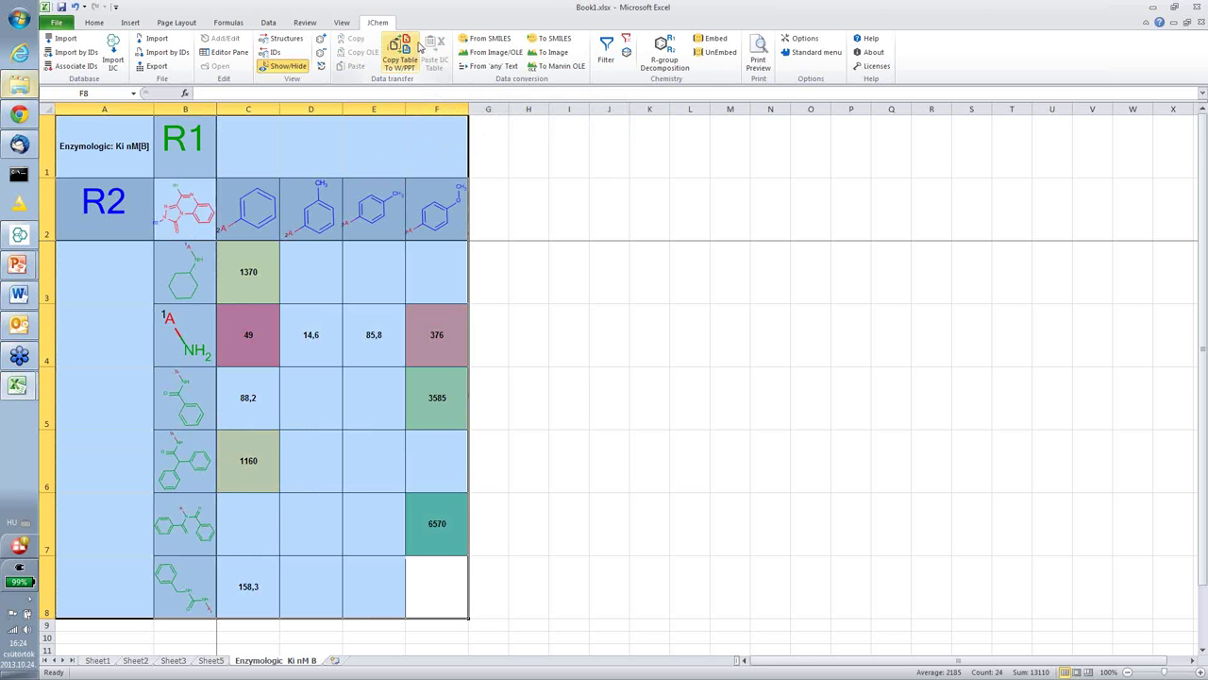
pyautogui.click(398, 52)
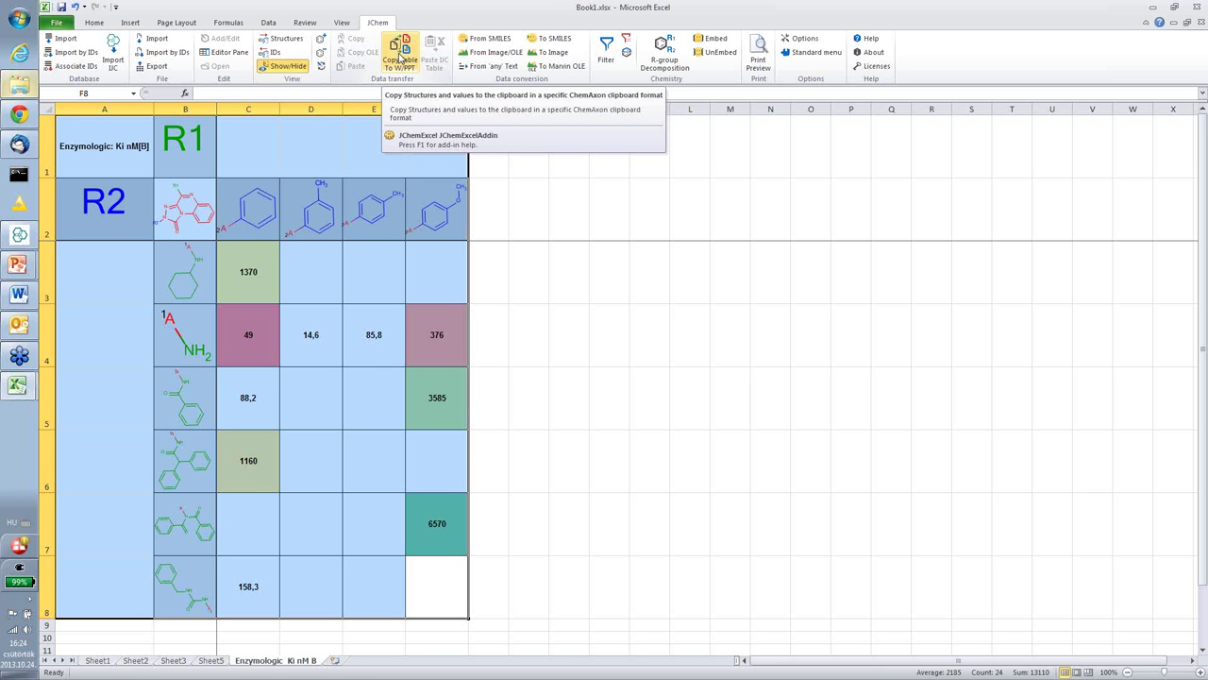
pyautogui.click(400, 59)
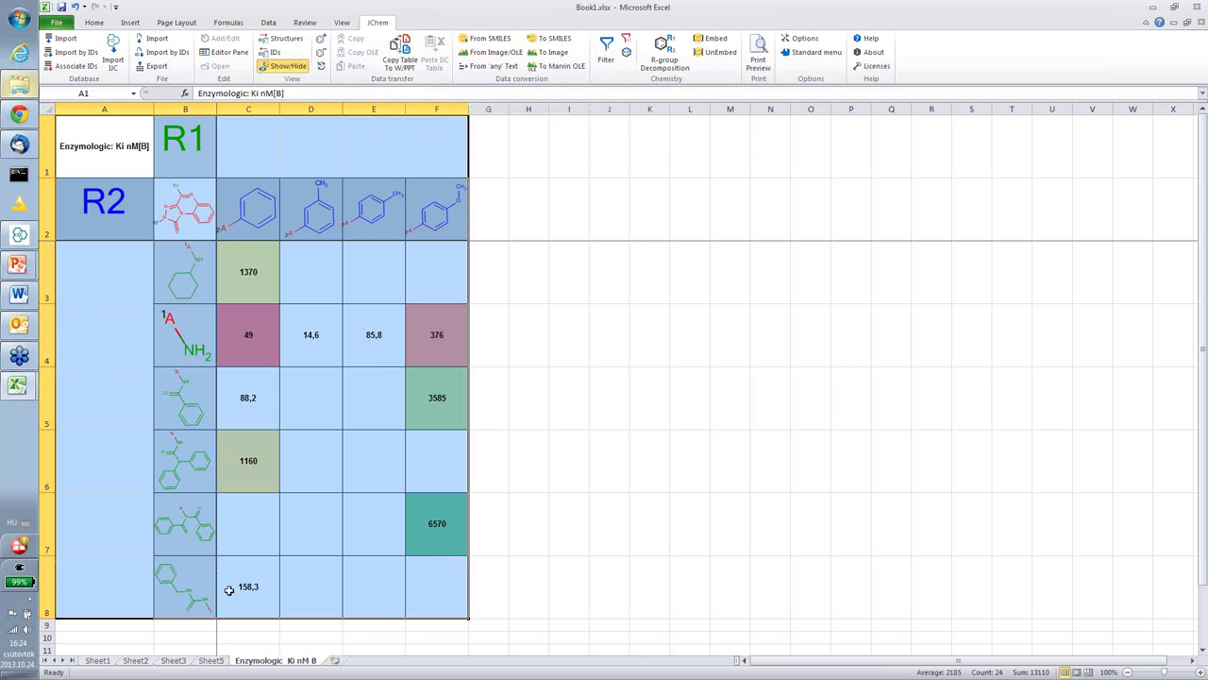
# Switch to Presentation1 in PowerPoint and insert the copied SAR table on the slide with JChem's Paste Table
pyautogui.moveTo(19, 266)
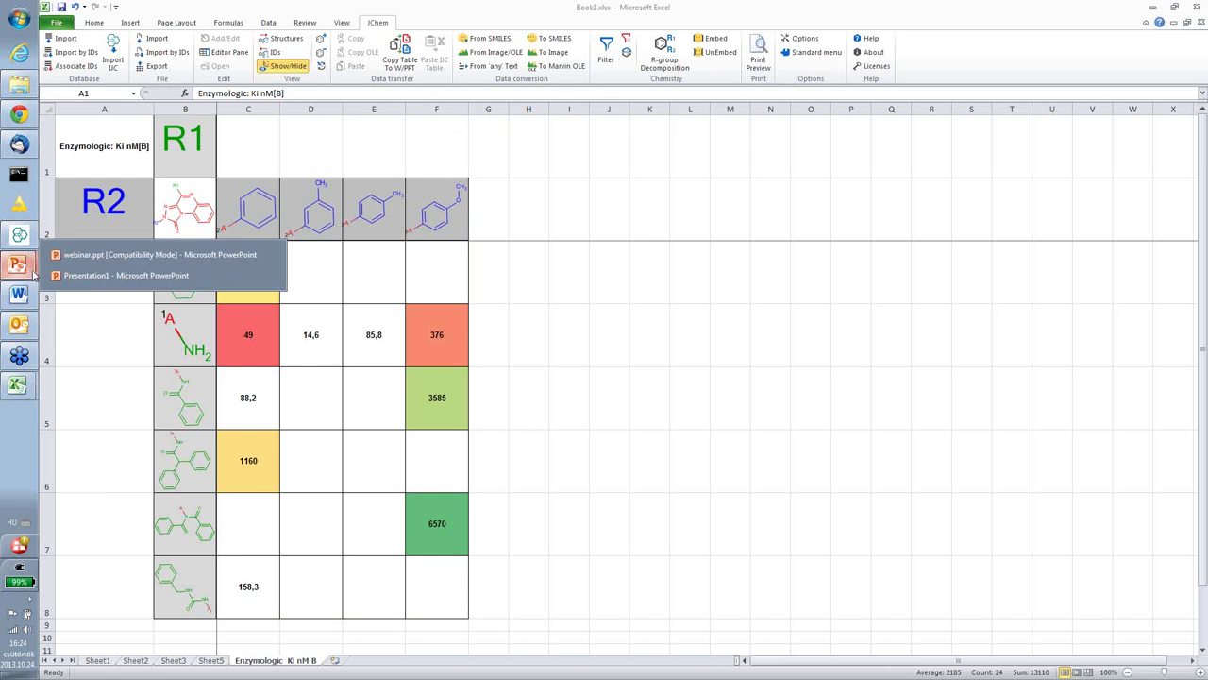
pyautogui.click(95, 278)
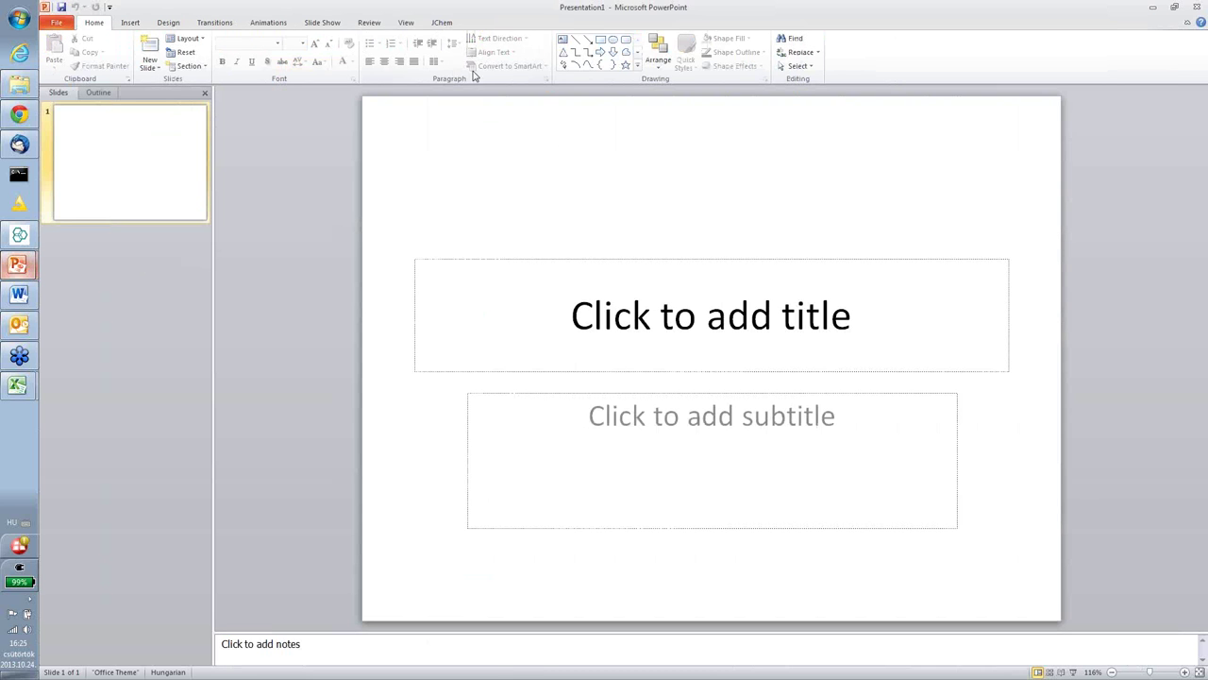
pyautogui.click(441, 24)
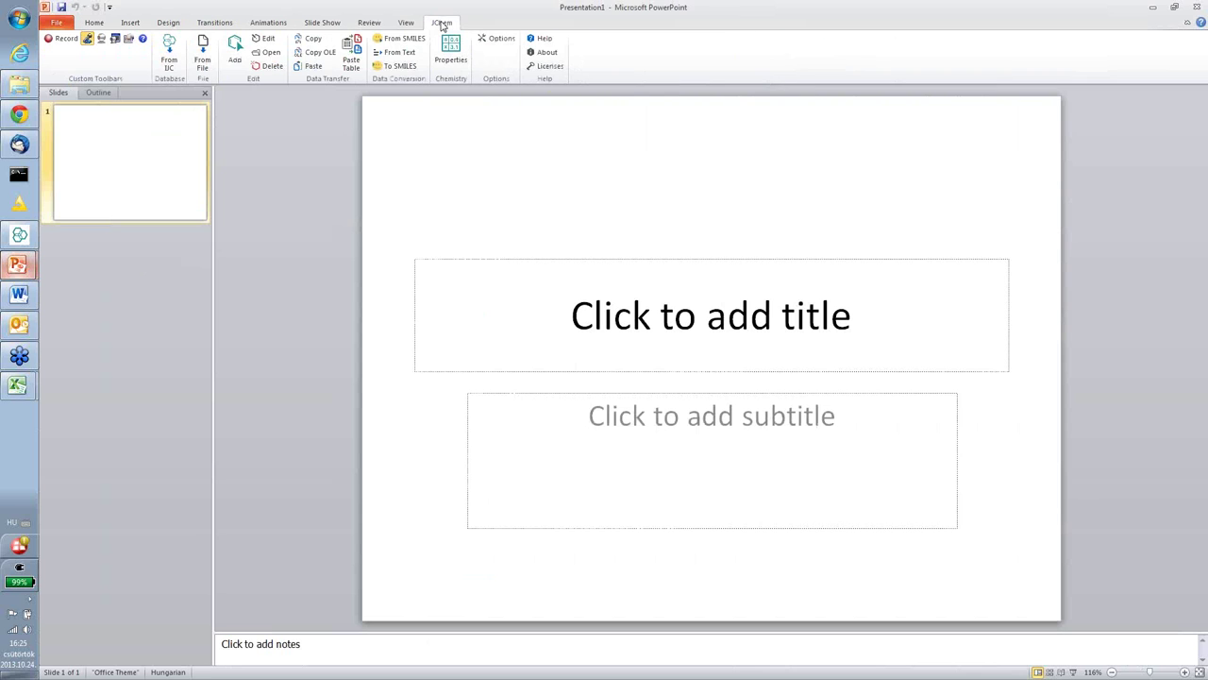
pyautogui.click(352, 55)
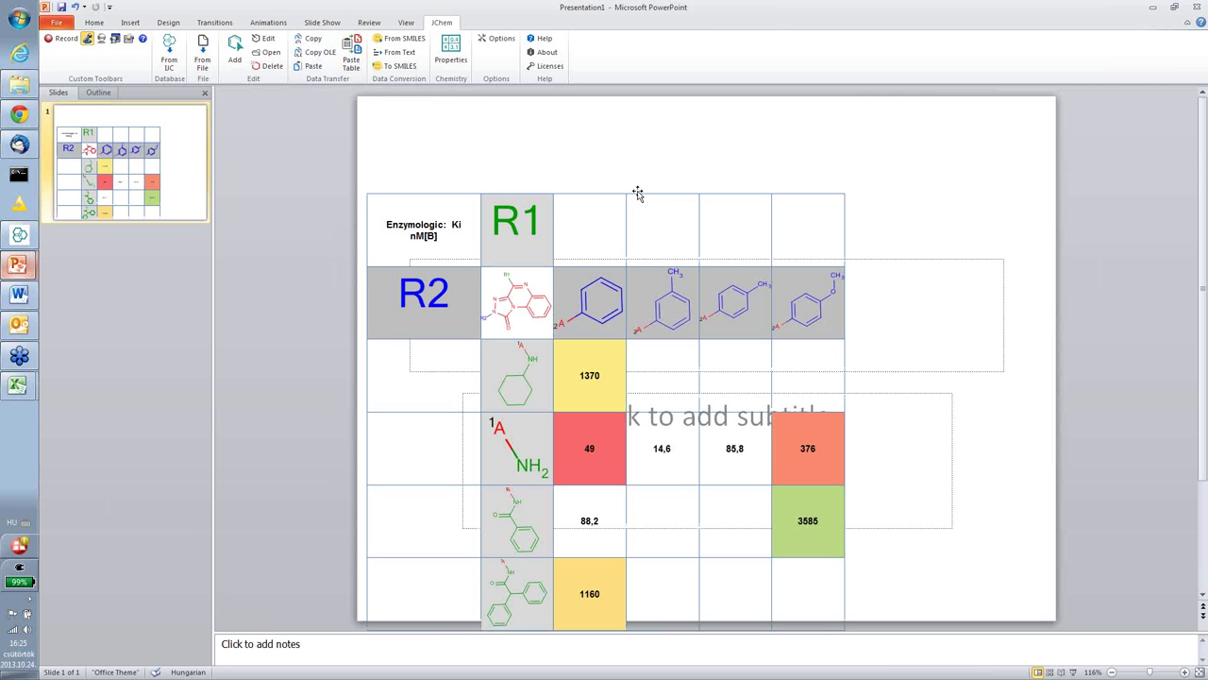
# Shrink and reposition the SAR table so that all its rows fit within the slide
pyautogui.click(639, 191)
pyautogui.moveTo(638, 190); pyautogui.dragTo(710, 107)
pyautogui.moveTo(917, 111); pyautogui.dragTo(769, 209)
pyautogui.moveTo(682, 206); pyautogui.dragTo(715, 113)
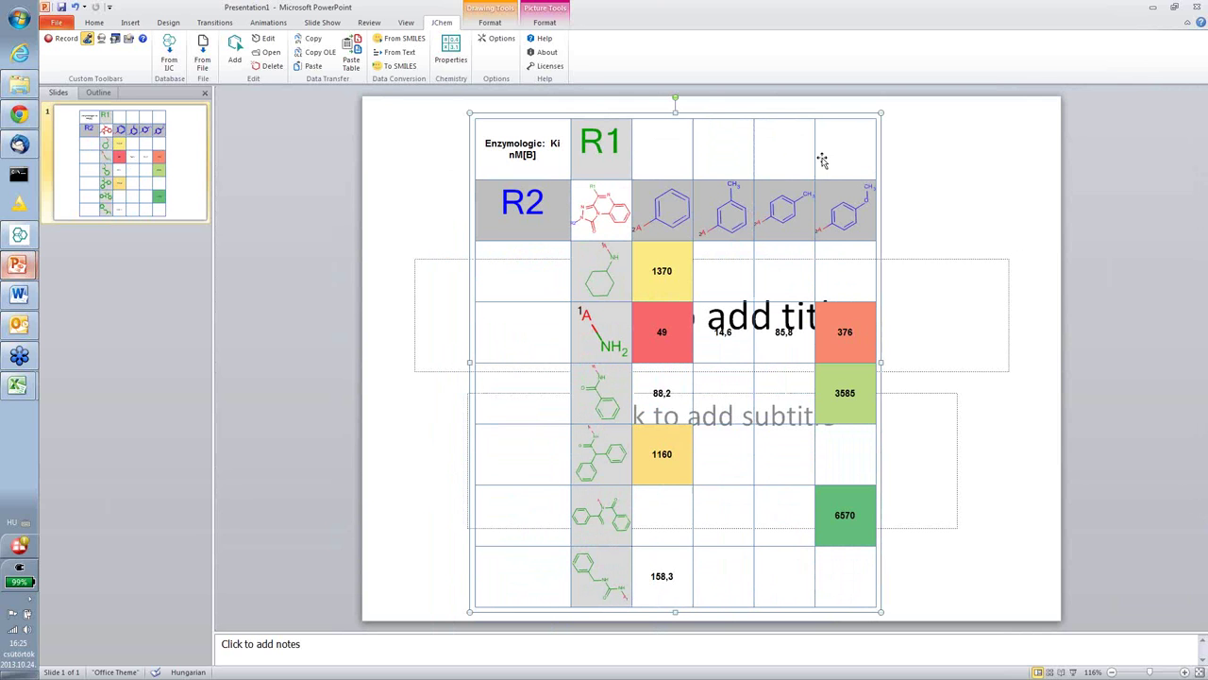
pyautogui.moveTo(778, 114); pyautogui.dragTo(696, 114)
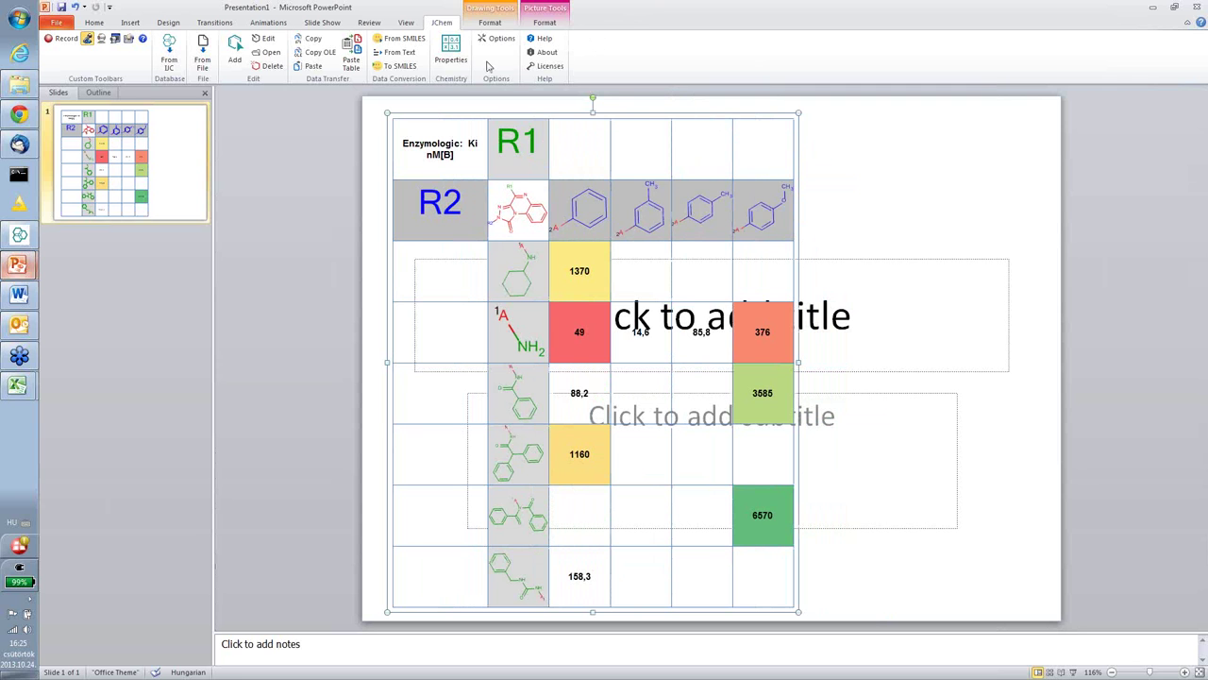
# Bring up Document1 in Word, switch to Instant JChem and start the personal server for the localdb schema
pyautogui.moveTo(28, 302)
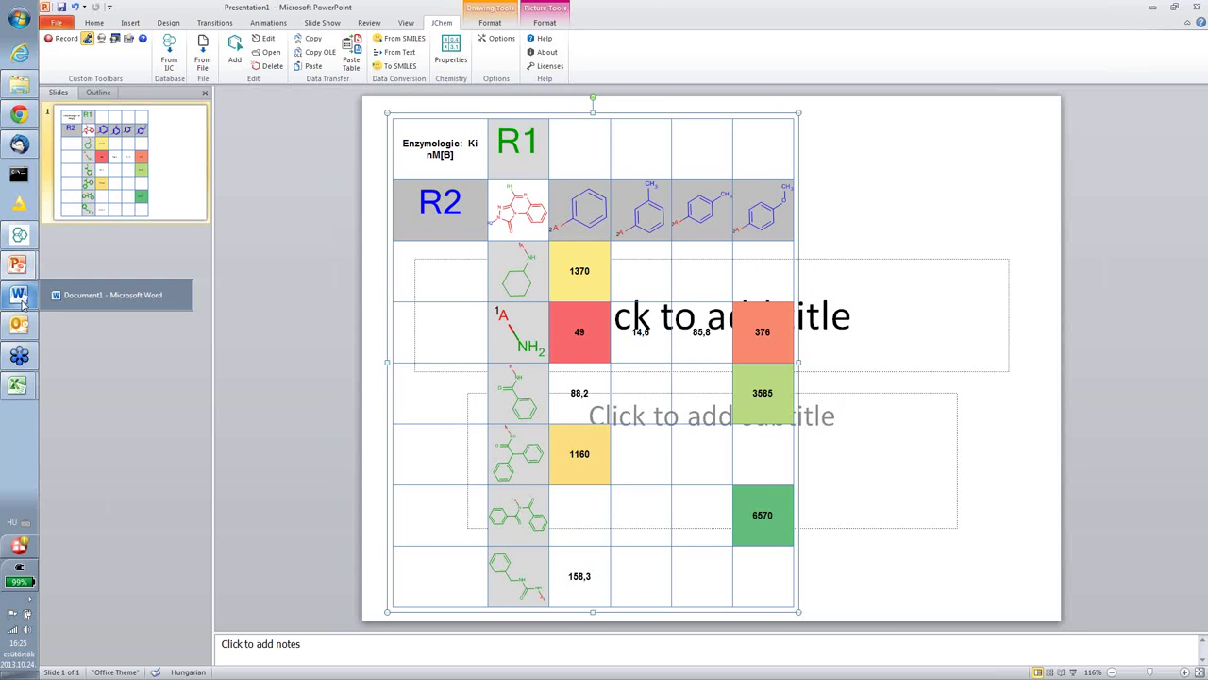
pyautogui.click(57, 296)
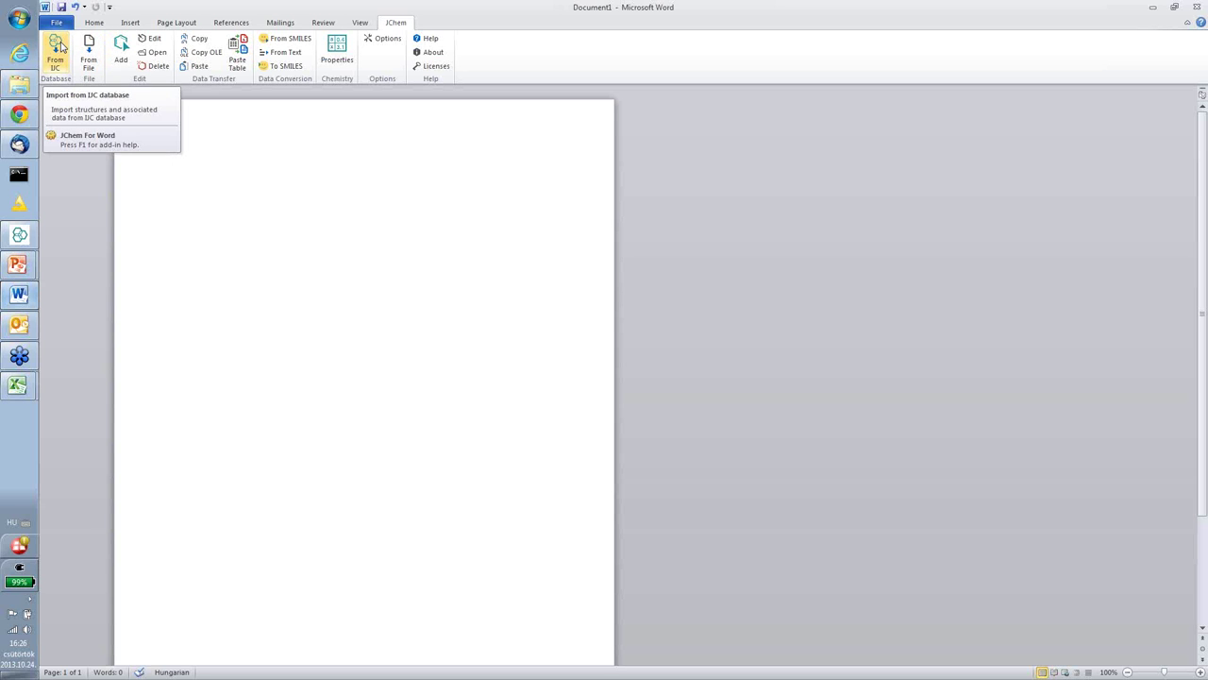
pyautogui.click(20, 237)
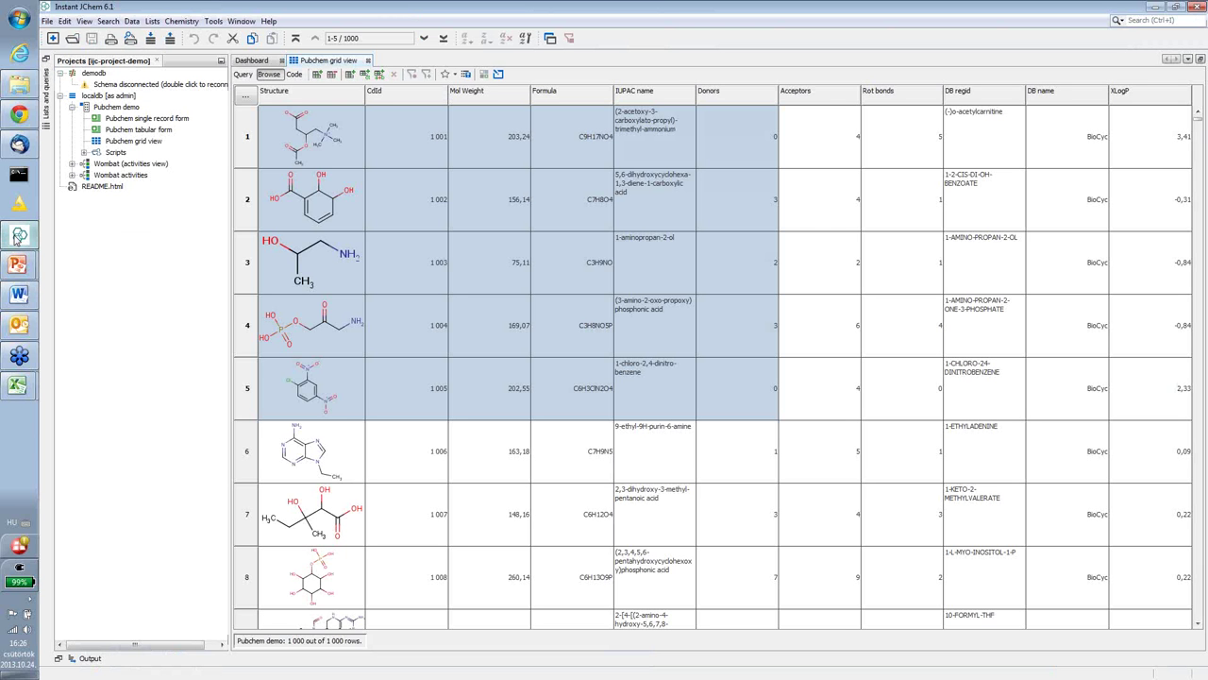
pyautogui.click(110, 96)
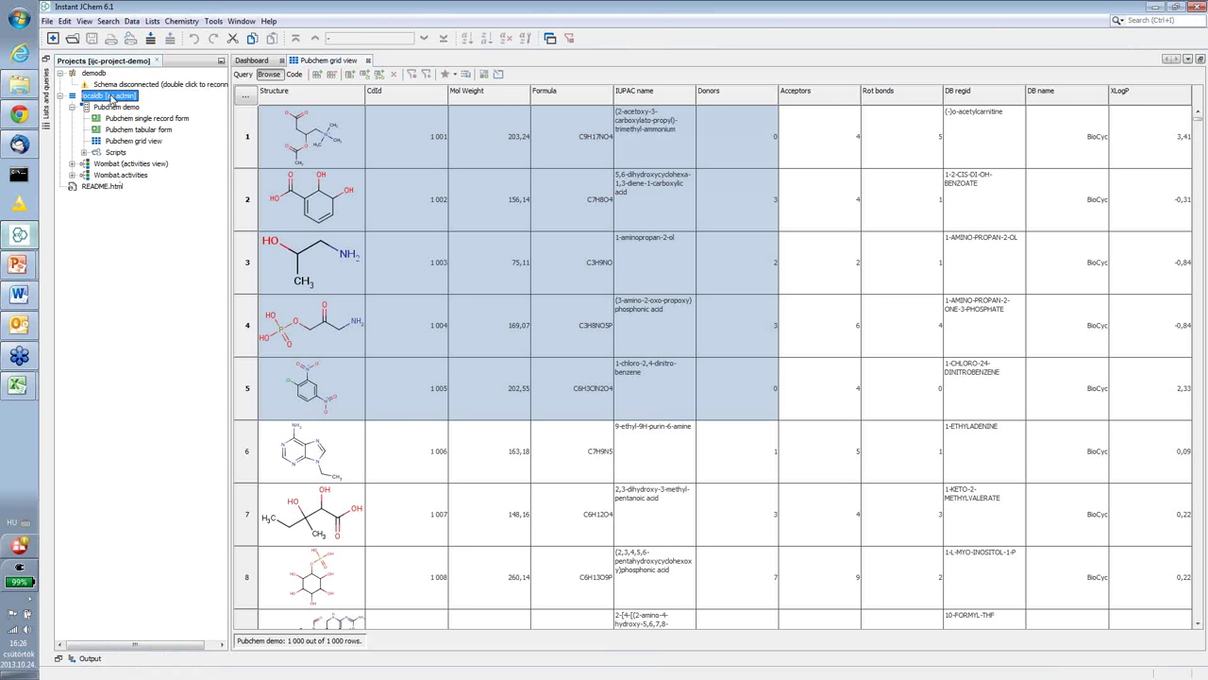
pyautogui.rightClick(110, 98)
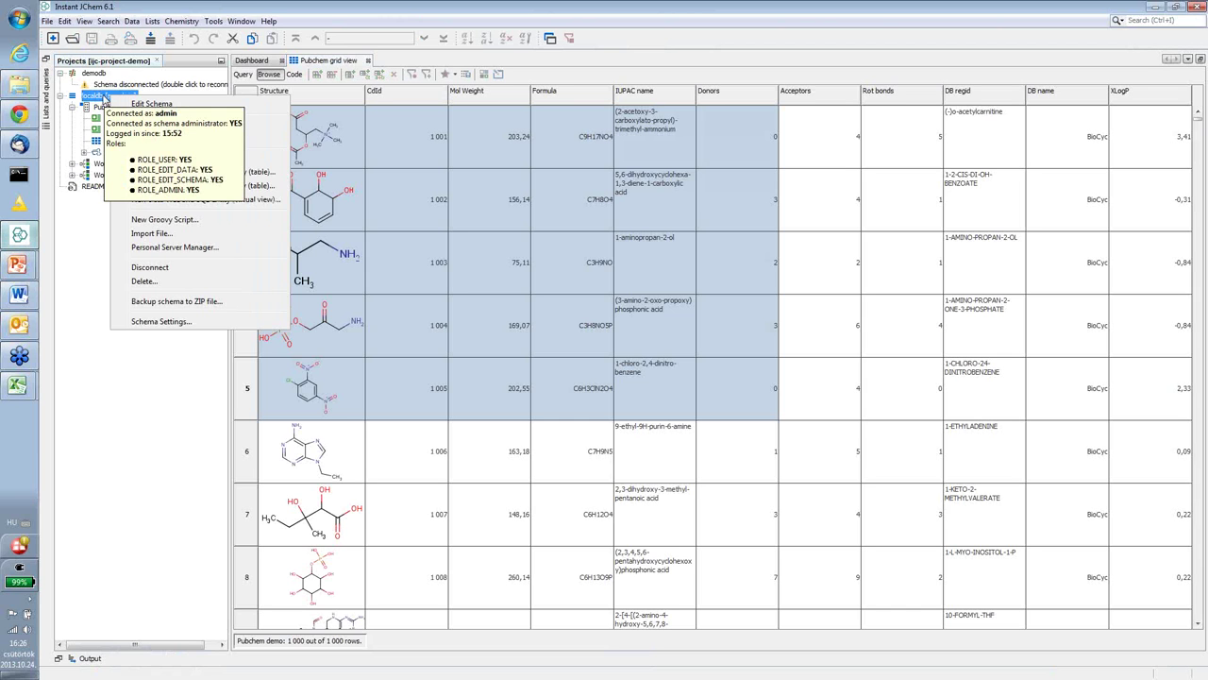
pyautogui.click(206, 249)
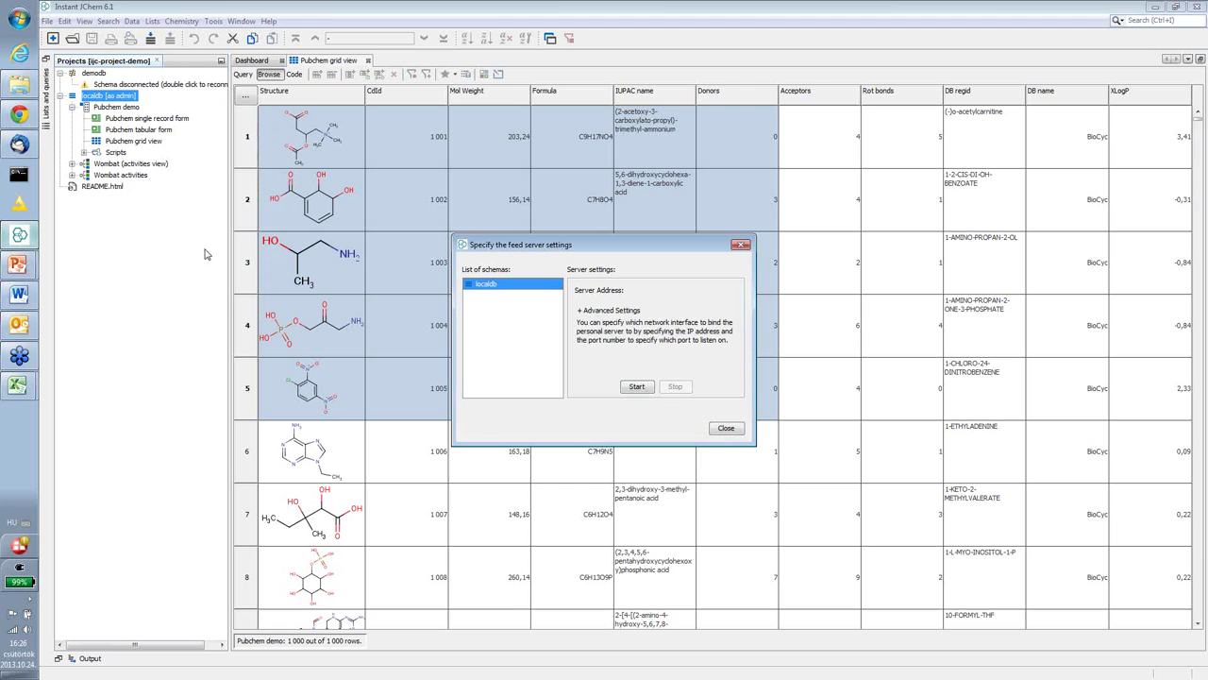
pyautogui.click(638, 388)
pyautogui.click(726, 429)
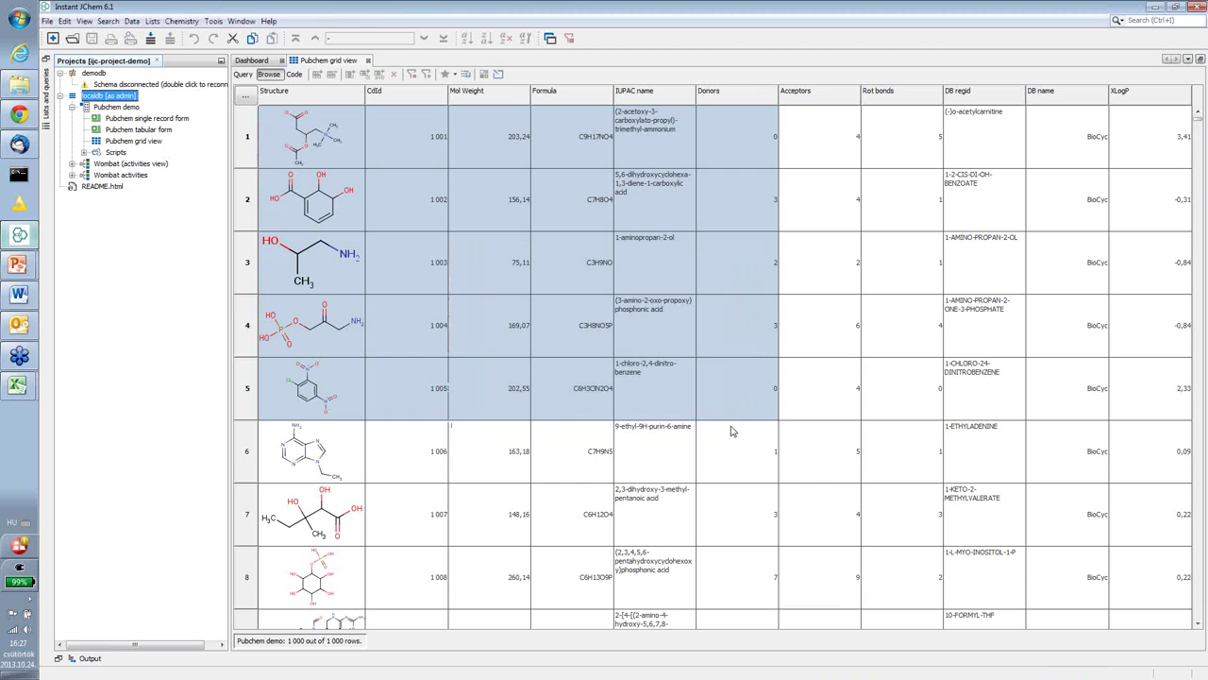
# Open the structure query sketch of the Pubchem grid view and erase the existing molecule
pyautogui.click(300, 117)
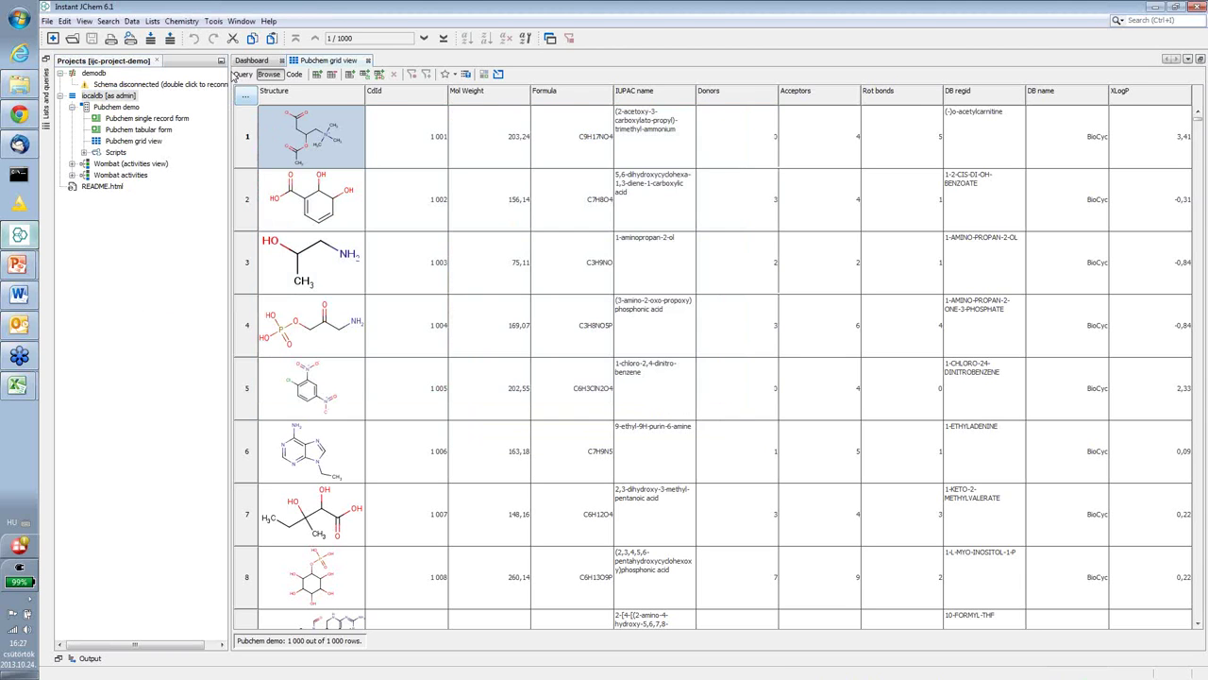
pyautogui.click(243, 74)
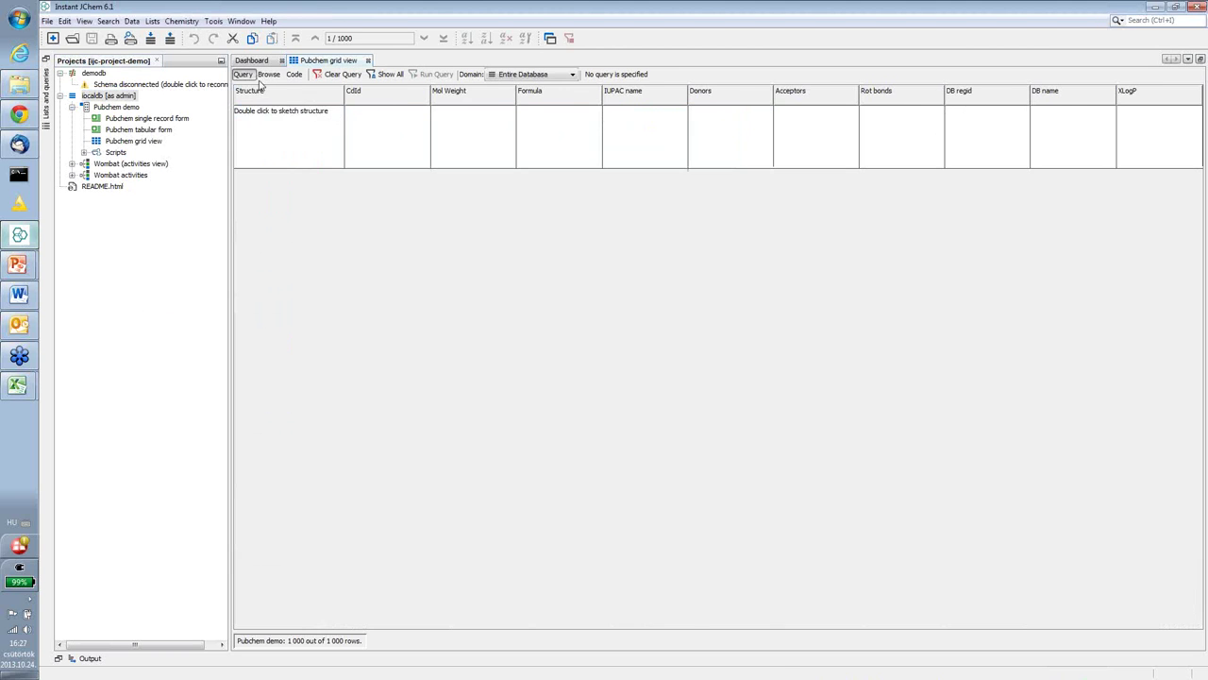
pyautogui.doubleClick(312, 138)
pyautogui.click(502, 203)
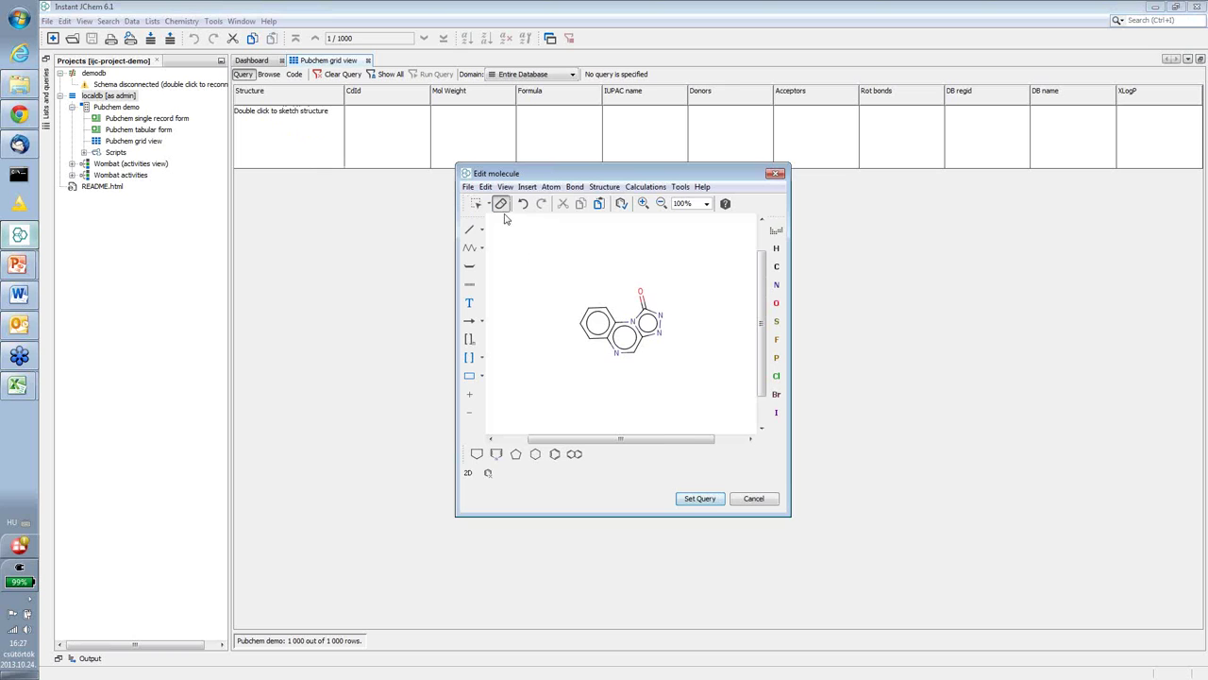
pyautogui.moveTo(524, 252); pyautogui.dragTo(686, 369)
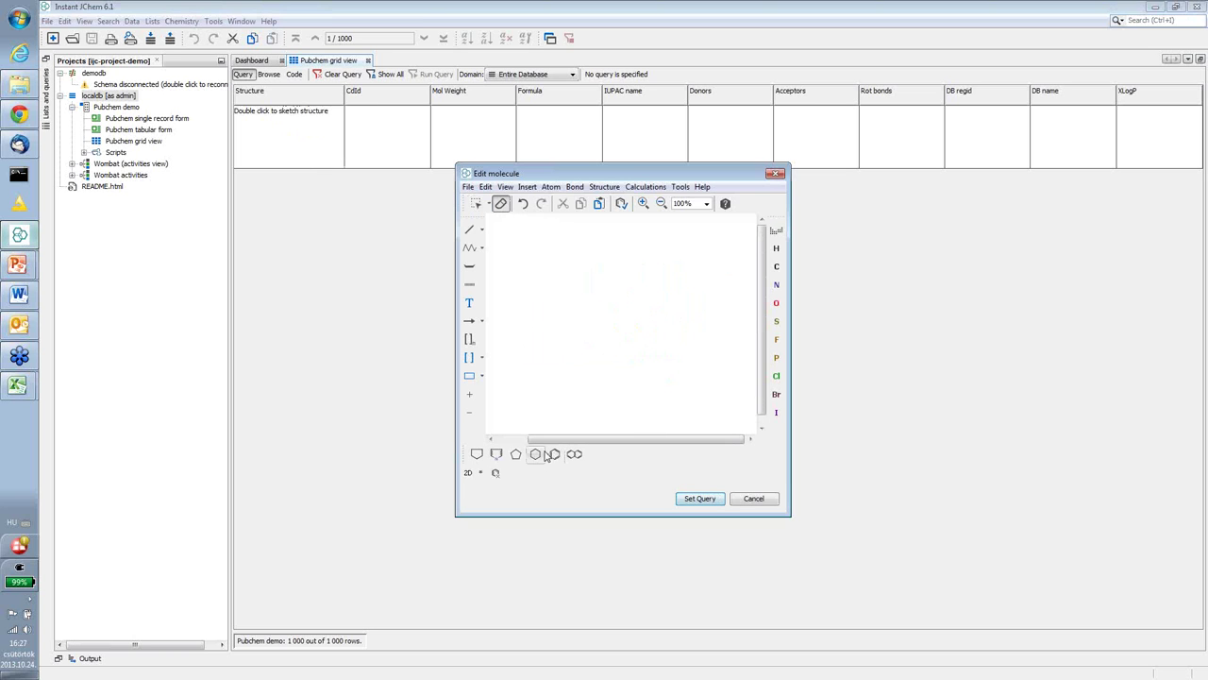
# Sketch a benzene ring with an attached nitrogen, set it as the query structure and run the query
pyautogui.click(555, 454)
pyautogui.click(614, 325)
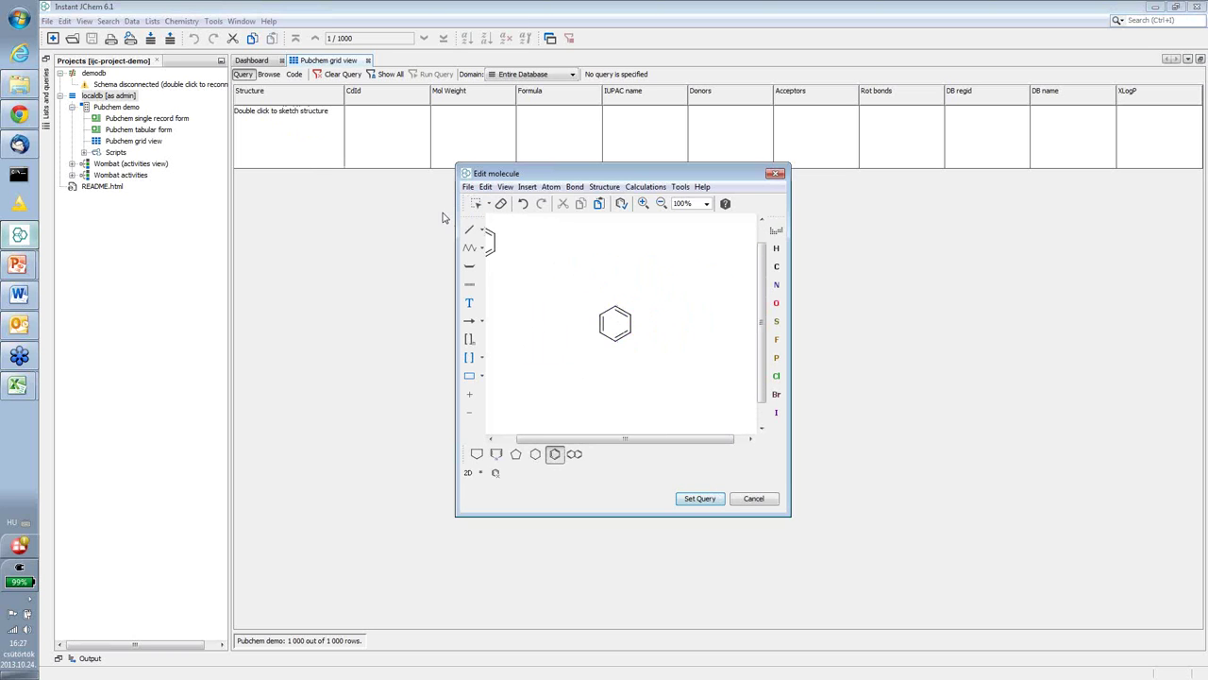
pyautogui.click(779, 285)
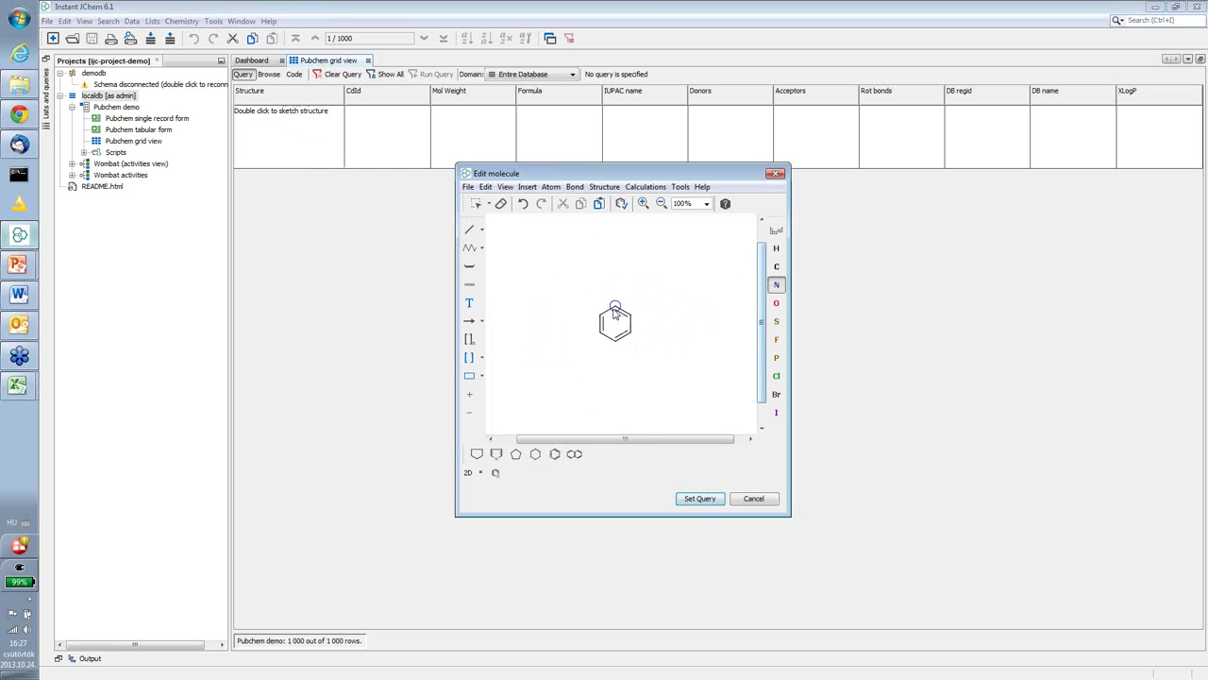
pyautogui.click(614, 307)
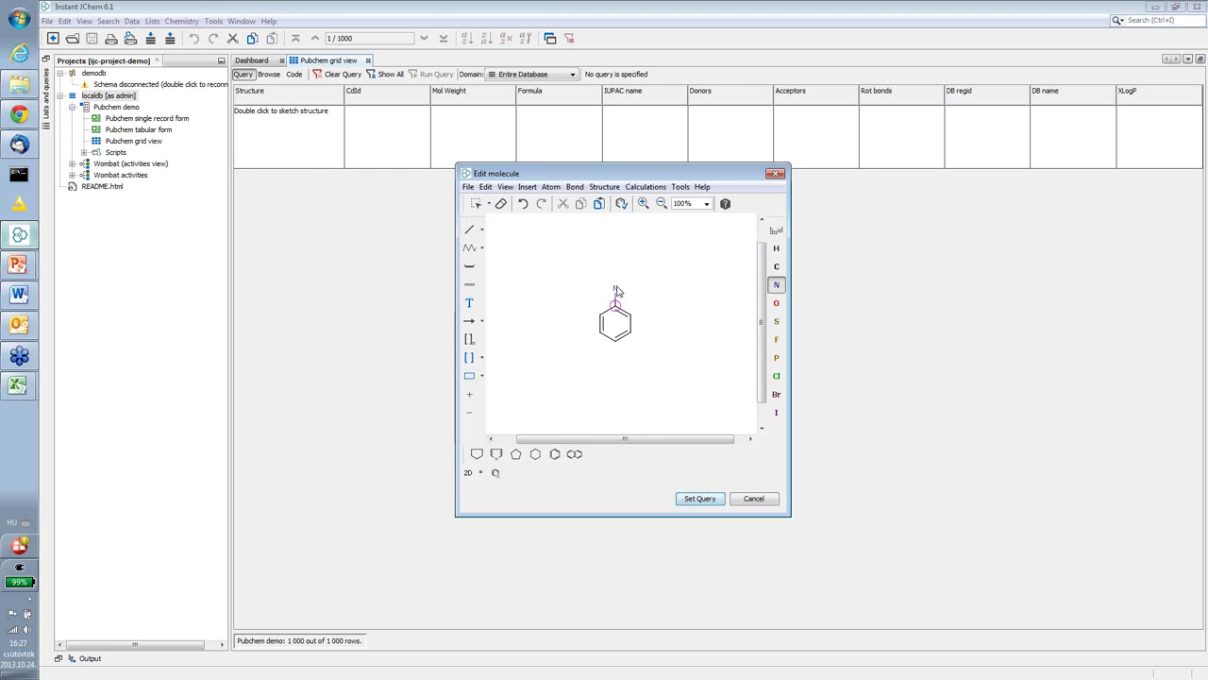
pyautogui.click(699, 499)
pyautogui.click(423, 77)
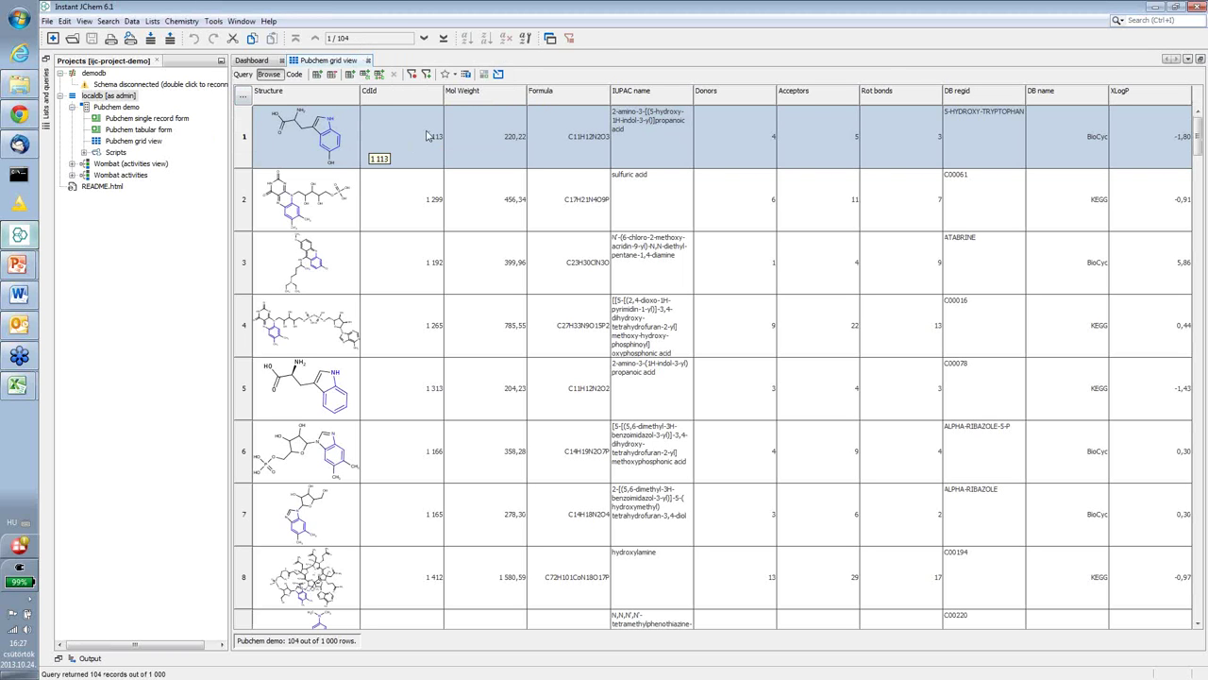
pyautogui.moveTo(132, 104)
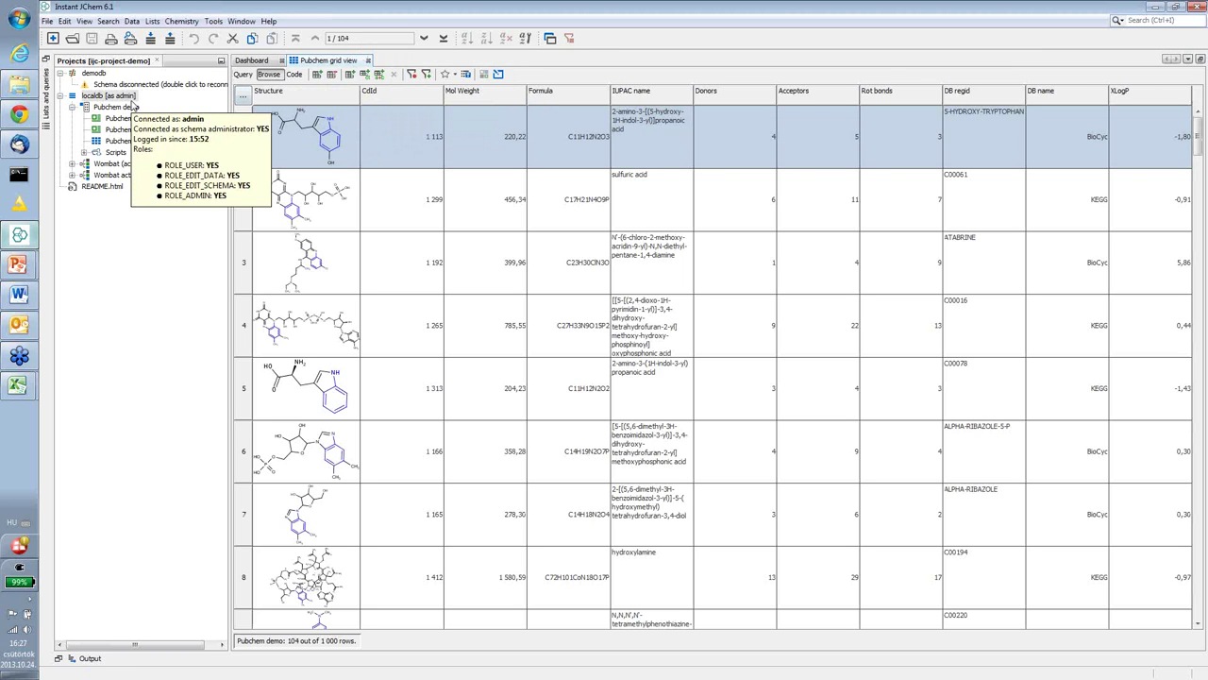
pyautogui.click(20, 295)
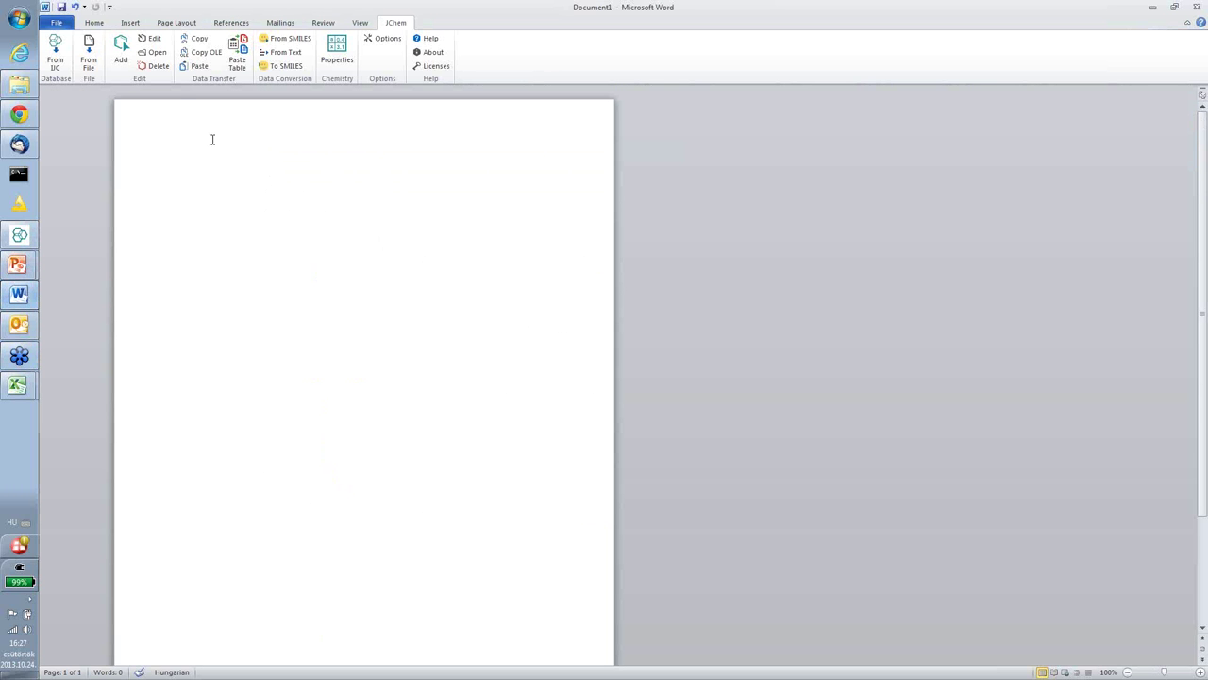
pyautogui.click(57, 52)
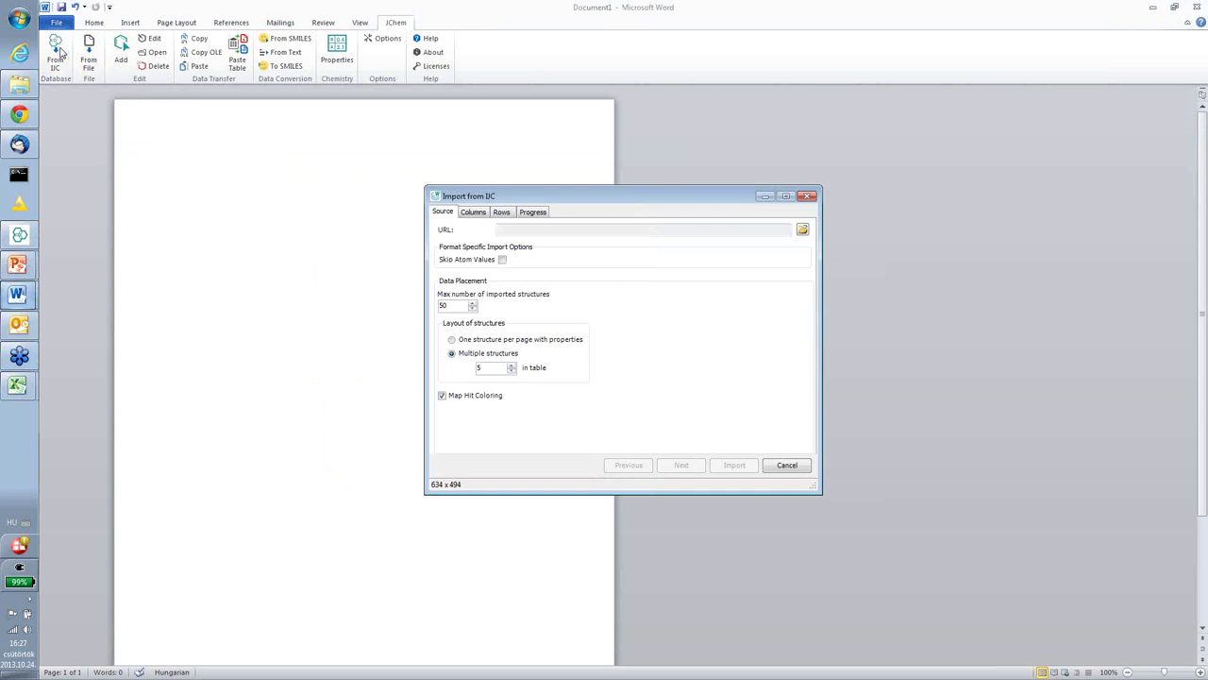
pyautogui.click(802, 230)
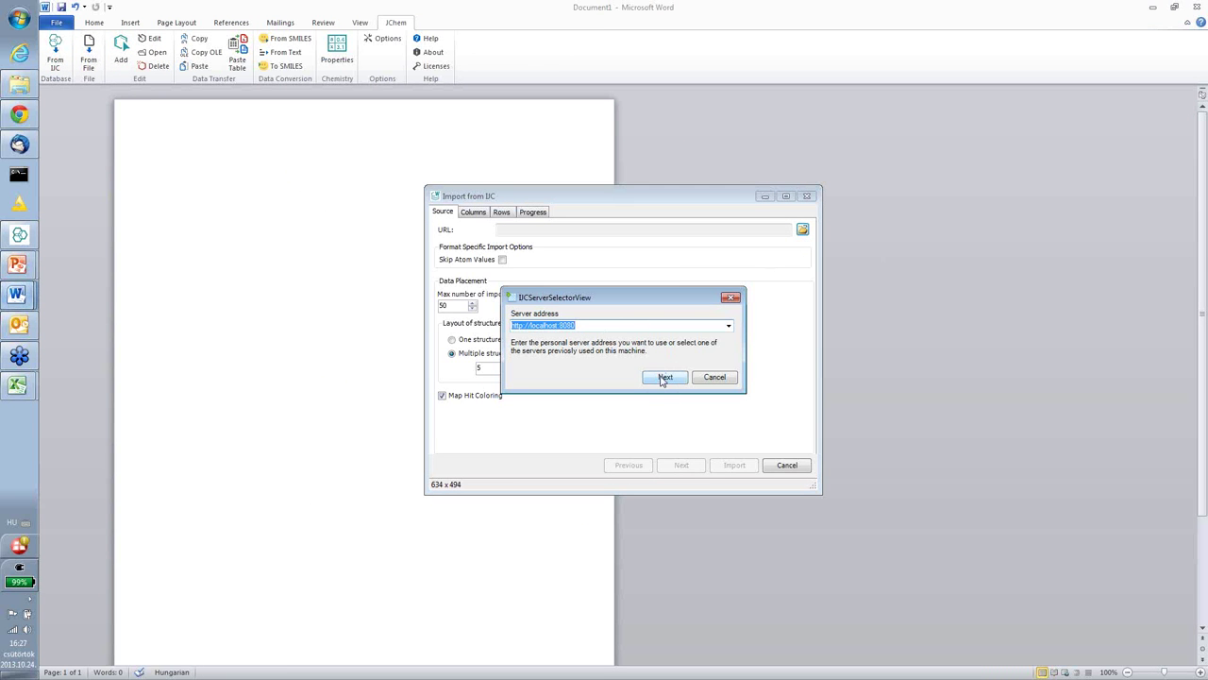
pyautogui.click(591, 327)
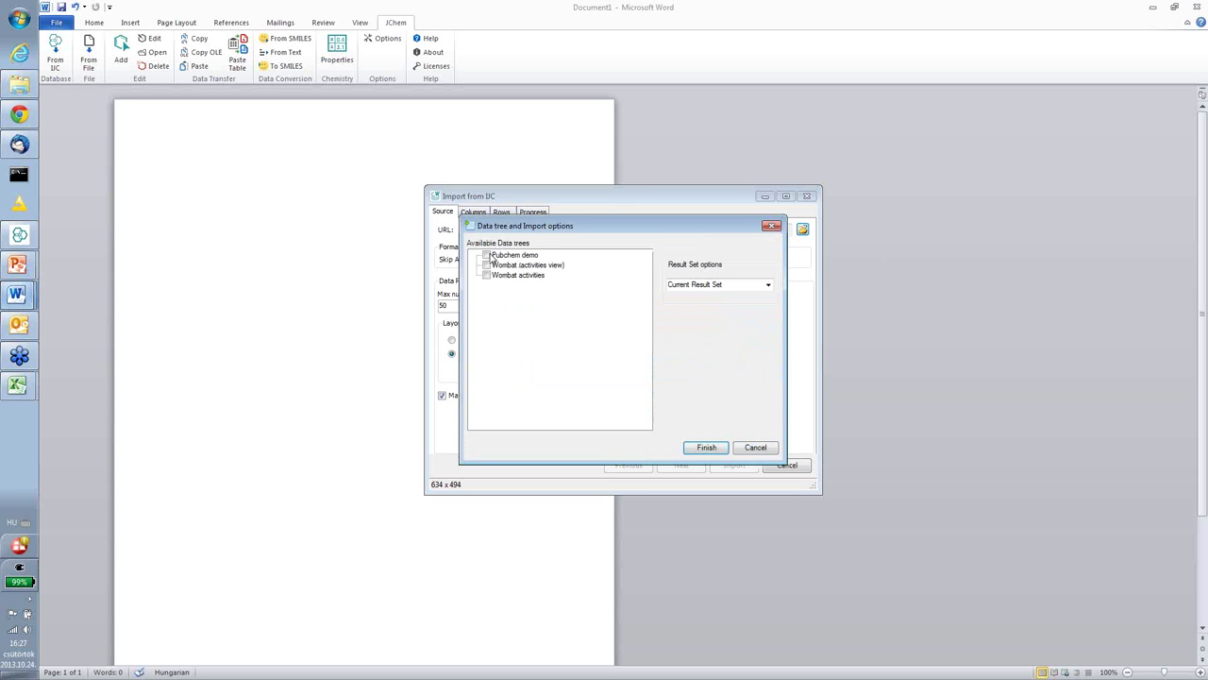
# Choose the Pubchem demo data tree as the import source and limit the number of imported structures to 10
pyautogui.click(486, 256)
pyautogui.click(708, 447)
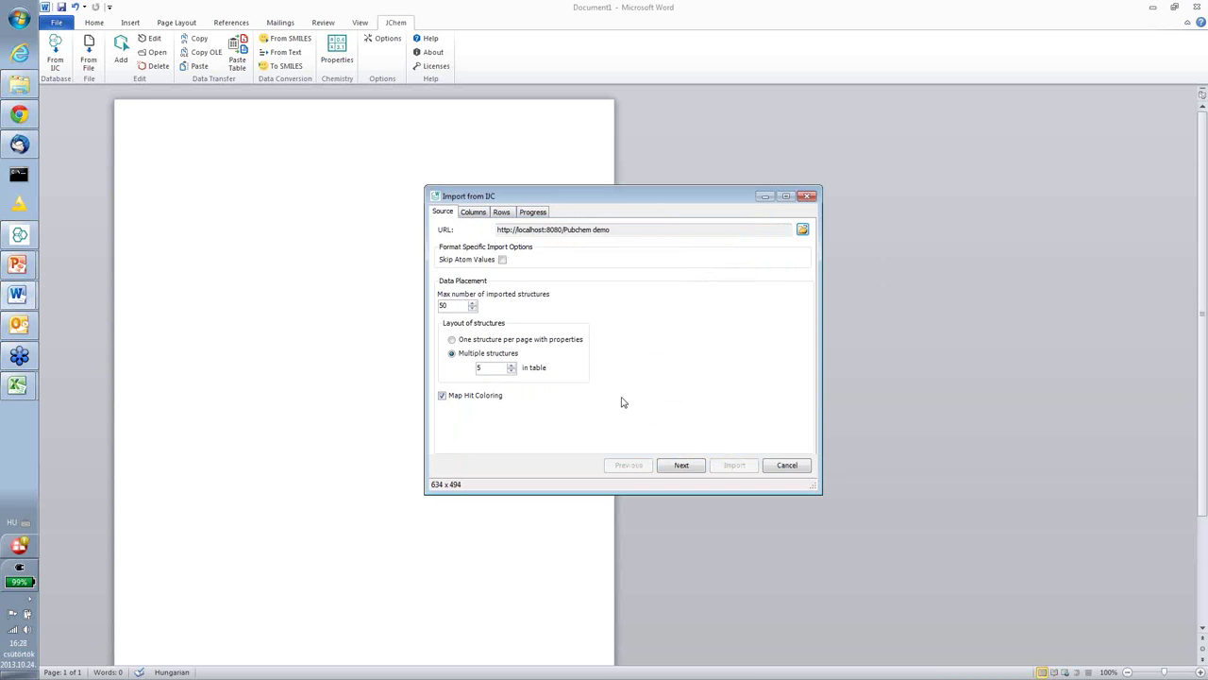
pyautogui.moveTo(451, 305); pyautogui.dragTo(391, 305)
pyautogui.write('10')
pyautogui.click(688, 466)
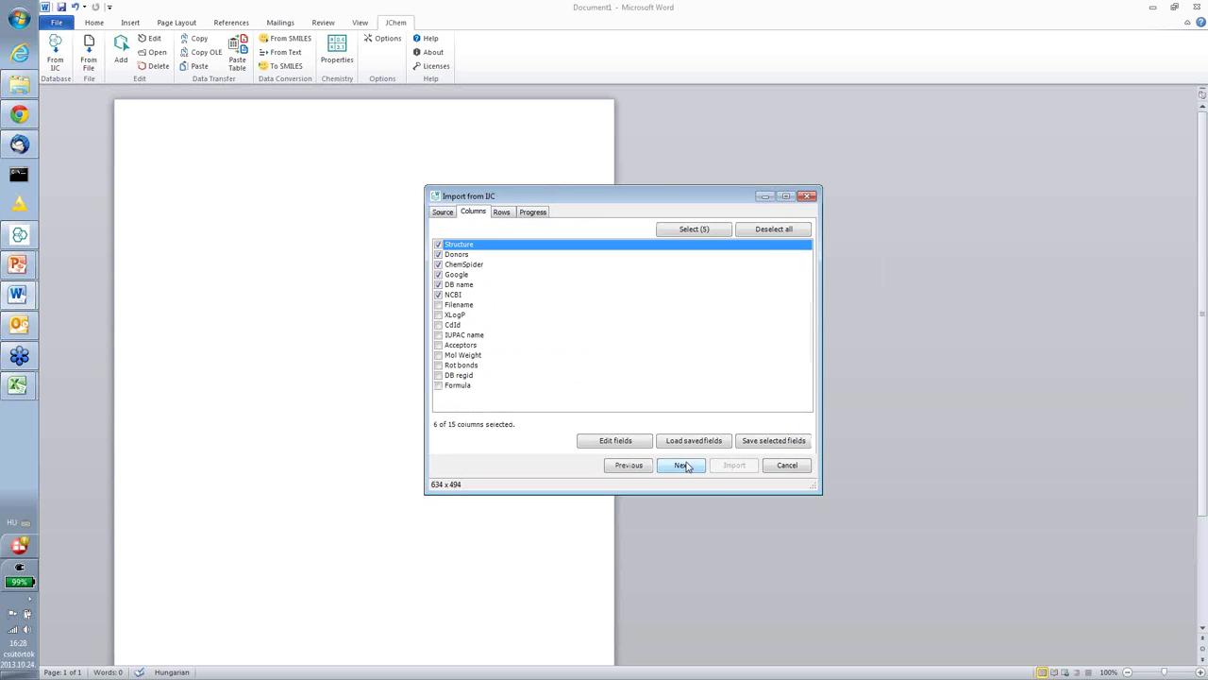
# Restrict the imported columns to Structure, XLogP, CdId and IUPAC name, and proceed to the row selection
pyautogui.click(440, 284)
pyautogui.click(440, 274)
pyautogui.click(438, 264)
pyautogui.click(438, 254)
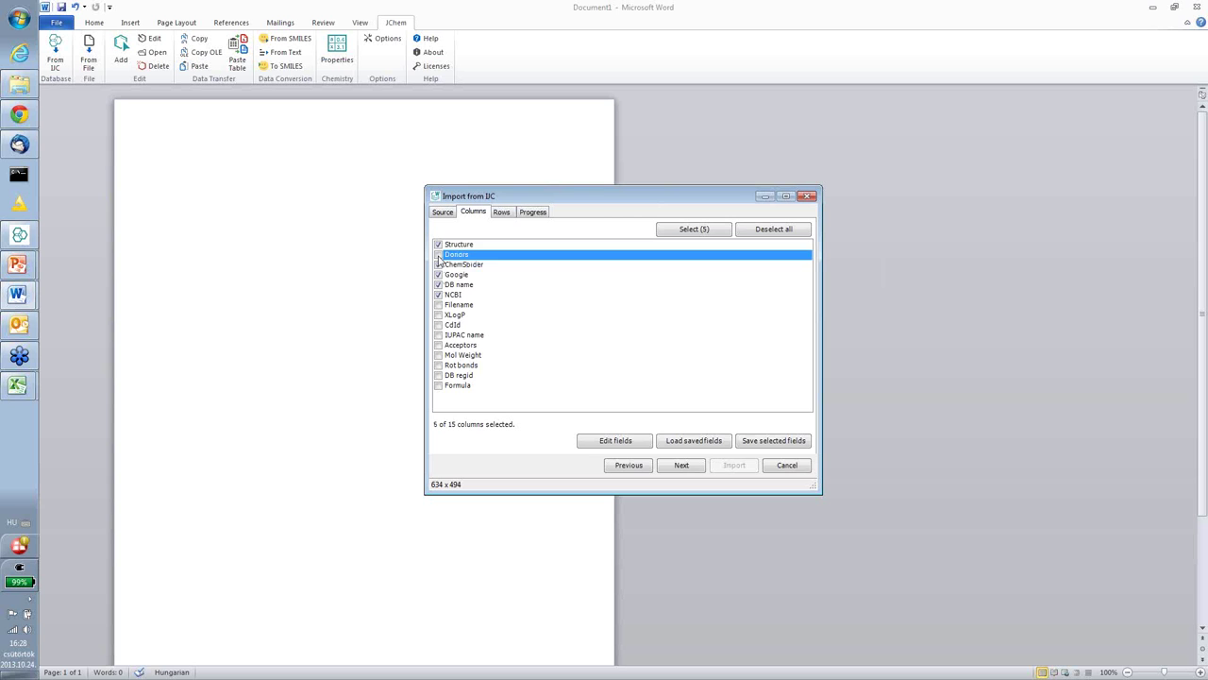
pyautogui.click(440, 265)
pyautogui.click(438, 274)
pyautogui.click(438, 284)
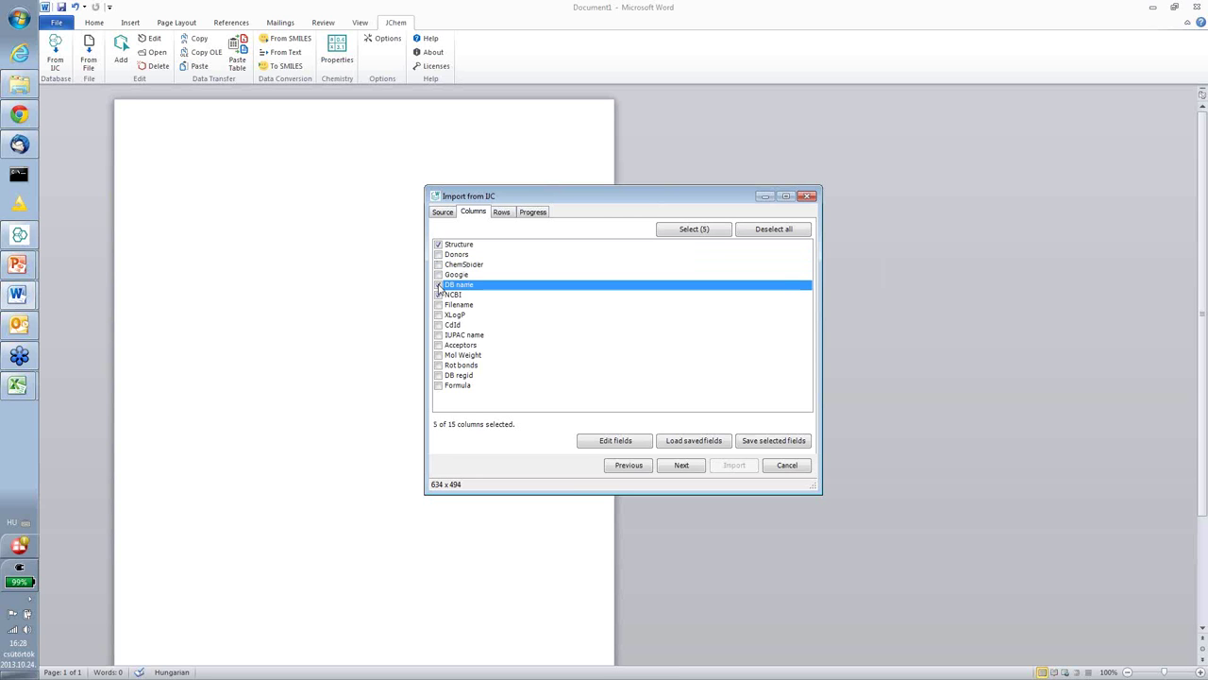
pyautogui.click(438, 294)
pyautogui.click(438, 315)
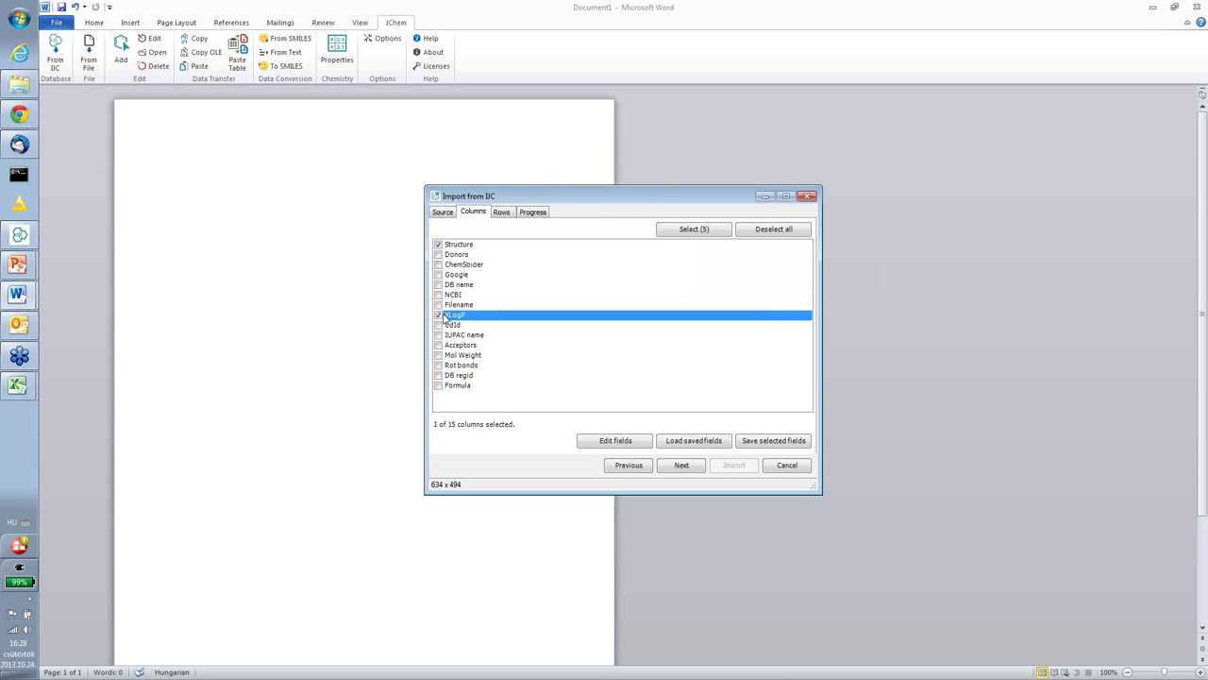
pyautogui.click(438, 325)
pyautogui.click(438, 335)
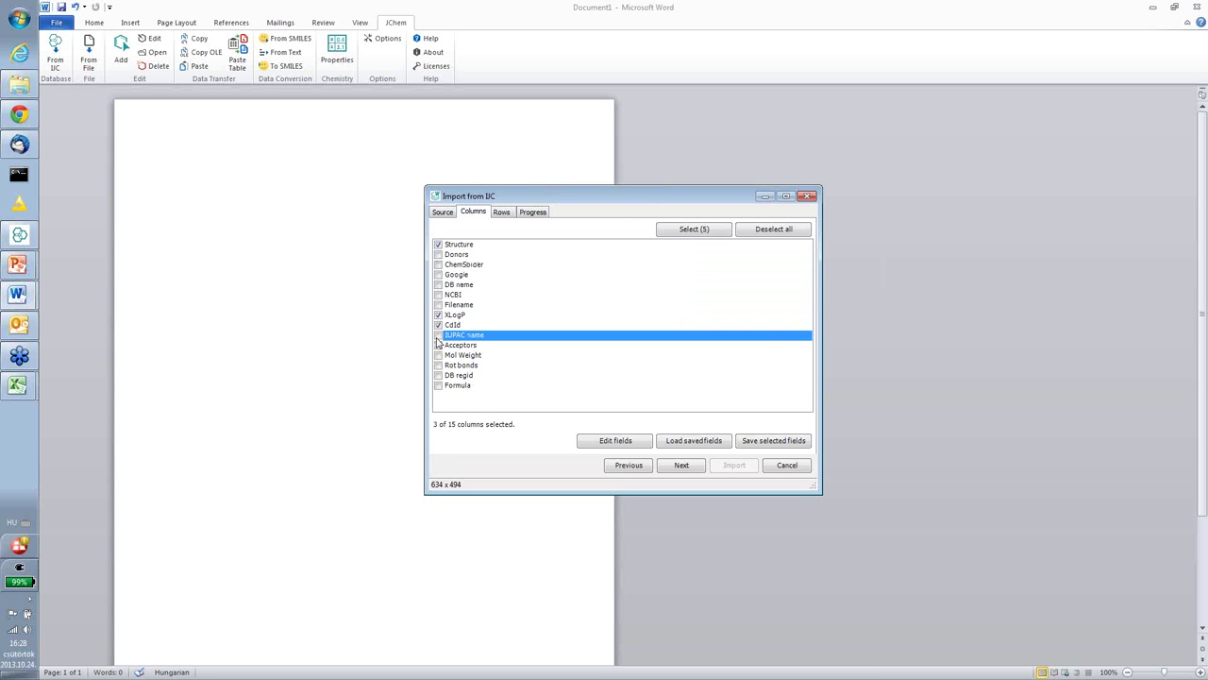
pyautogui.click(681, 465)
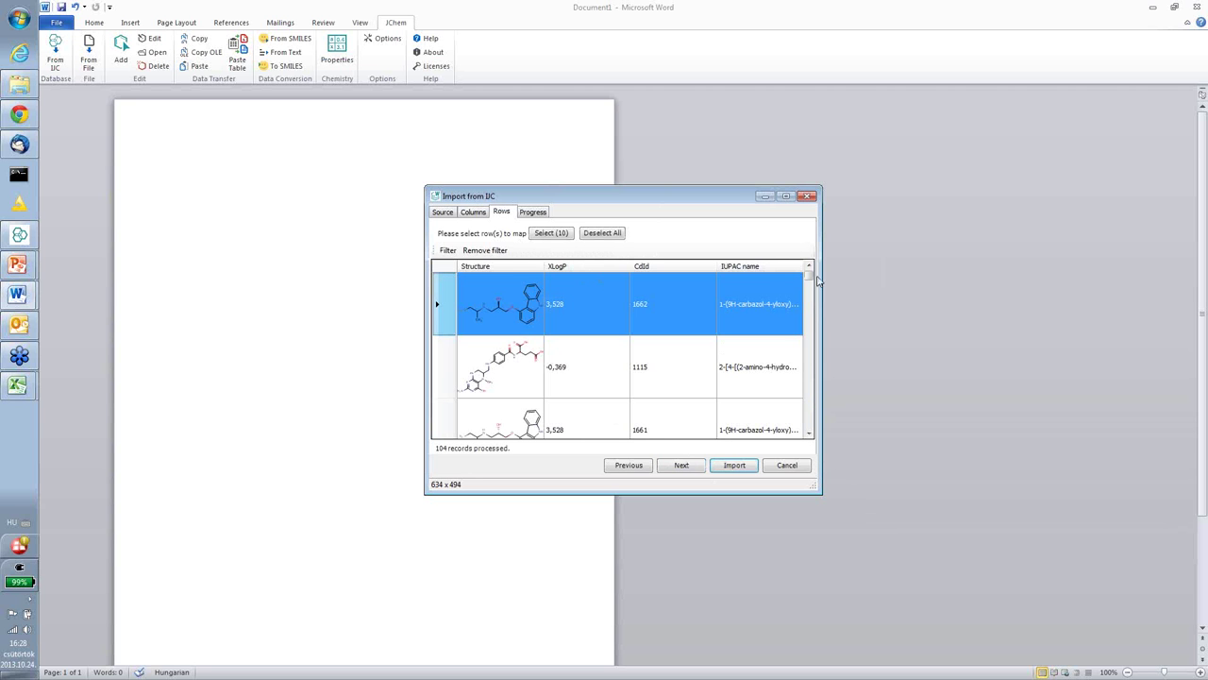
# Select the rows with CdId 1662, 1661, 1107, 1608 and 1129 and import them into the Word document
pyautogui.click(786, 196)
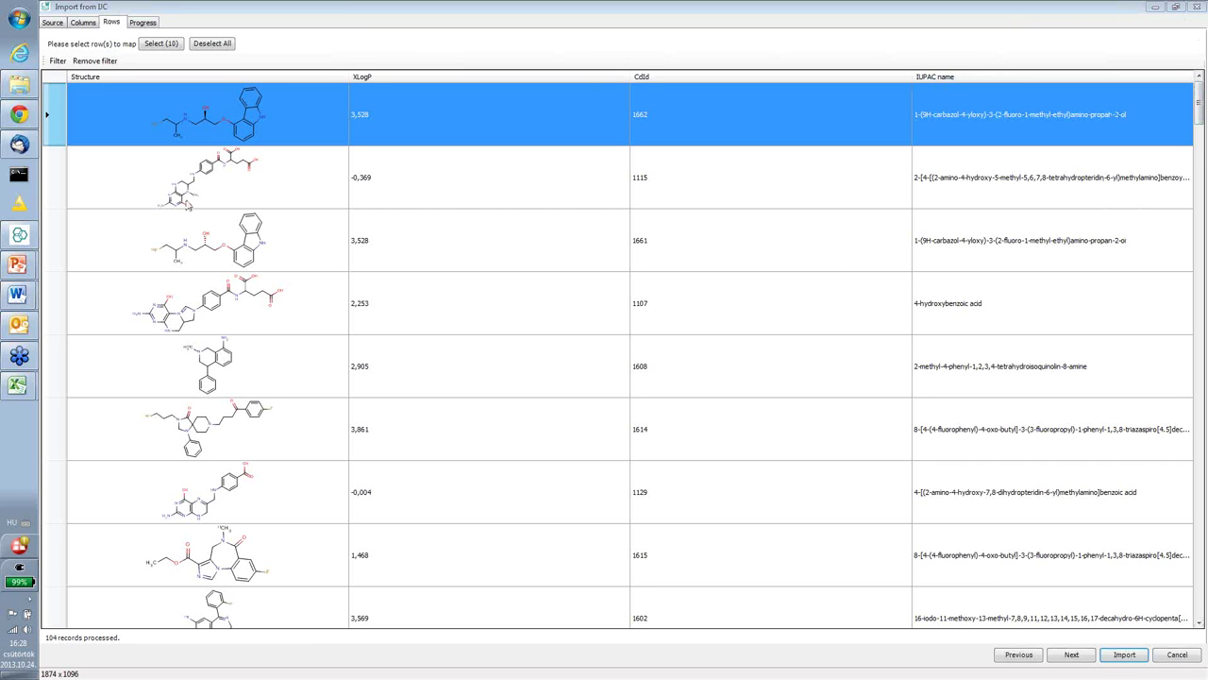
pyautogui.keyDown('ctrl'); pyautogui.click(52, 236); pyautogui.keyUp('ctrl')
pyautogui.keyDown('ctrl'); pyautogui.click(54, 303); pyautogui.keyUp('ctrl')
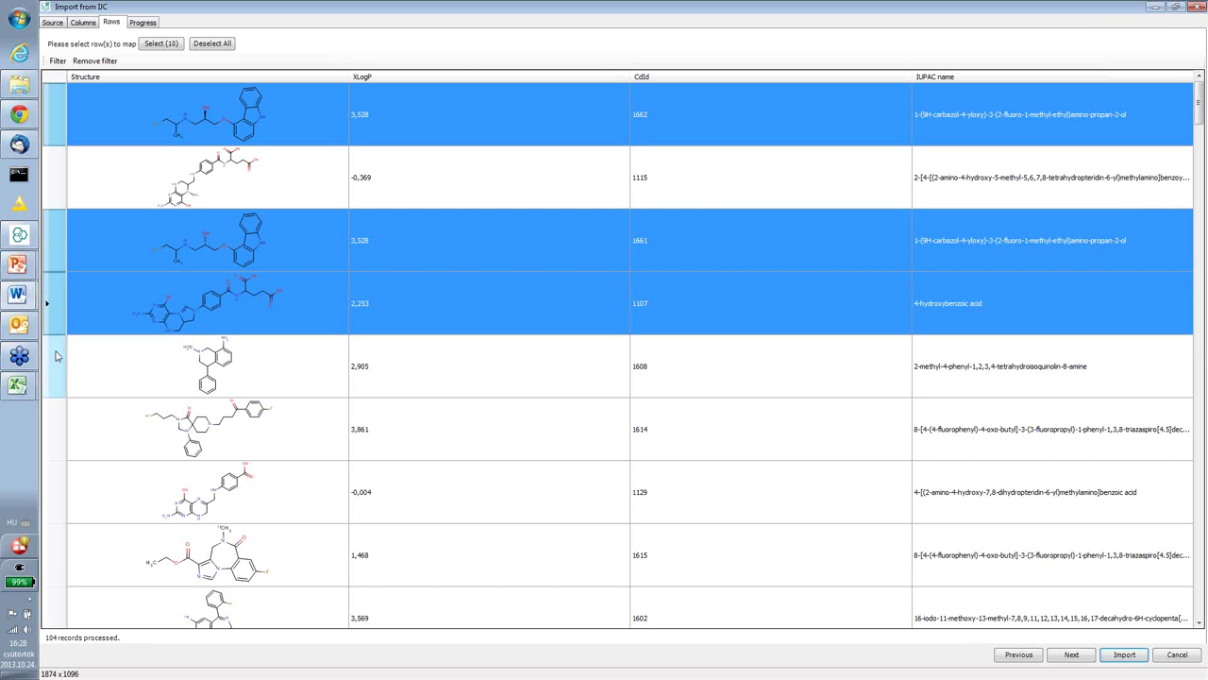
pyautogui.keyDown('ctrl'); pyautogui.click(59, 360); pyautogui.keyUp('ctrl')
pyautogui.keyDown('ctrl'); pyautogui.click(62, 462); pyautogui.keyUp('ctrl')
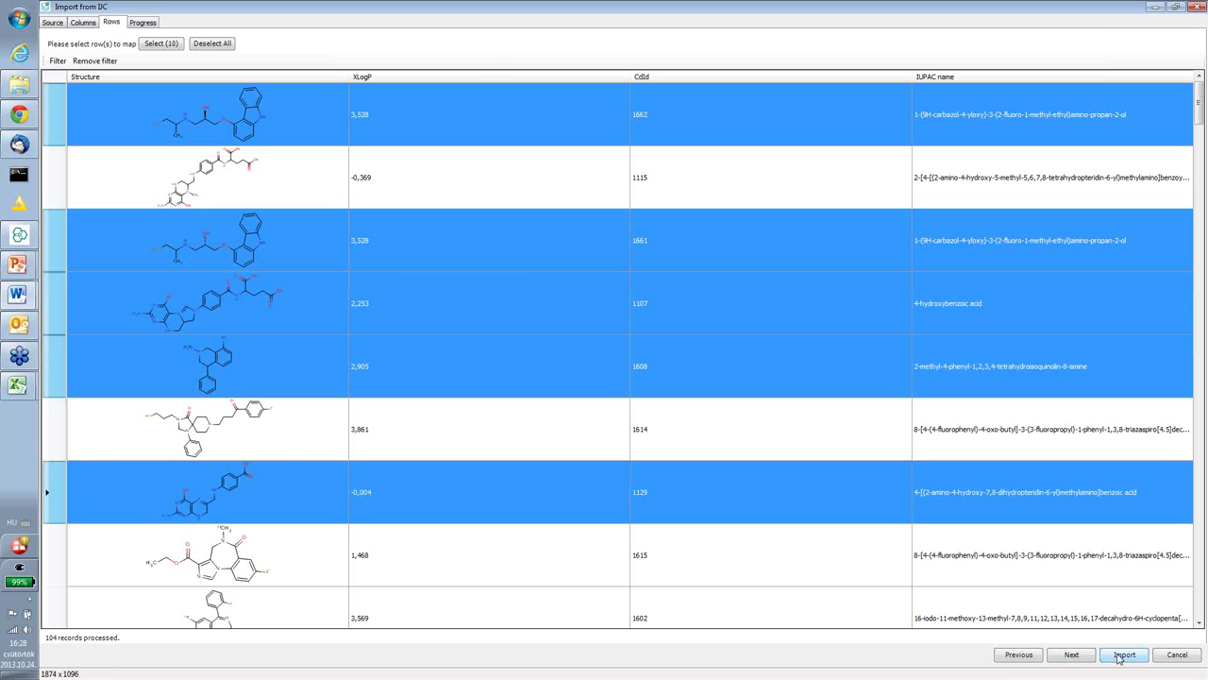
pyautogui.click(1079, 658)
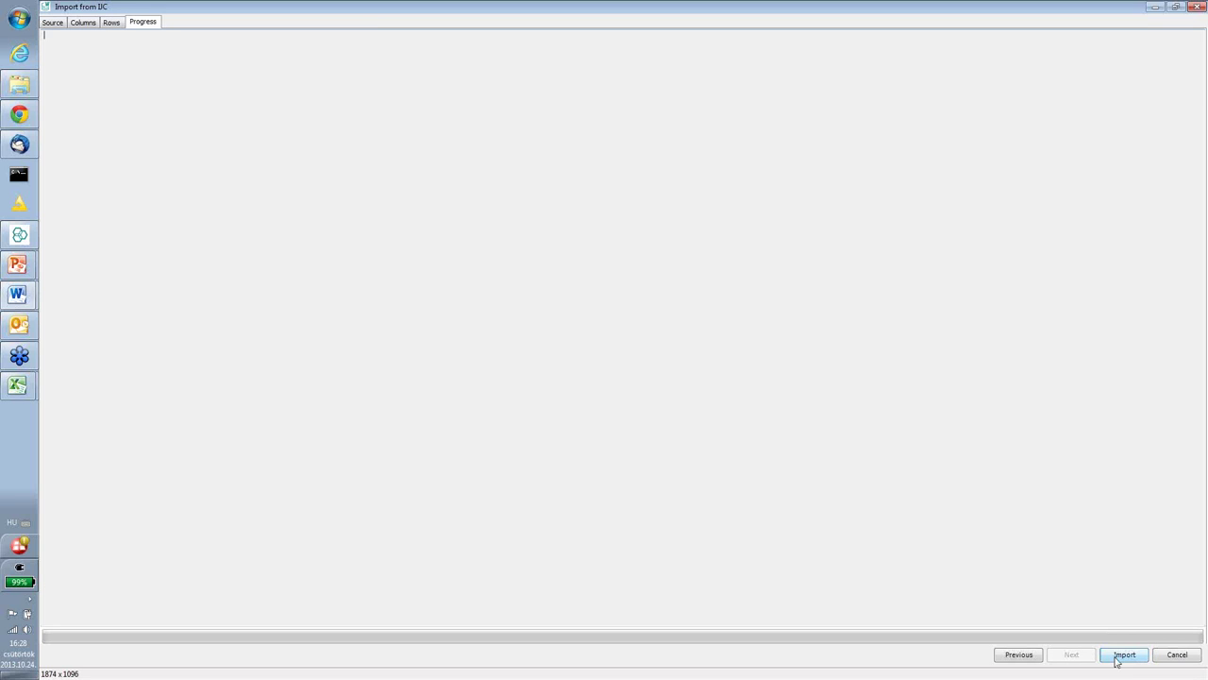
pyautogui.click(1119, 655)
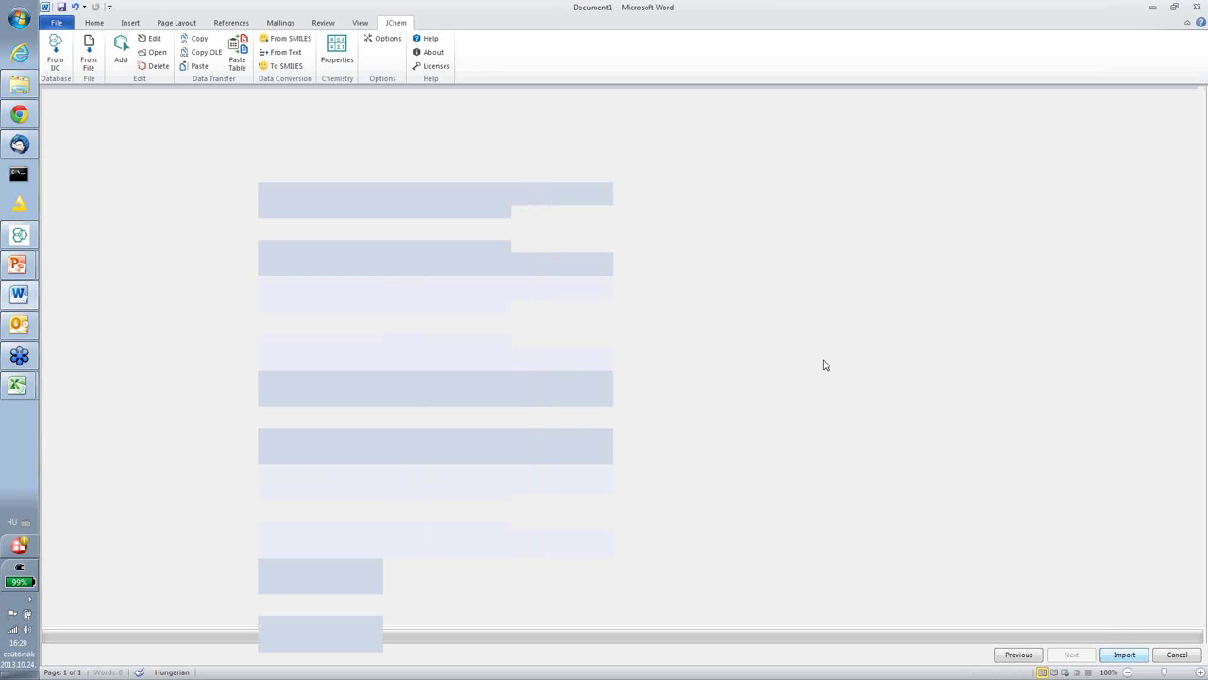
pyautogui.scroll(-1, 665, 293)
pyautogui.scroll(1, 664, 294)
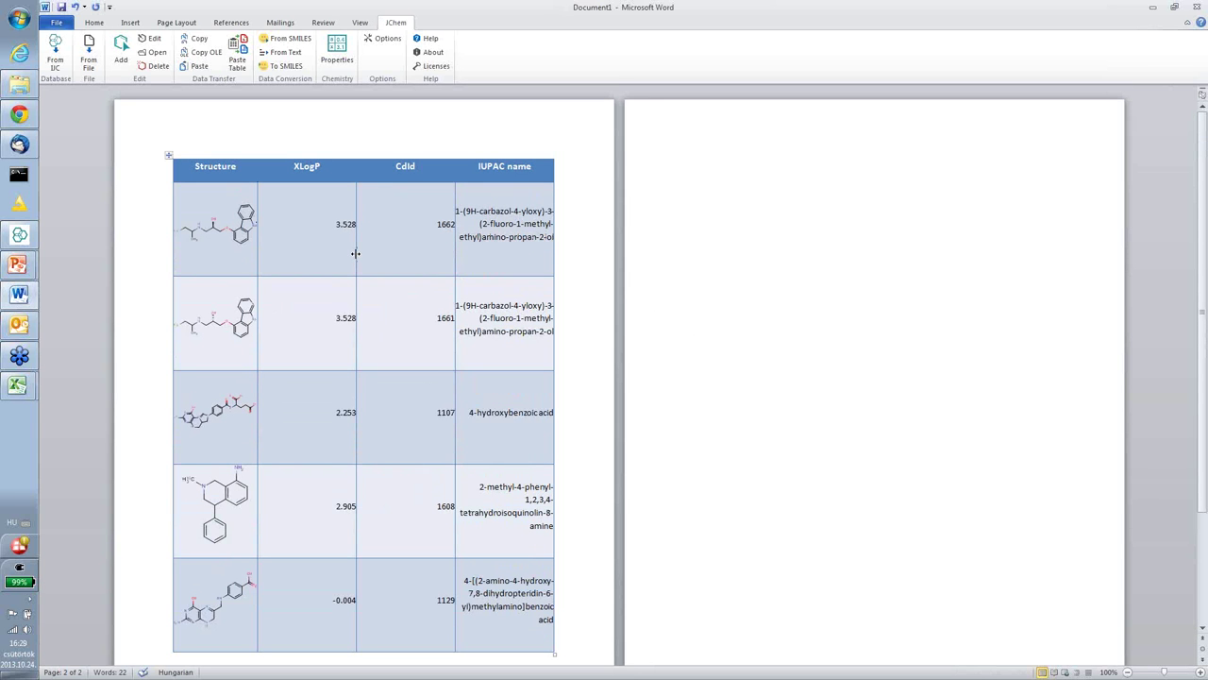
pyautogui.click(227, 234)
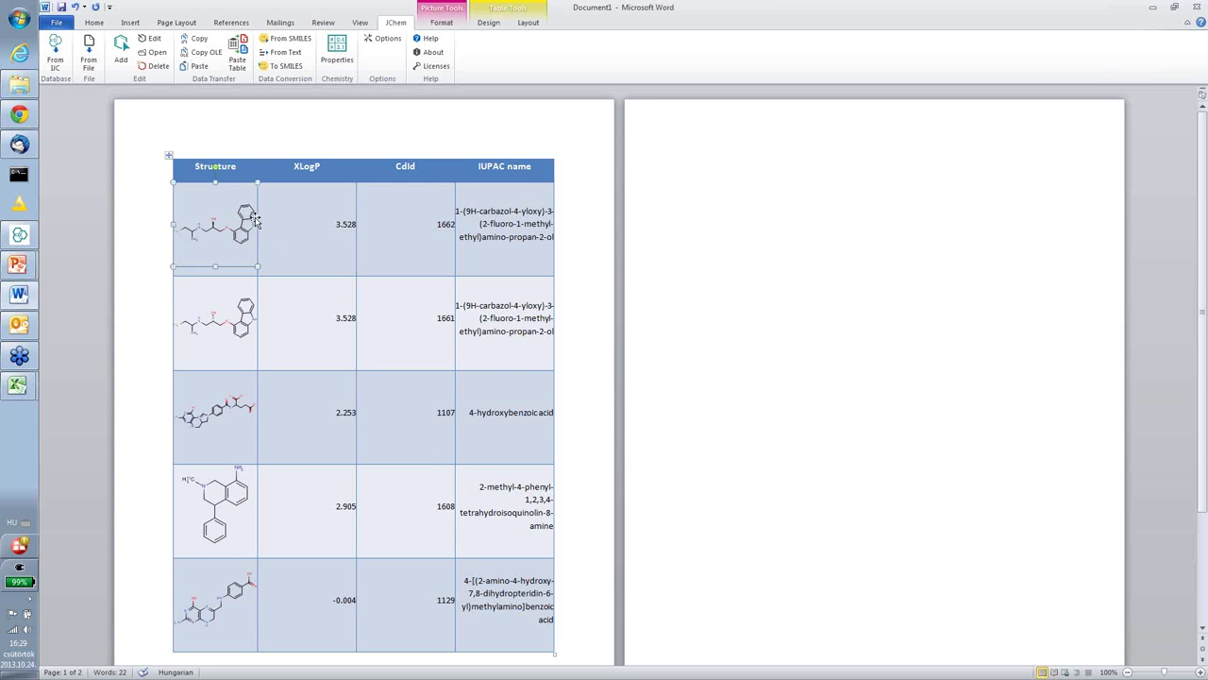
pyautogui.click(234, 323)
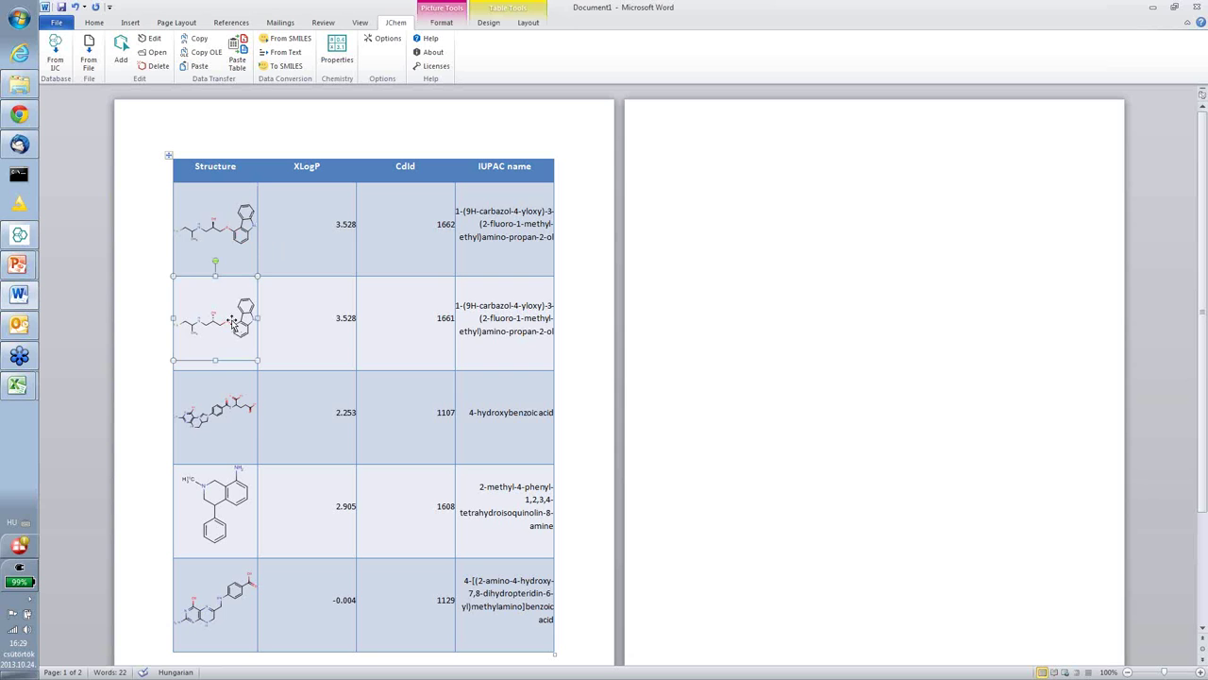
pyautogui.click(220, 413)
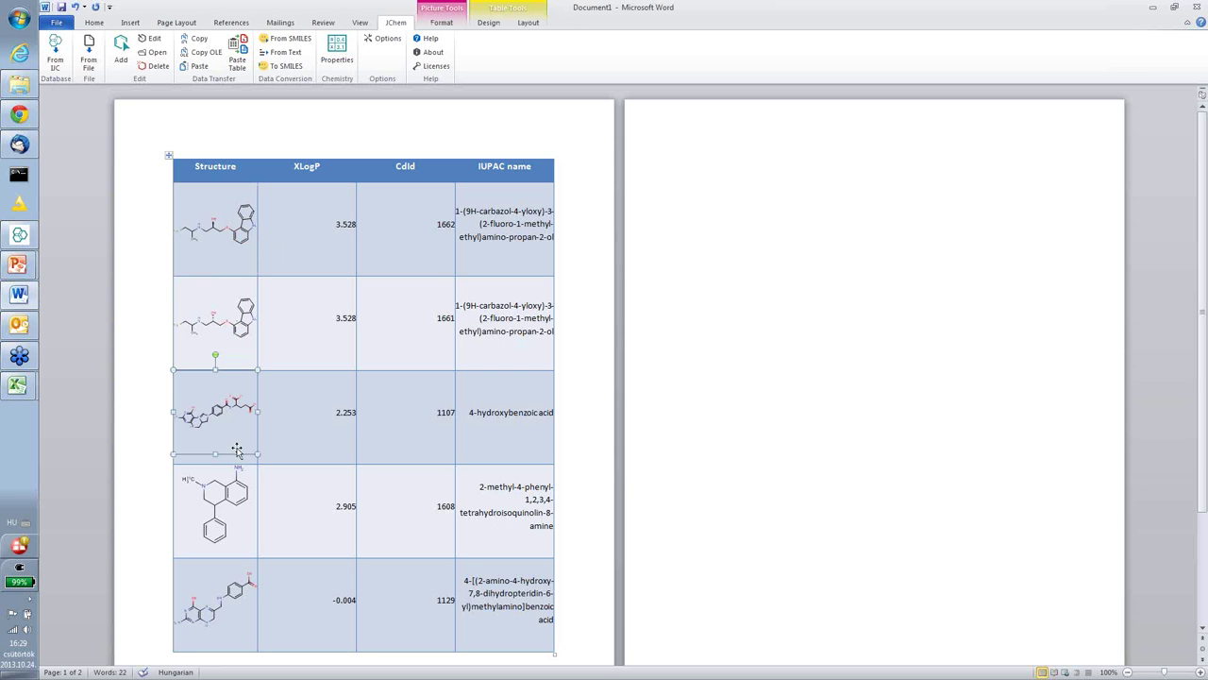
pyautogui.click(237, 505)
# Edit the first structure of the imported table, extending its methyl group with a single bond, and save it to the document
pyautogui.click(228, 249)
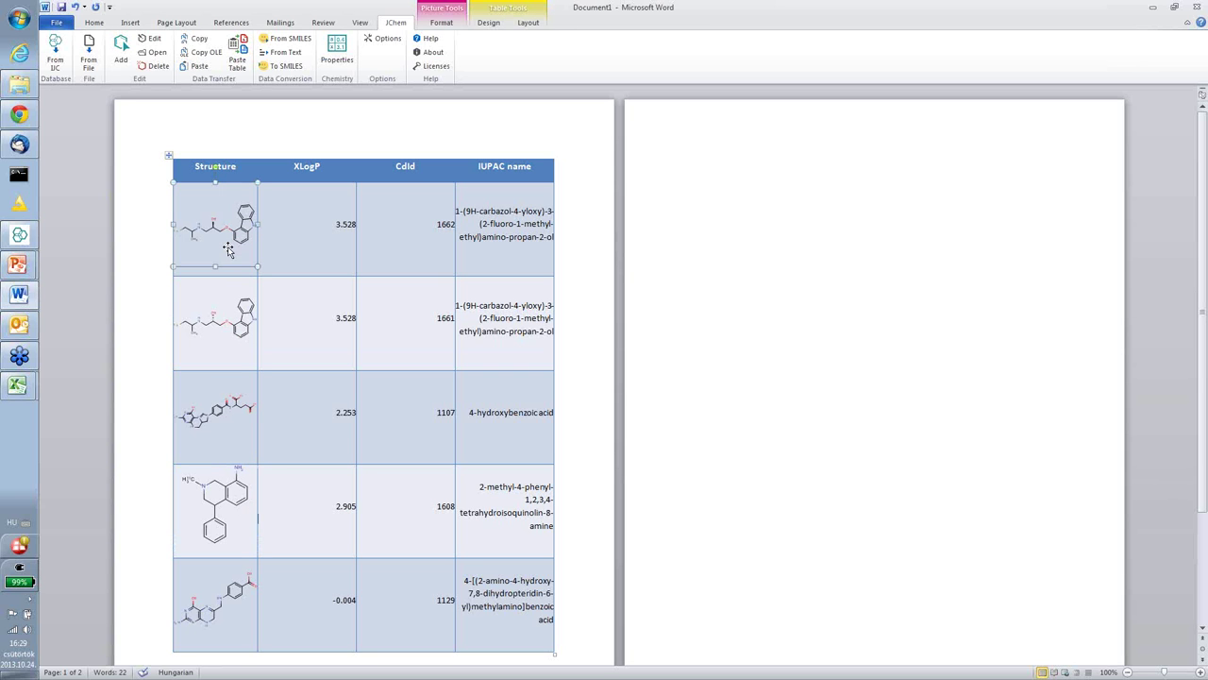
pyautogui.click(155, 39)
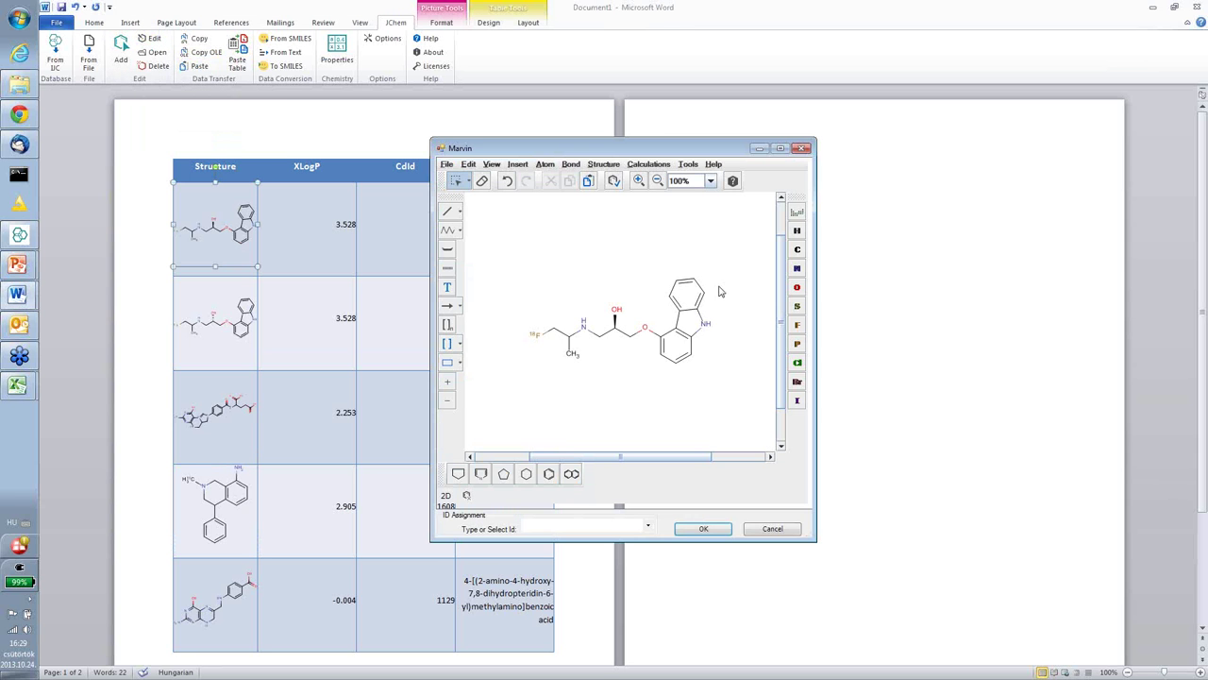
pyautogui.click(448, 212)
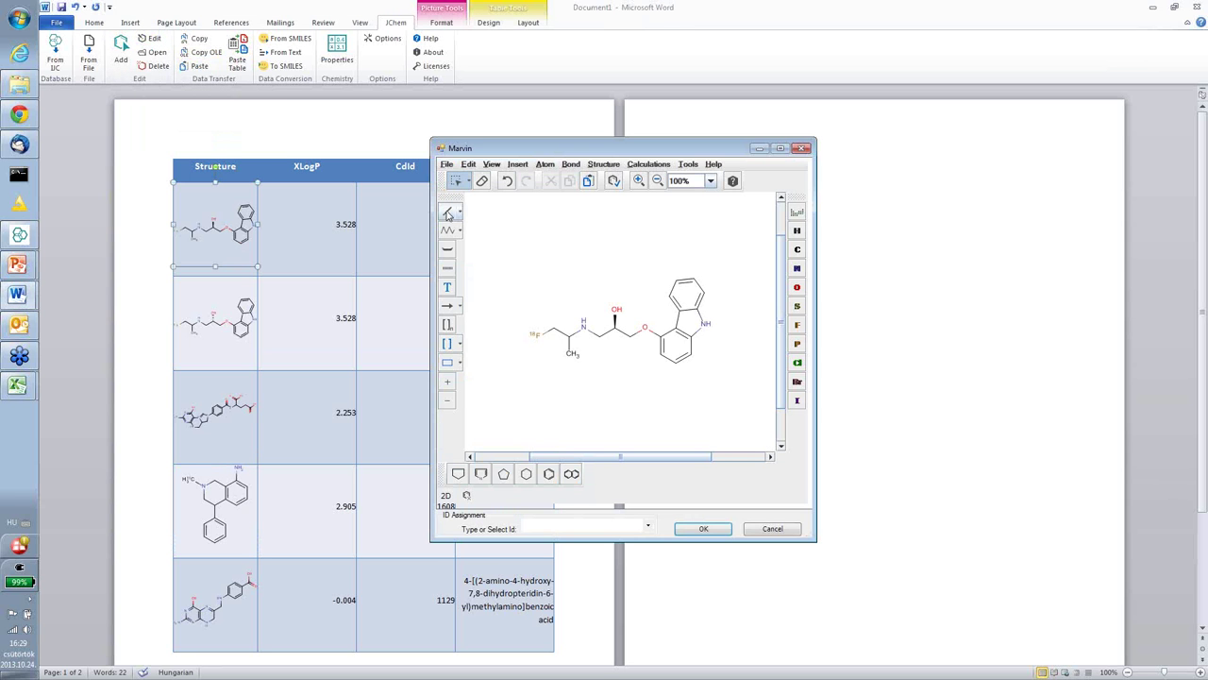
pyautogui.click(569, 357)
pyautogui.click(704, 529)
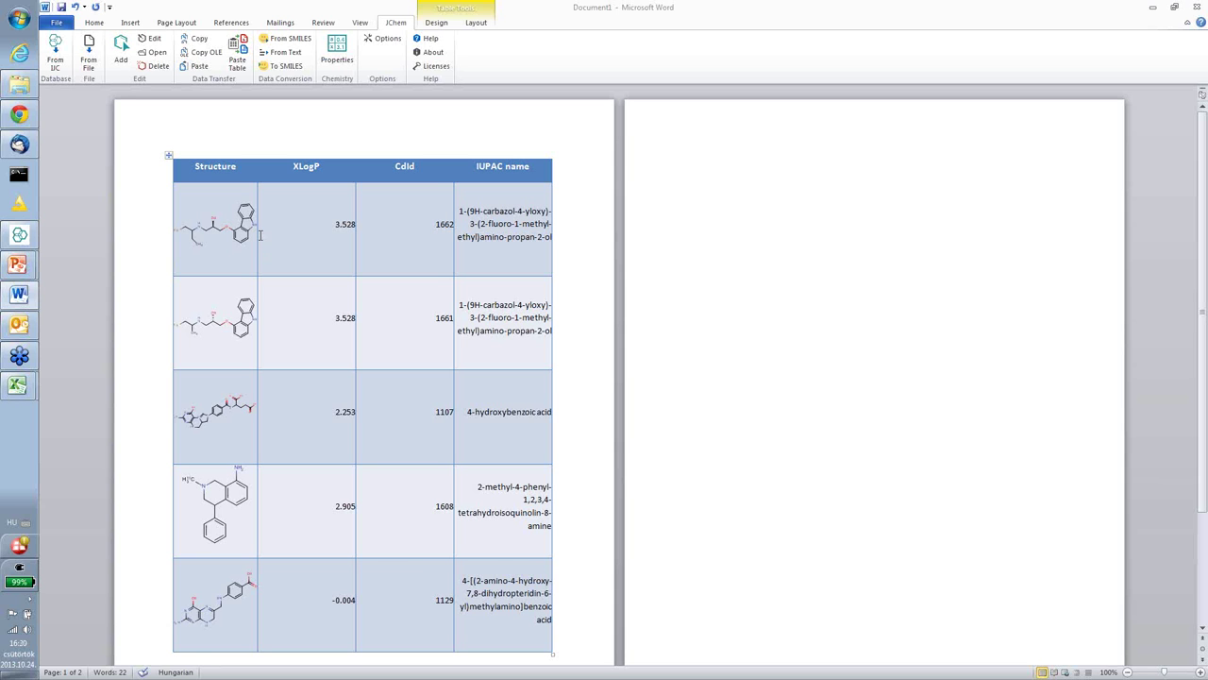
# Add a new structure on the blank second page by importing it from the name aspirin
pyautogui.click(767, 219)
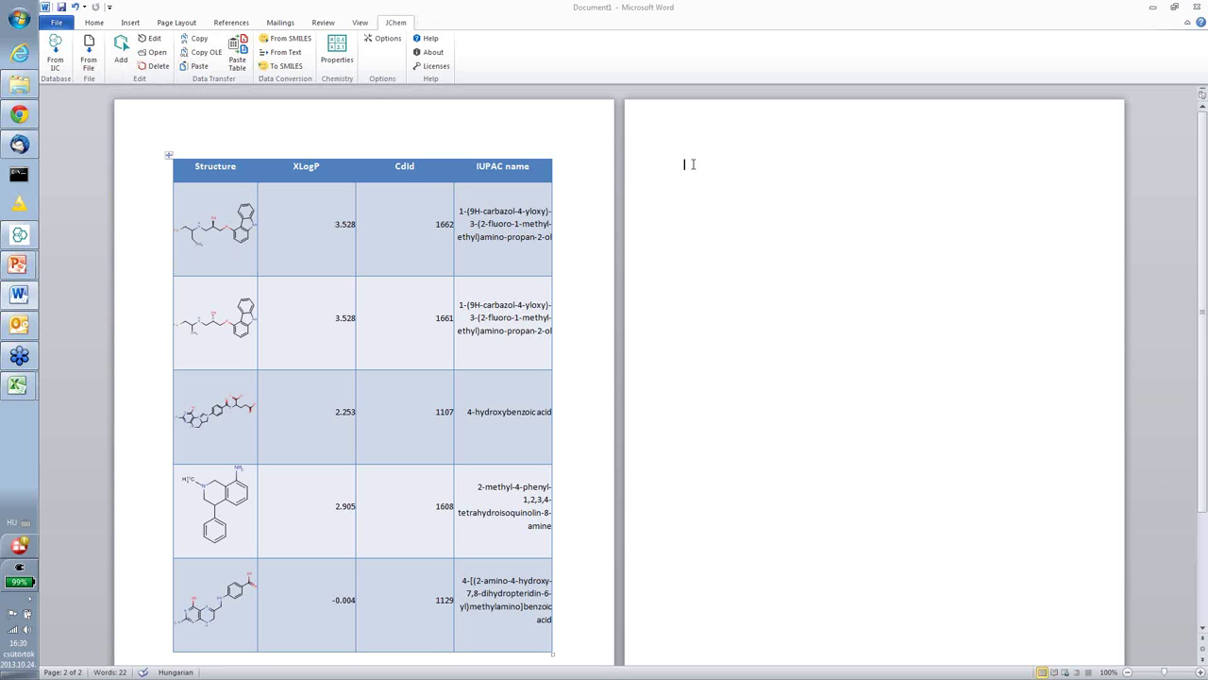
pyautogui.click(120, 49)
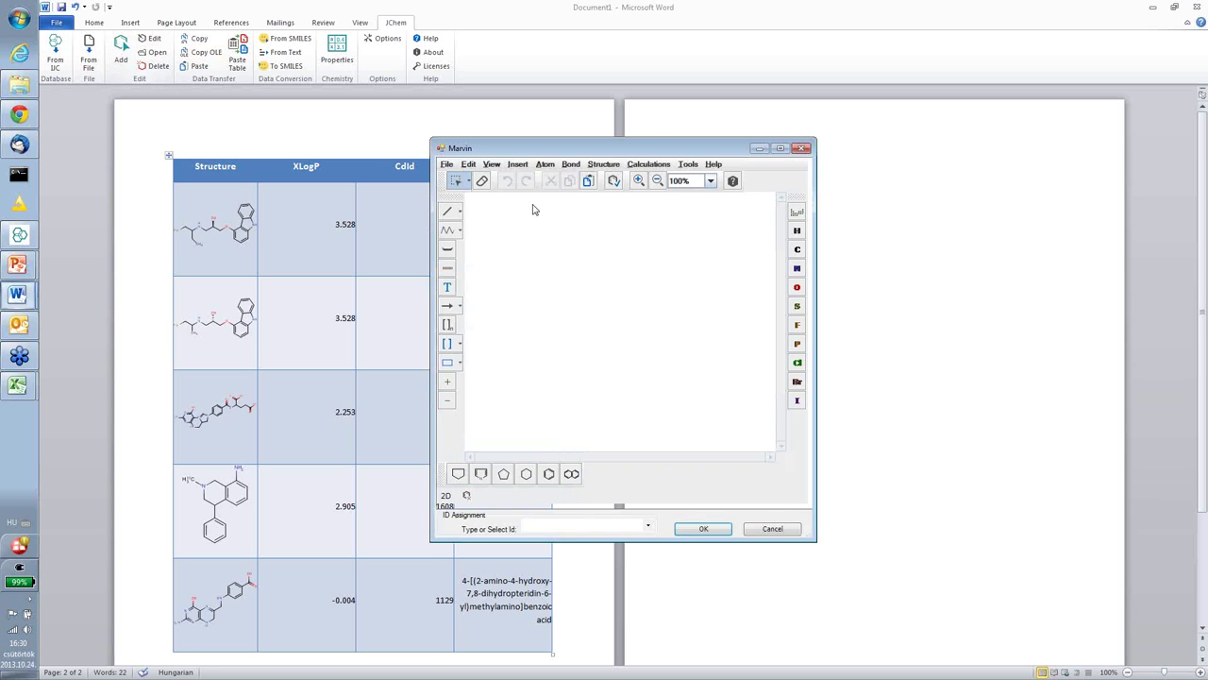
pyautogui.click(446, 165)
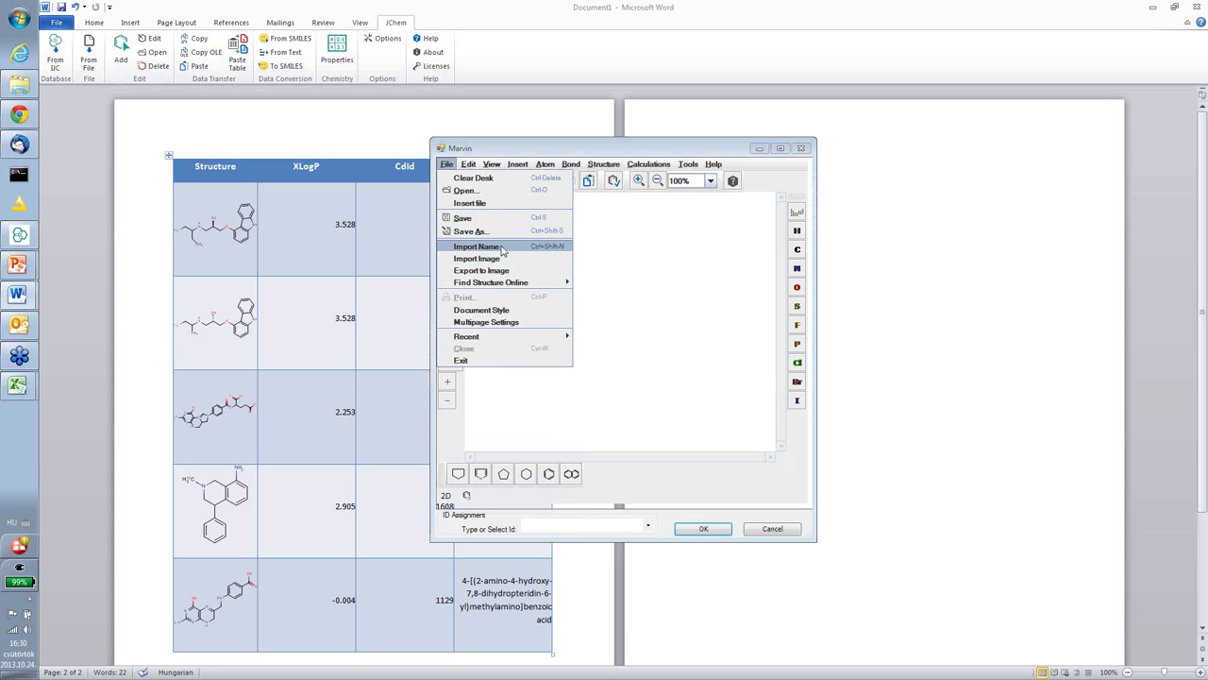
pyautogui.click(503, 249)
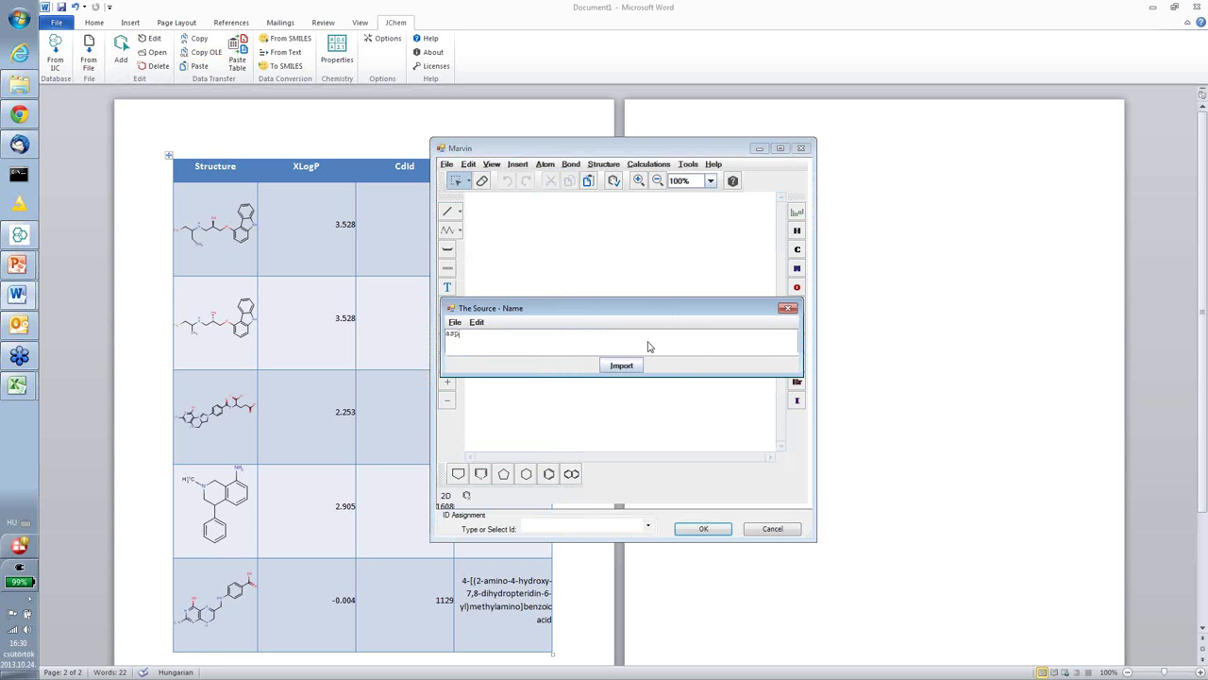
pyautogui.click(622, 365)
pyautogui.click(710, 521)
# Add the aspirin structure's VeberFilter, AtomCount, ExactMass, MolFormula and Mass properties and its fragment table to the document
pyautogui.click(735, 223)
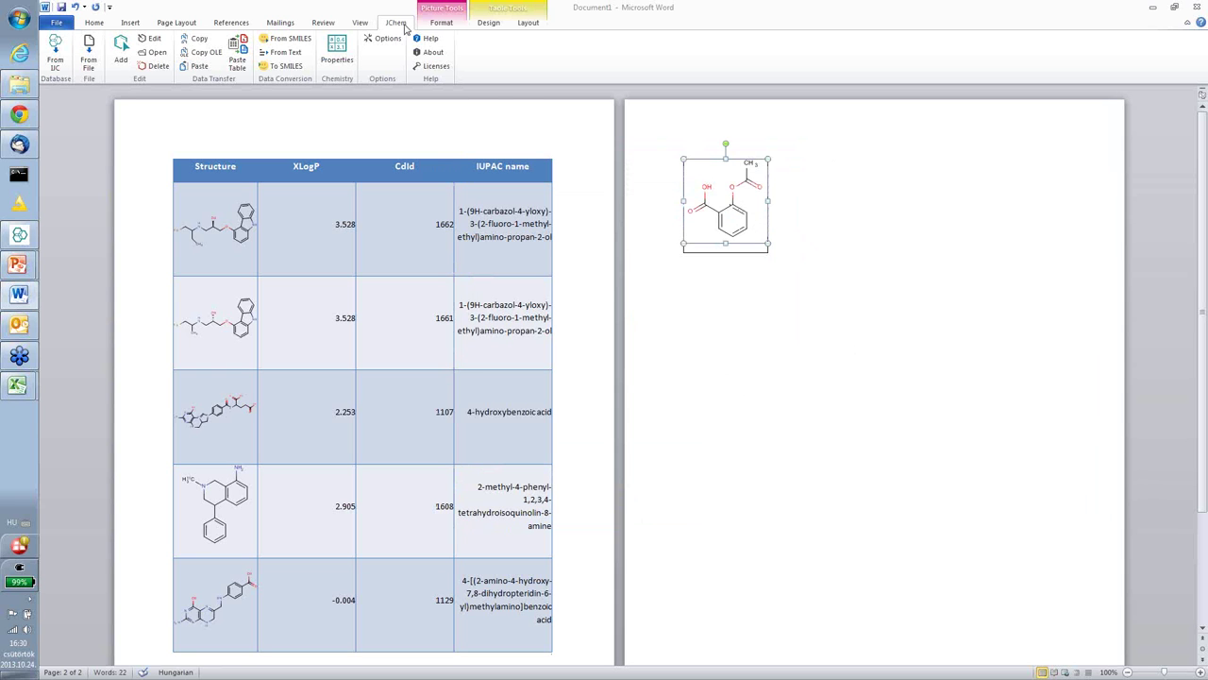
pyautogui.click(787, 187)
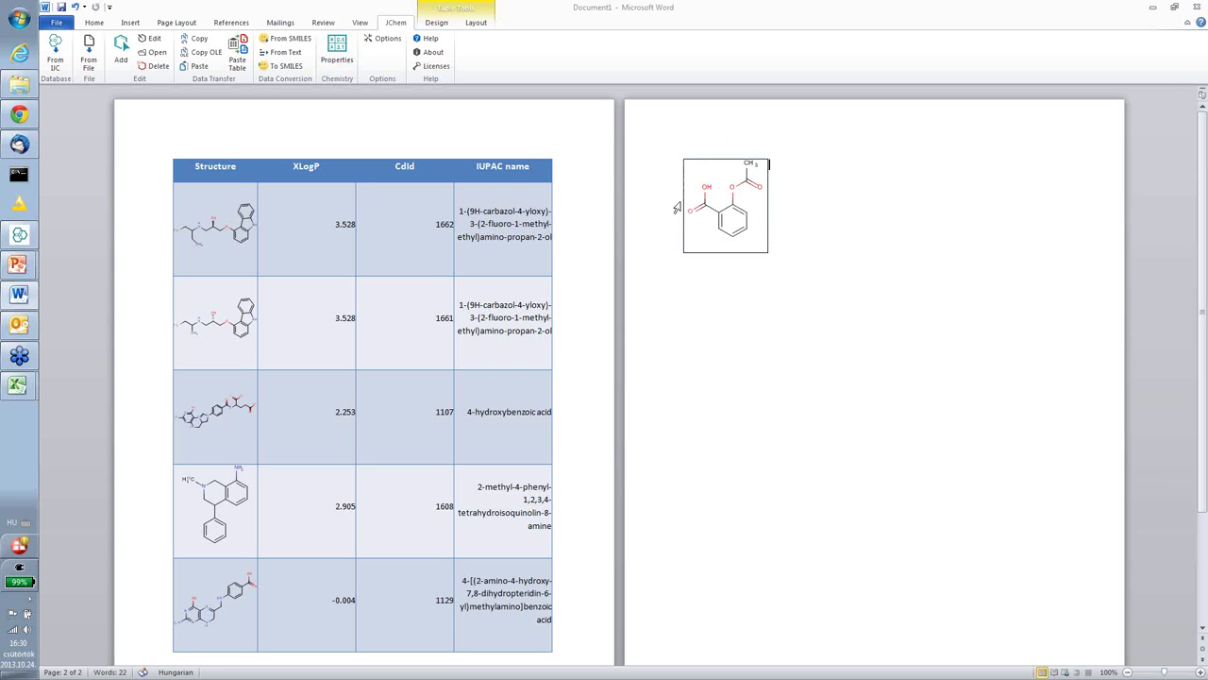
pyautogui.click(734, 225)
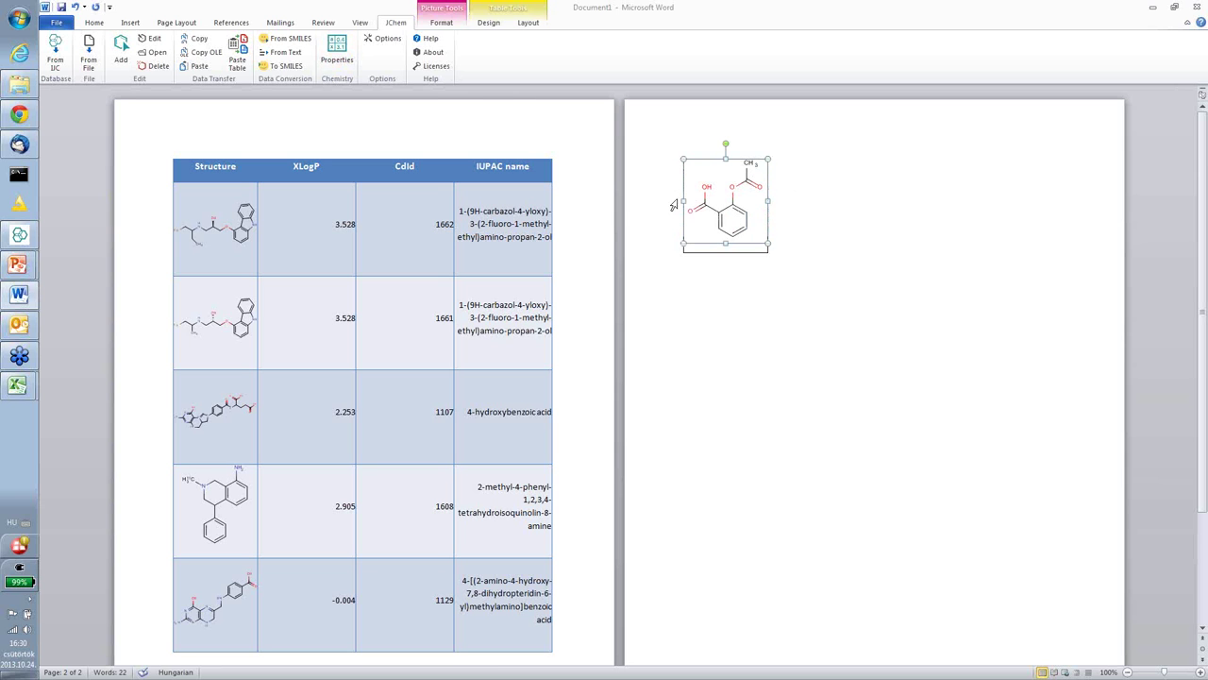
pyautogui.click(338, 59)
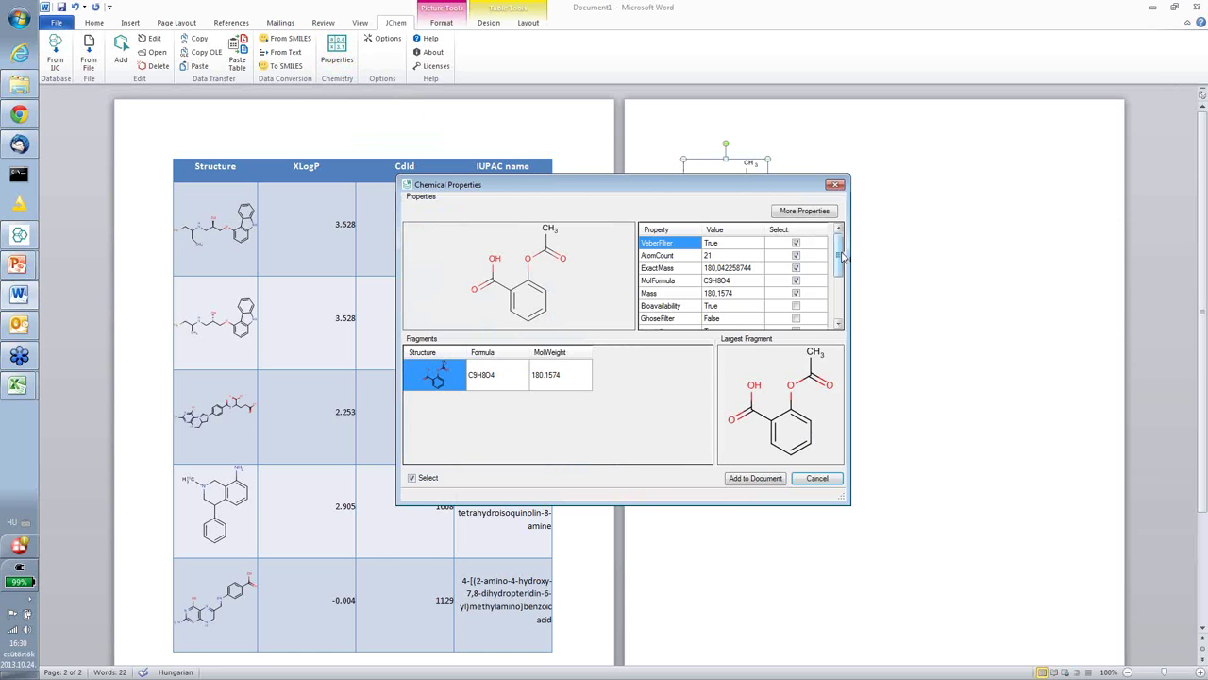
pyautogui.moveTo(840, 257)
pyautogui.mouseDown()
pyautogui.moveTo(849, 304)
pyautogui.moveTo(849, 269)
pyautogui.mouseUp()
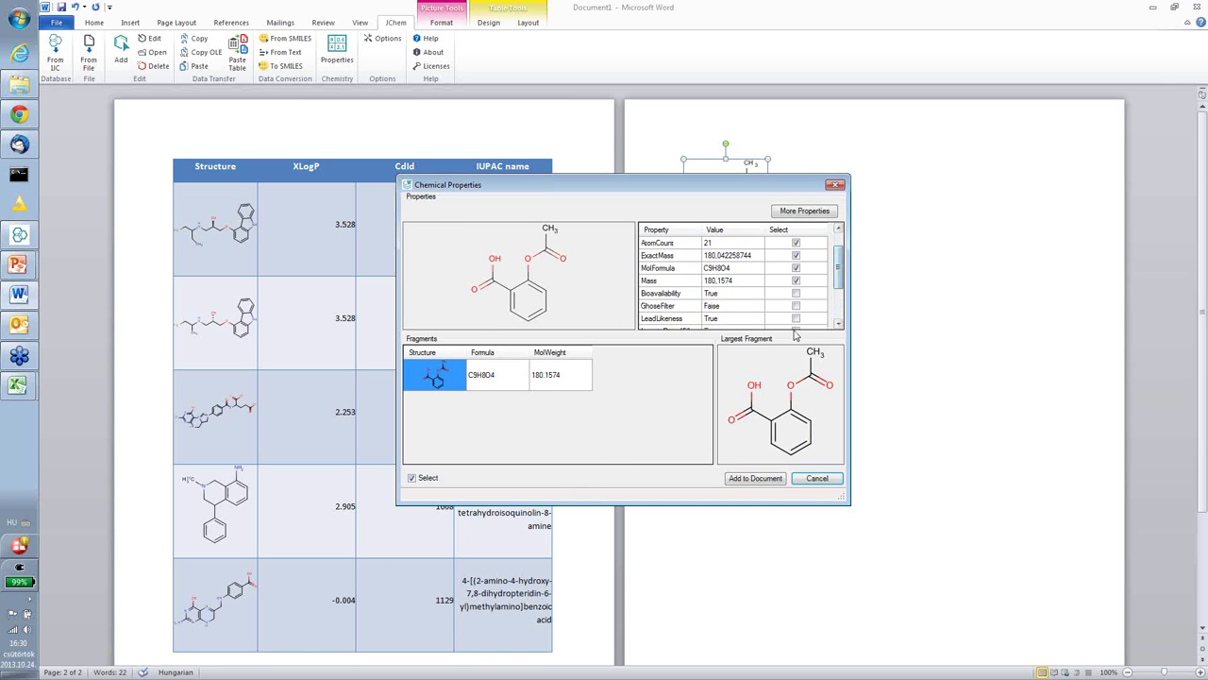
pyautogui.click(755, 478)
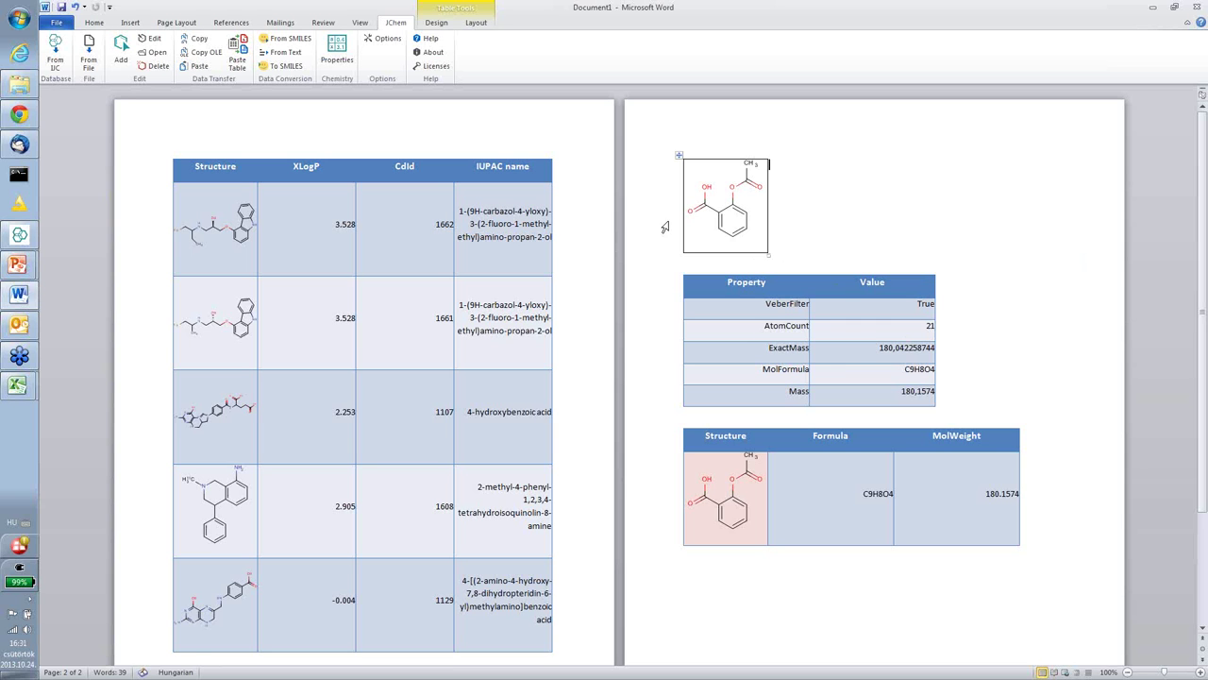
# Switch to Outlook, start a new e-mail message in an enlarged window and bring up its JChem tools
pyautogui.click(18, 265)
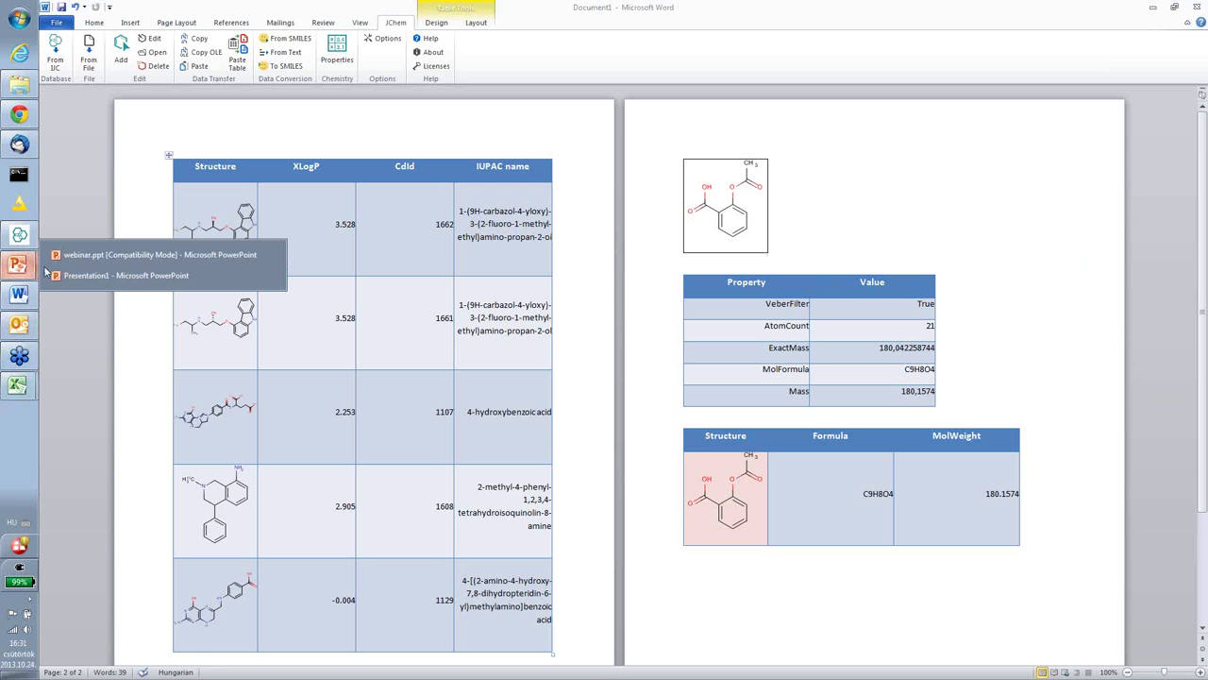
pyautogui.click(21, 329)
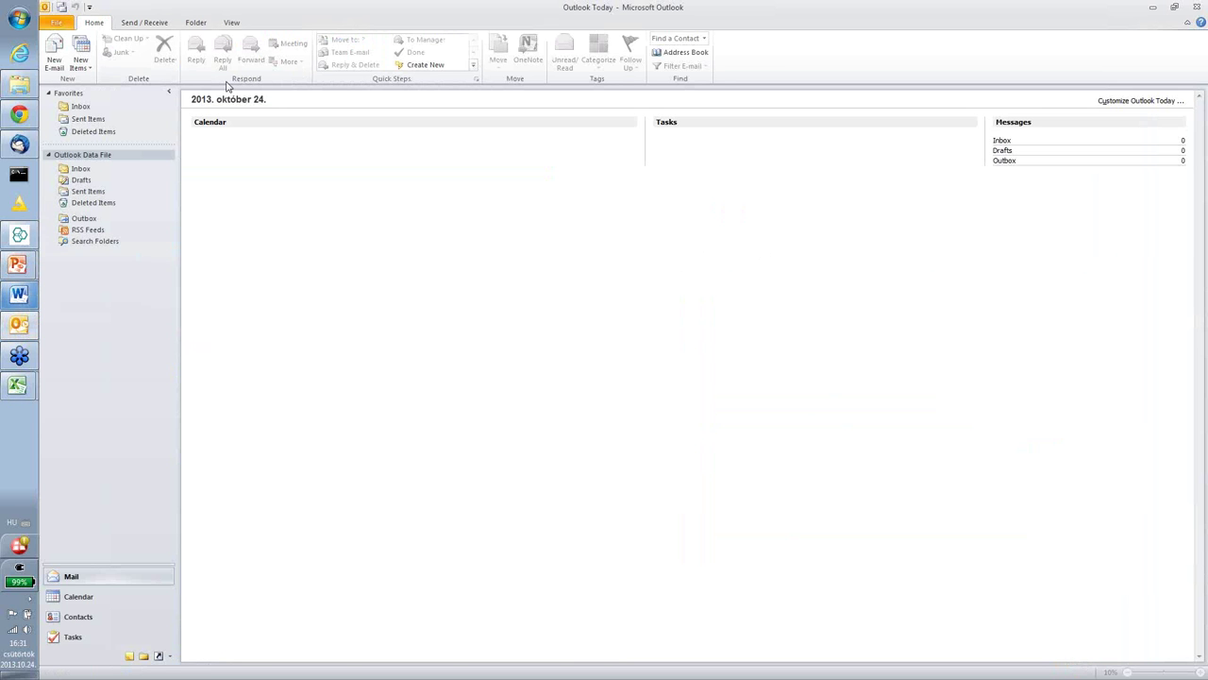
pyautogui.click(54, 50)
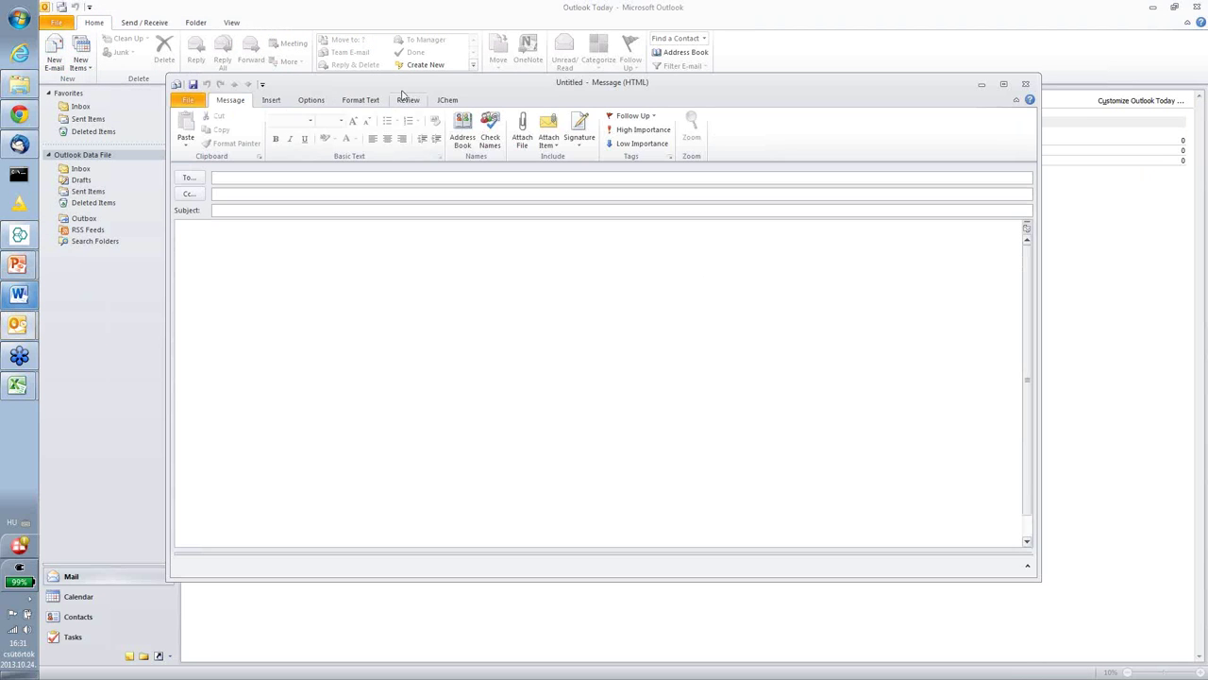
pyautogui.doubleClick(400, 74)
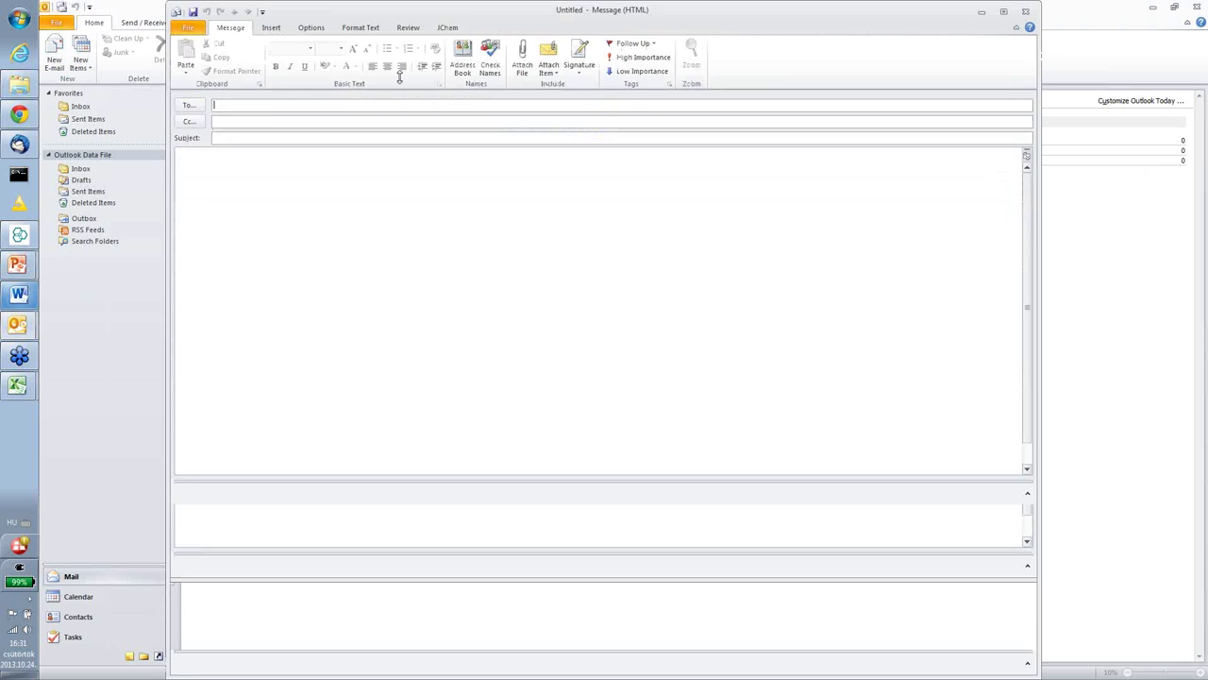
pyautogui.click(448, 28)
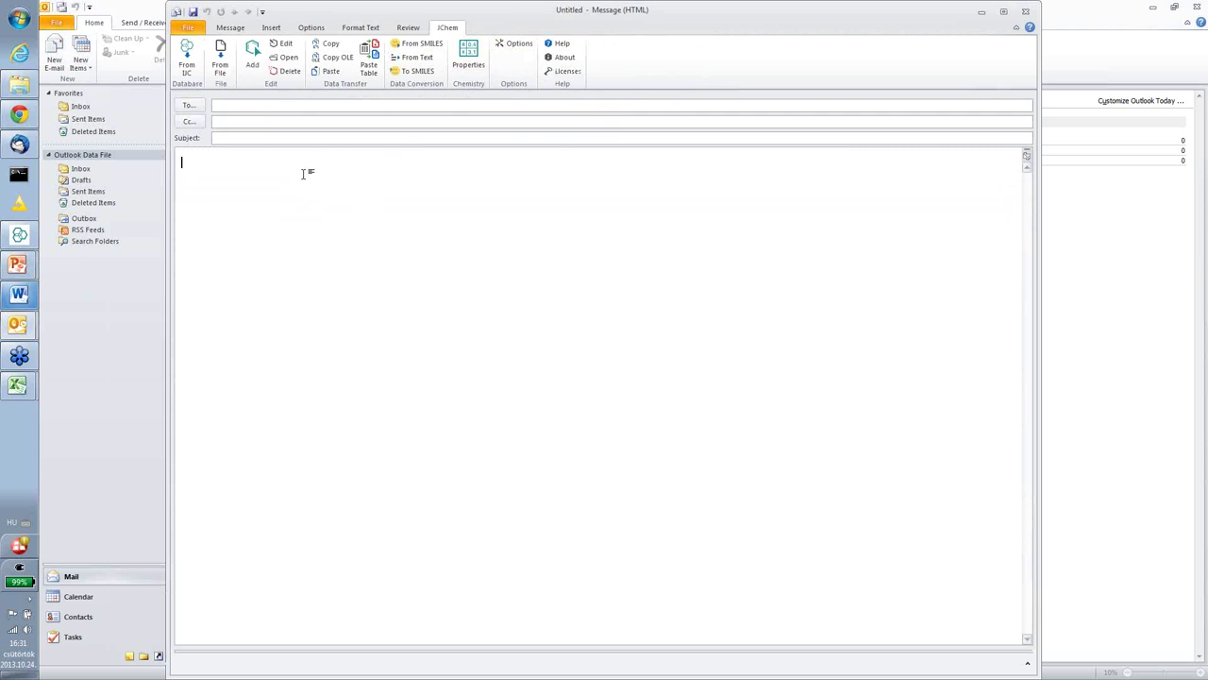
# Add a new structure to the message body, drawing a naphthalene ring system from the ring template in Marvin
pyautogui.click(253, 60)
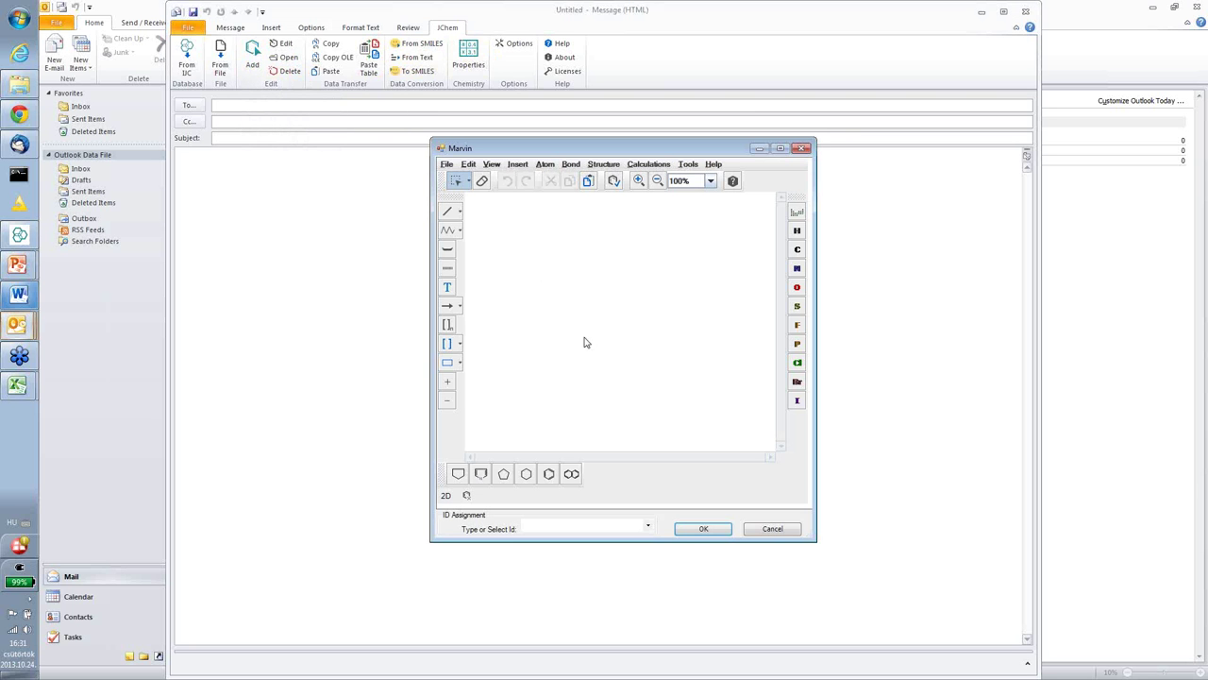
pyautogui.click(572, 474)
pyautogui.click(620, 320)
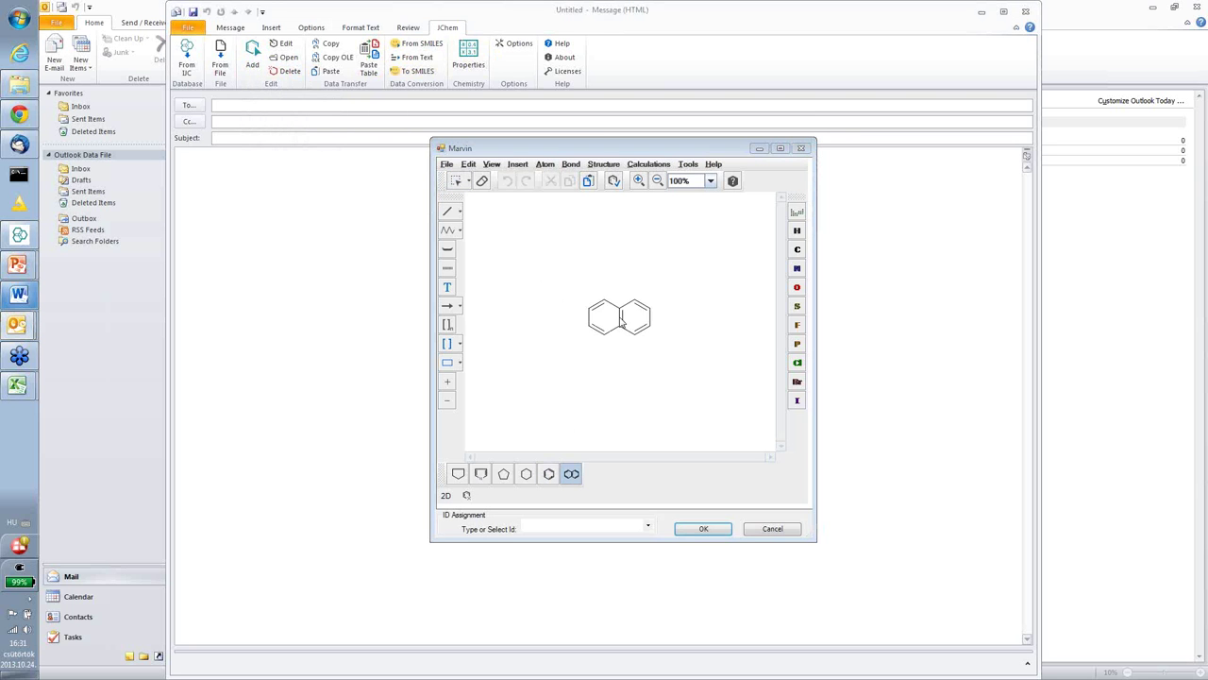
pyautogui.click(700, 528)
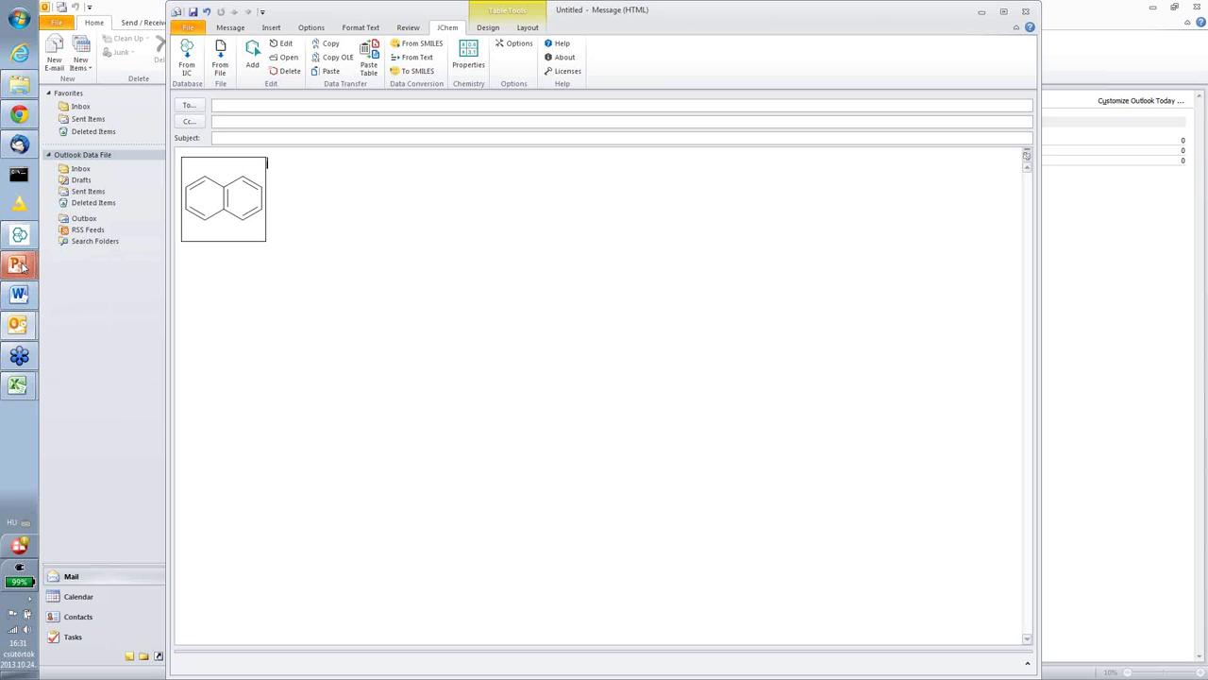
# Switch to webinar.ppt in PowerPoint and present the "JChem for Excel connections" slide as a full-screen slide show
pyautogui.moveTo(22, 268)
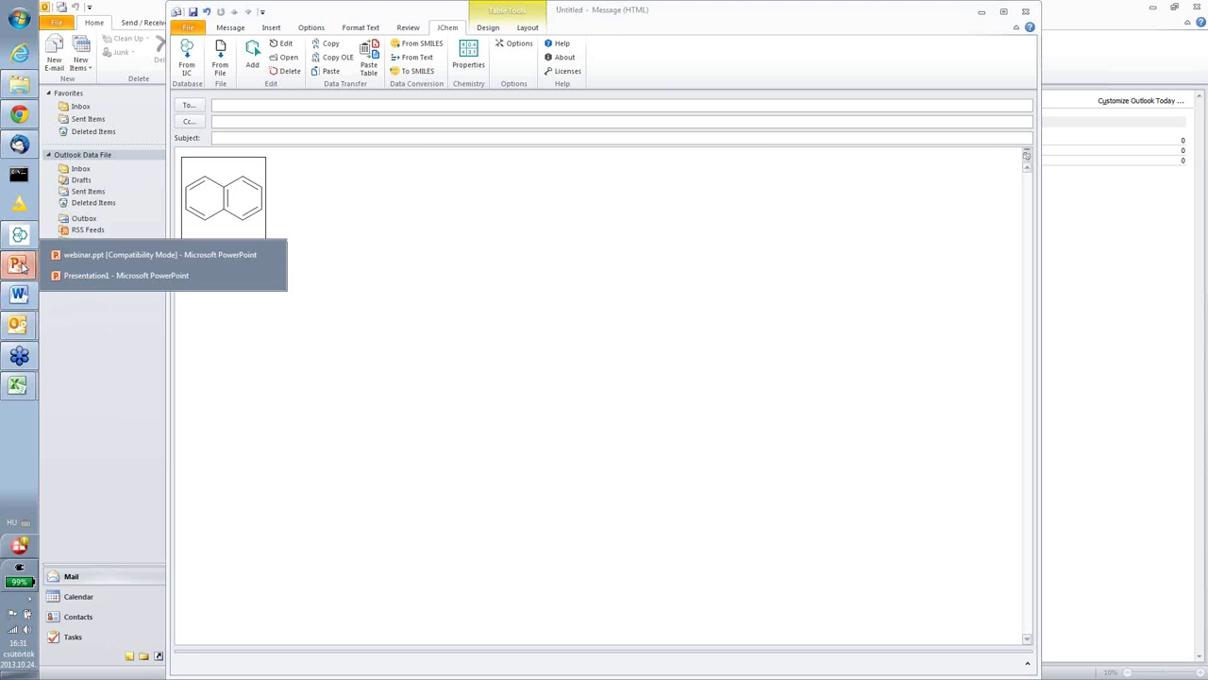
pyautogui.click(106, 255)
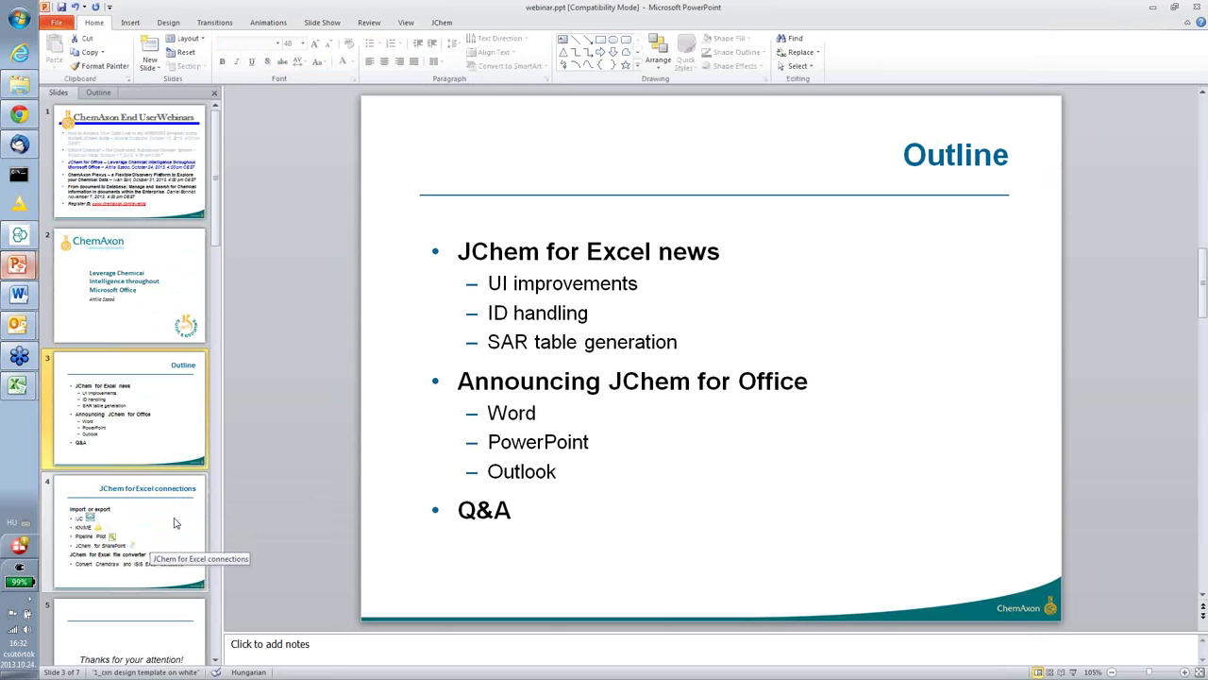
pyautogui.click(173, 523)
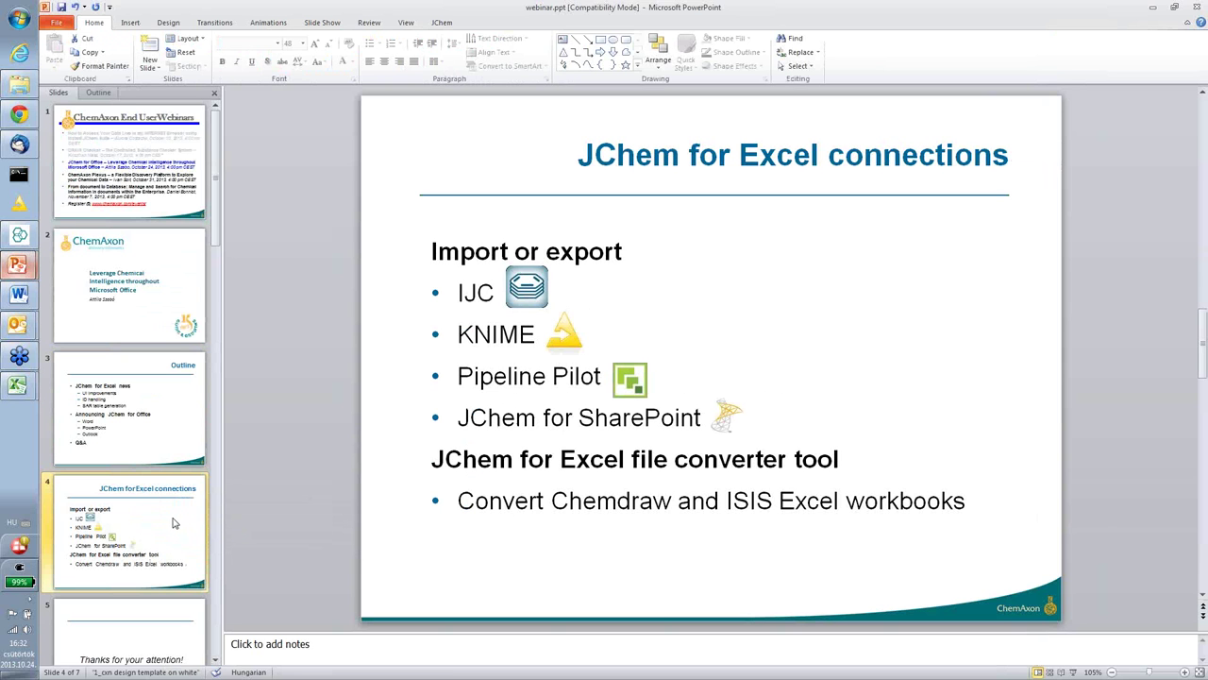
pyautogui.press('F5')
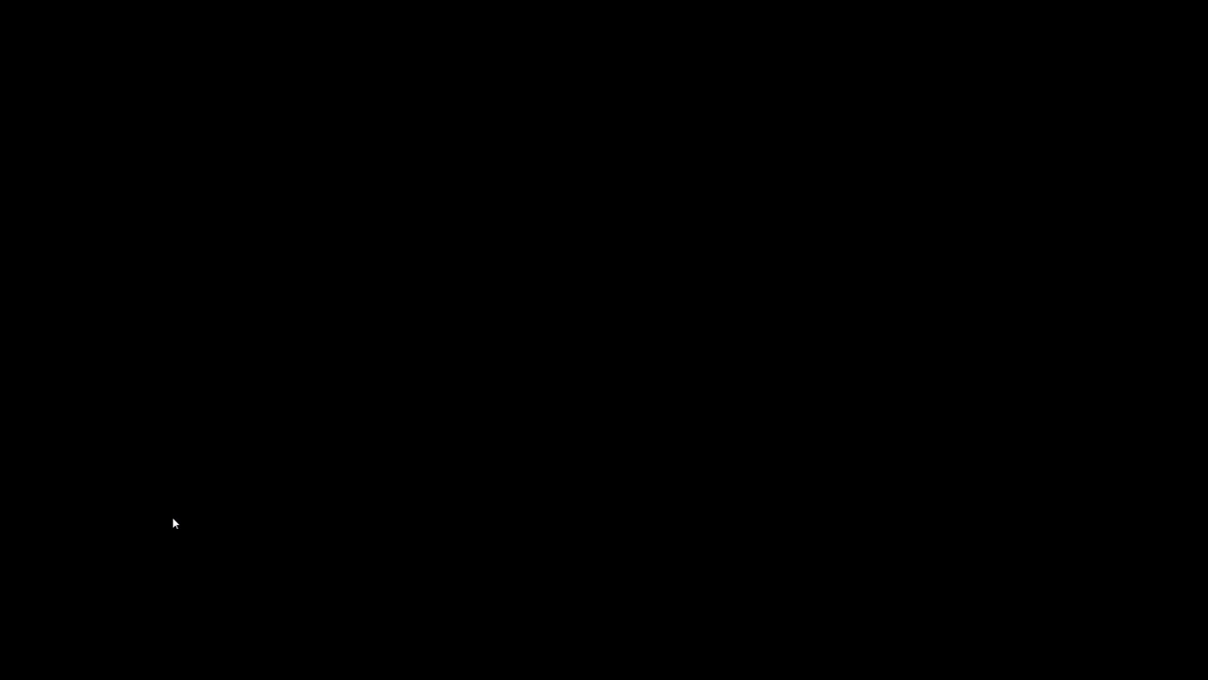
pyautogui.press('Right')
pyautogui.press('Right')
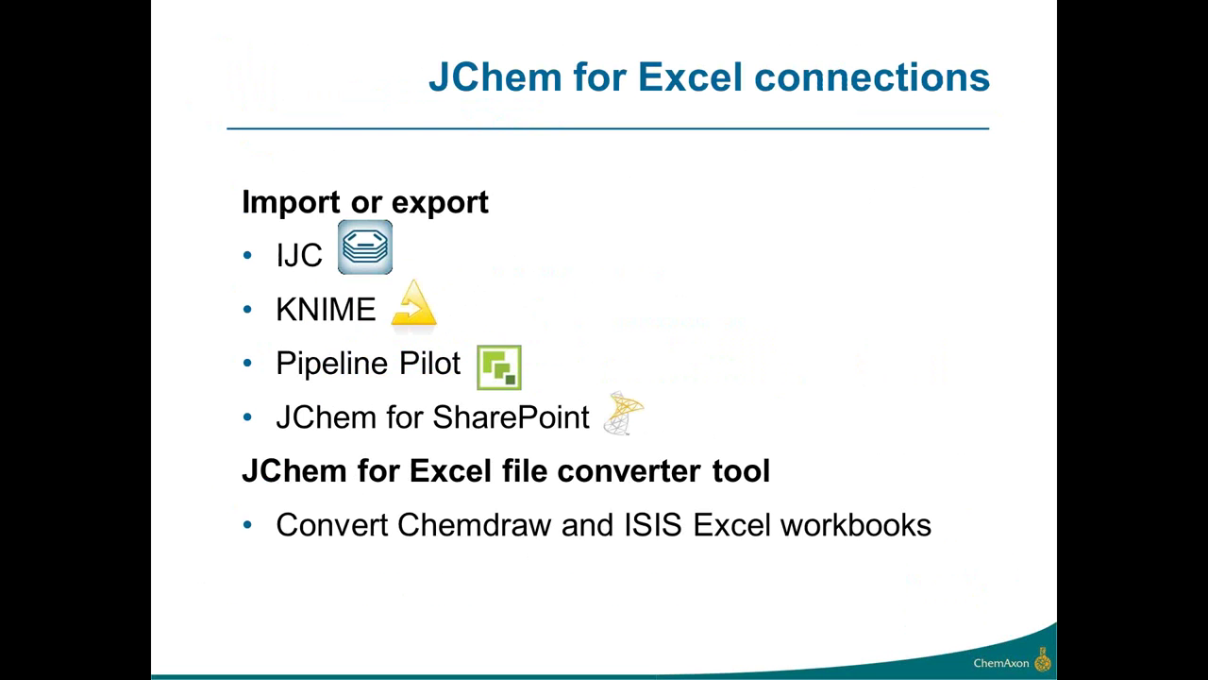